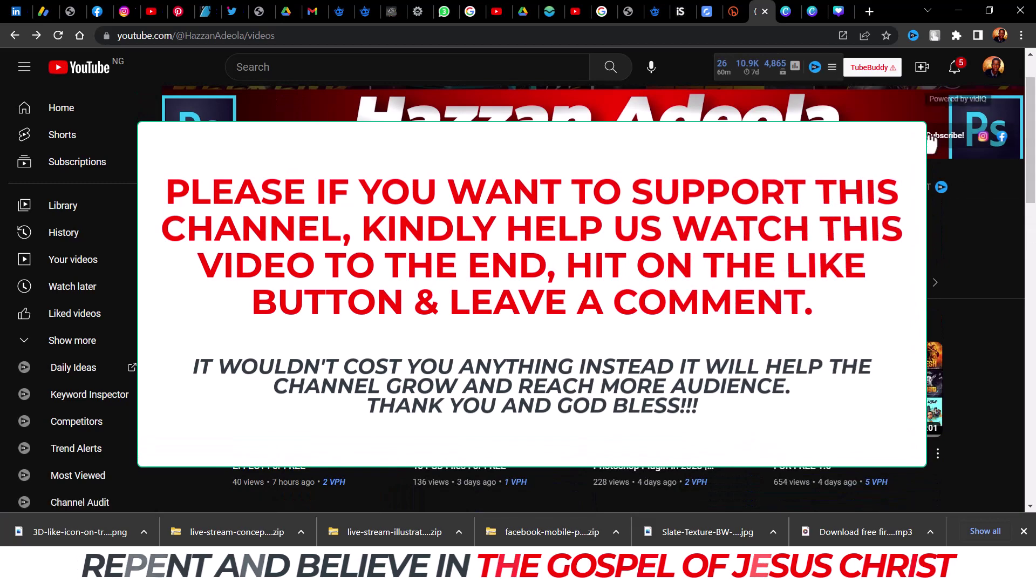
Scroll down and back up through the YouTube channel's video list
{"action": "scroll", "coordinate": [539, 296], "scroll_direction": "down", "scroll_amount": 5}
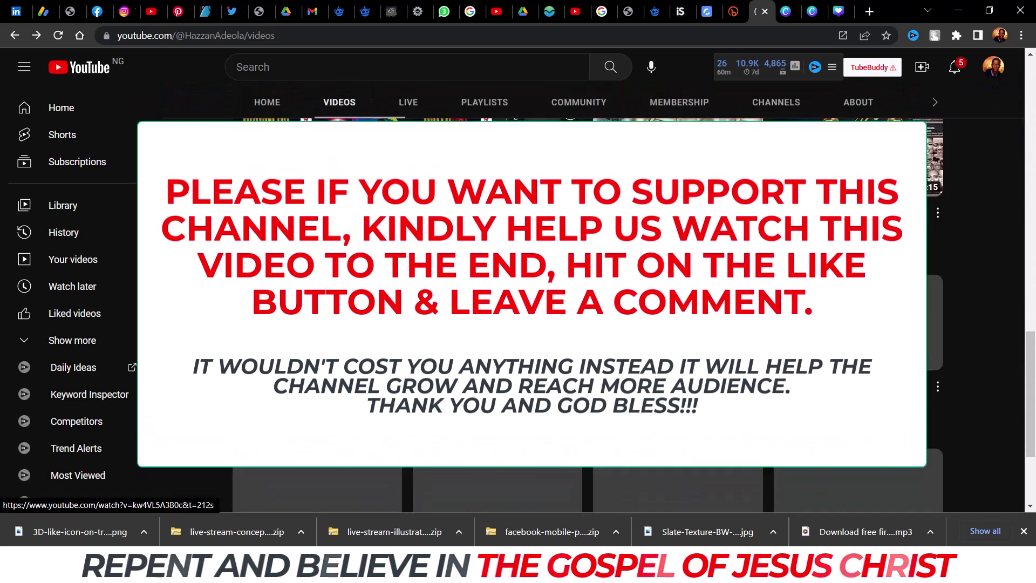
{"action": "scroll", "coordinate": [540, 297], "scroll_direction": "down", "scroll_amount": 3}
{"action": "scroll", "coordinate": [562, 444], "scroll_direction": "down", "scroll_amount": 5}
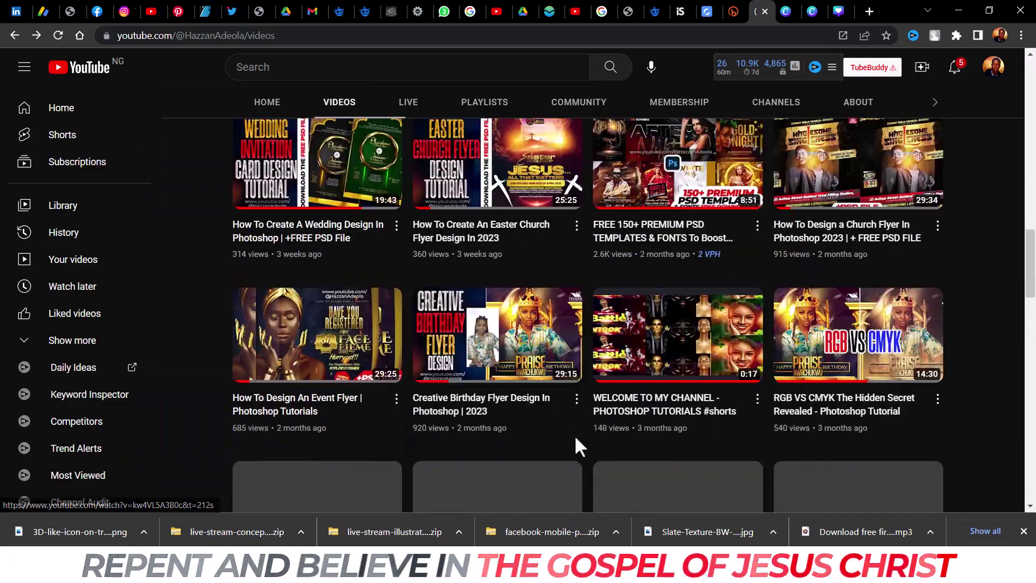
{"action": "scroll", "coordinate": [575, 437], "scroll_direction": "down", "scroll_amount": 5}
{"action": "scroll", "coordinate": [575, 437], "scroll_direction": "down", "scroll_amount": 5}
{"action": "scroll", "coordinate": [576, 448], "scroll_direction": "down", "scroll_amount": 5}
{"action": "scroll", "coordinate": [575, 447], "scroll_direction": "up", "scroll_amount": 5}
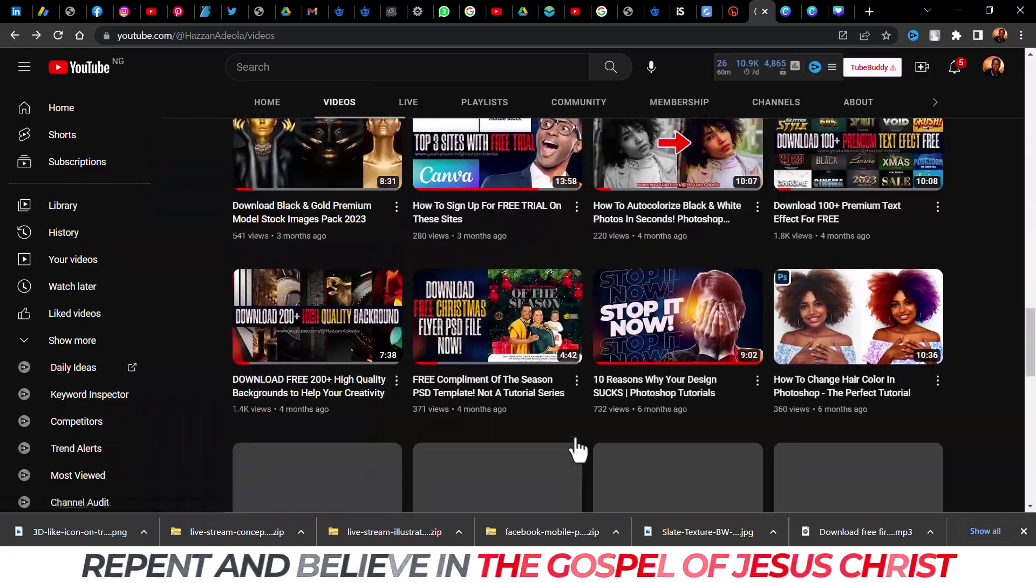
{"action": "scroll", "coordinate": [575, 447], "scroll_direction": "up", "scroll_amount": 5}
{"action": "scroll", "coordinate": [575, 447], "scroll_direction": "up", "scroll_amount": 5}
{"action": "scroll", "coordinate": [575, 447], "scroll_direction": "up", "scroll_amount": 5}
{"action": "scroll", "coordinate": [575, 447], "scroll_direction": "up", "scroll_amount": 5}
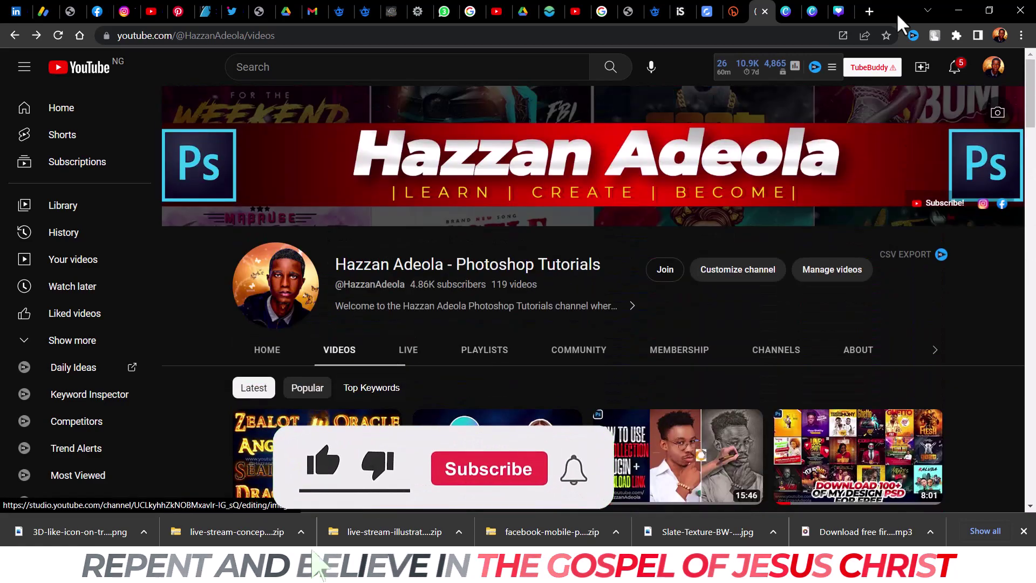
Minimize Chrome, close the finished flyer preview and bring Photoshop to the front
{"action": "left_click", "coordinate": [958, 12]}
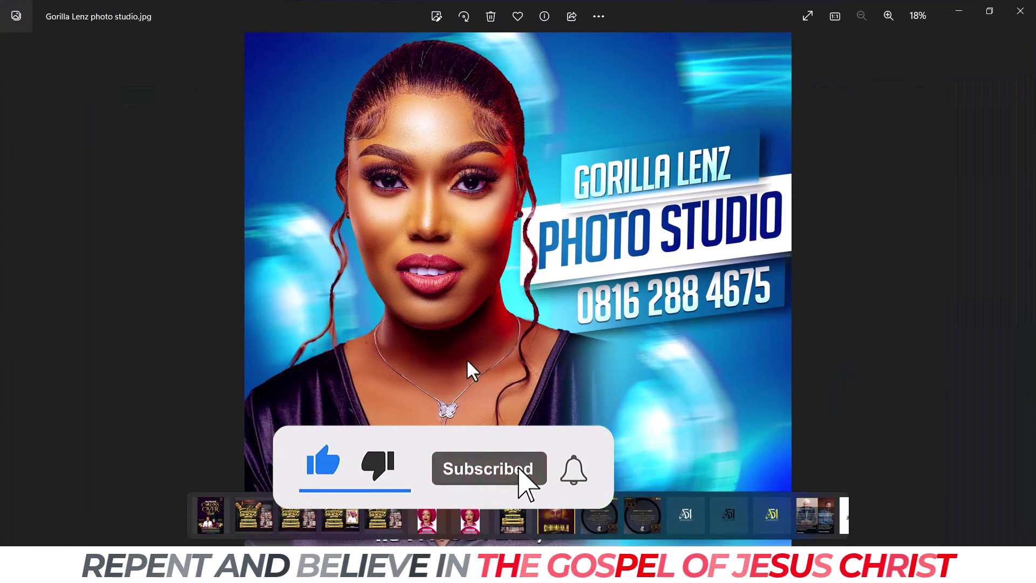
{"action": "left_click", "coordinate": [964, 21]}
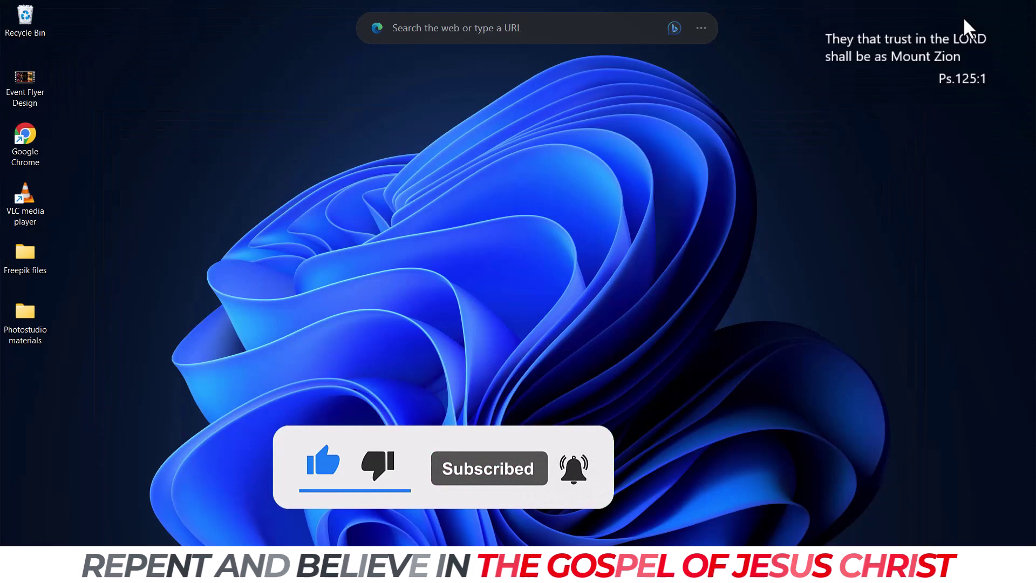
{"action": "left_click", "coordinate": [253, 539]}
Add a Gradient Fill layer to Untitled-3 using the Basics foreground-to-background preset
{"action": "left_click", "coordinate": [732, 54]}
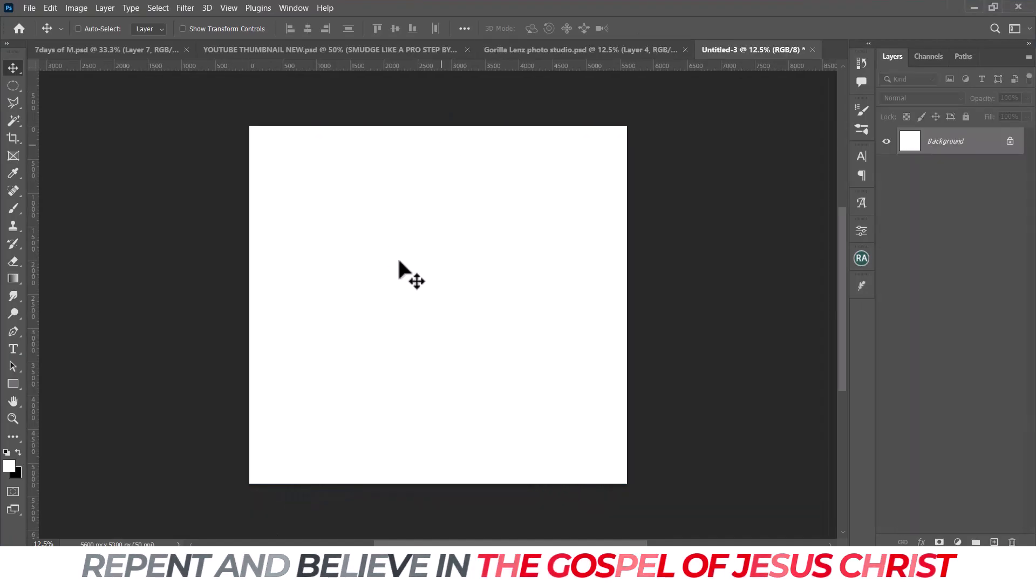
{"action": "left_click", "coordinate": [957, 541]}
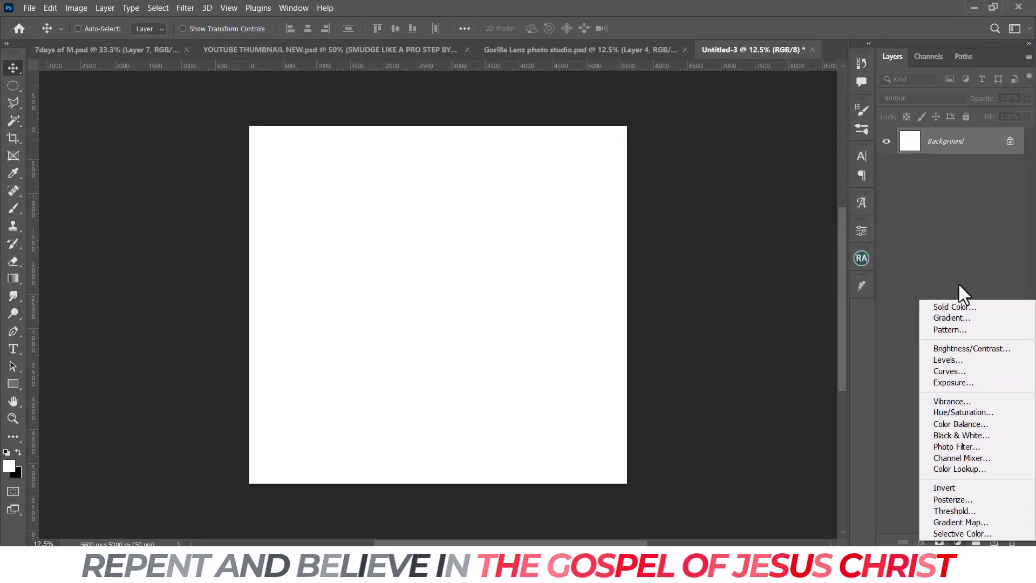
{"action": "left_click", "coordinate": [951, 316]}
{"action": "left_click", "coordinate": [718, 82]}
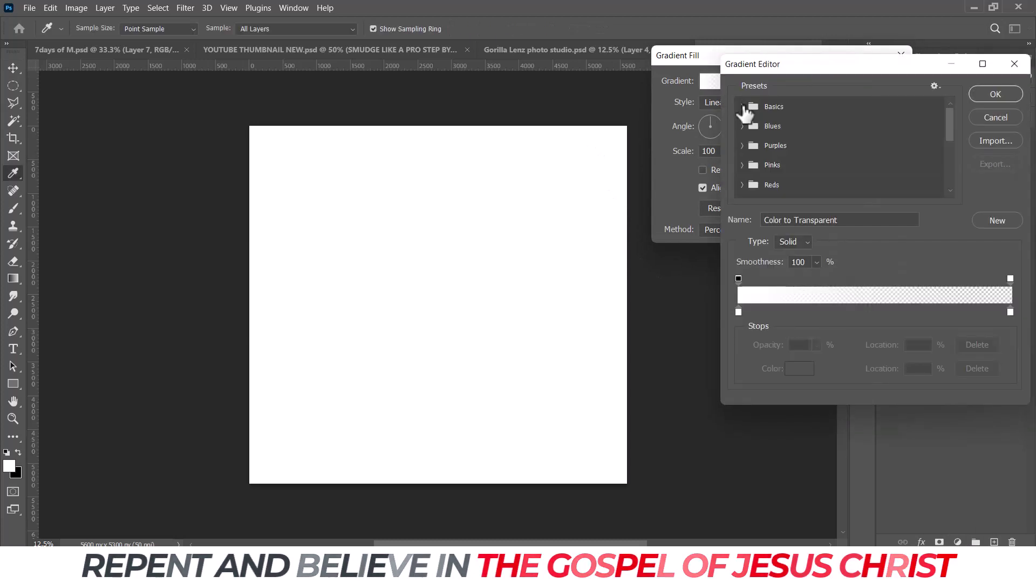
{"action": "left_click", "coordinate": [742, 106]}
{"action": "left_click", "coordinate": [759, 127]}
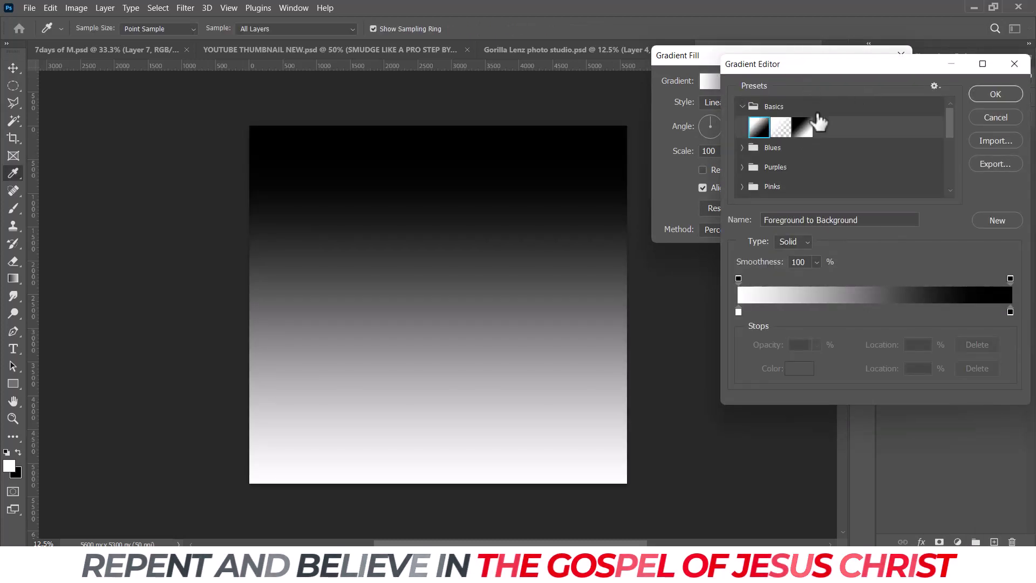
Set the left gradient stop to navy 00167c, apply the fill, and switch to Gorilla Lenz
{"action": "double_click", "coordinate": [738, 311]}
{"action": "type", "text": "00167c"}
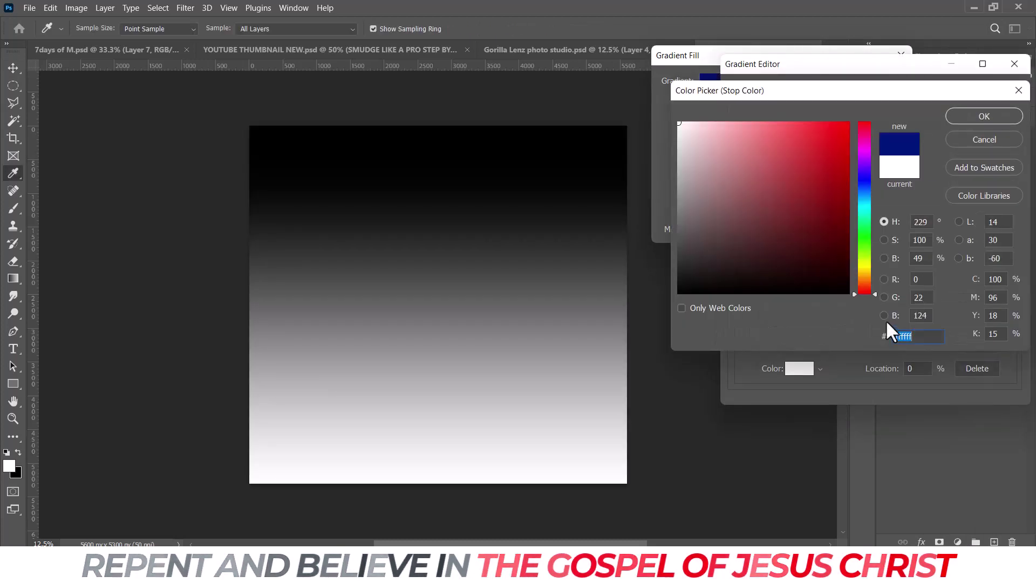
{"action": "left_click", "coordinate": [966, 118]}
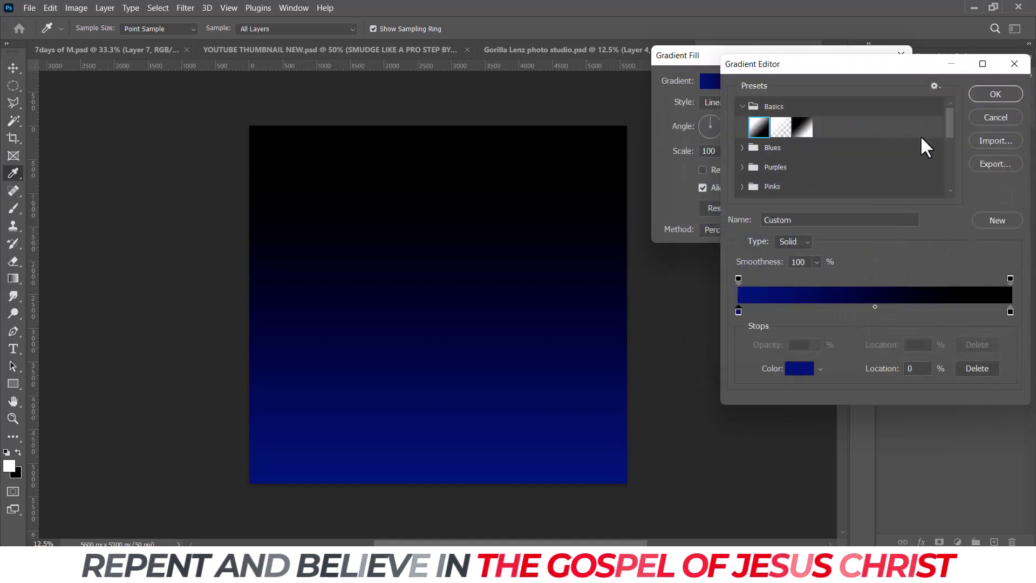
{"action": "double_click", "coordinate": [738, 311]}
{"action": "left_click", "coordinate": [996, 122]}
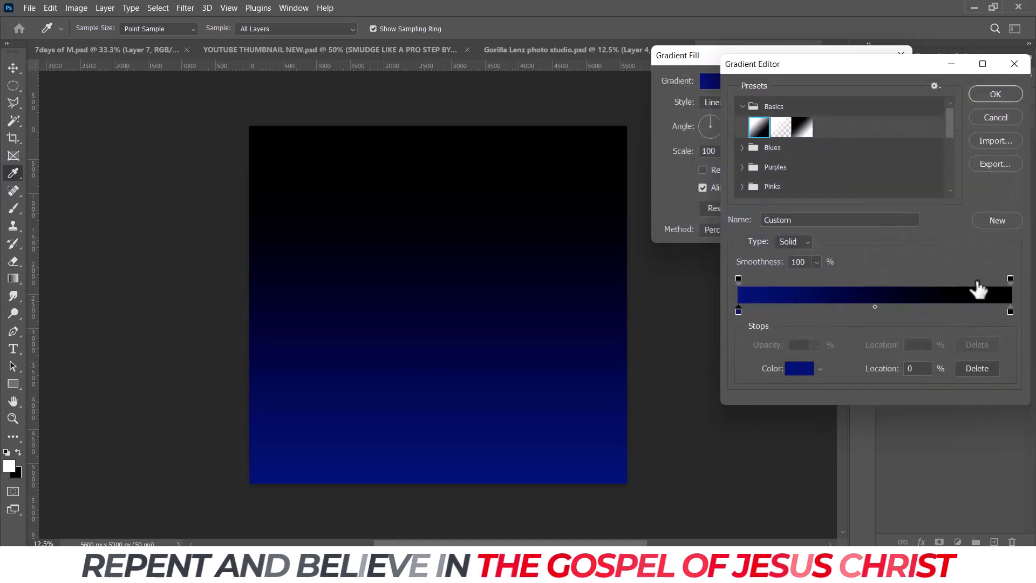
{"action": "left_click", "coordinate": [985, 97]}
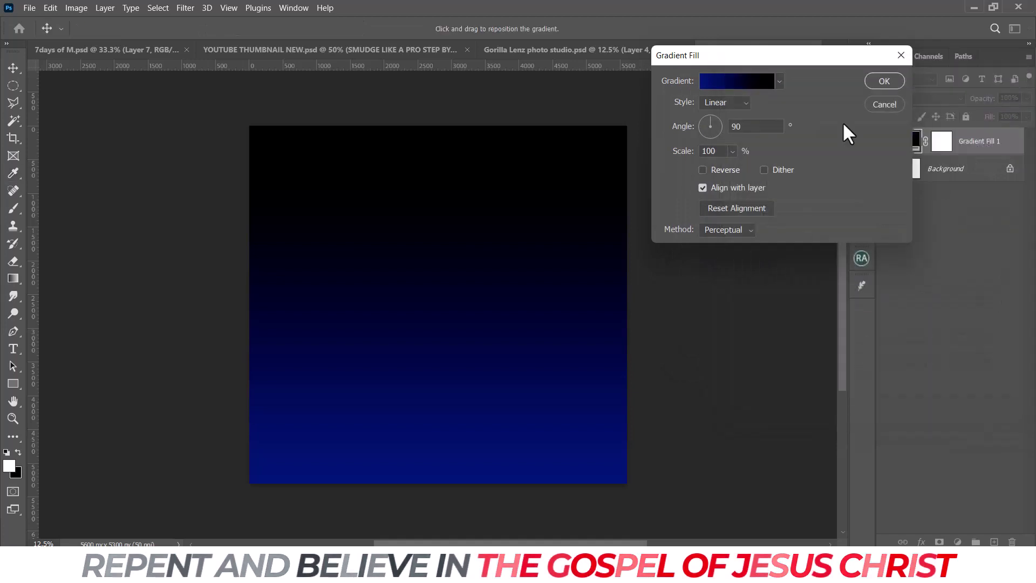
{"action": "key", "text": "Return"}
{"action": "left_click", "coordinate": [544, 53]}
Check the reference's Gradient Fill 1 right-stop colour, then cancel without changes
{"action": "scroll", "coordinate": [943, 436], "scroll_direction": "down", "scroll_amount": 3}
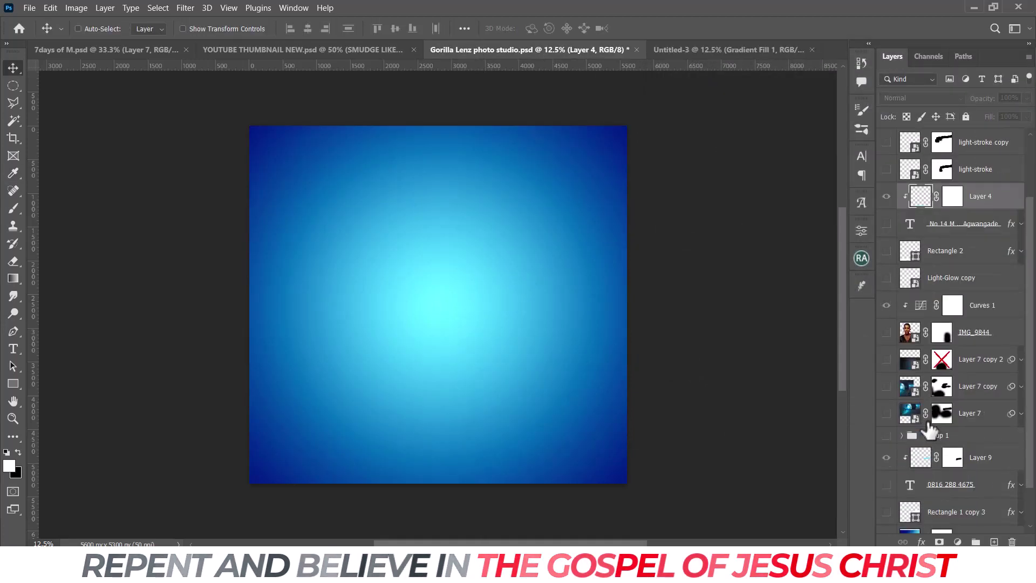
{"action": "scroll", "coordinate": [943, 436], "scroll_direction": "down", "scroll_amount": 2}
{"action": "double_click", "coordinate": [909, 492]}
{"action": "left_click", "coordinate": [738, 82]}
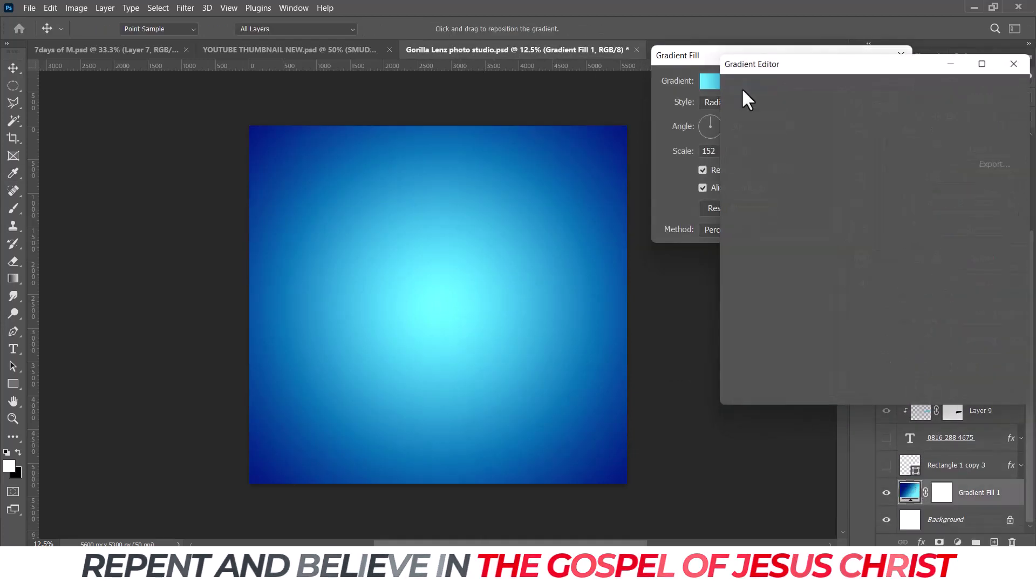
{"action": "double_click", "coordinate": [1008, 310]}
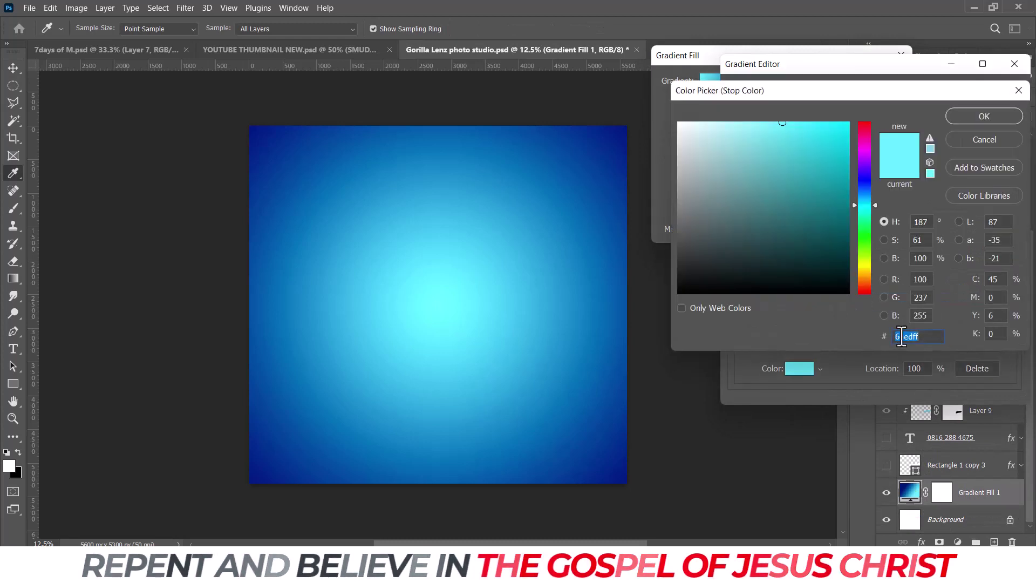
{"action": "left_click", "coordinate": [978, 141]}
{"action": "left_click", "coordinate": [981, 119]}
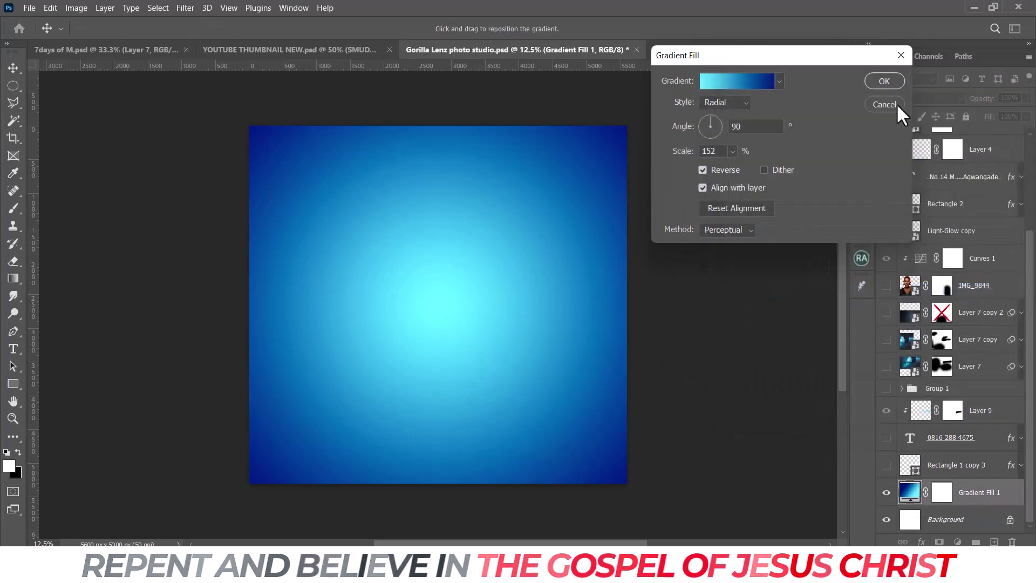
{"action": "left_click", "coordinate": [892, 107]}
In Untitled-3, set the gradient's right stop to cyan 64edff
{"action": "left_click", "coordinate": [727, 51]}
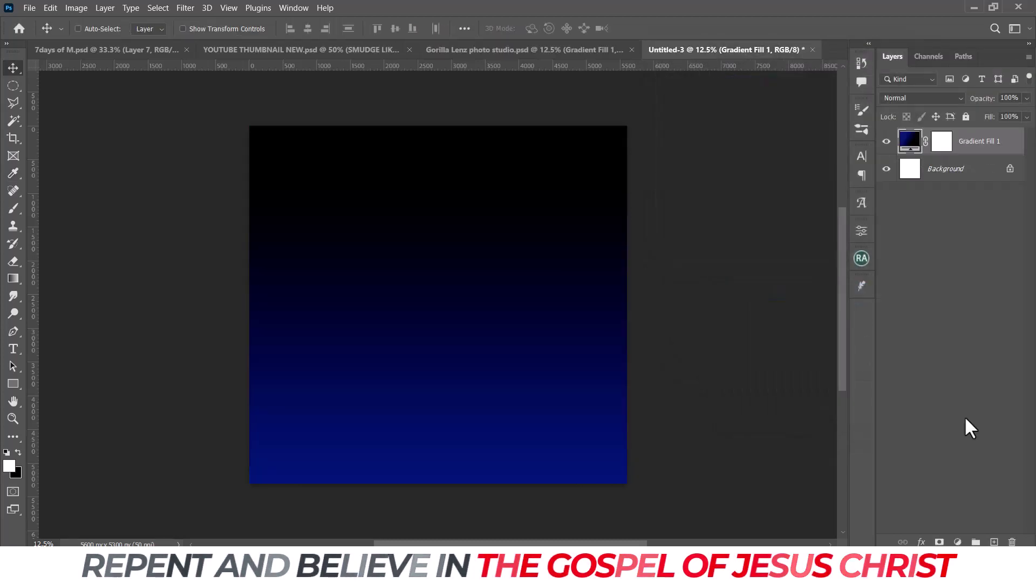
{"action": "double_click", "coordinate": [916, 146]}
{"action": "left_click", "coordinate": [736, 79]}
{"action": "left_click", "coordinate": [1010, 312]}
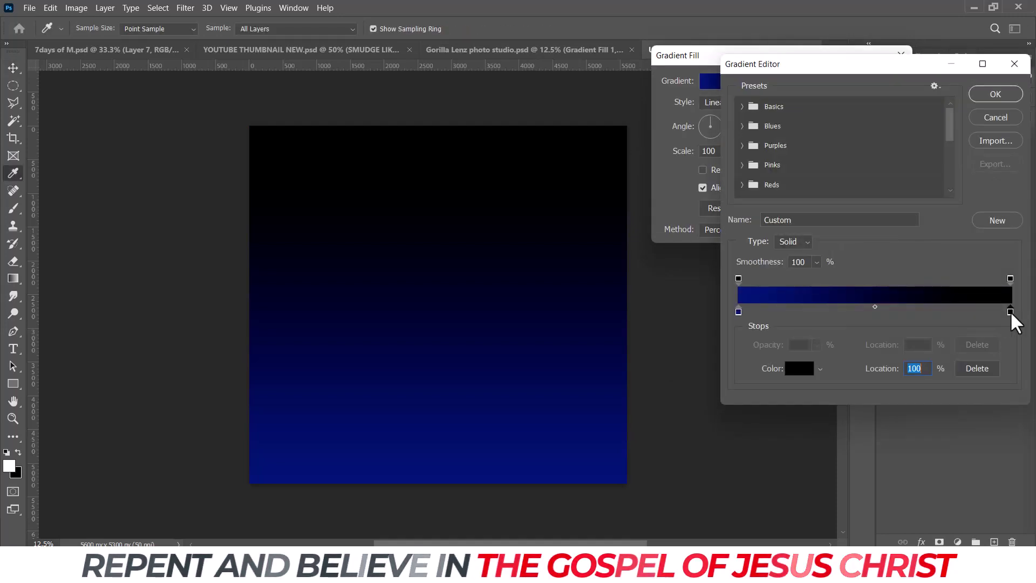
{"action": "double_click", "coordinate": [1010, 311]}
{"action": "type", "text": "64edff"}
{"action": "left_click", "coordinate": [969, 115]}
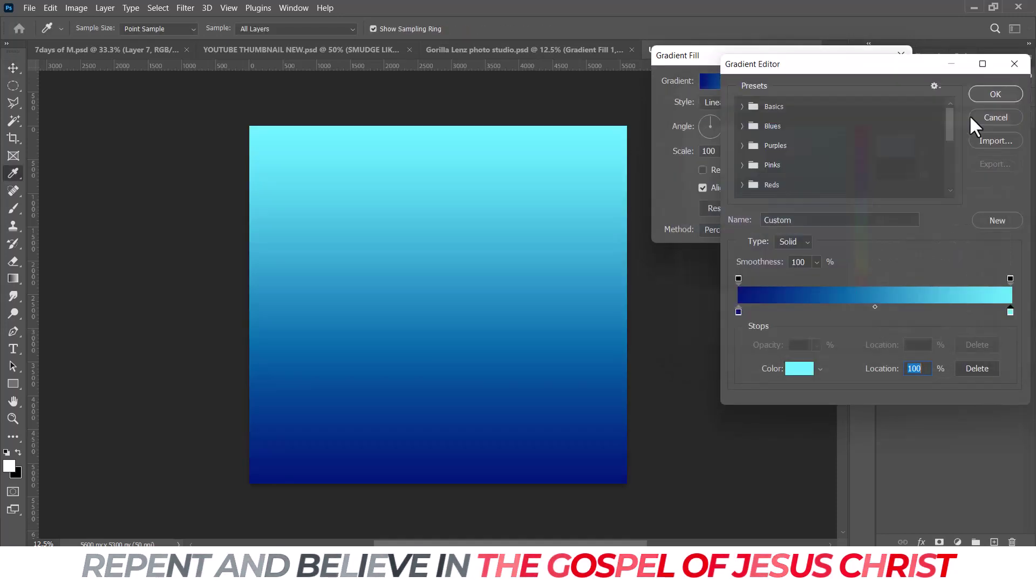
{"action": "left_click", "coordinate": [986, 98]}
Make the gradient radial and reversed at 152% scale, then apply it
{"action": "left_click", "coordinate": [744, 104]}
{"action": "left_click", "coordinate": [712, 127]}
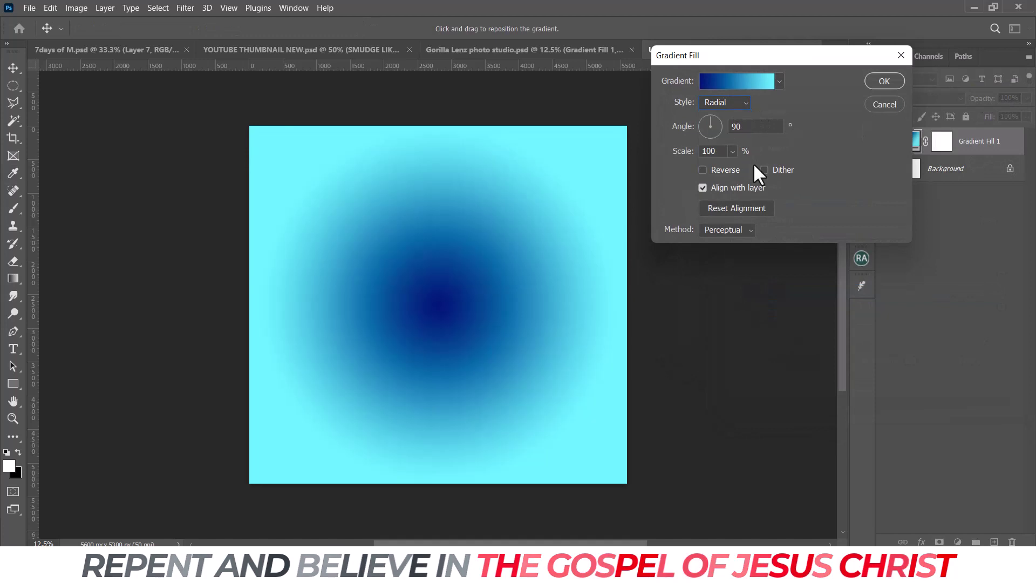
{"action": "left_click", "coordinate": [731, 170]}
{"action": "left_click", "coordinate": [732, 151]}
{"action": "left_click_drag", "start_coordinate": [739, 165], "coordinate": [744, 167]}
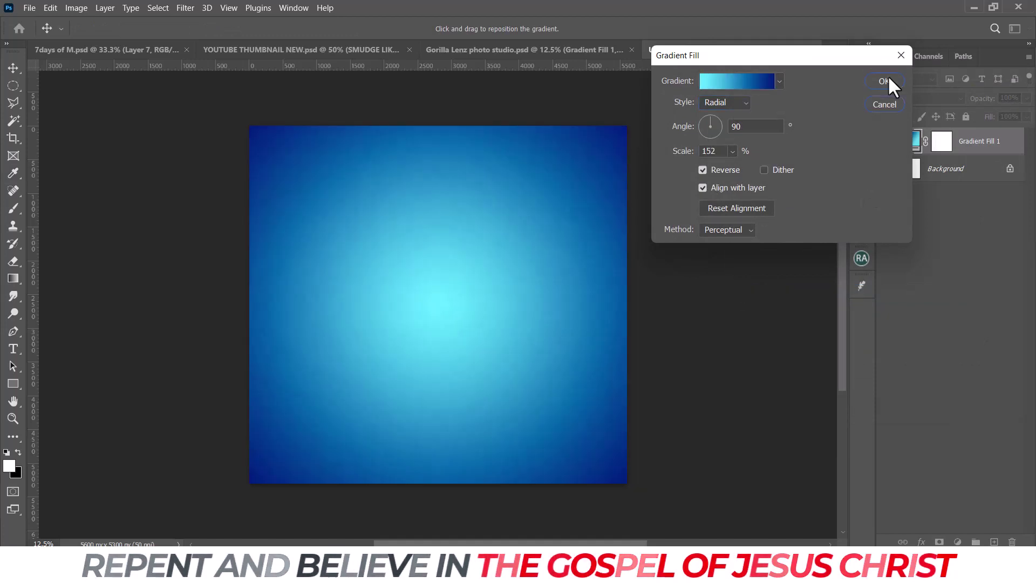
{"action": "left_click", "coordinate": [885, 81]}
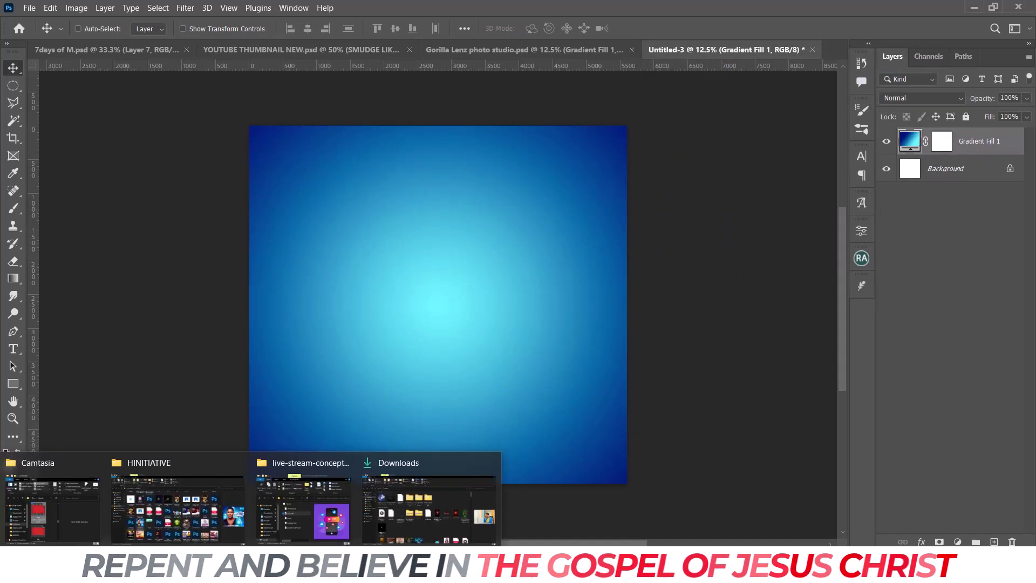
Drag the portrait Image from the Photostudio materials folder onto the Untitled-3 canvas
{"action": "key", "text": "super+d"}
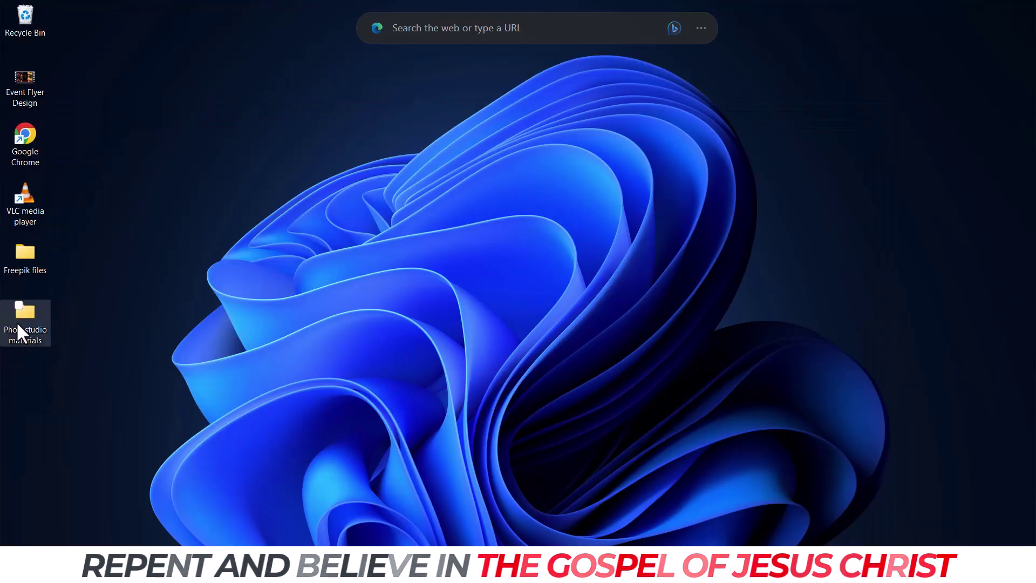
{"action": "double_click", "coordinate": [22, 319]}
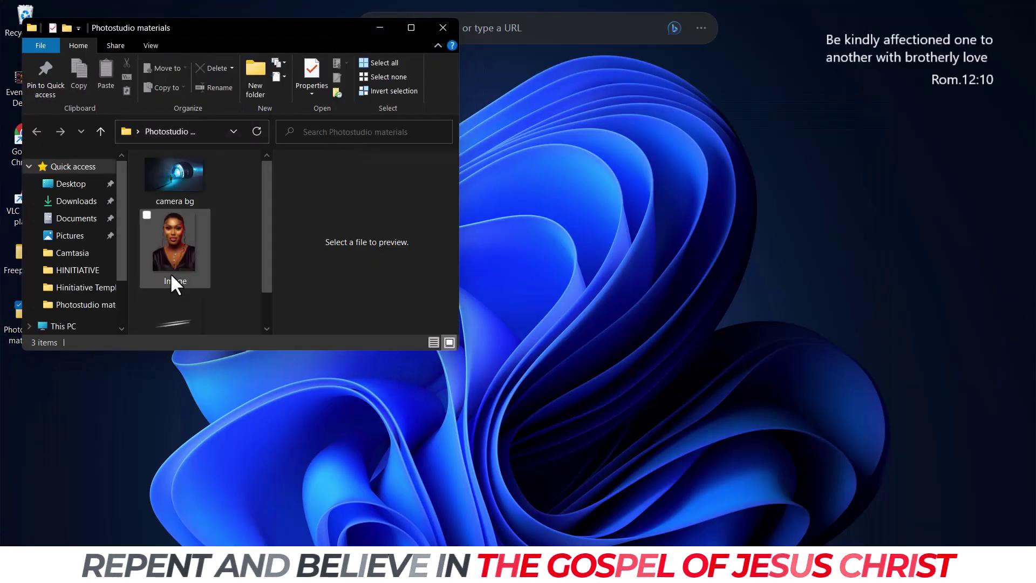
{"action": "left_click", "coordinate": [170, 271]}
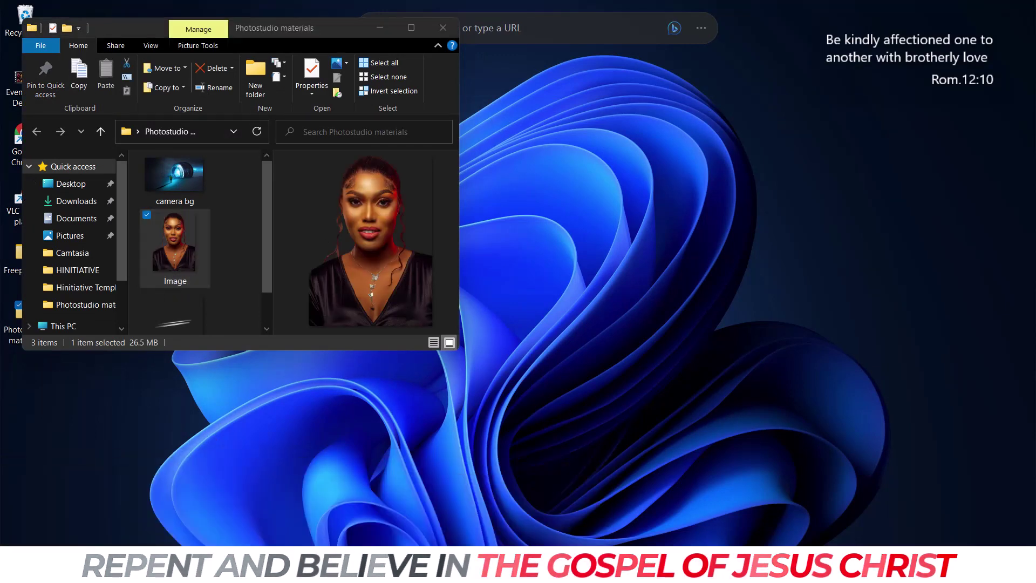
{"action": "left_click", "coordinate": [335, 570]}
{"action": "left_click", "coordinate": [555, 507]}
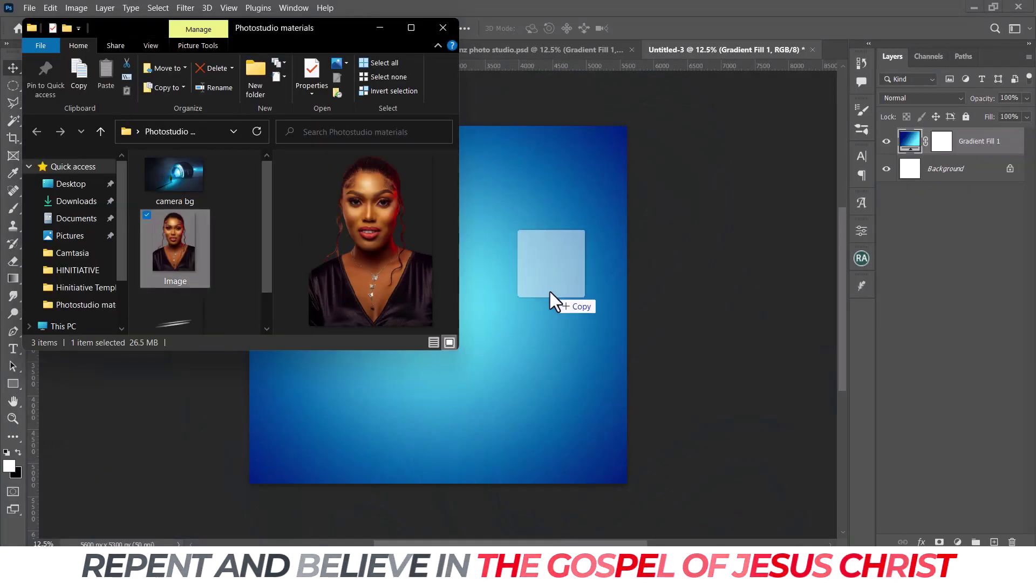
{"action": "left_click_drag", "start_coordinate": [184, 250], "coordinate": [547, 289]}
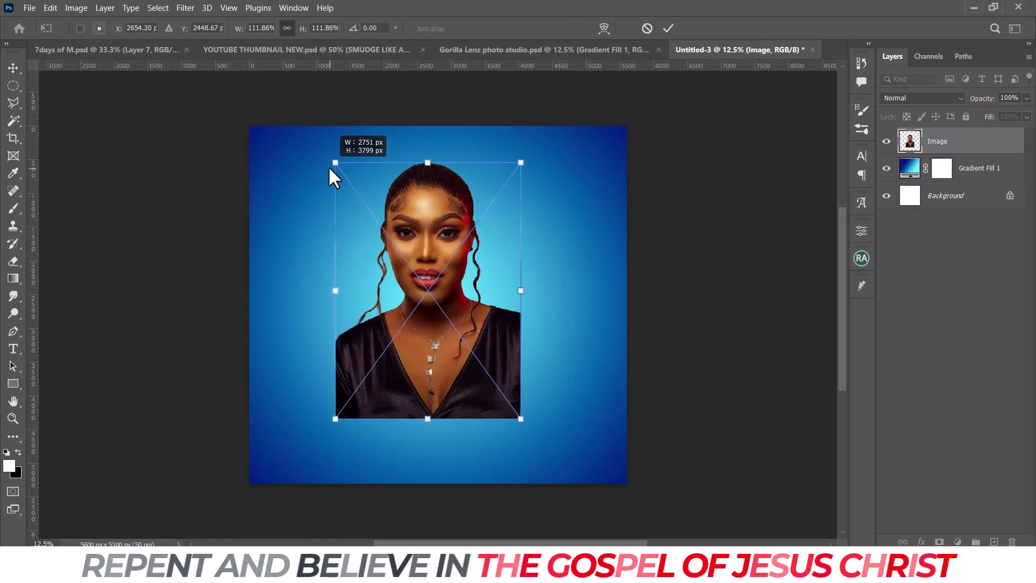
Scale the placed portrait to about 164% so it reaches the canvas's left edge, and commit
{"action": "left_click_drag", "start_coordinate": [354, 418], "coordinate": [270, 471]}
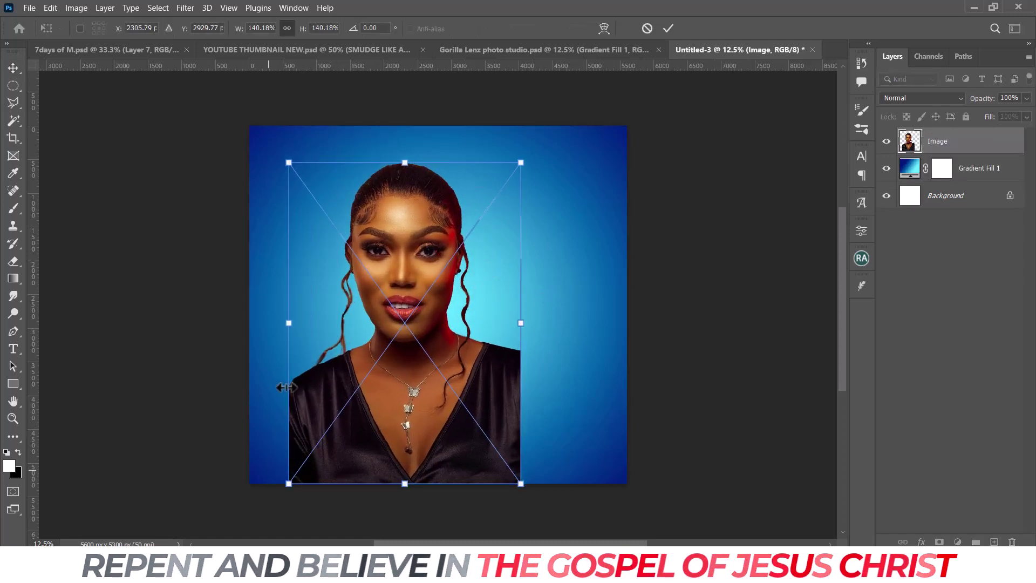
{"action": "left_click_drag", "start_coordinate": [290, 322], "coordinate": [251, 334]}
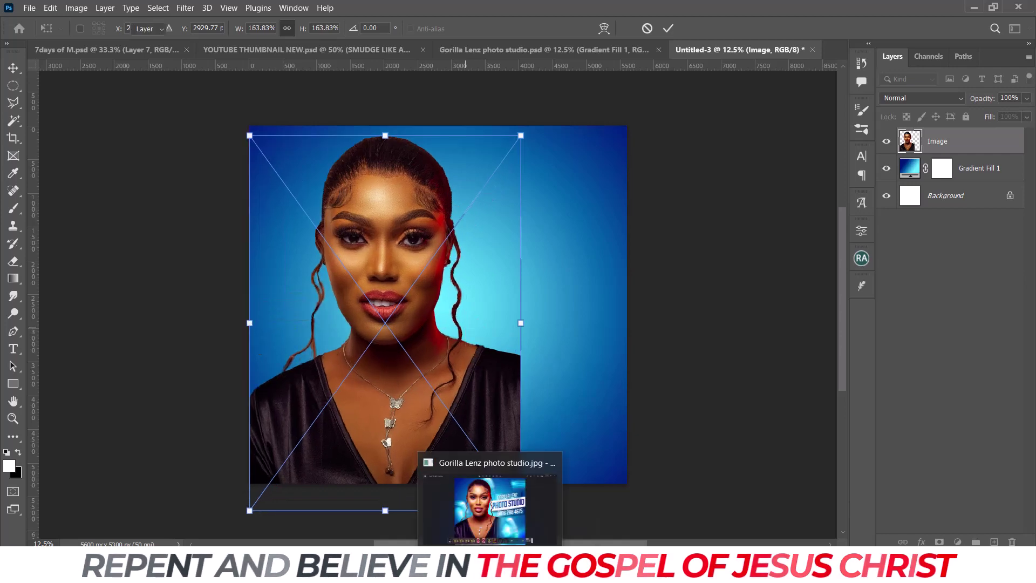
{"action": "key", "text": "Return"}
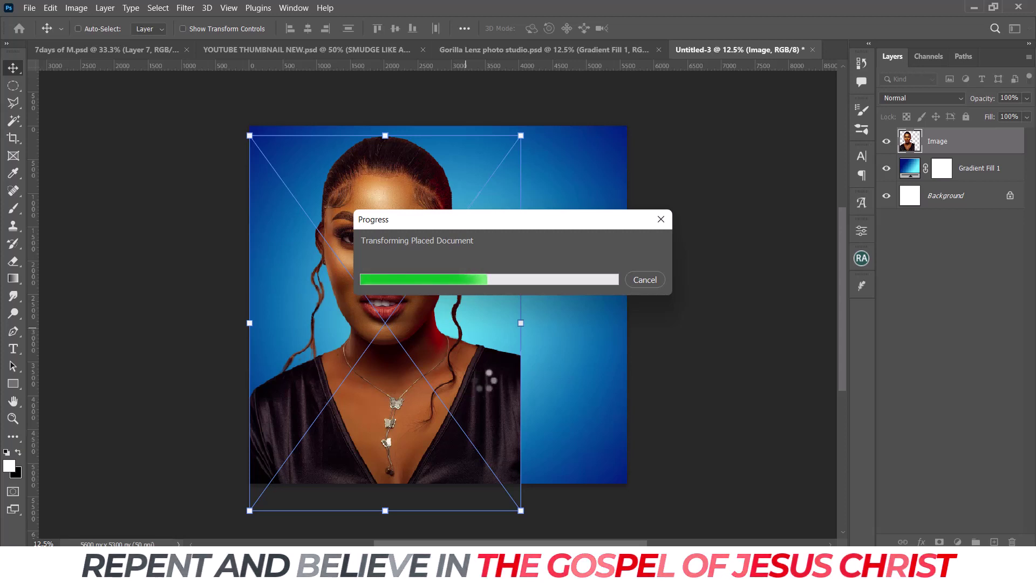
{"action": "left_click", "coordinate": [184, 8]}
{"action": "mouse_move", "coordinate": [210, 299]}
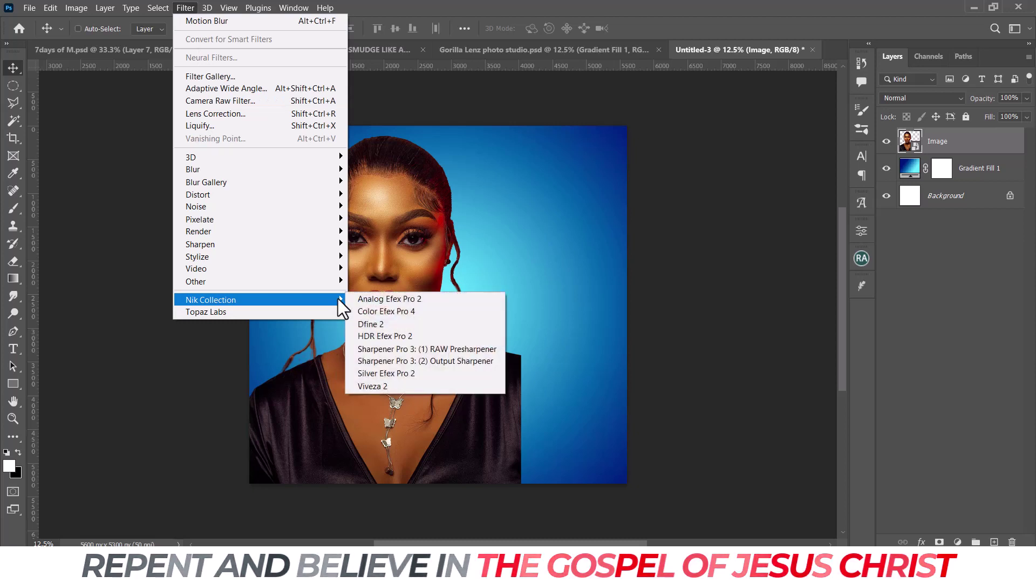
Launch Silver Efex Pro 2 from Filter > Nik Collection on the portrait layer
{"action": "left_click", "coordinate": [394, 373]}
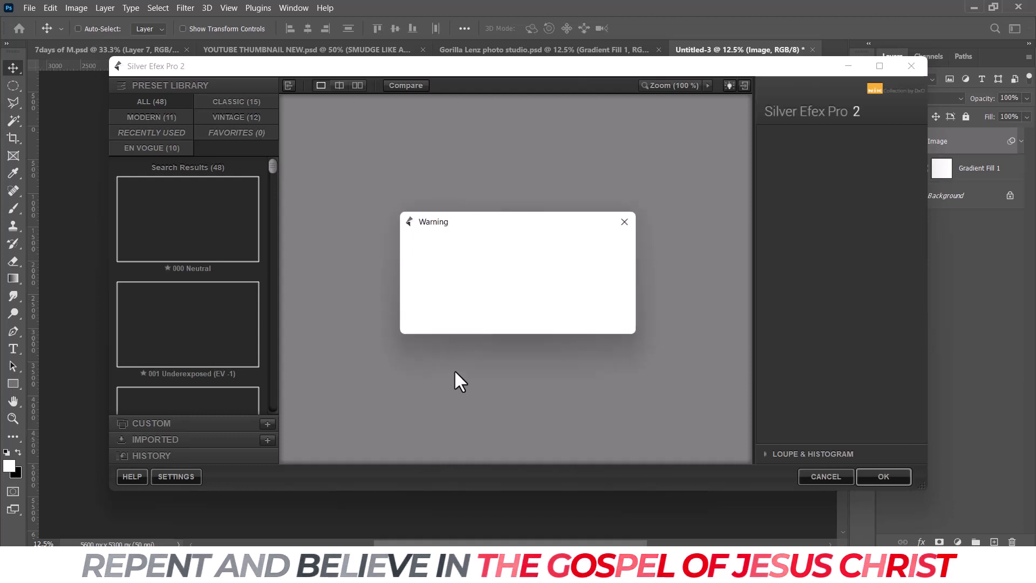
Dismiss the warning, set brightness 21%, contrast 28%, structure 85%, and apply the conversion
{"action": "key", "text": "Return"}
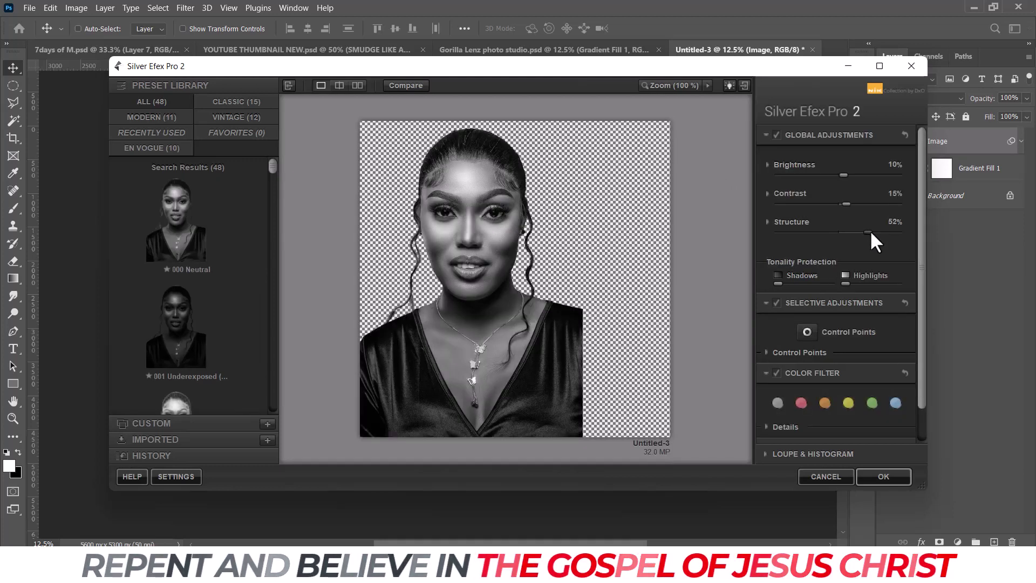
{"action": "left_click_drag", "start_coordinate": [870, 232], "coordinate": [885, 231]}
{"action": "left_click_drag", "start_coordinate": [845, 204], "coordinate": [854, 170]}
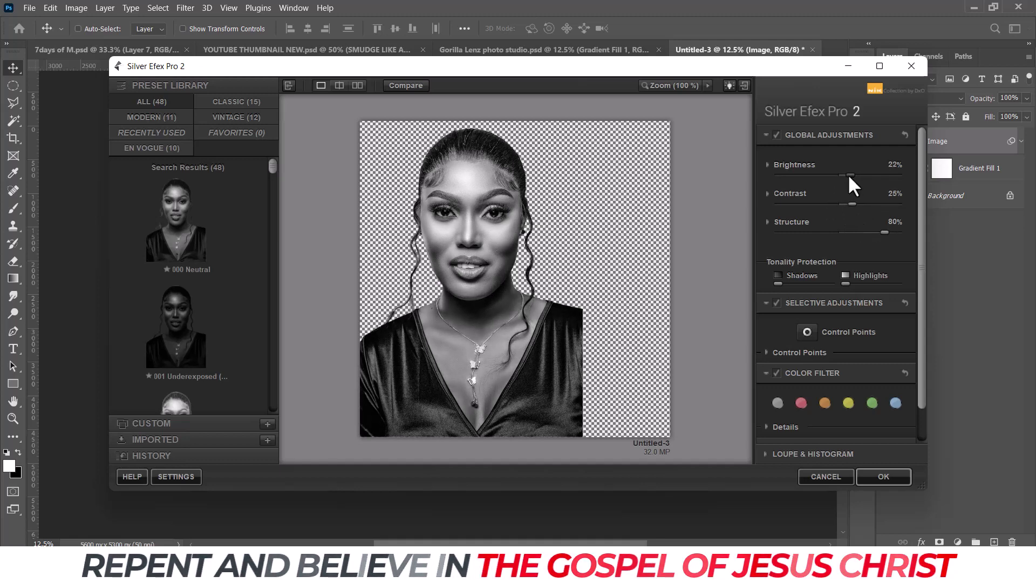
{"action": "left_click_drag", "start_coordinate": [848, 177], "coordinate": [847, 176]}
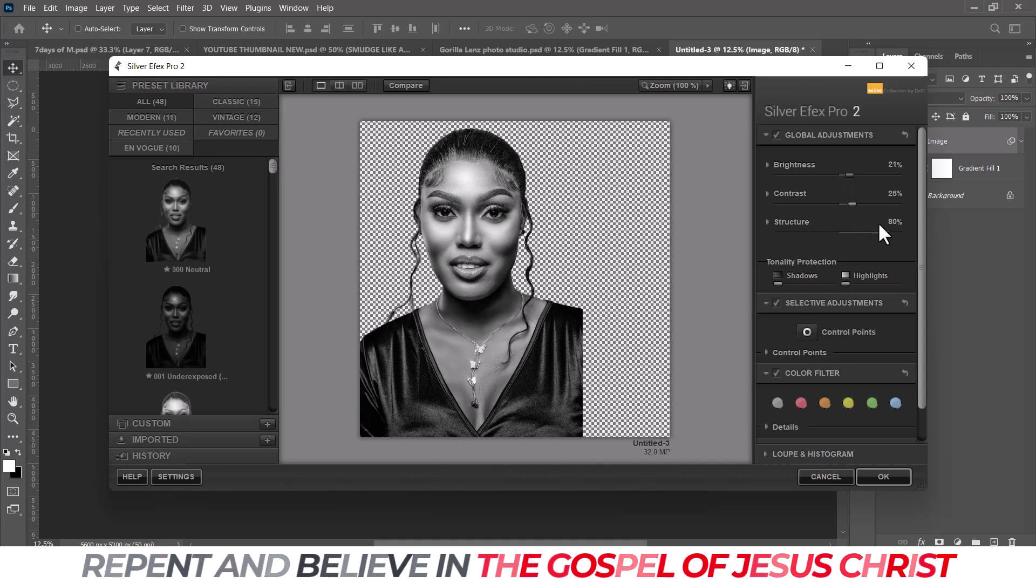
{"action": "left_click_drag", "start_coordinate": [881, 227], "coordinate": [887, 233]}
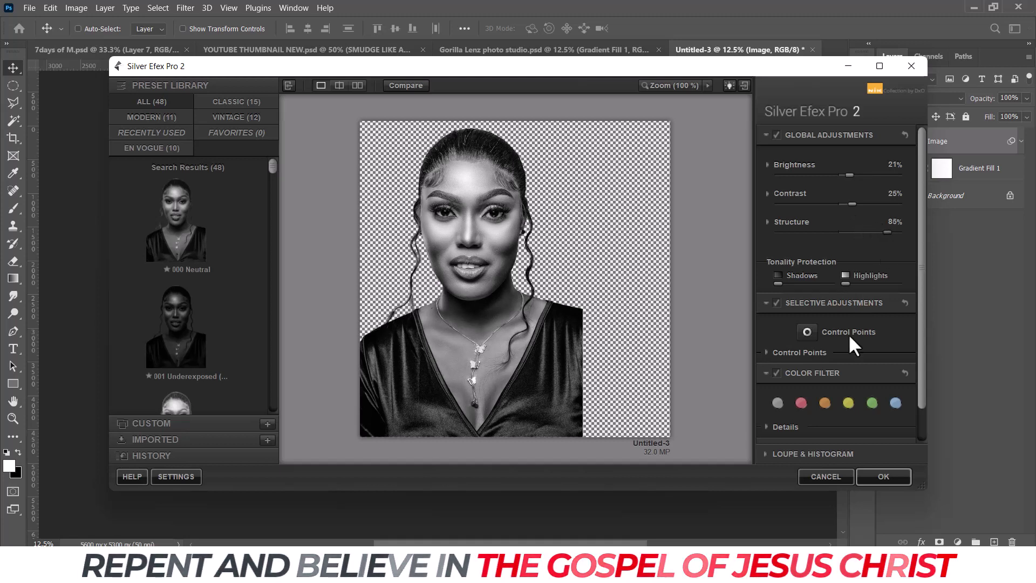
{"action": "left_click", "coordinate": [870, 476]}
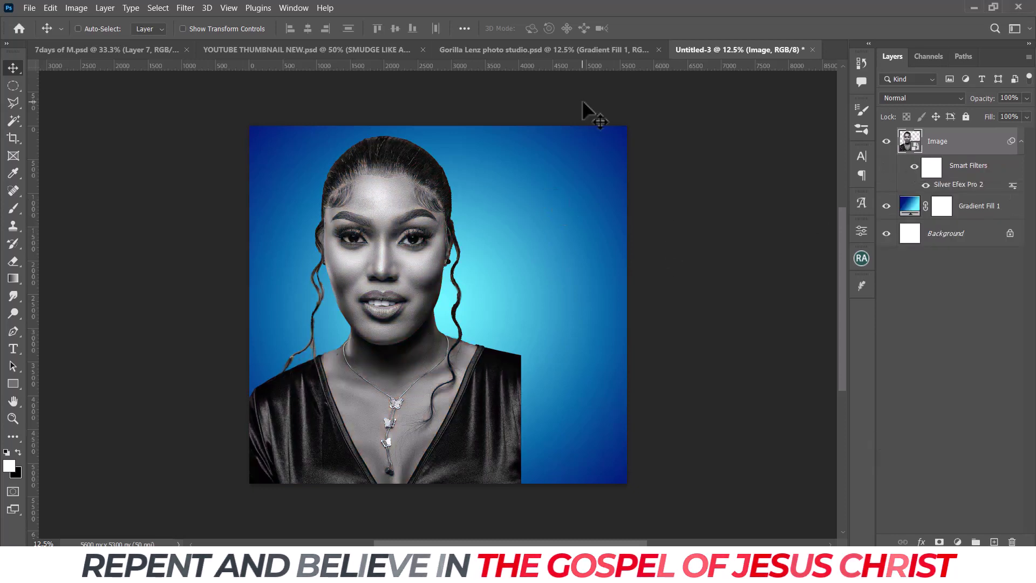
Duplicate the black-and-white portrait layer with Ctrl+J
{"action": "left_click", "coordinate": [185, 8]}
{"action": "key", "text": "Escape"}
{"action": "key", "text": "ctrl+j"}
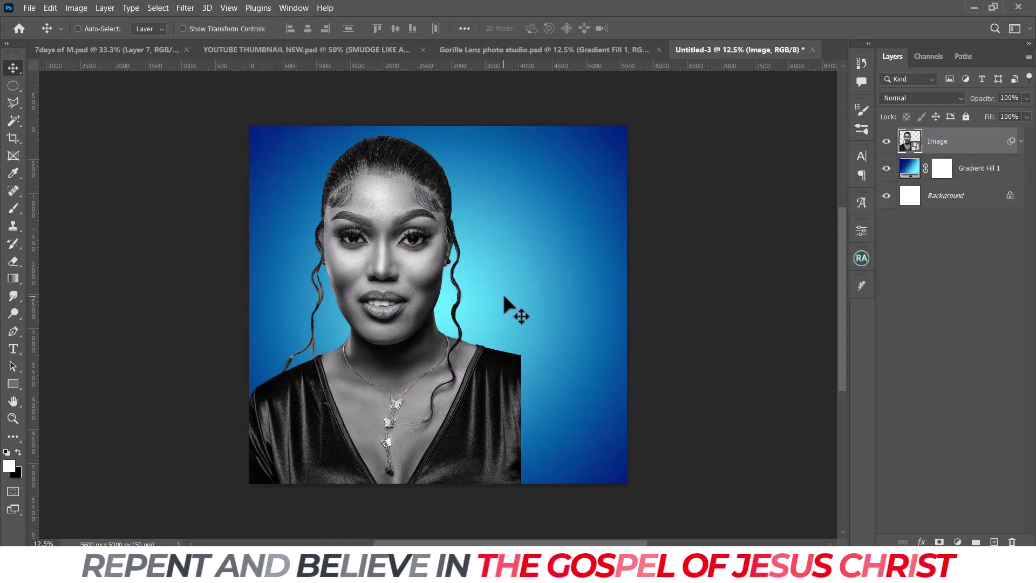
Apply High Pass at radius 7.2 to the copy and set it to Linear Light
{"action": "left_click", "coordinate": [185, 7]}
{"action": "mouse_move", "coordinate": [196, 280]}
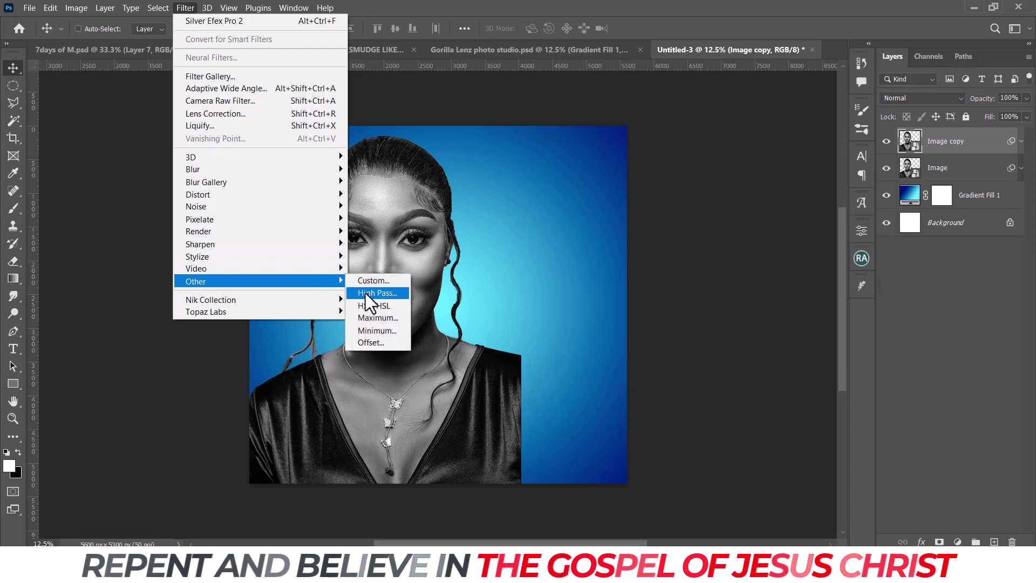
{"action": "left_click", "coordinate": [365, 293]}
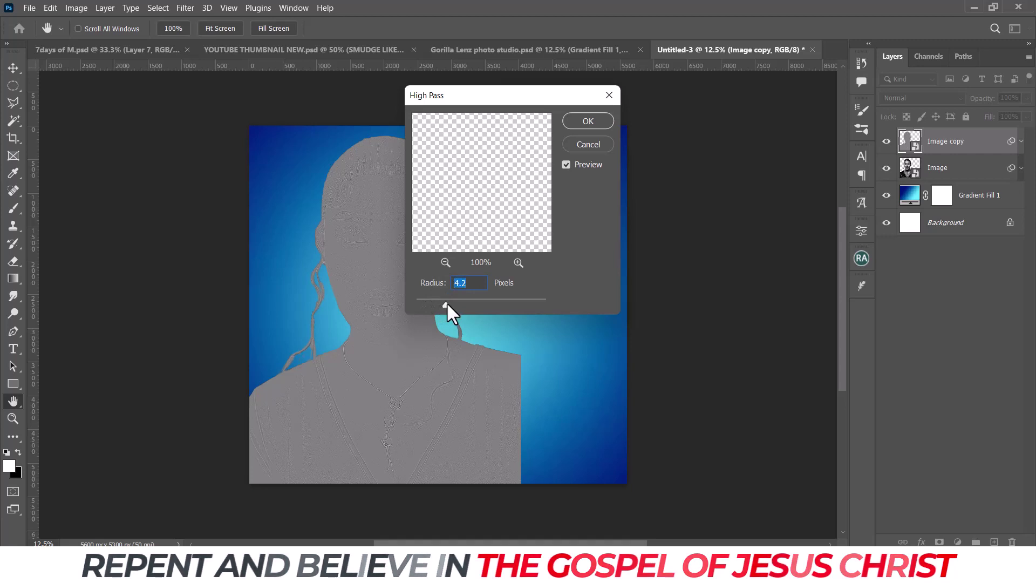
{"action": "left_click_drag", "start_coordinate": [450, 303], "coordinate": [452, 304]}
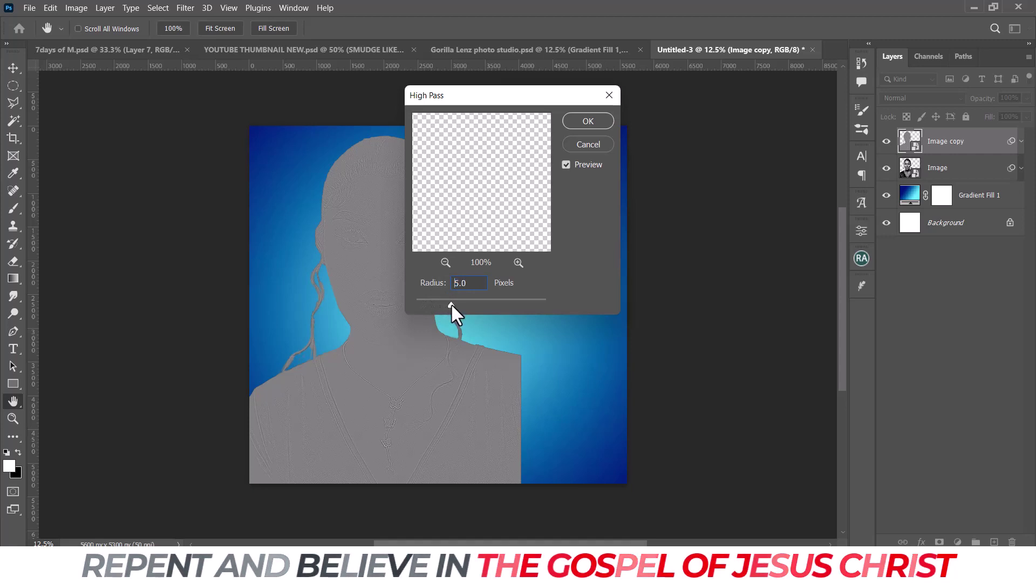
{"action": "left_click", "coordinate": [445, 263]}
{"action": "left_click", "coordinate": [445, 262]}
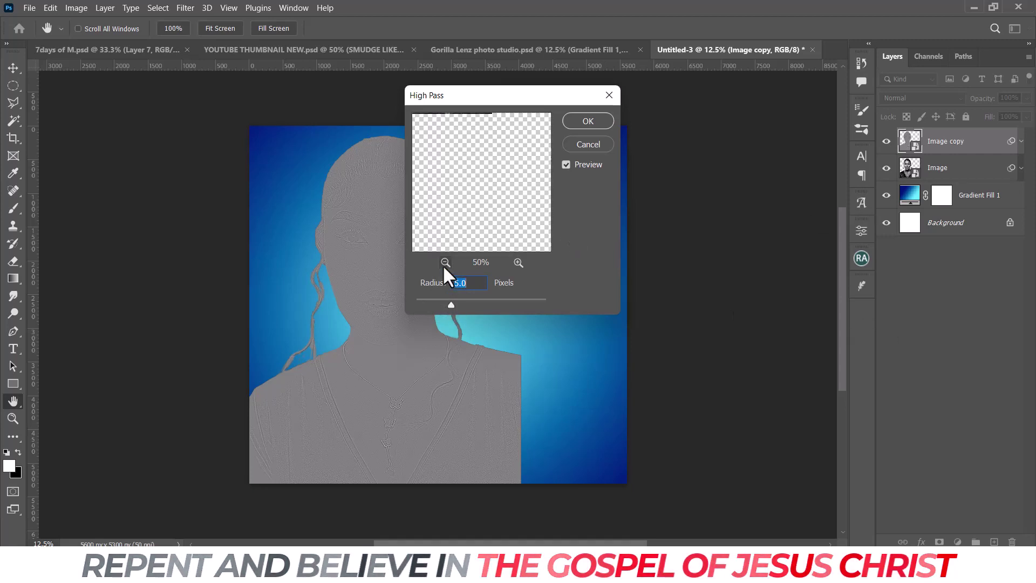
{"action": "left_click_drag", "start_coordinate": [499, 242], "coordinate": [491, 189]}
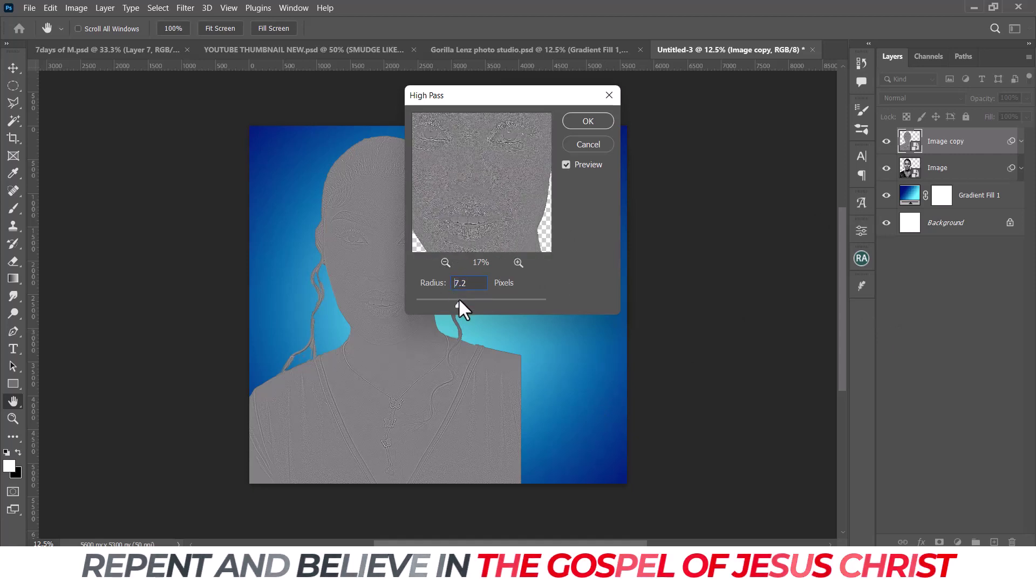
{"action": "left_click_drag", "start_coordinate": [465, 302], "coordinate": [453, 303]}
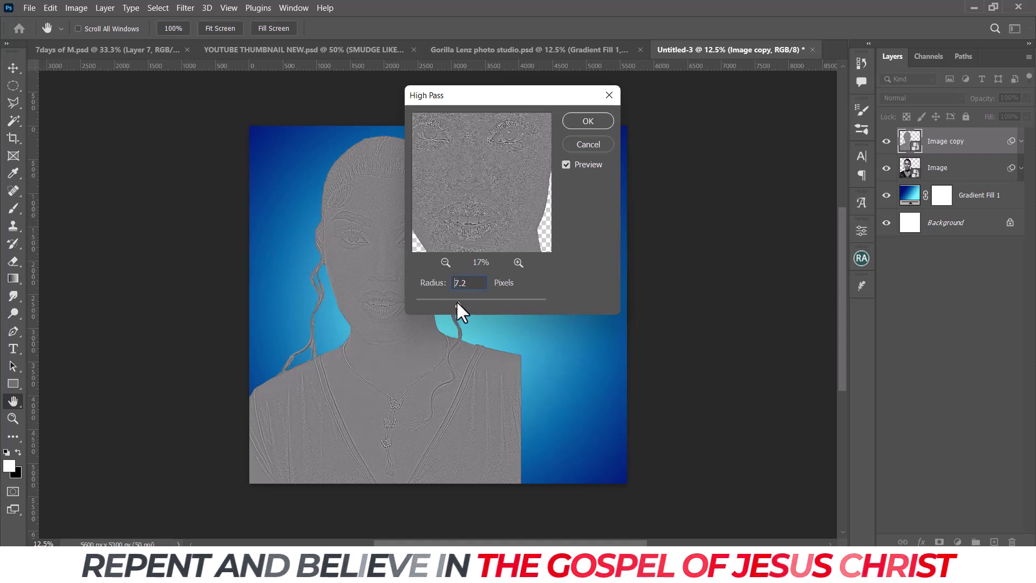
{"action": "left_click_drag", "start_coordinate": [459, 301], "coordinate": [457, 300]}
{"action": "left_click", "coordinate": [575, 122]}
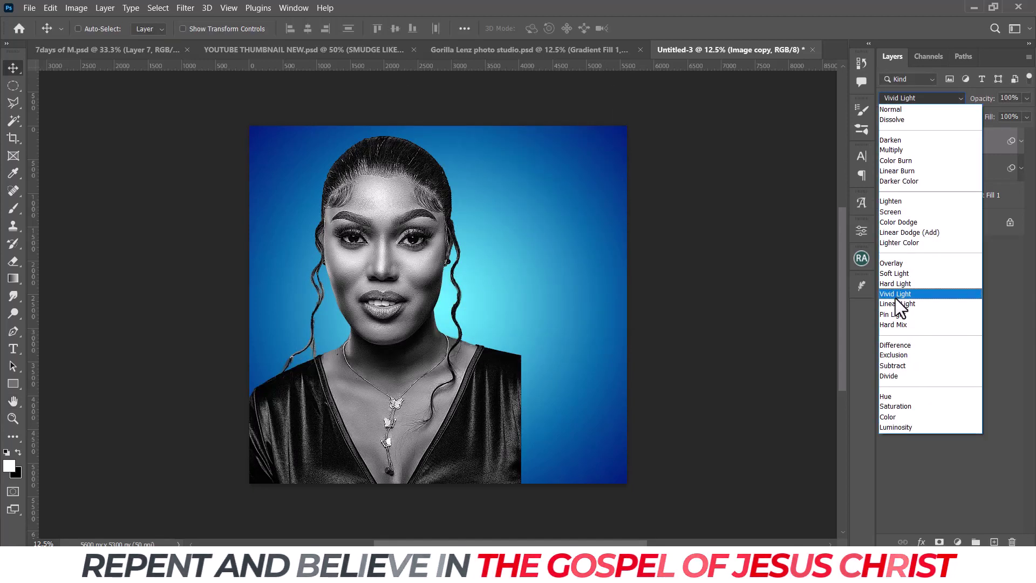
{"action": "left_click", "coordinate": [894, 300]}
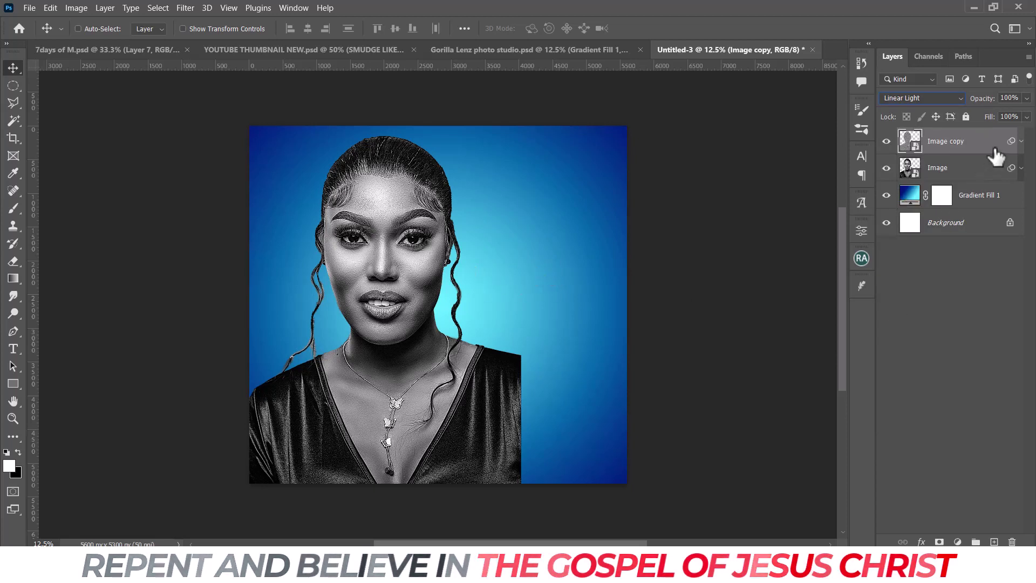
{"action": "left_click", "coordinate": [989, 170], "text": "shift"}
Group the portrait layers as Group 1 and add a clipped Levels layer with inputs 15 and 231
{"action": "key", "text": "ctrl+g"}
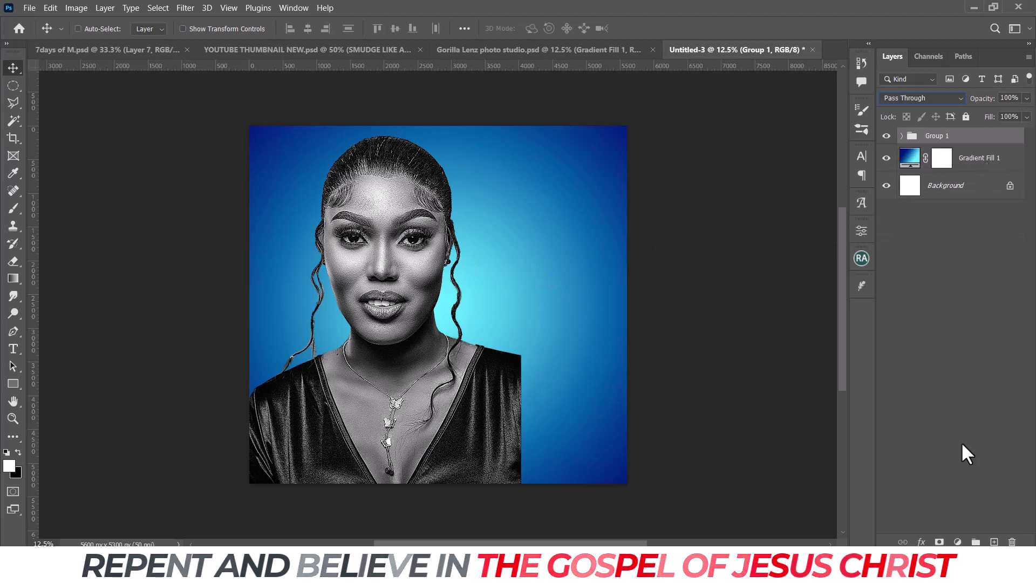
{"action": "left_click", "coordinate": [958, 542]}
{"action": "left_click", "coordinate": [946, 354]}
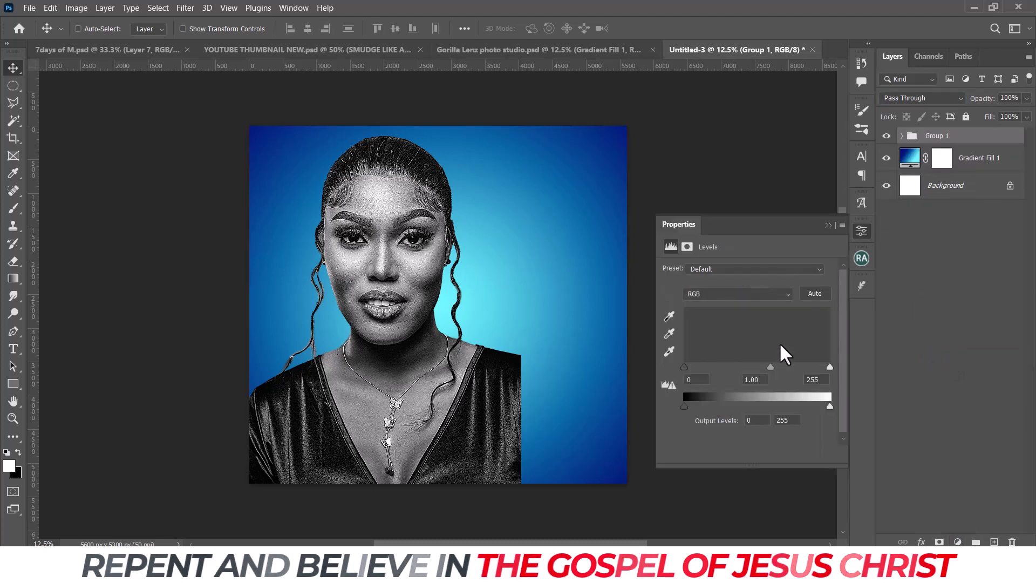
{"action": "left_click", "coordinate": [746, 455]}
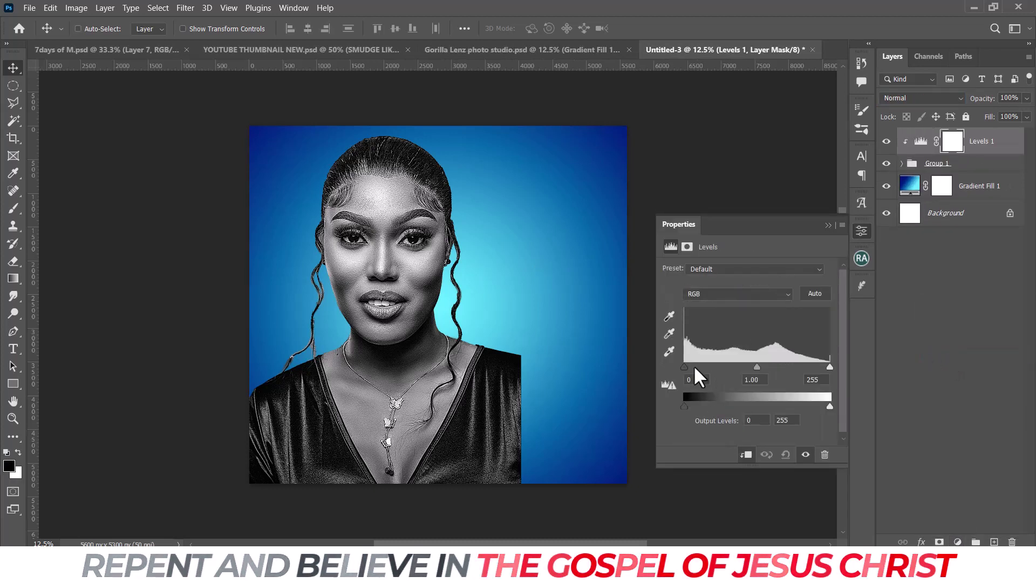
{"action": "left_click_drag", "start_coordinate": [684, 367], "coordinate": [691, 367]}
{"action": "left_click_drag", "start_coordinate": [829, 367], "coordinate": [817, 367]}
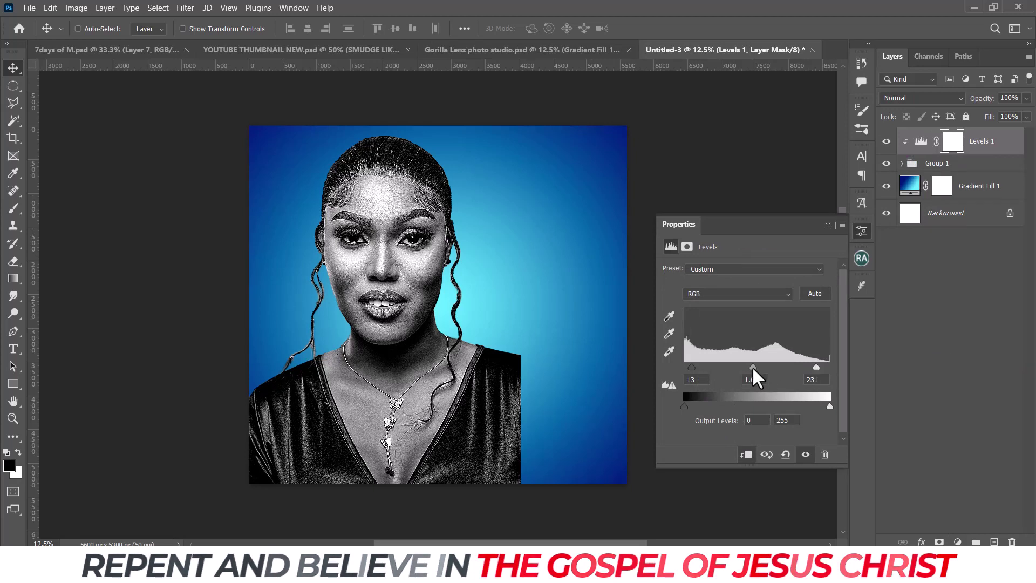
{"action": "left_click_drag", "start_coordinate": [690, 368], "coordinate": [694, 368]}
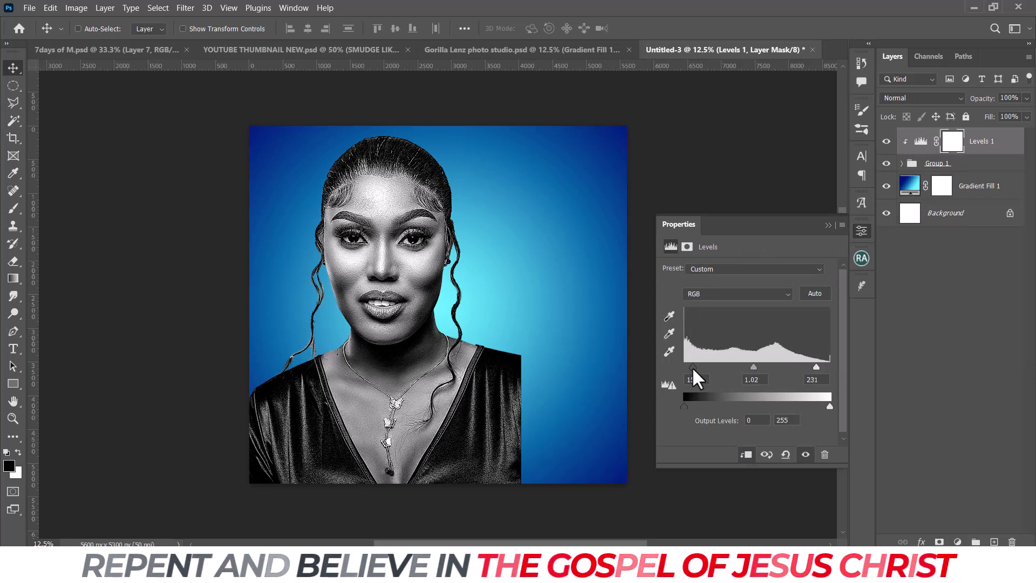
{"action": "left_click", "coordinate": [862, 231]}
{"action": "left_click", "coordinate": [932, 167]}
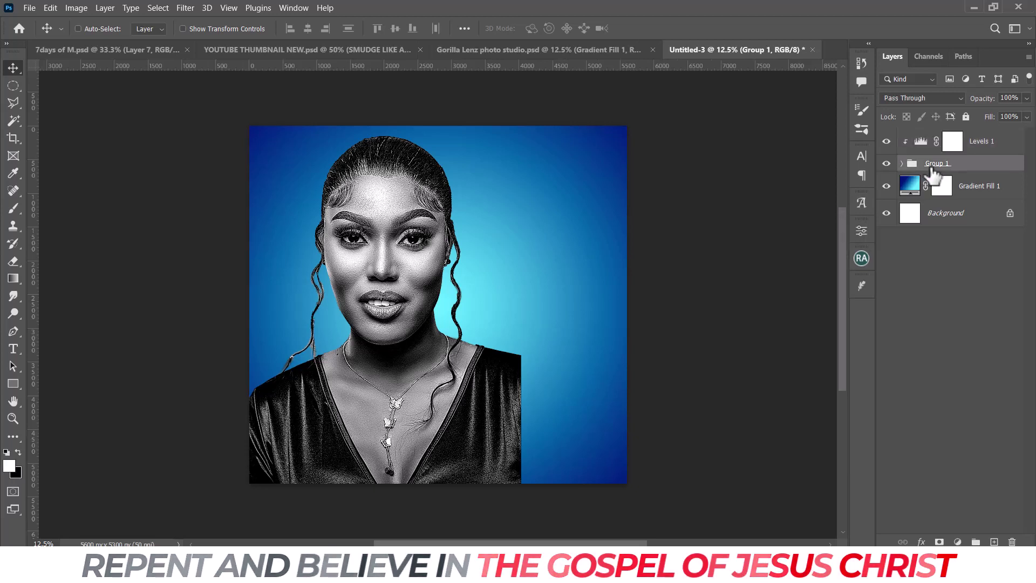
Zoom in on the woman's face and expand Group 1 to review its layers
{"action": "left_click", "coordinate": [956, 541]}
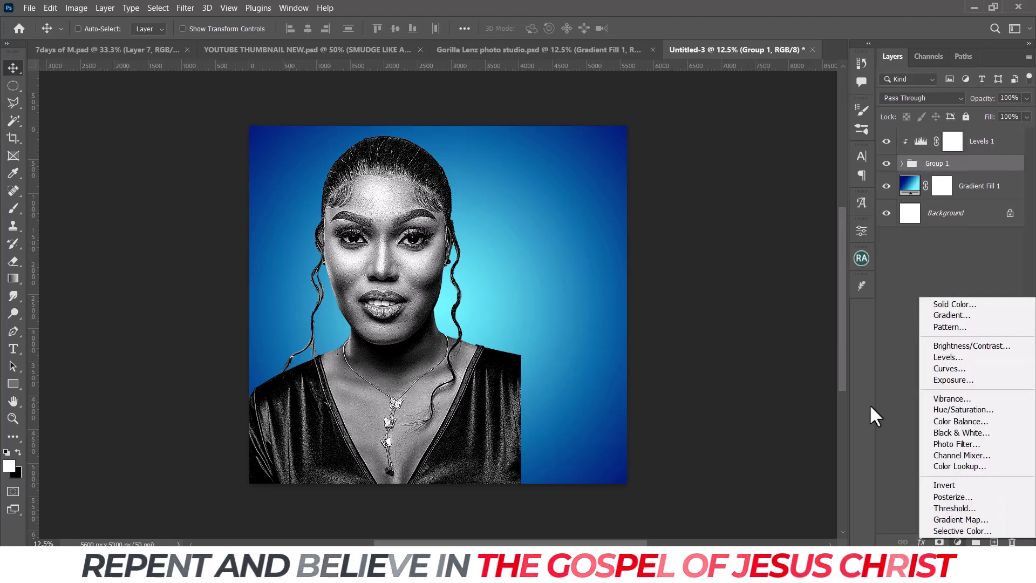
{"action": "key", "text": "Escape"}
{"action": "key", "text": "z"}
{"action": "left_click_drag", "start_coordinate": [331, 266], "coordinate": [383, 268]}
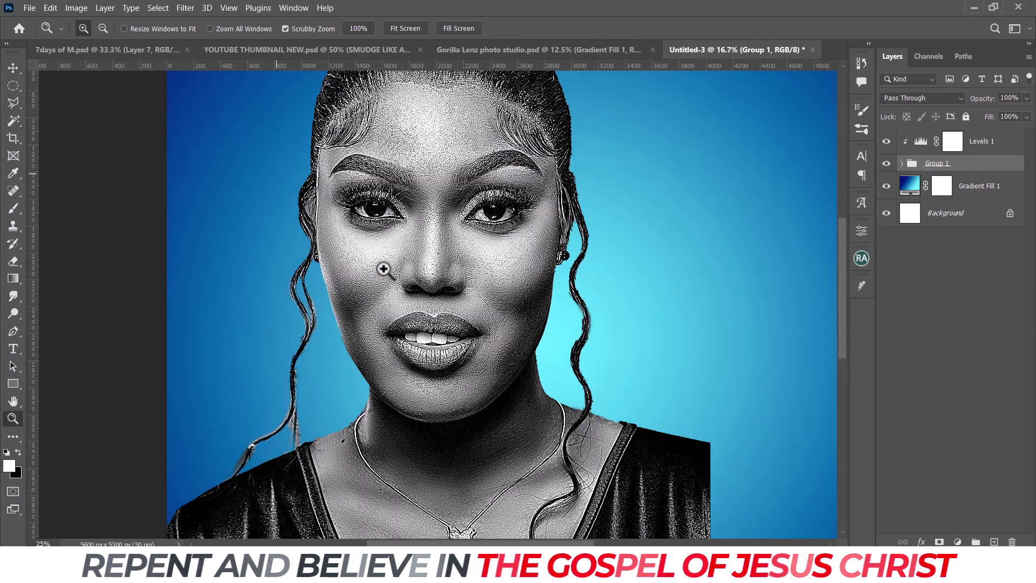
{"action": "left_click", "coordinate": [901, 163]}
{"action": "left_click", "coordinate": [955, 185]}
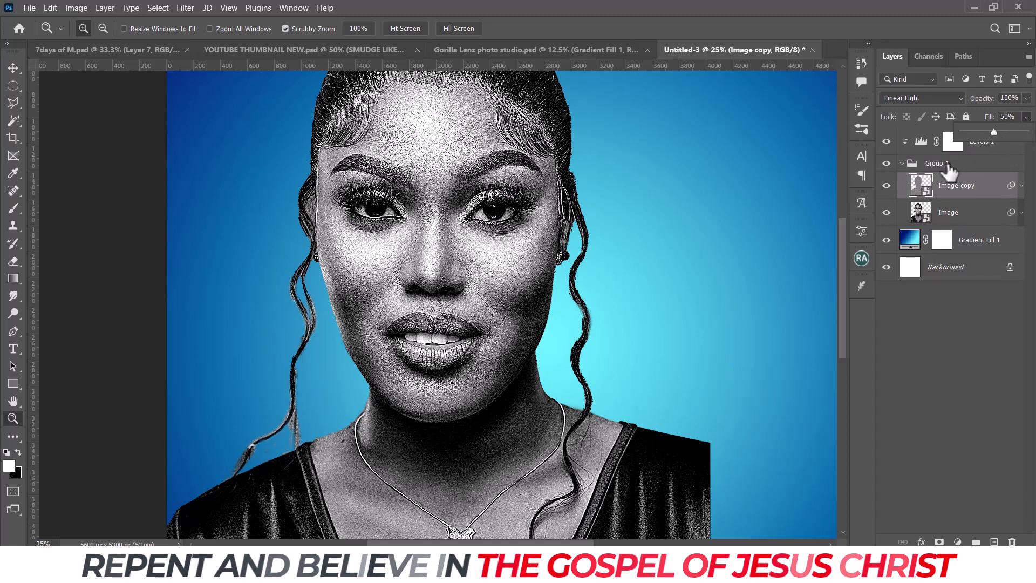
{"action": "left_click", "coordinate": [911, 166]}
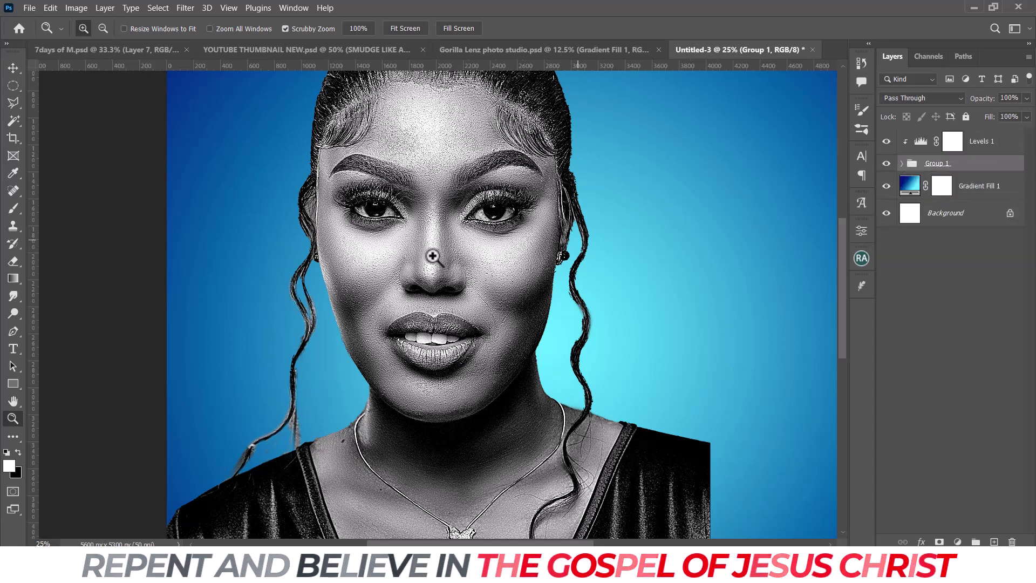
{"action": "scroll", "coordinate": [432, 256], "scroll_direction": "down", "scroll_amount": 1}
{"action": "scroll", "coordinate": [433, 256], "scroll_direction": "down", "scroll_amount": 1}
{"action": "scroll", "coordinate": [432, 257], "scroll_direction": "up", "scroll_amount": 1}
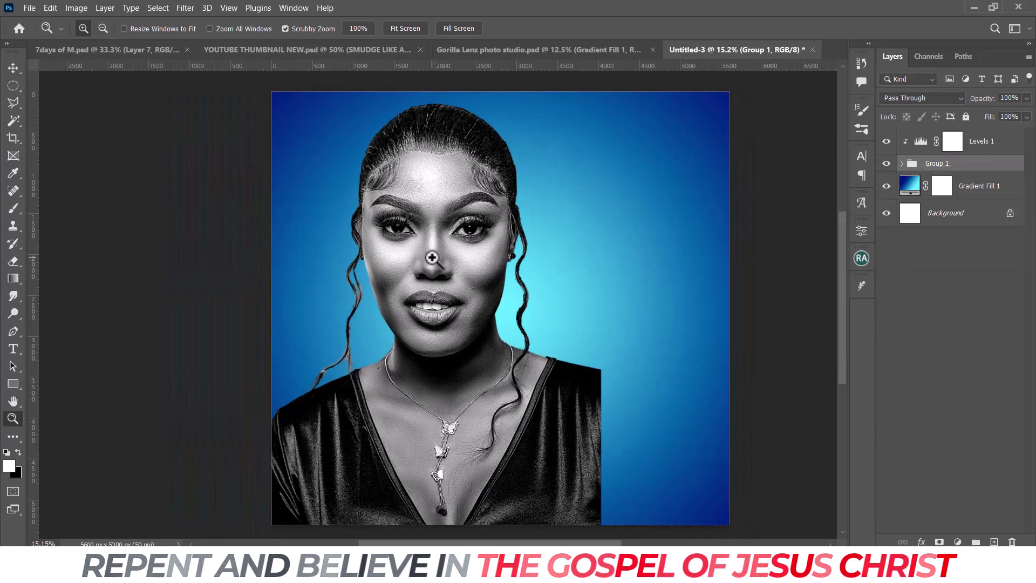
{"action": "scroll", "coordinate": [432, 257], "scroll_direction": "up", "scroll_amount": 1}
{"action": "scroll", "coordinate": [432, 257], "scroll_direction": "down", "scroll_amount": 1}
{"action": "scroll", "coordinate": [432, 258], "scroll_direction": "up", "scroll_amount": 1}
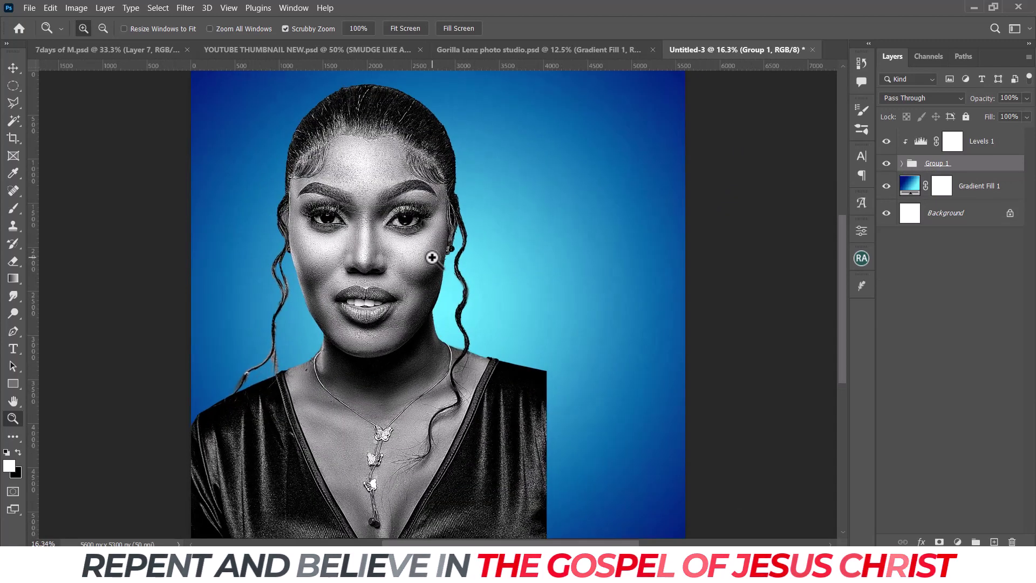
Brighten the portrait's midtones slightly in Levels, then select Levels 1 together with Group 1
{"action": "double_click", "coordinate": [921, 144]}
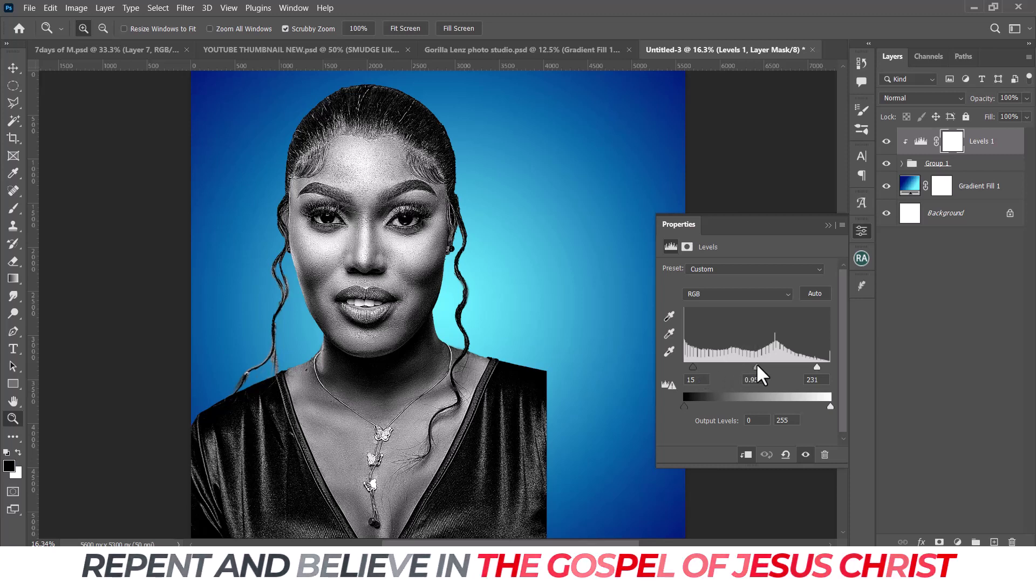
{"action": "left_click_drag", "start_coordinate": [759, 374], "coordinate": [755, 373]}
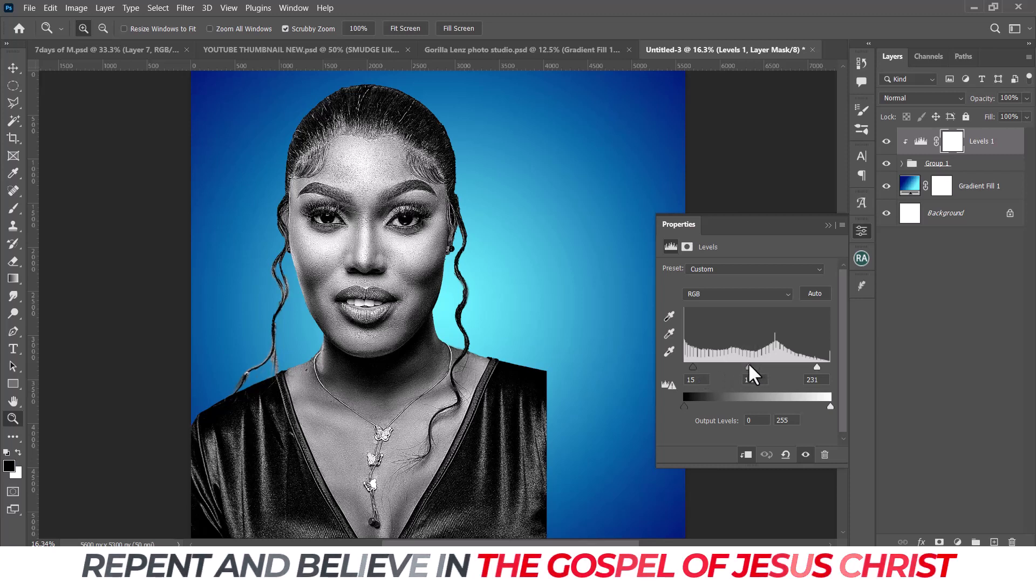
{"action": "left_click", "coordinate": [861, 232]}
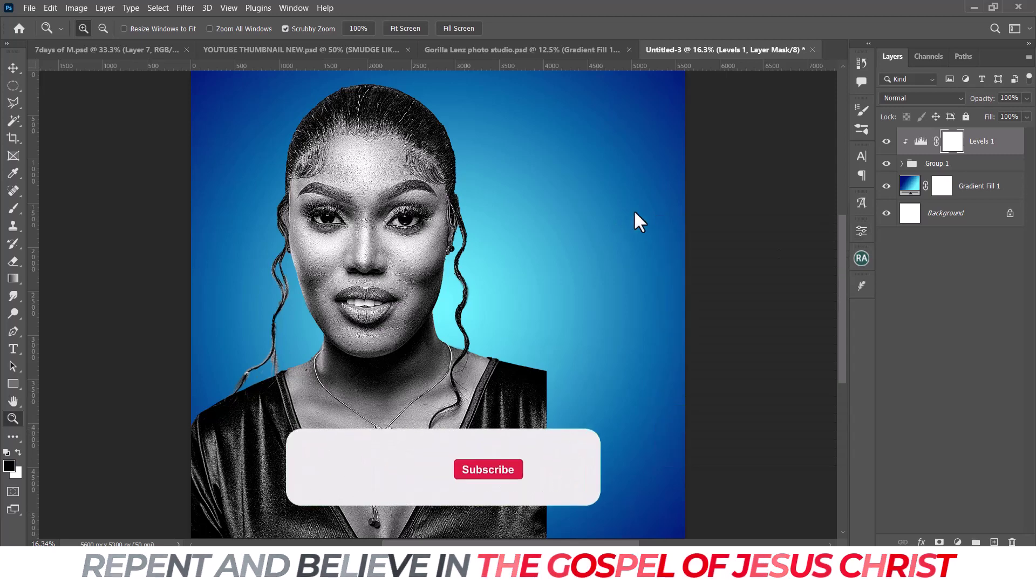
{"action": "left_click", "coordinate": [450, 304], "text": "alt"}
{"action": "left_click", "coordinate": [494, 343]}
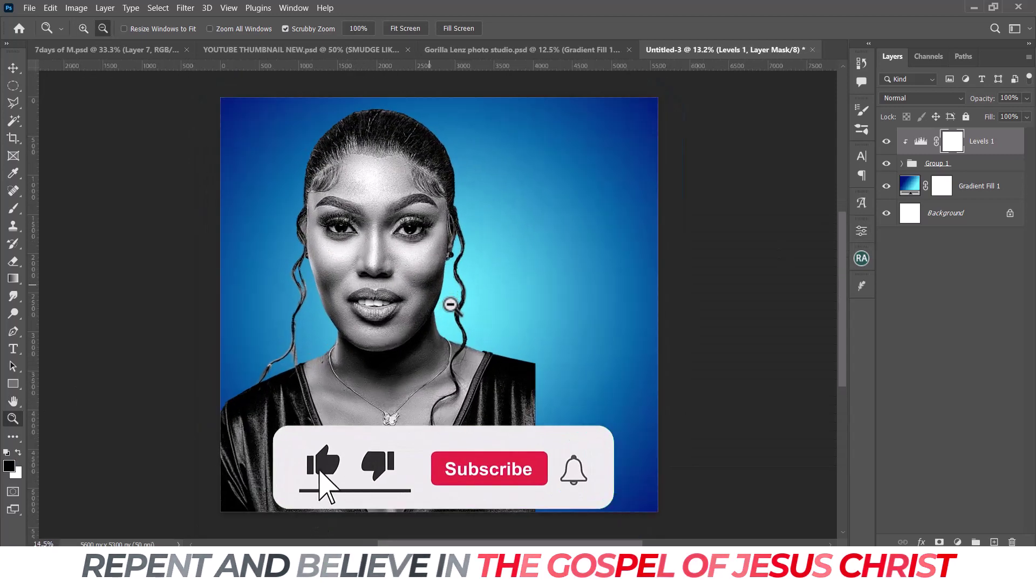
{"action": "left_click", "coordinate": [935, 171], "text": "shift"}
Group Levels 1 with Group 1 and rename the new group 'image'
{"action": "key", "text": "ctrl+g"}
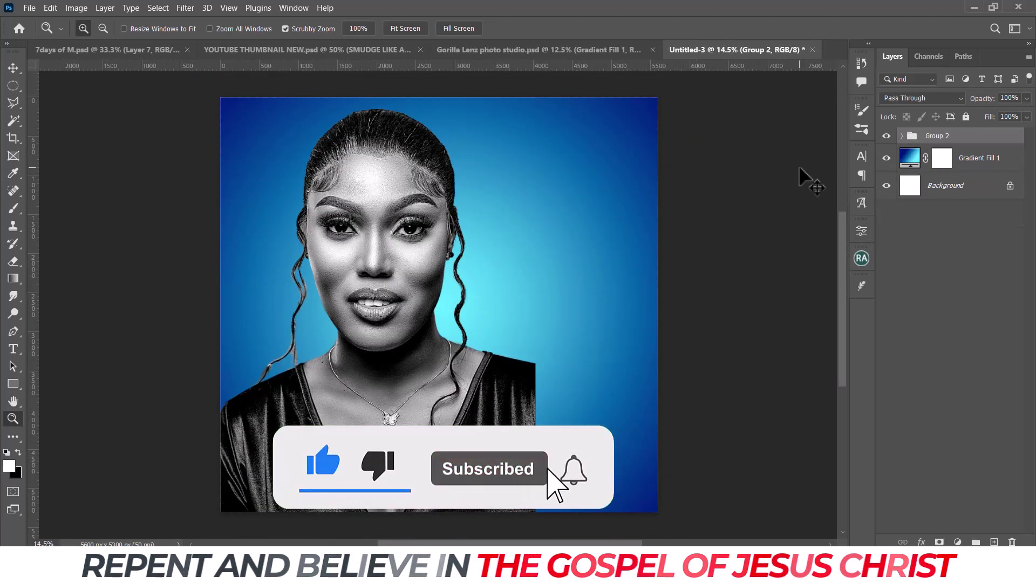
{"action": "double_click", "coordinate": [936, 136]}
{"action": "key", "text": "BackSpace"}
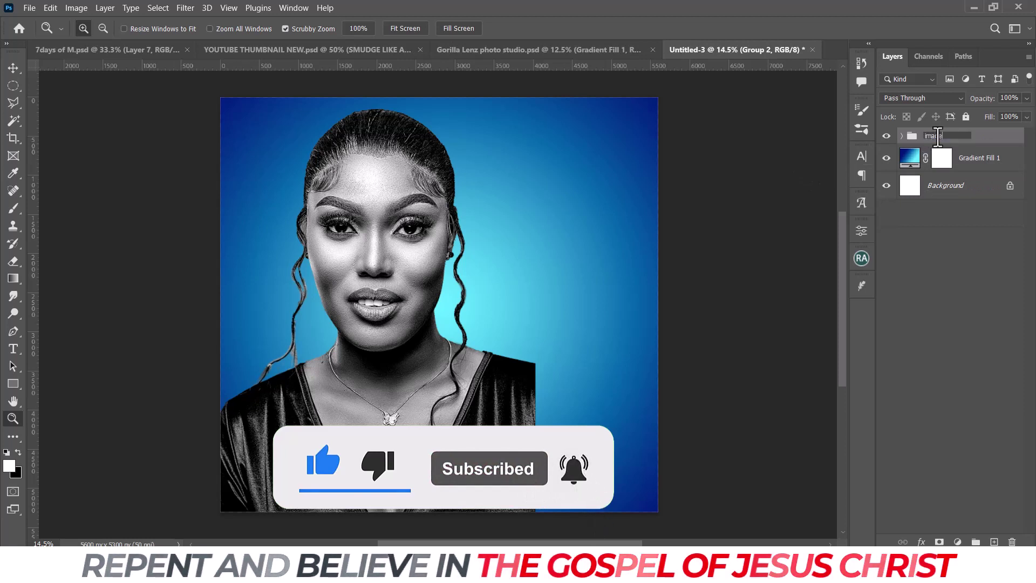
{"action": "key", "text": "Return"}
Add a layer mask with a gradient fading the shirt's right edge into the background
{"action": "left_click", "coordinate": [939, 541]}
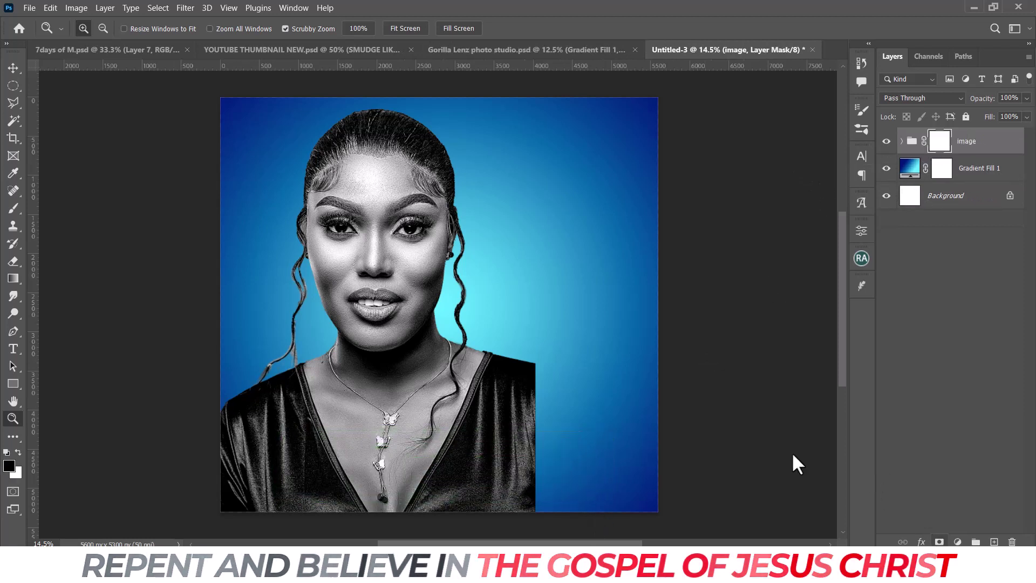
{"action": "left_click", "coordinate": [13, 211]}
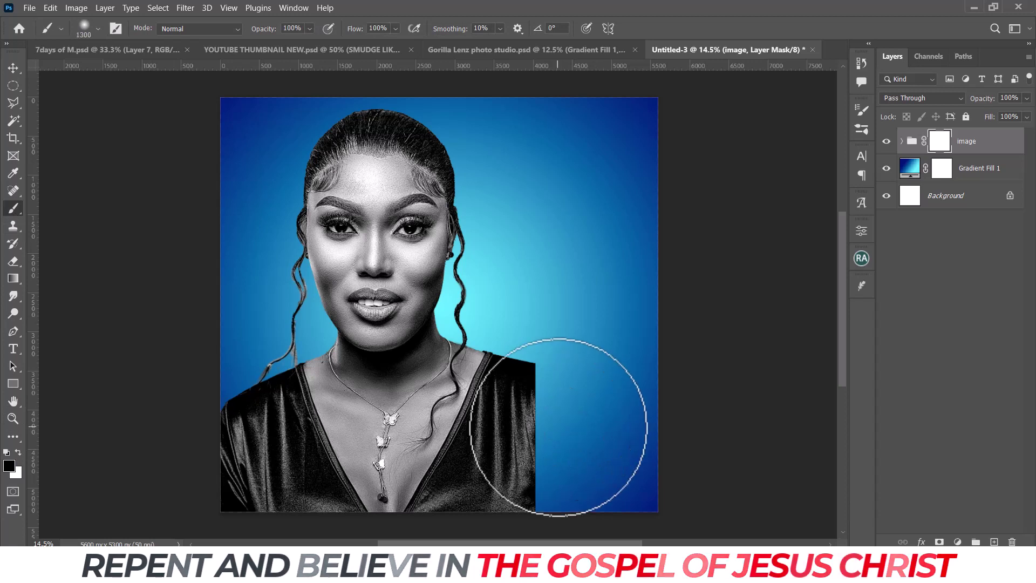
{"action": "left_click", "coordinate": [13, 279]}
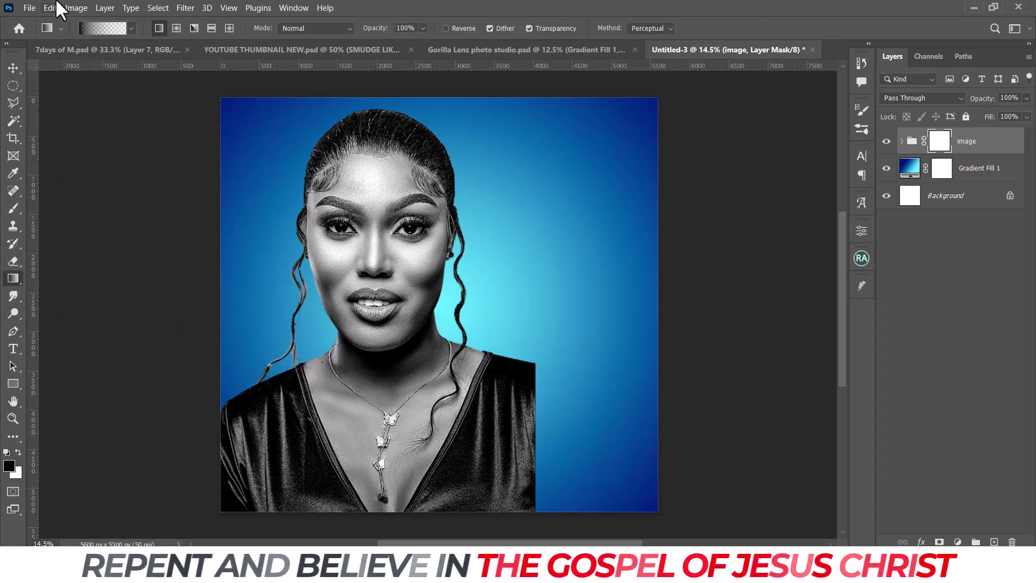
{"action": "left_click_drag", "start_coordinate": [552, 430], "coordinate": [471, 430]}
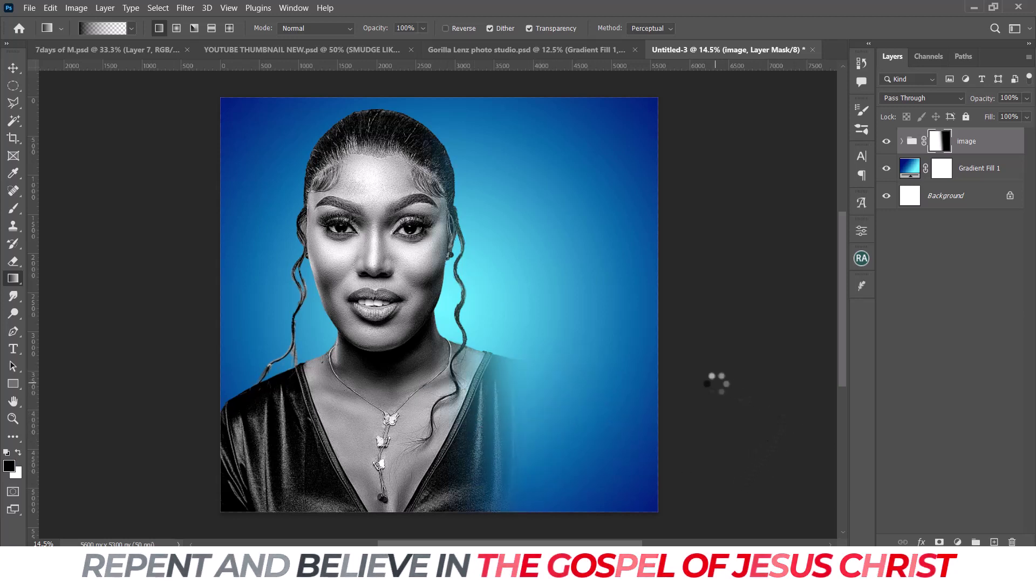
{"action": "key", "text": "ctrl+minus"}
{"action": "key", "text": "ctrl+minus"}
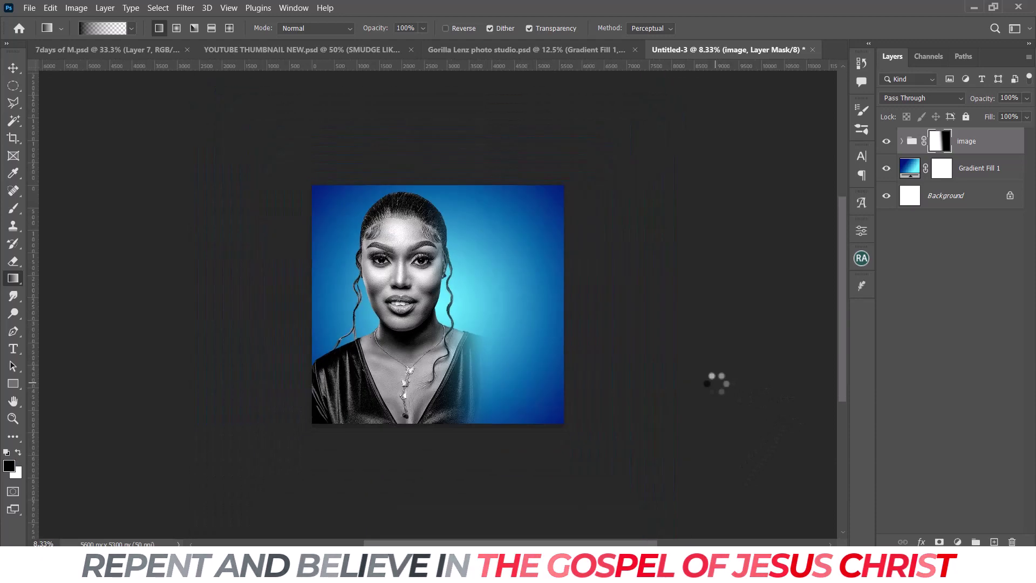
{"action": "key", "text": "ctrl+plus"}
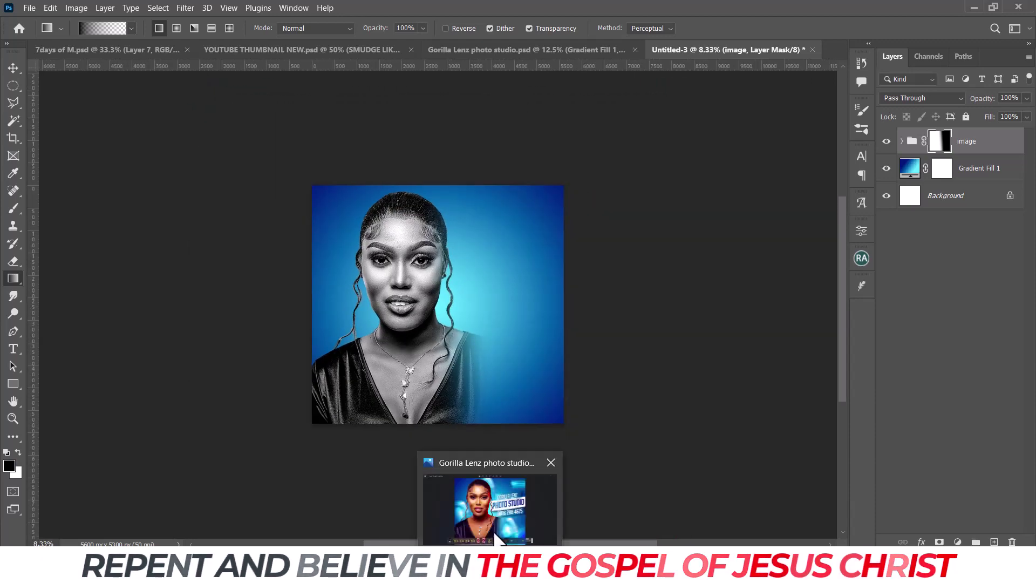
{"action": "left_click", "coordinate": [496, 535]}
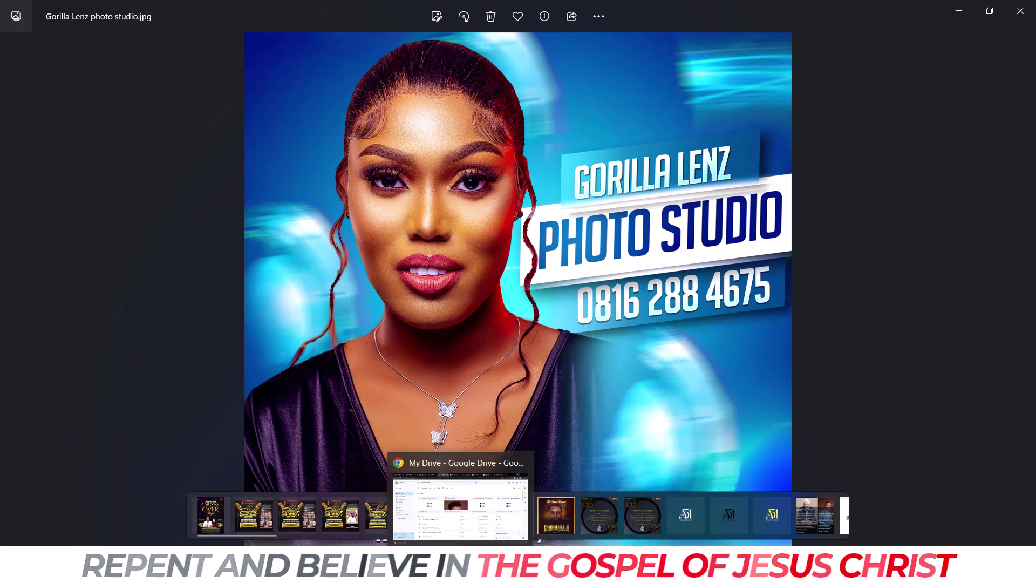
{"action": "key", "text": "alt+Tab"}
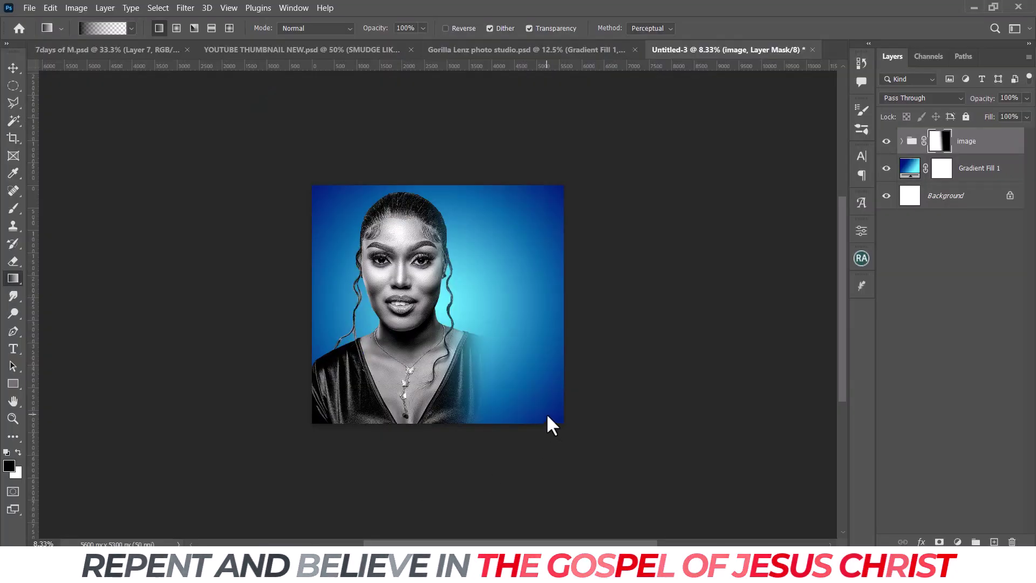
Add white 'GORILLA LENZ' text right of her face at 346 pt, All Caps, BigNoodleTitling
{"action": "left_click", "coordinate": [16, 349]}
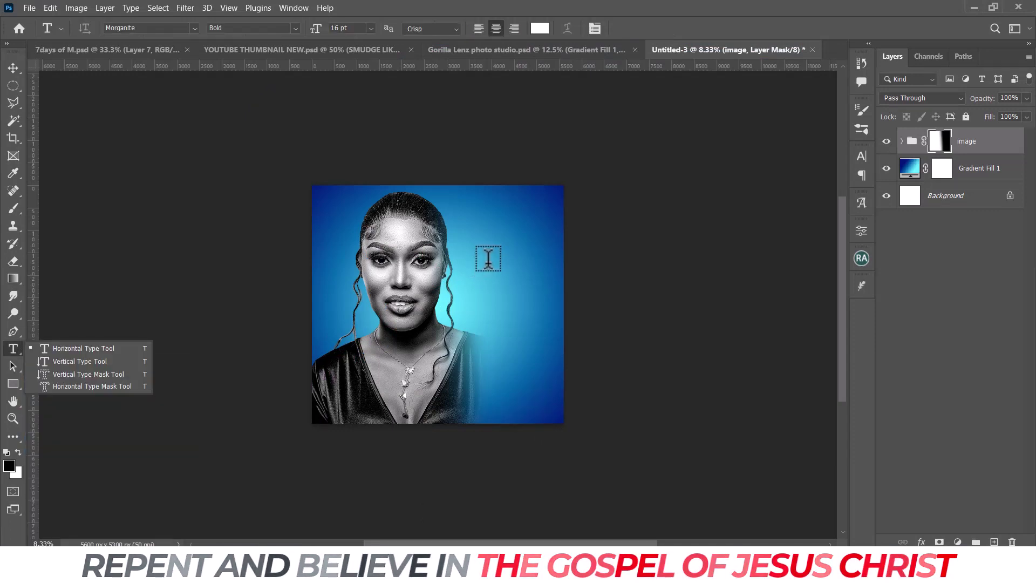
{"action": "left_click", "coordinate": [489, 259]}
{"action": "left_click", "coordinate": [488, 261]}
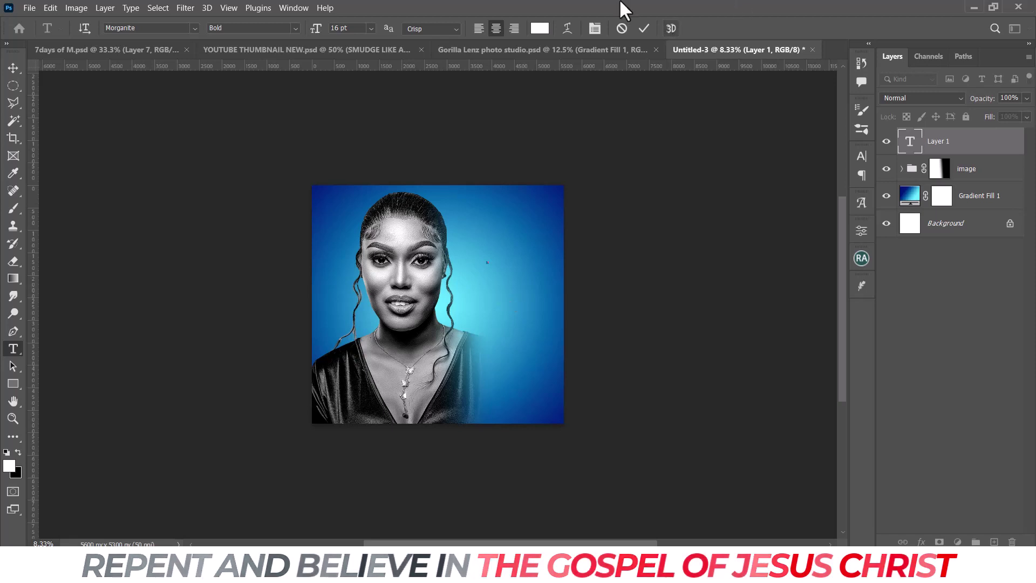
{"action": "left_click", "coordinate": [861, 156]}
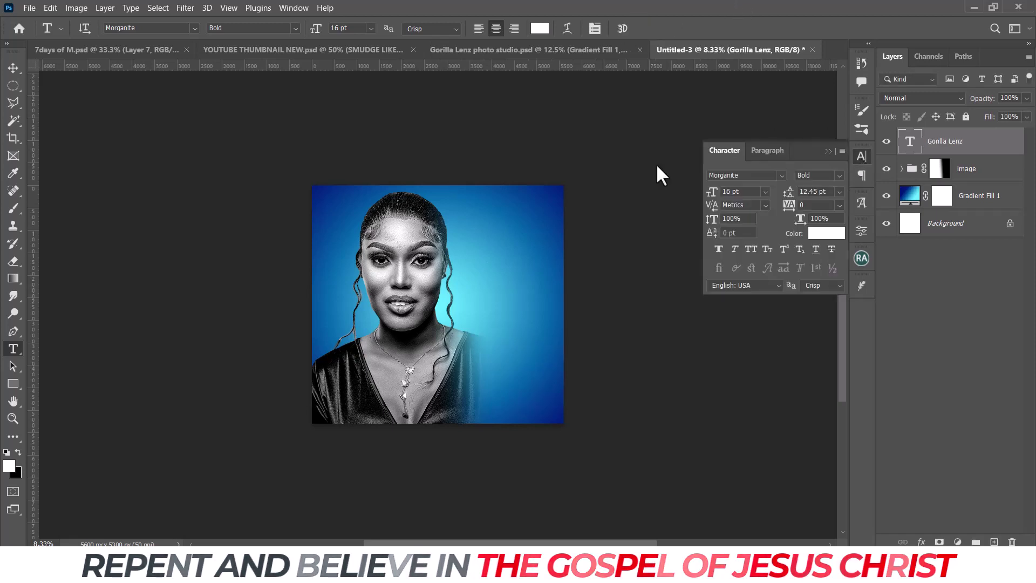
{"action": "left_click_drag", "start_coordinate": [713, 198], "coordinate": [788, 267]}
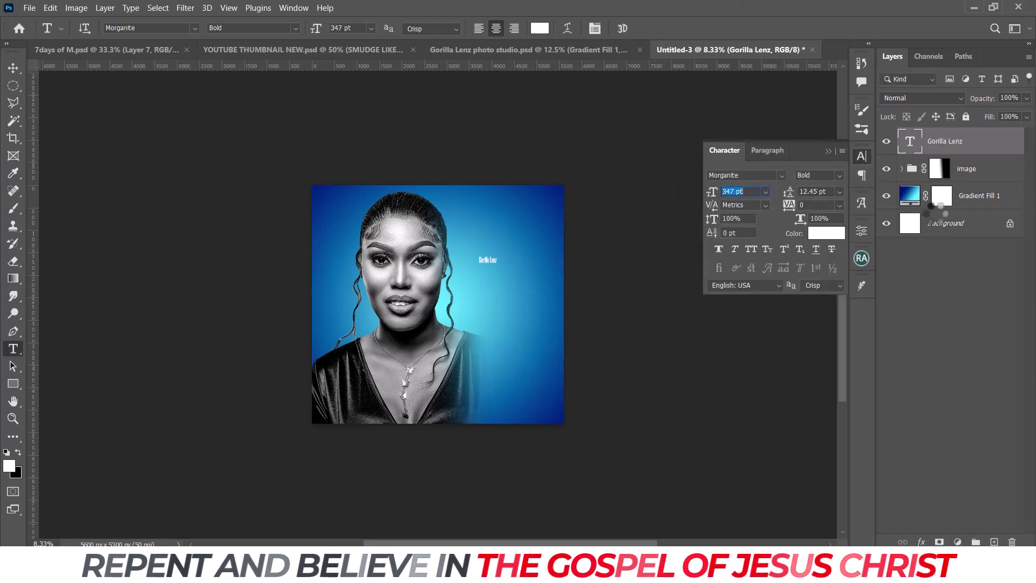
{"action": "type", "text": "346"}
{"action": "left_click", "coordinate": [751, 249]}
{"action": "left_click", "coordinate": [750, 176]}
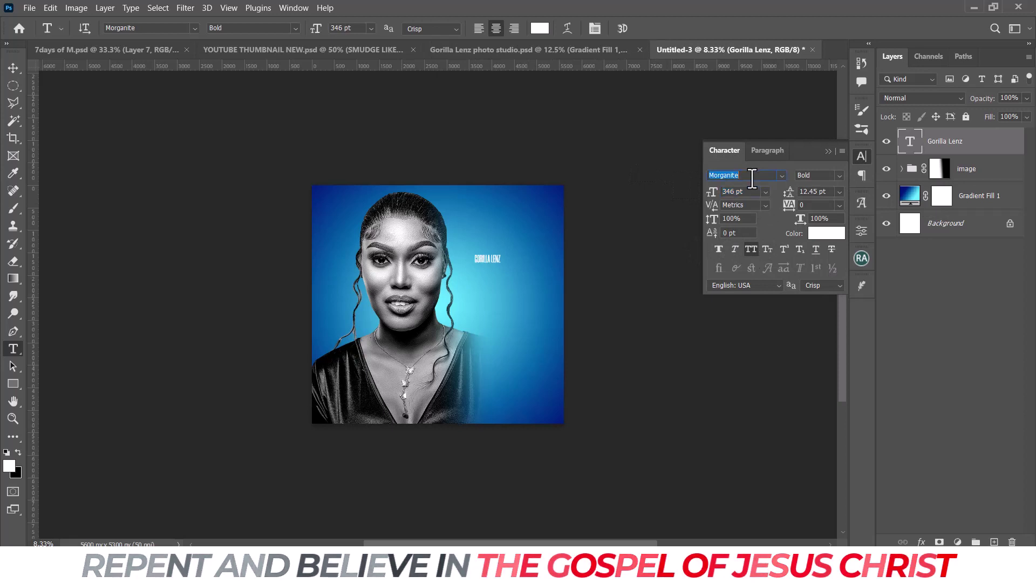
{"action": "type", "text": "big"}
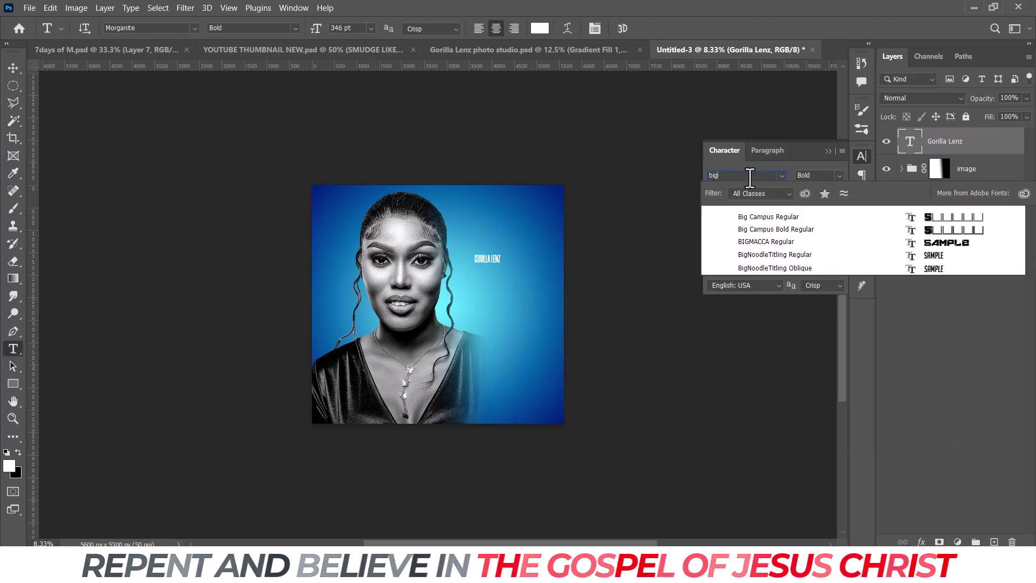
{"action": "left_click", "coordinate": [809, 254]}
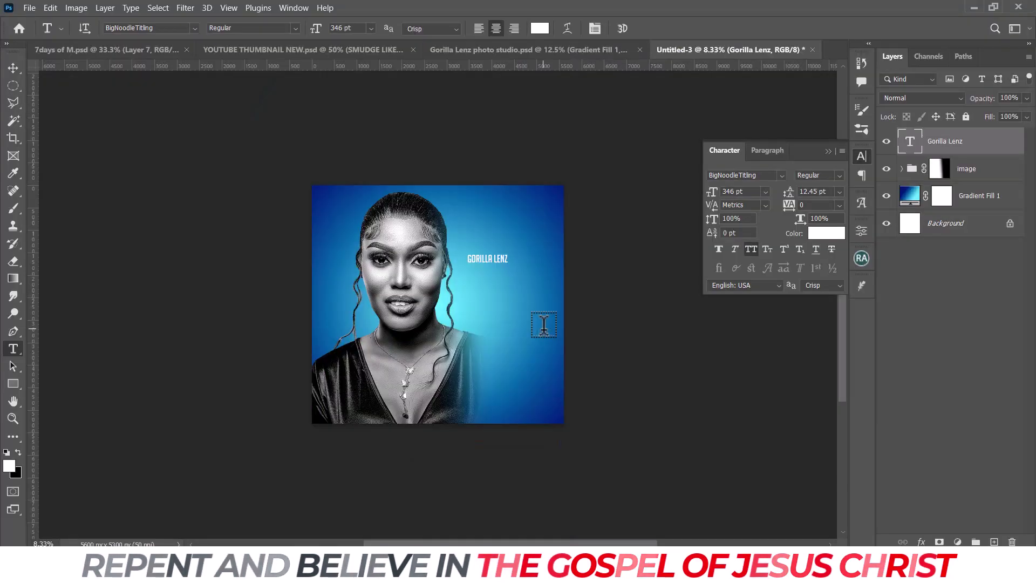
Scale the title up, nudge it slightly left, and zoom in on it
{"action": "left_click", "coordinate": [13, 68]}
{"action": "mouse_move", "coordinate": [496, 267]}
{"action": "left_mouse_down"}
{"action": "mouse_move", "coordinate": [517, 272]}
{"action": "mouse_move", "coordinate": [532, 259]}
{"action": "left_mouse_up"}
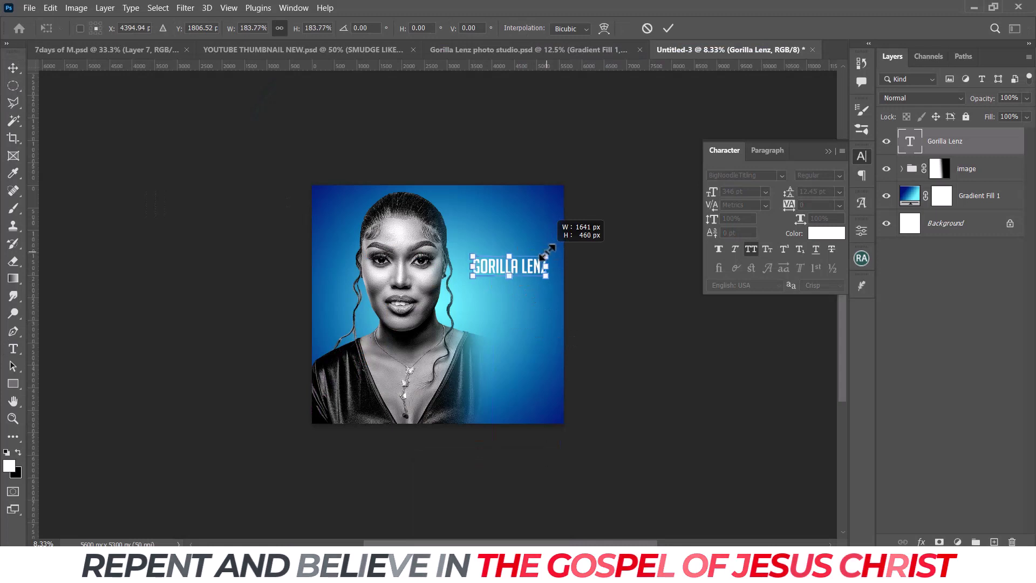
{"action": "key", "text": "Return"}
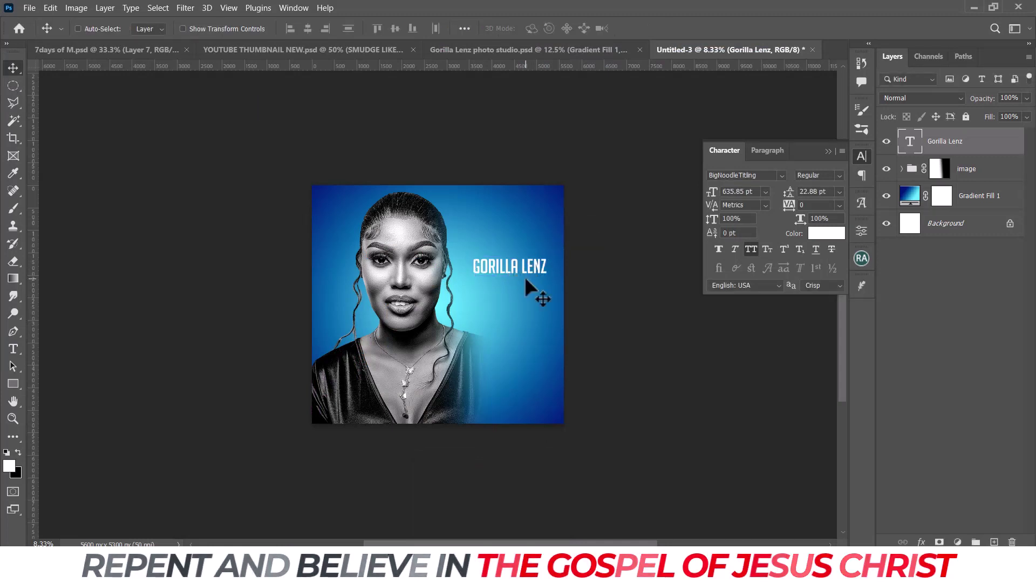
{"action": "left_click_drag", "start_coordinate": [525, 276], "coordinate": [521, 279]}
{"action": "left_click", "coordinate": [13, 418]}
{"action": "left_click", "coordinate": [484, 347]}
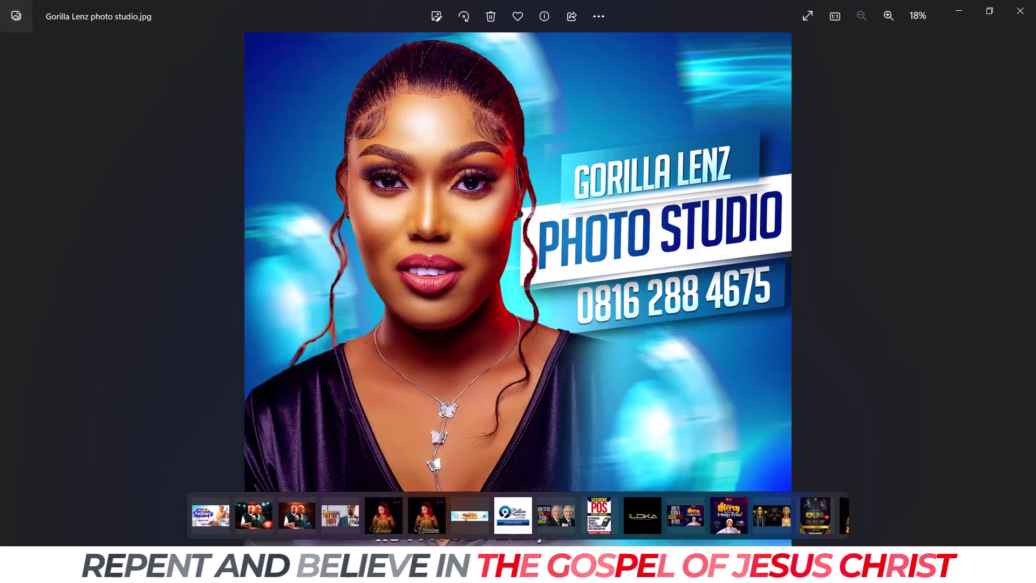
Duplicate the title below itself and retype the copy as 'PHOTO STUDIO'
{"action": "key", "text": "v"}
{"action": "key", "text": "ctrl+j"}
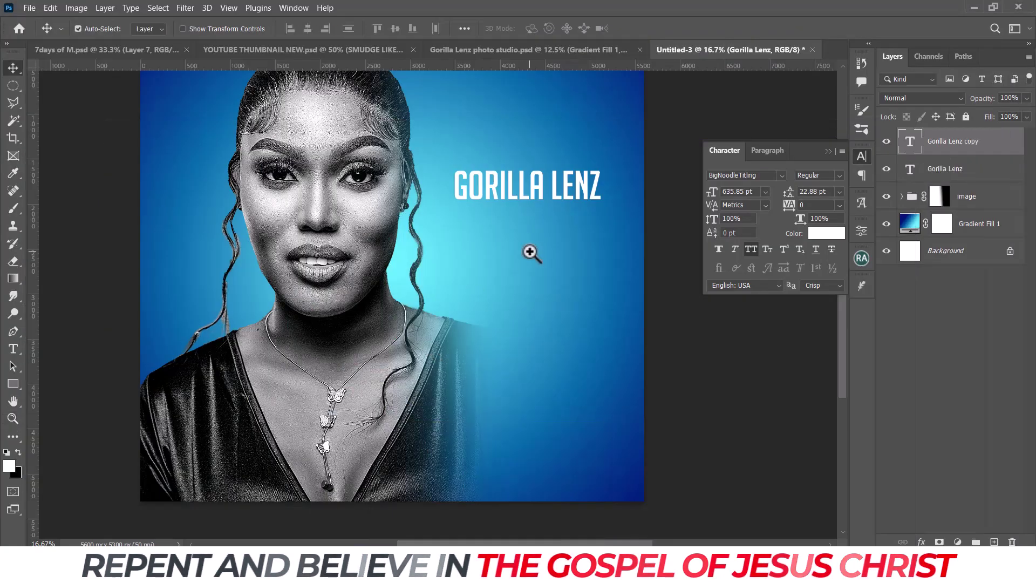
{"action": "left_click_drag", "start_coordinate": [594, 219], "coordinate": [591, 265]}
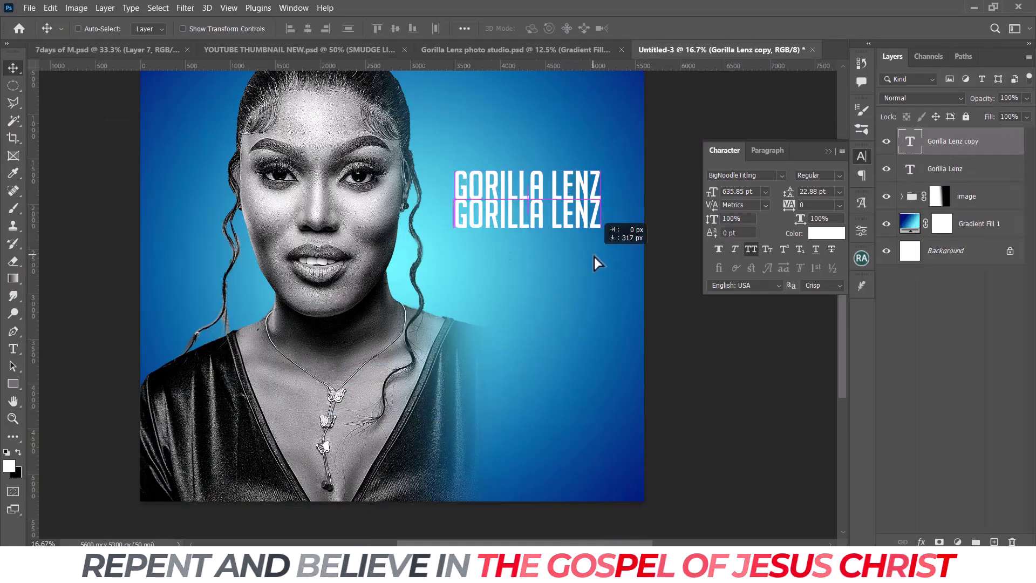
{"action": "left_click", "coordinate": [13, 349]}
{"action": "left_click_drag", "start_coordinate": [455, 224], "coordinate": [664, 225]}
{"action": "type", "text": "P"}
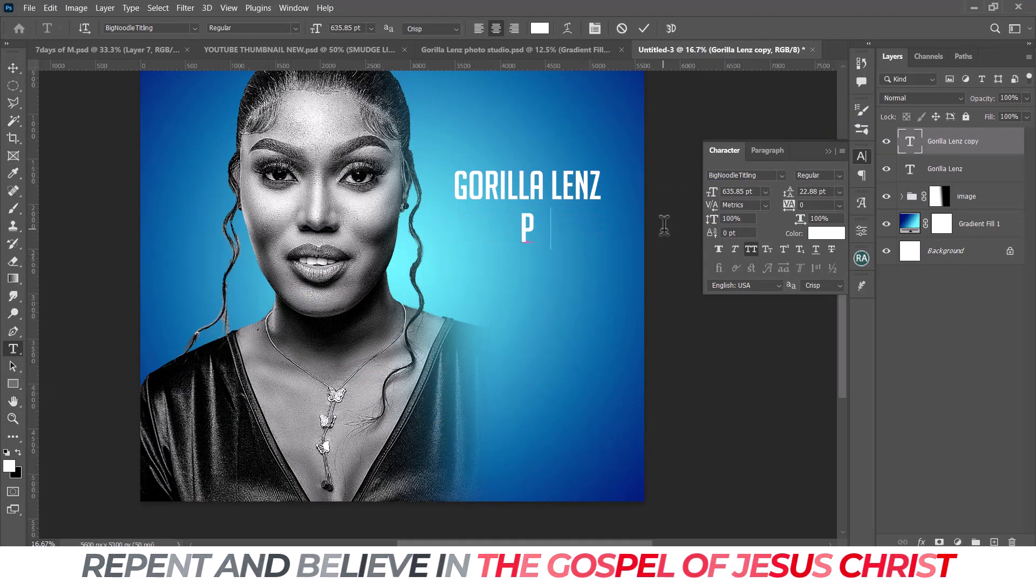
{"action": "type", "text": "HOTO"}
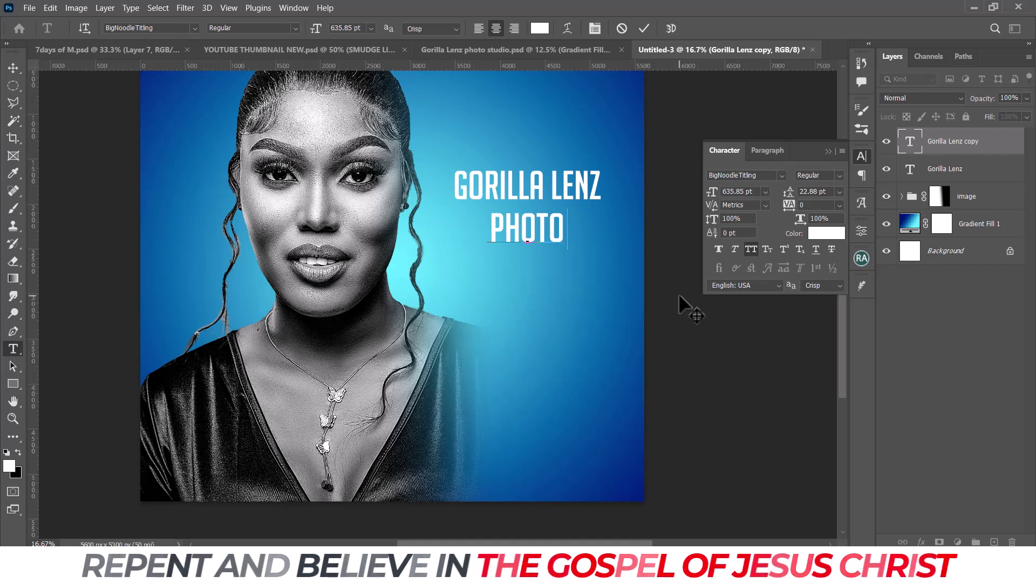
{"action": "type", "text": " STUDI"}
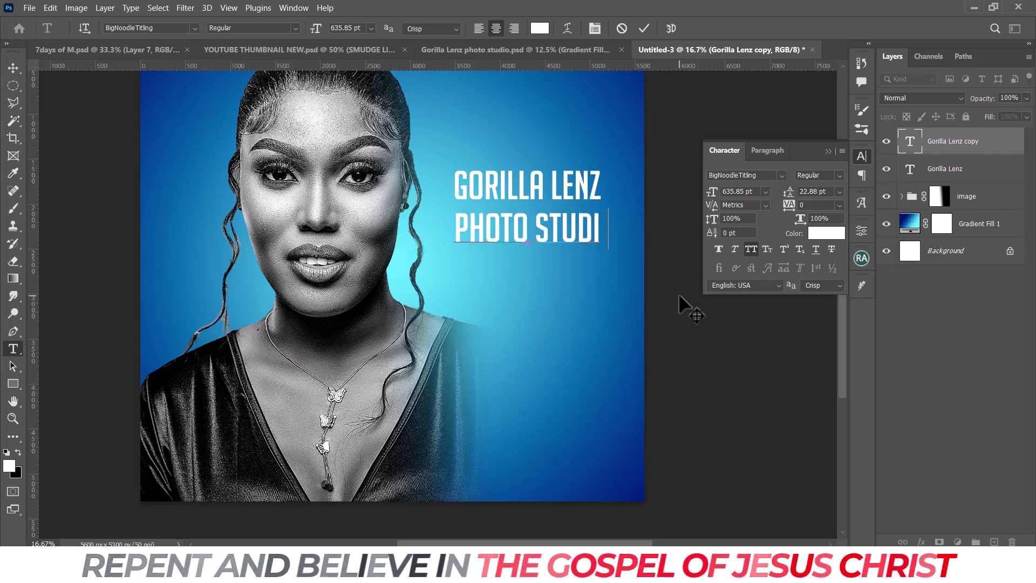
{"action": "type", "text": "O"}
{"action": "left_click", "coordinate": [646, 29]}
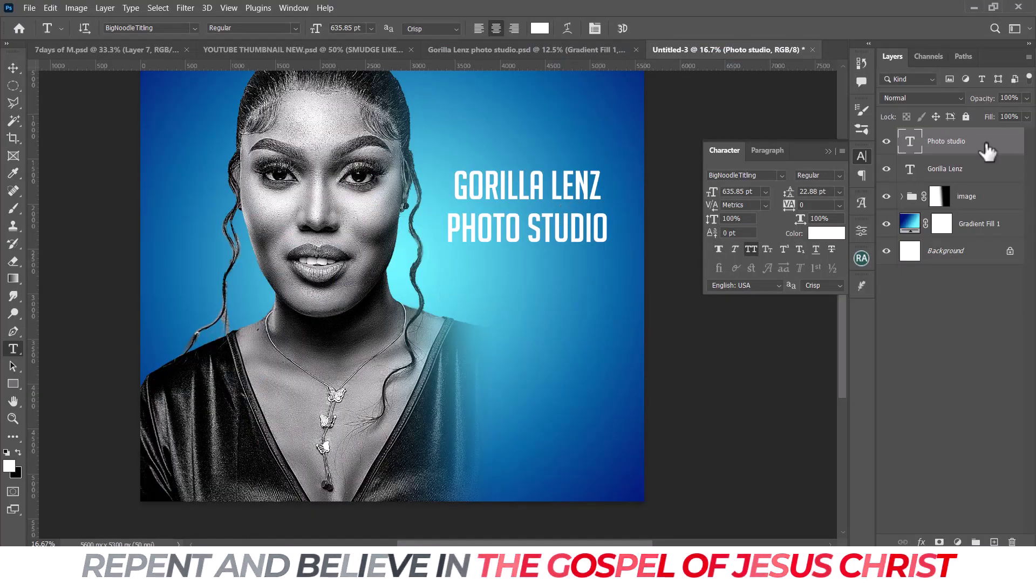
Place PHOTO STUDIO below the image group, enlarge it, and nudge both title lines up-left
{"action": "key", "text": "ctrl+bracketleft"}
{"action": "key", "text": "ctrl+bracketleft"}
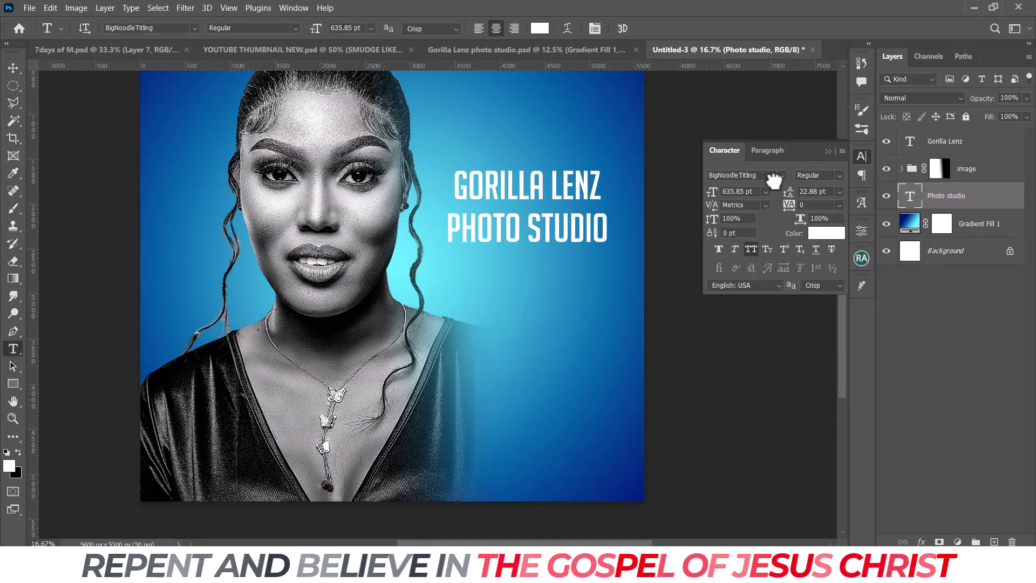
{"action": "key", "text": "ctrl+t"}
{"action": "left_click_drag", "start_coordinate": [638, 199], "coordinate": [638, 194]}
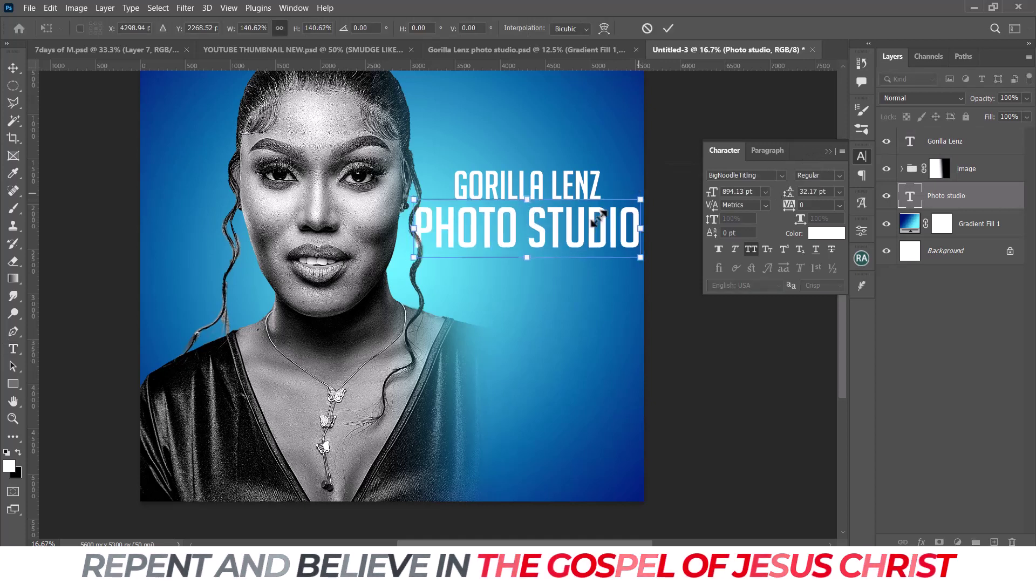
{"action": "key", "text": "Return"}
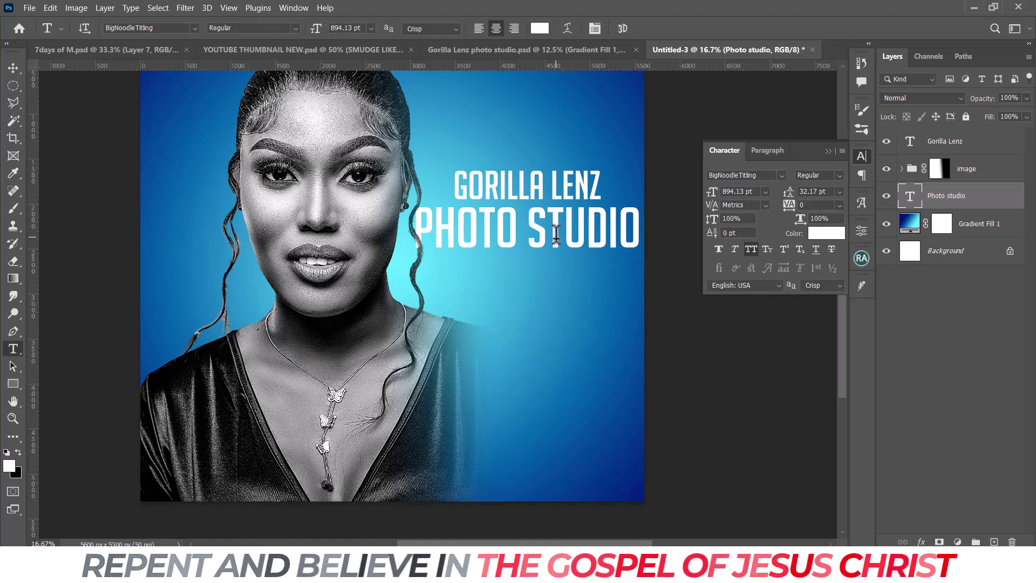
{"action": "left_click", "coordinate": [950, 142], "text": "ctrl"}
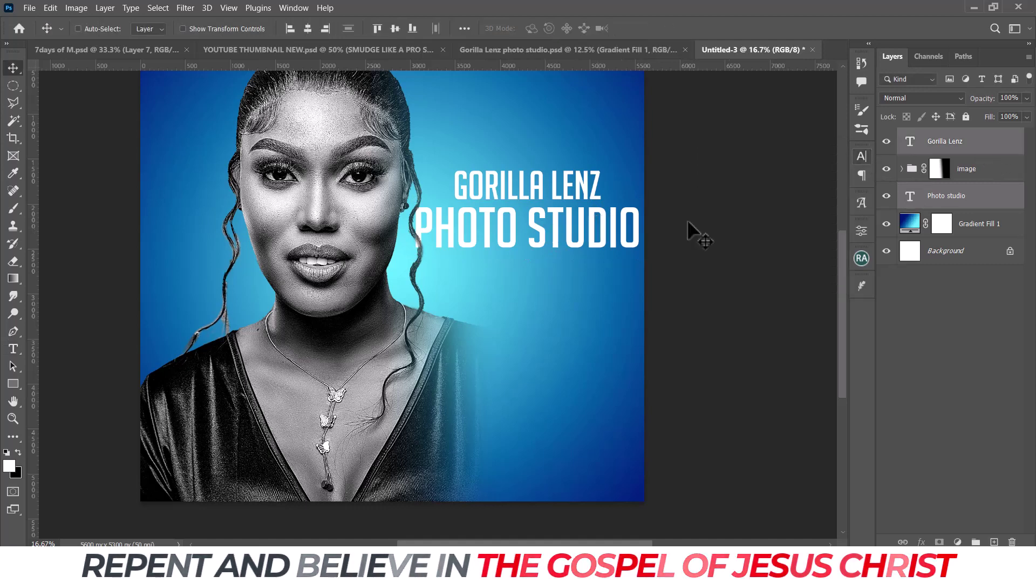
{"action": "left_click_drag", "start_coordinate": [631, 243], "coordinate": [621, 230]}
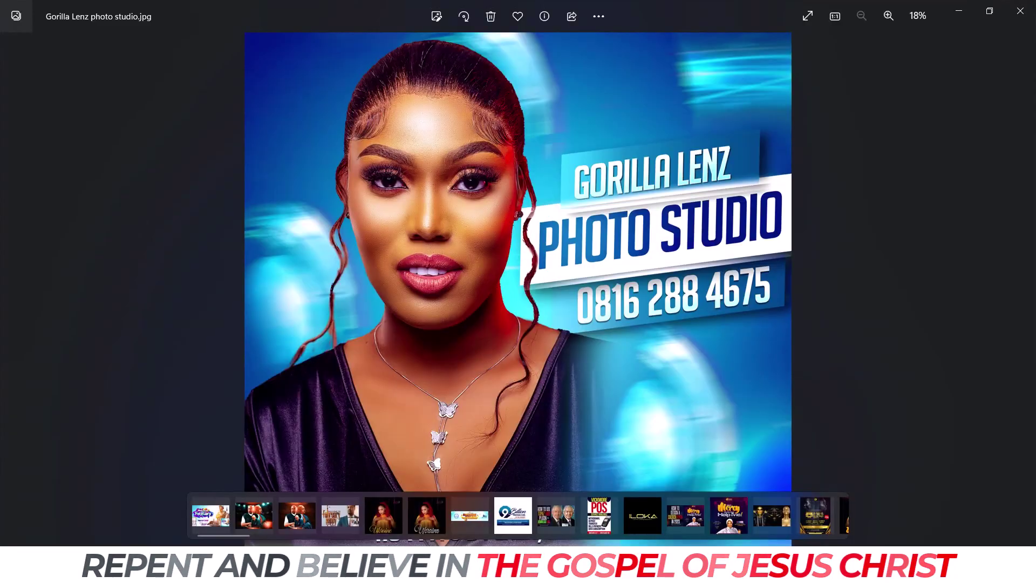
{"action": "key", "text": "alt+Tab"}
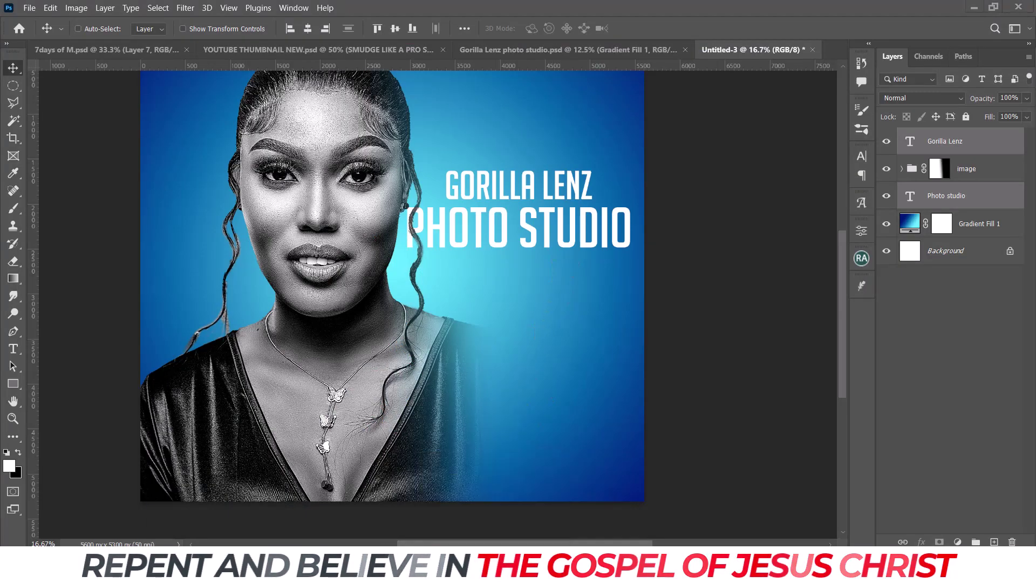
{"action": "key", "text": "alt+Tab"}
{"action": "key", "text": "alt+Tab"}
{"action": "key", "text": "alt+Tab"}
{"action": "key", "text": "alt+Tab"}
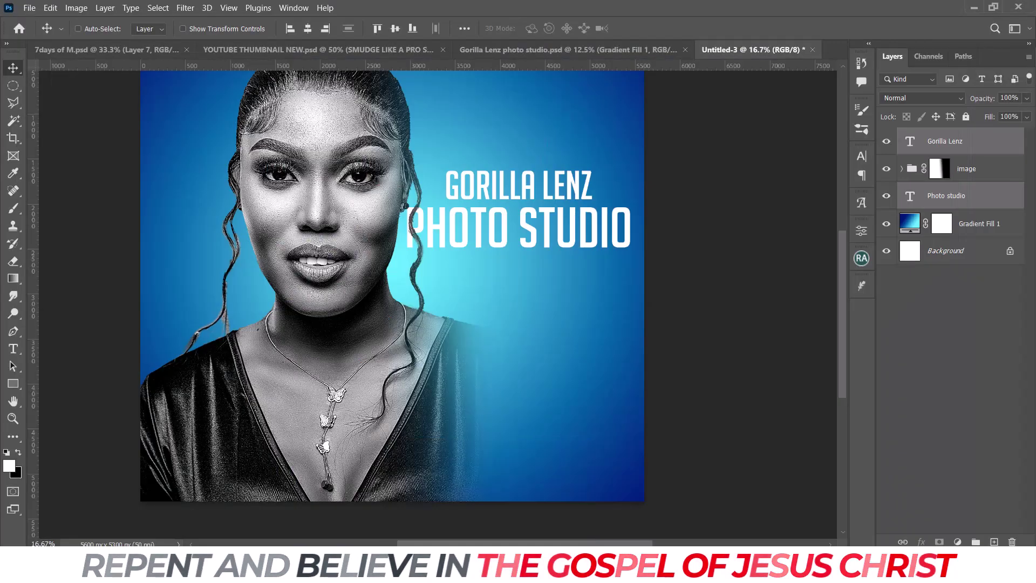
{"action": "key", "text": "alt+Tab"}
{"action": "key", "text": "alt+Tab"}
Tighten PHOTO STUDIO's tracking to -25 and shrink it to about 92%
{"action": "left_click", "coordinate": [862, 156]}
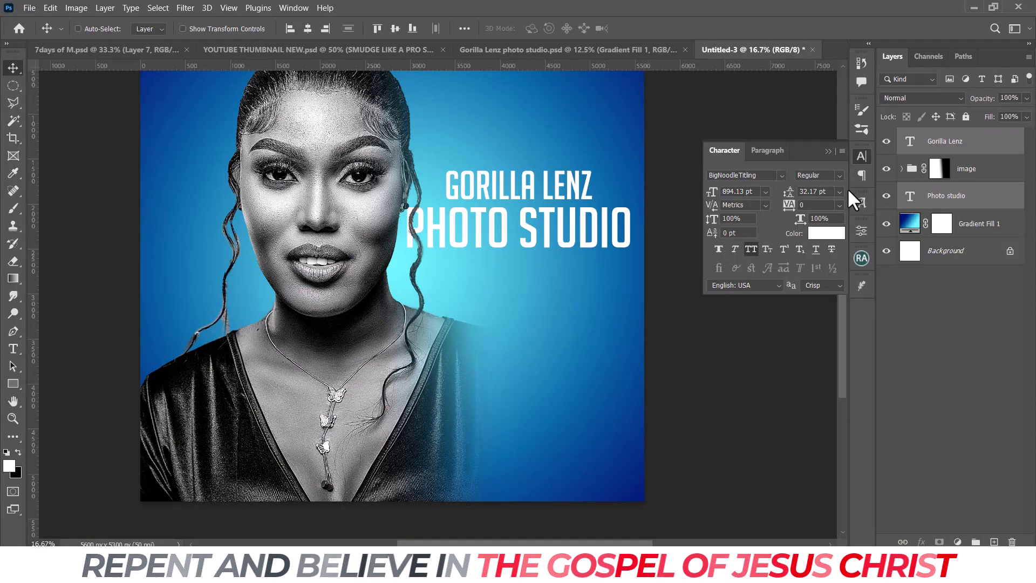
{"action": "left_click", "coordinate": [839, 205]}
{"action": "left_click", "coordinate": [831, 244]}
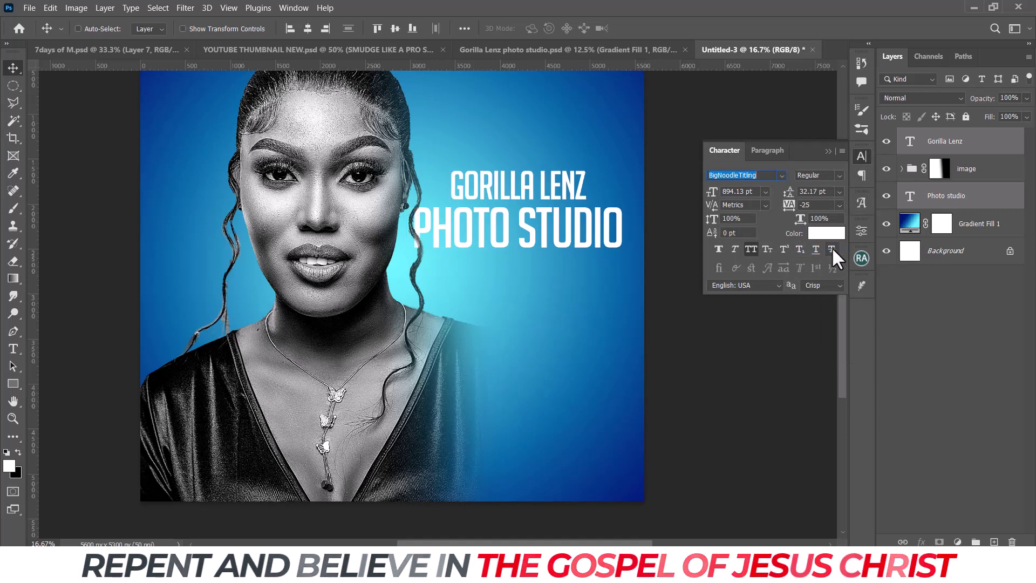
{"action": "left_click", "coordinate": [573, 224], "text": "ctrl"}
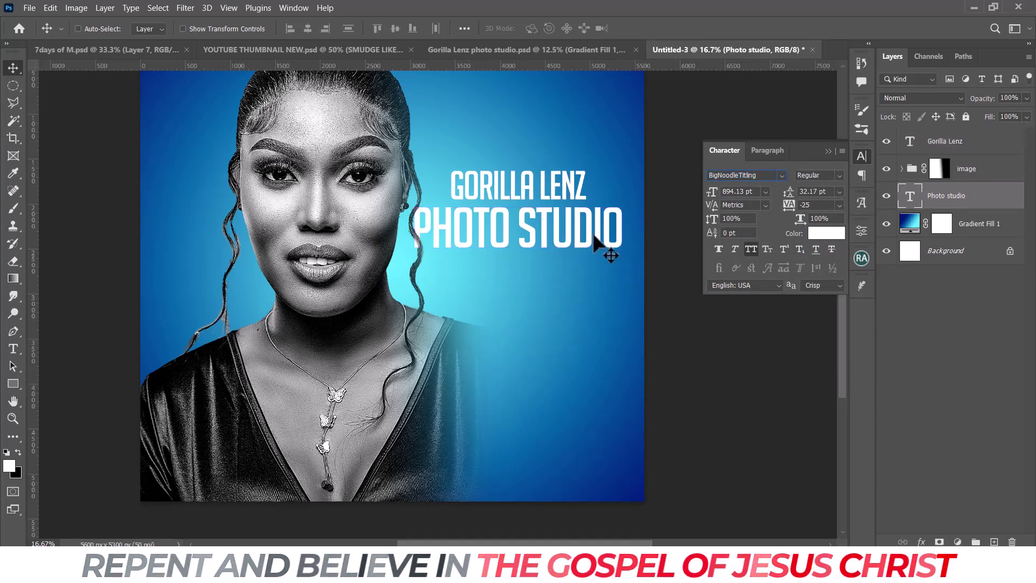
{"action": "key", "text": "ctrl+z"}
{"action": "key", "text": "ctrl+z"}
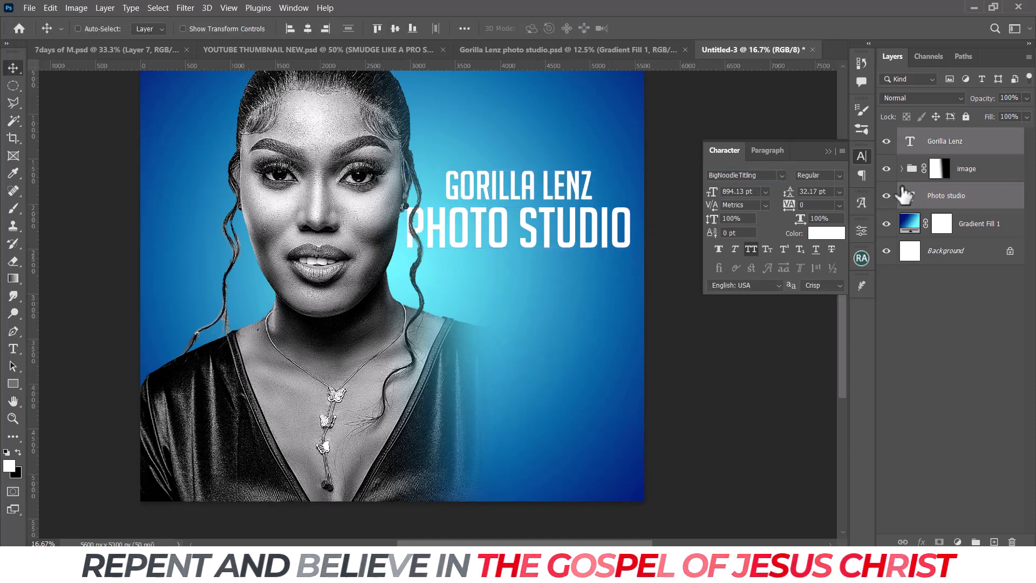
{"action": "left_click", "coordinate": [839, 205]}
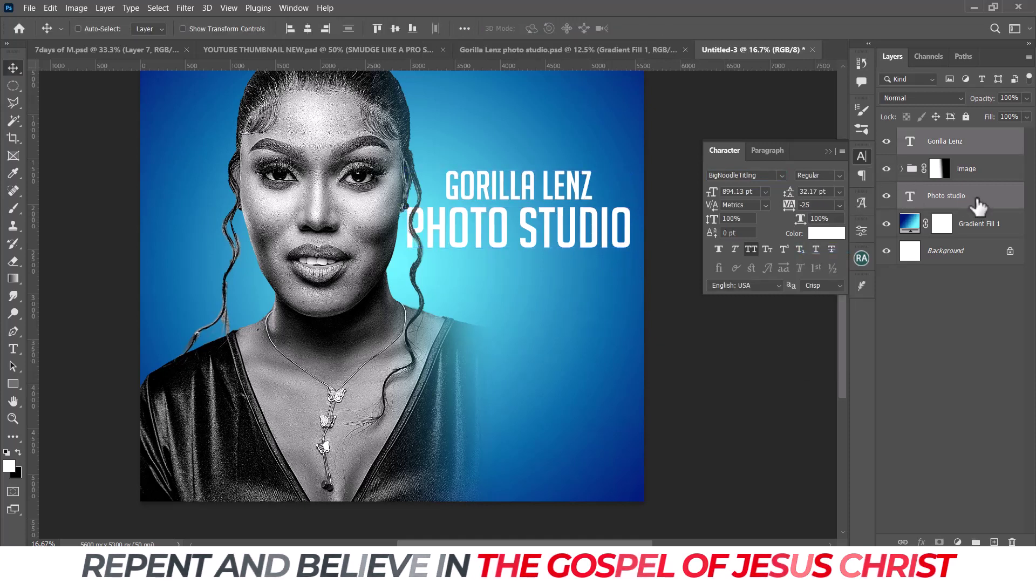
{"action": "key", "text": "ctrl+shift+z"}
{"action": "key", "text": "ctrl+shift+z"}
{"action": "key", "text": "ctrl+t"}
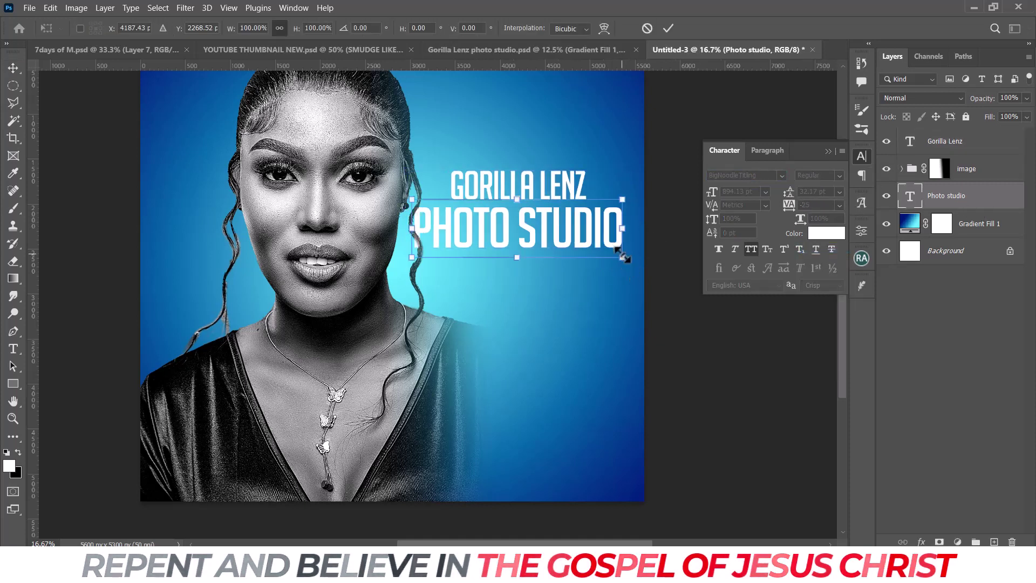
{"action": "left_click_drag", "start_coordinate": [622, 253], "coordinate": [615, 257]}
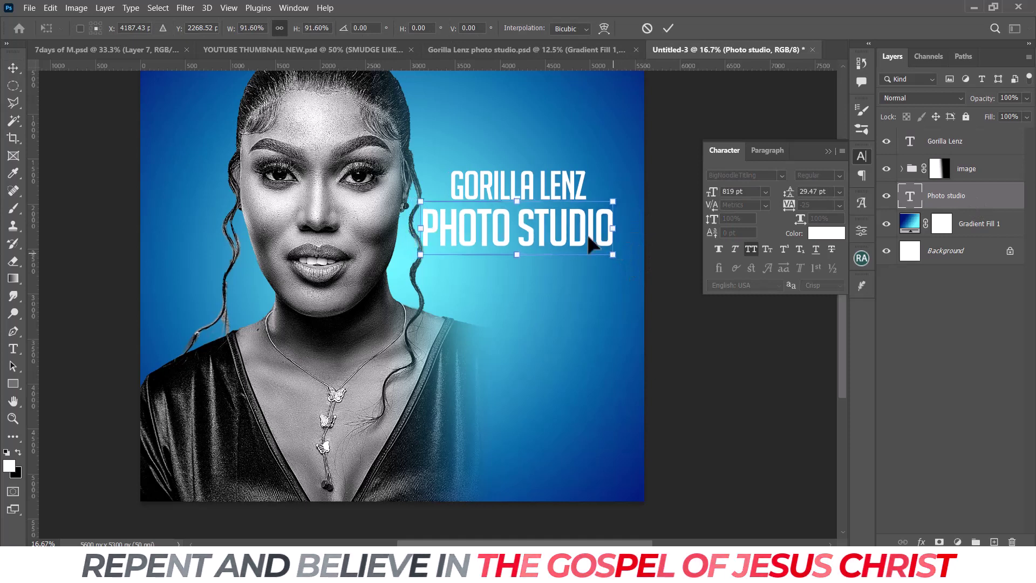
{"action": "key", "text": "Return"}
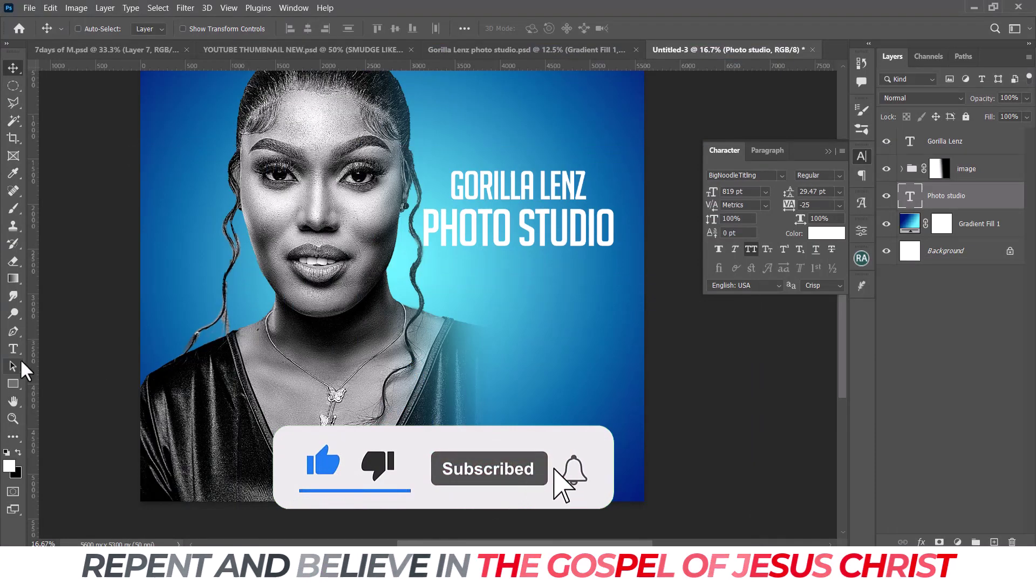
Type the studio's phone number as a new text line below PHOTO STUDIO
{"action": "right_click", "coordinate": [13, 348]}
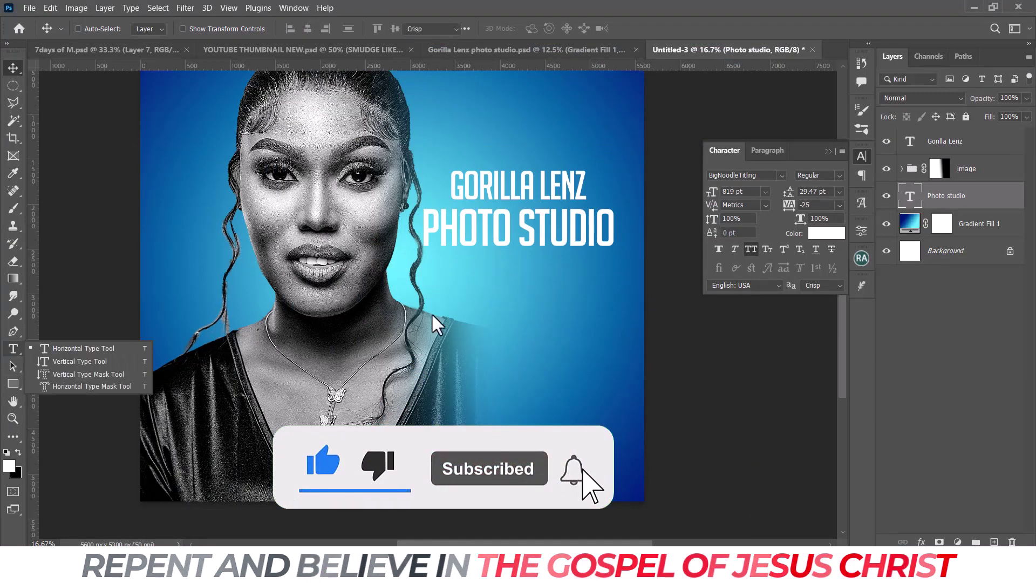
{"action": "left_click", "coordinate": [504, 275]}
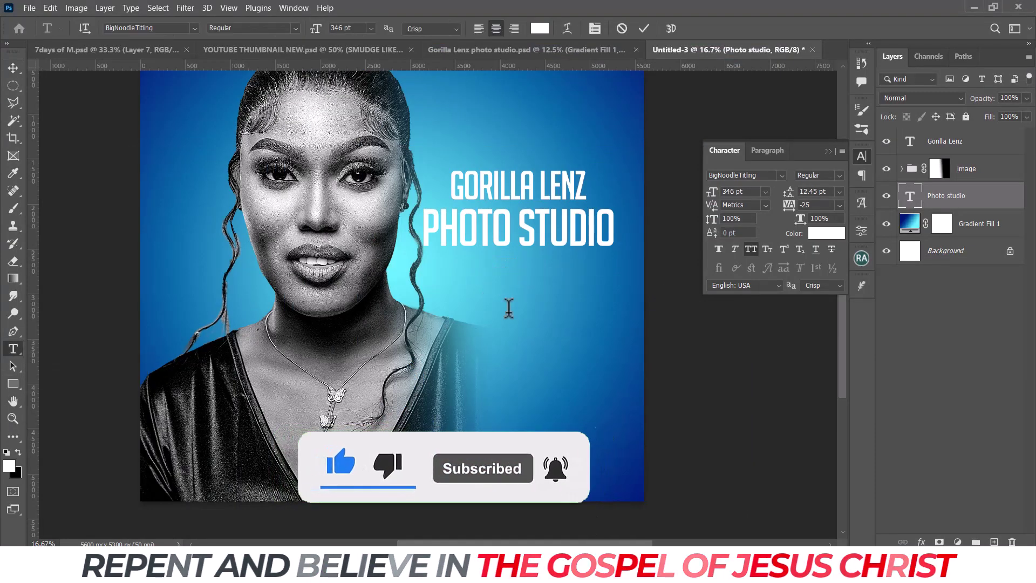
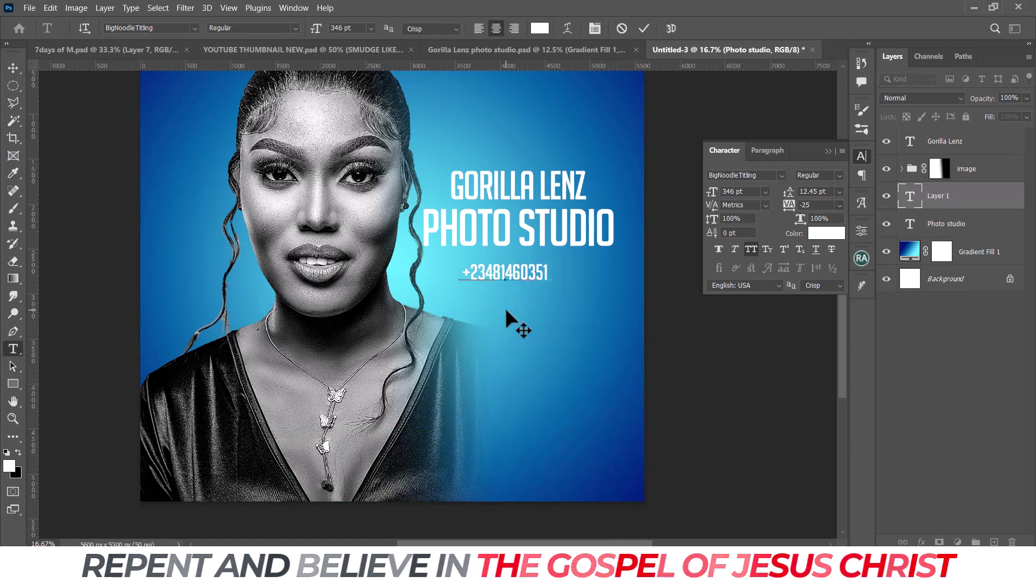
{"action": "left_click", "coordinate": [618, 191]}
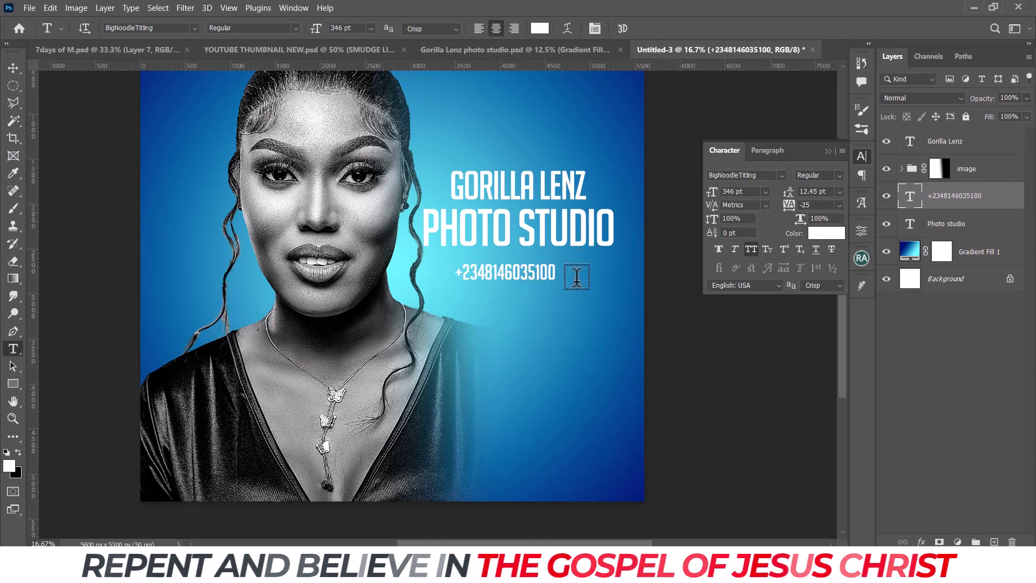
Scale the phone number to about 142% and align it under PHOTO STUDIO
{"action": "left_click", "coordinate": [13, 69]}
{"action": "left_click_drag", "start_coordinate": [525, 263], "coordinate": [538, 254]}
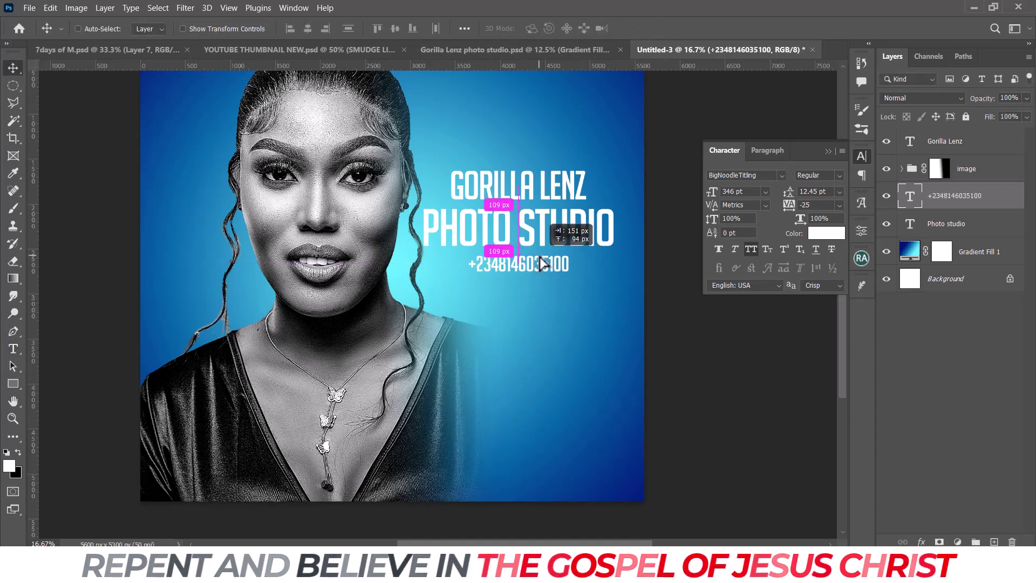
{"action": "left_click", "coordinate": [493, 540]}
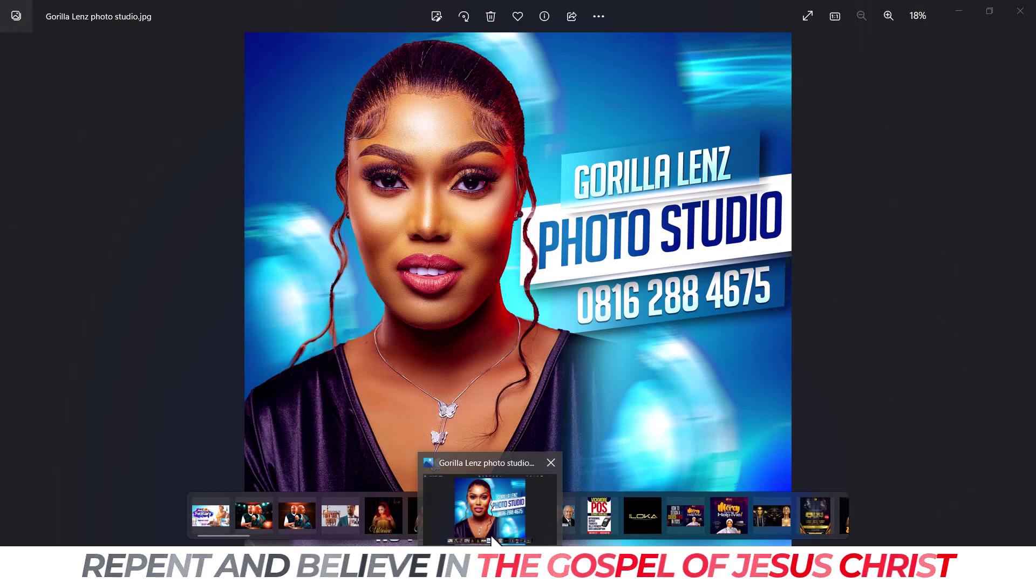
{"action": "key", "text": "ctrl+t"}
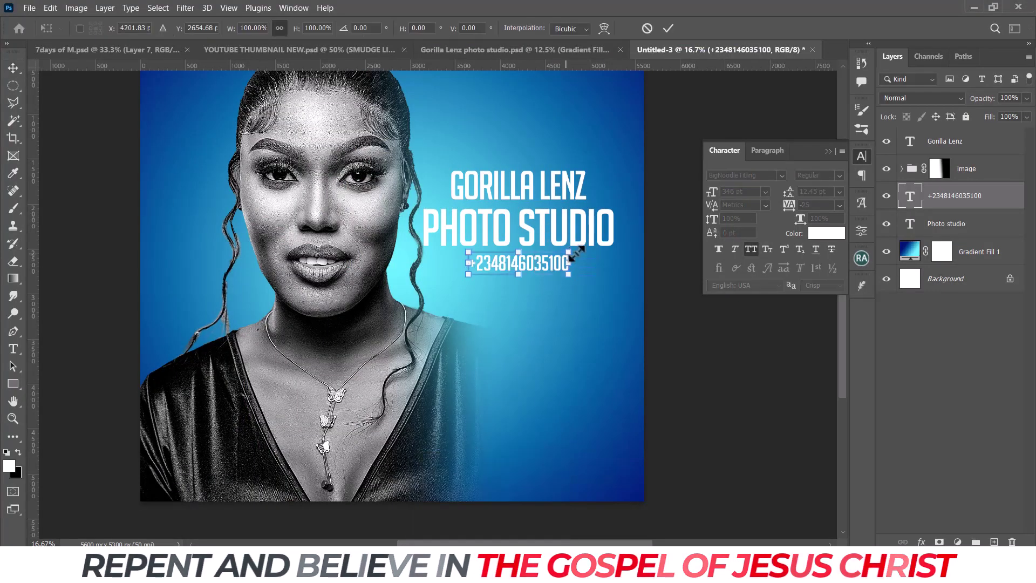
{"action": "left_click_drag", "start_coordinate": [573, 254], "coordinate": [587, 251]}
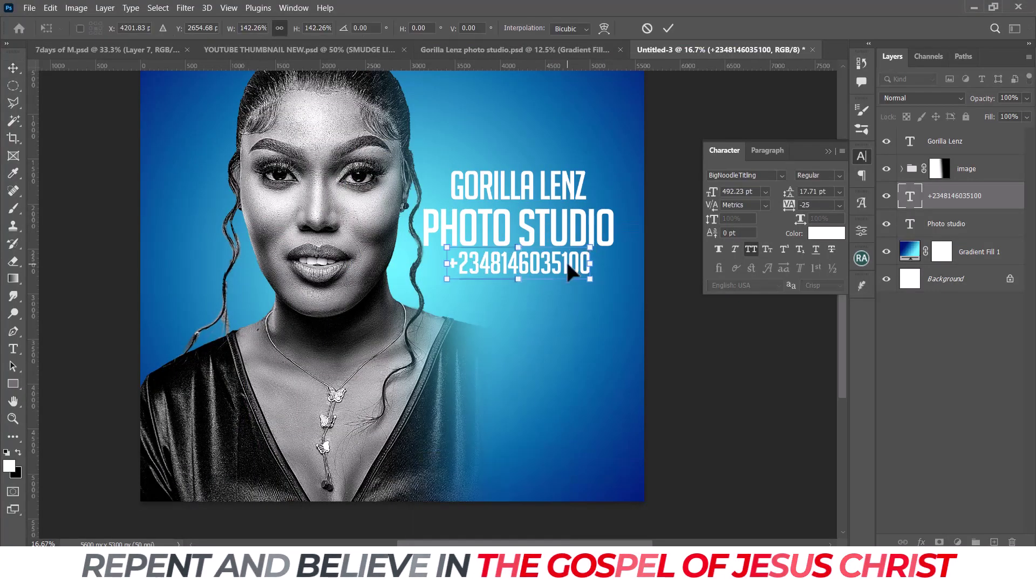
{"action": "key", "text": "Return"}
{"action": "left_click_drag", "start_coordinate": [561, 277], "coordinate": [557, 292]}
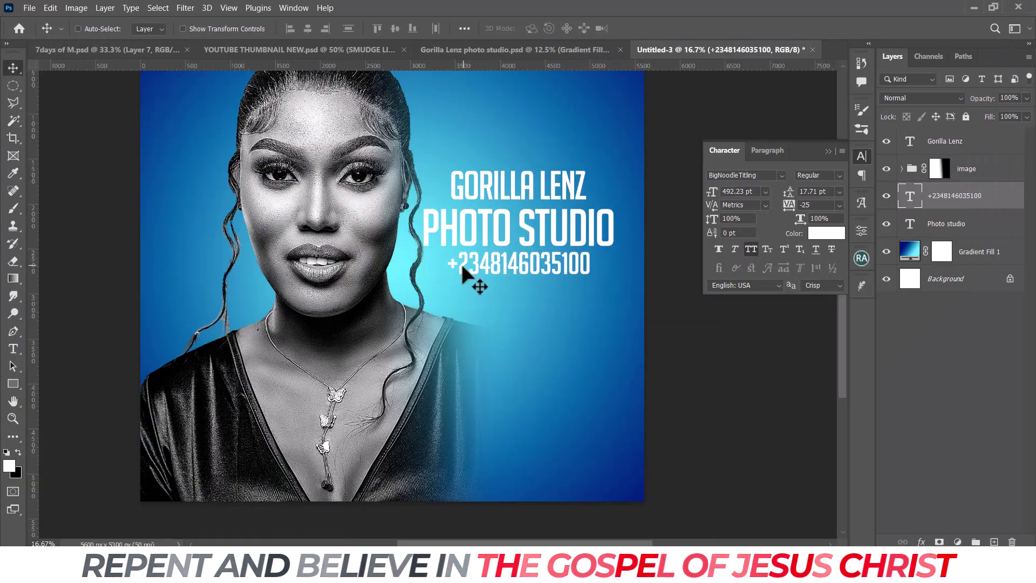
Draw a white 2526 × 481 px bar over the PHOTO STUDIO line and nudge it up
{"action": "left_click", "coordinate": [21, 385]}
{"action": "left_click", "coordinate": [991, 257]}
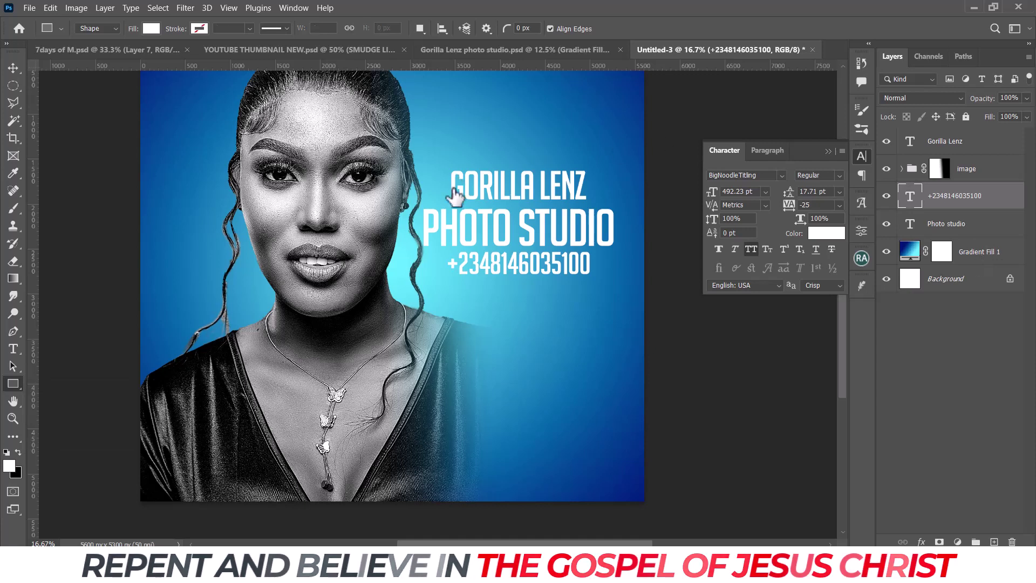
{"action": "left_click_drag", "start_coordinate": [411, 208], "coordinate": [639, 251]}
{"action": "key", "text": "v"}
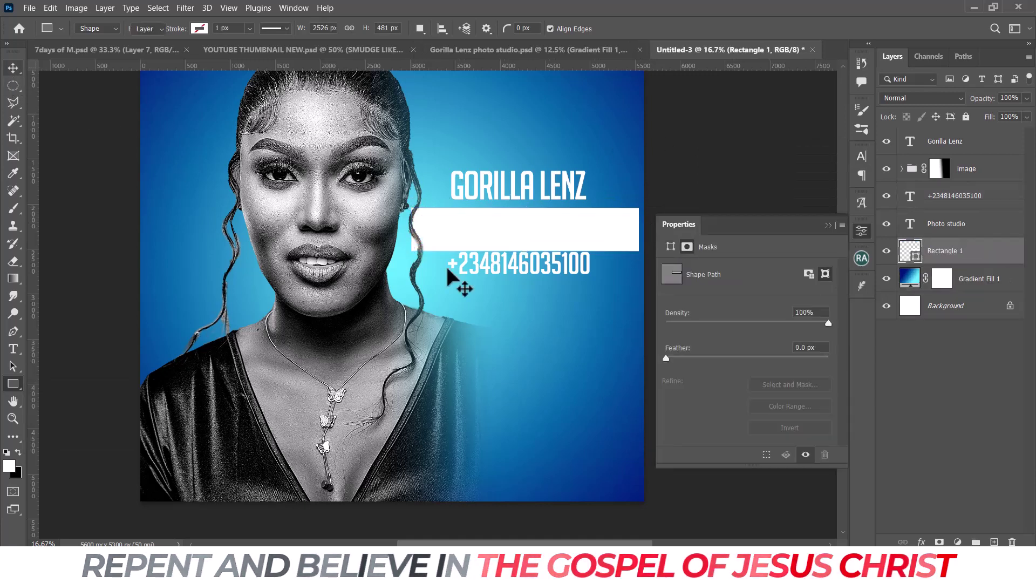
{"action": "key", "text": "shift+Up"}
{"action": "key", "text": "shift+Up"}
{"action": "key", "text": "shift+Up"}
{"action": "key", "text": "shift+Up"}
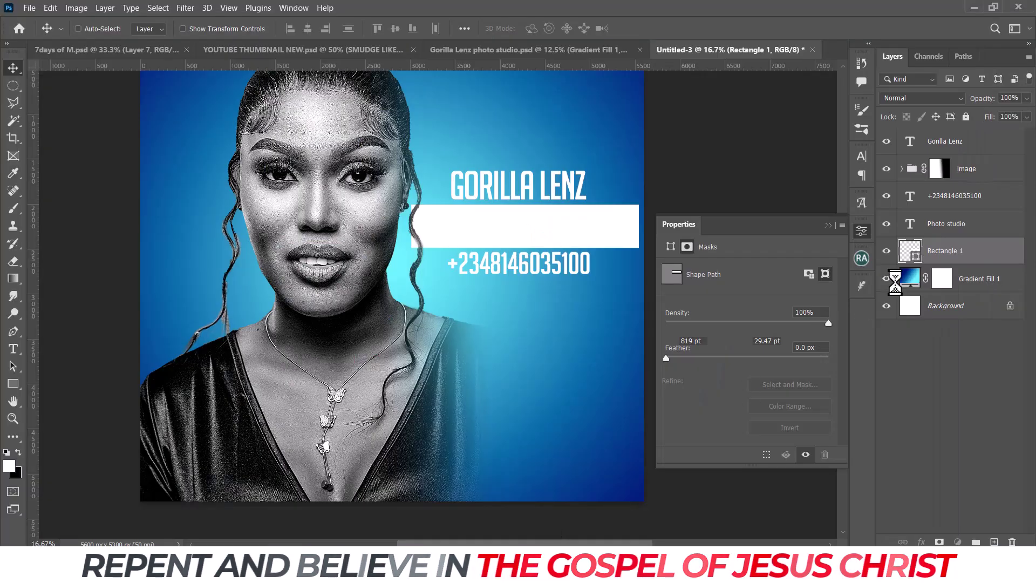
{"action": "left_click", "coordinate": [966, 225]}
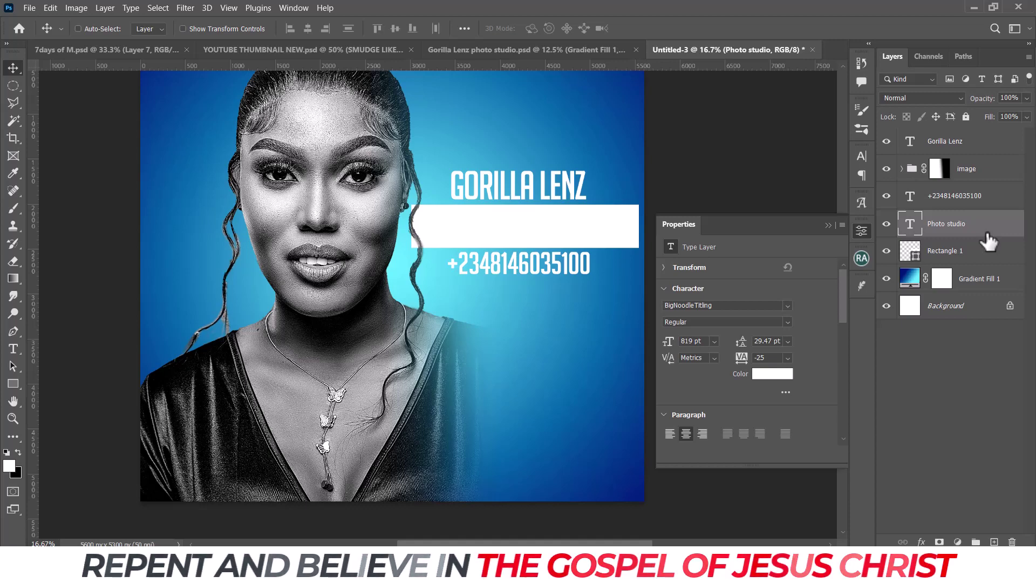
Add a trial navy-to-cyan Gradient Overlay to PHOTO STUDIO, sampling colours from the background
{"action": "double_click", "coordinate": [988, 233]}
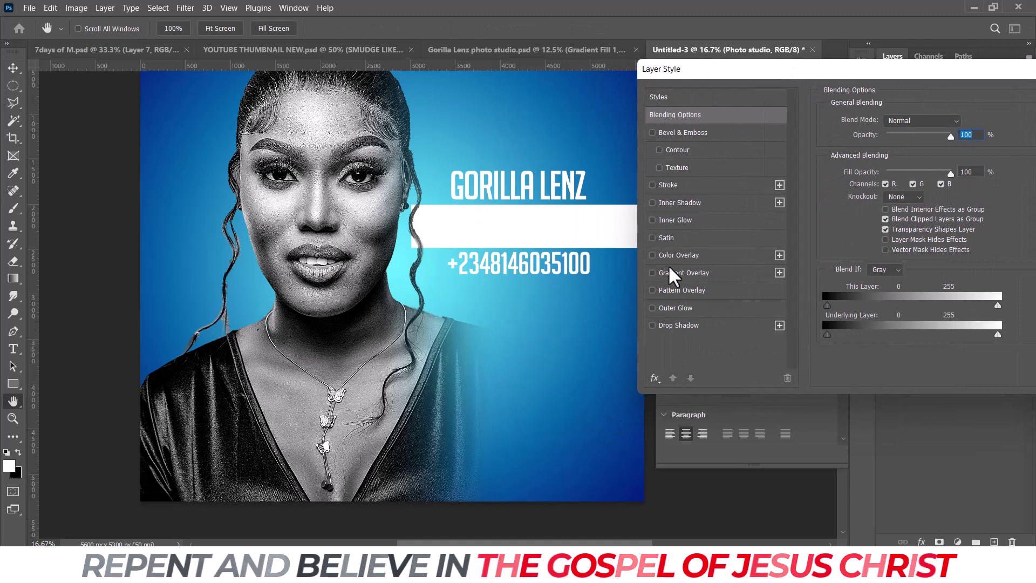
{"action": "left_click", "coordinate": [681, 274]}
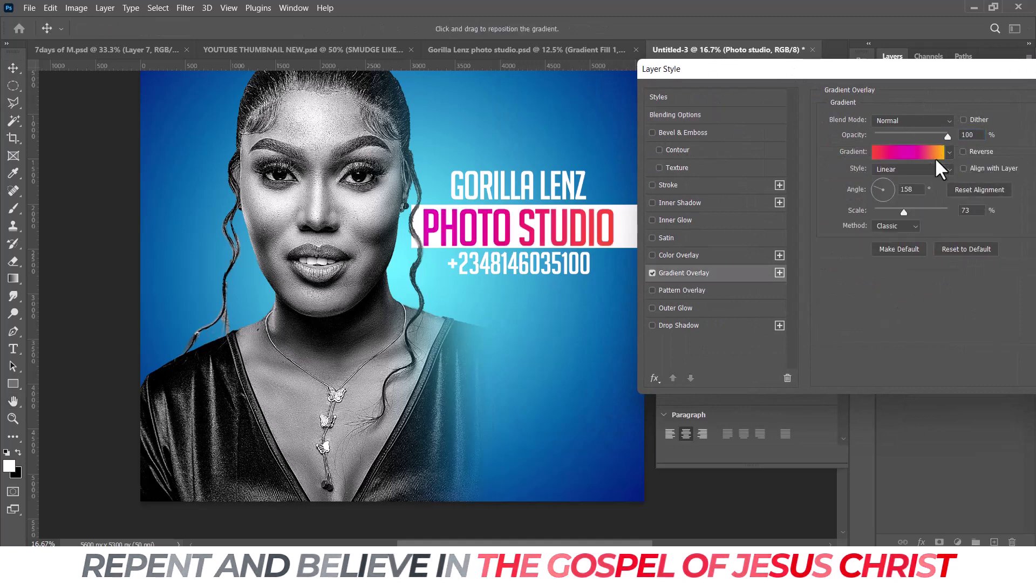
{"action": "left_click", "coordinate": [891, 151]}
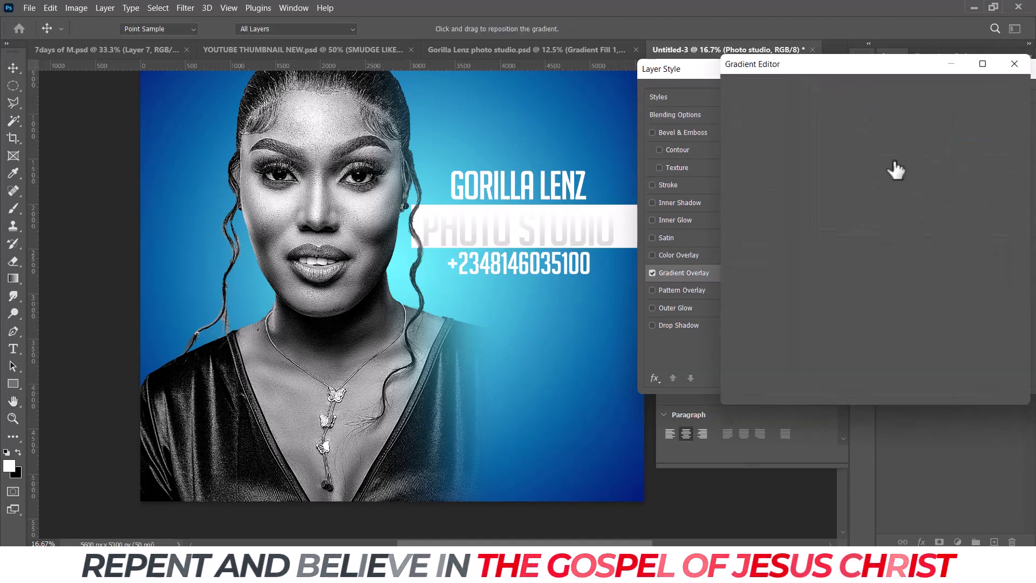
{"action": "left_click", "coordinate": [738, 312]}
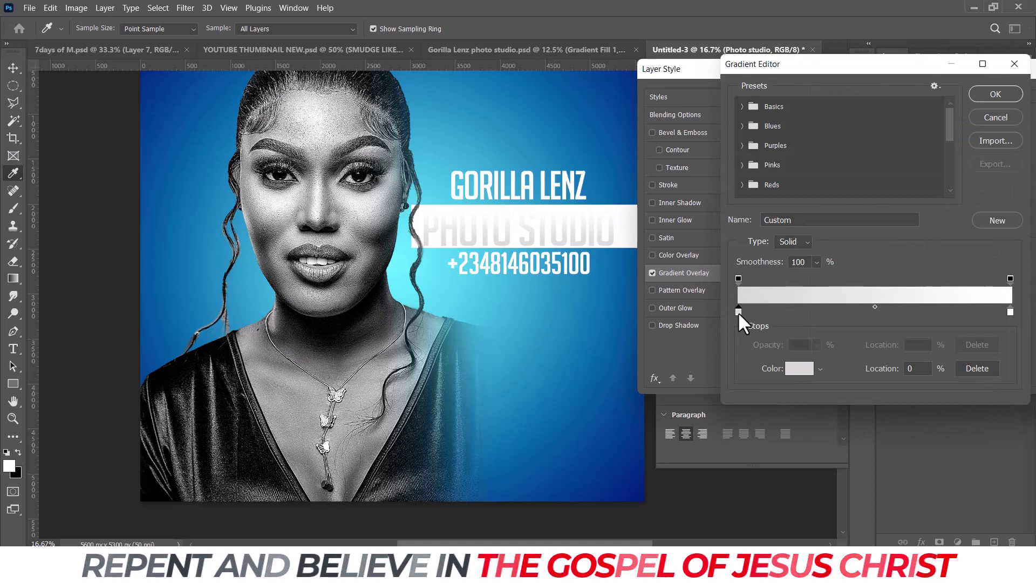
{"action": "double_click", "coordinate": [738, 312]}
{"action": "left_click", "coordinate": [640, 492]}
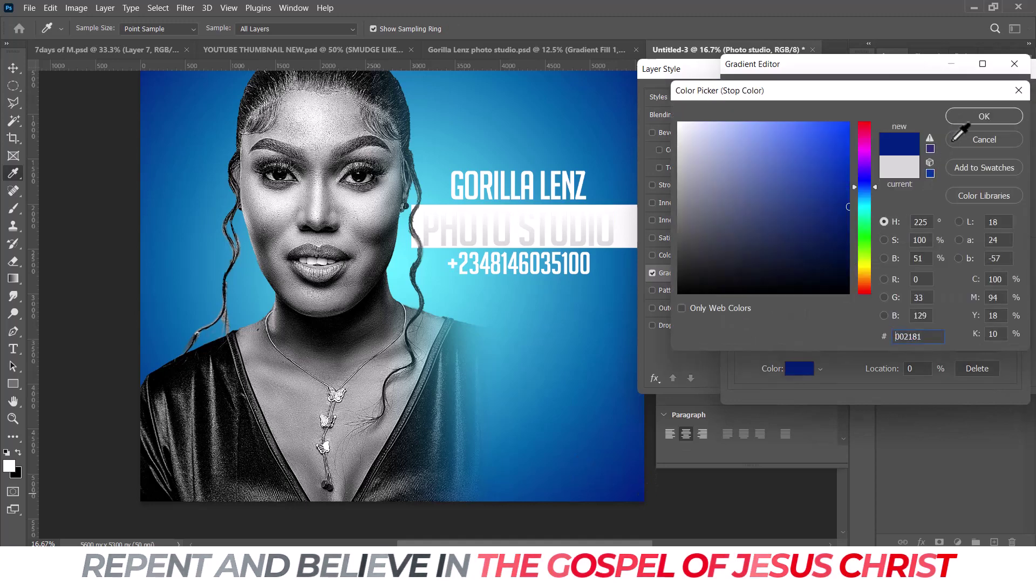
{"action": "left_click", "coordinate": [981, 115]}
{"action": "left_click", "coordinate": [1010, 312]}
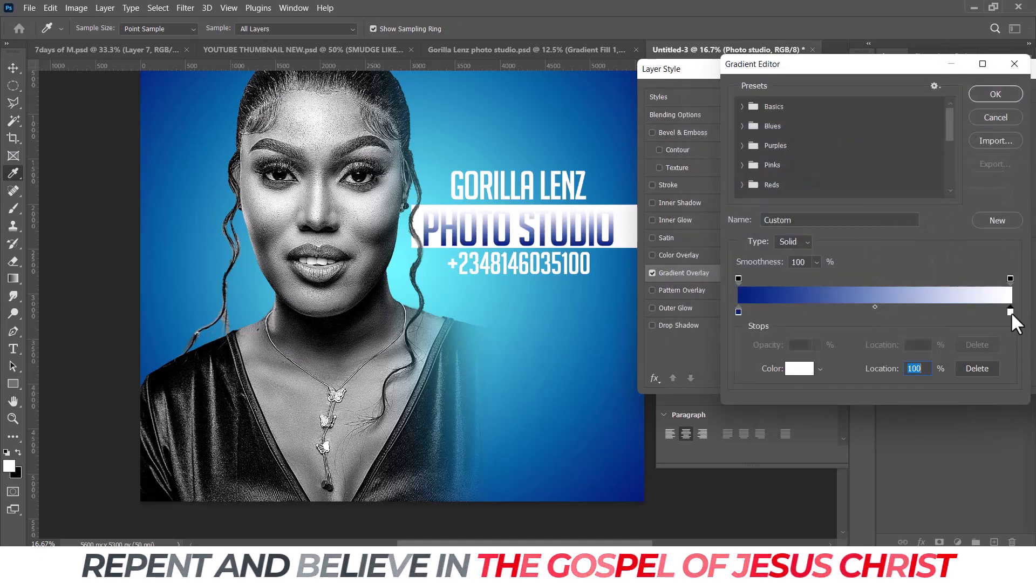
{"action": "left_click", "coordinate": [799, 368]}
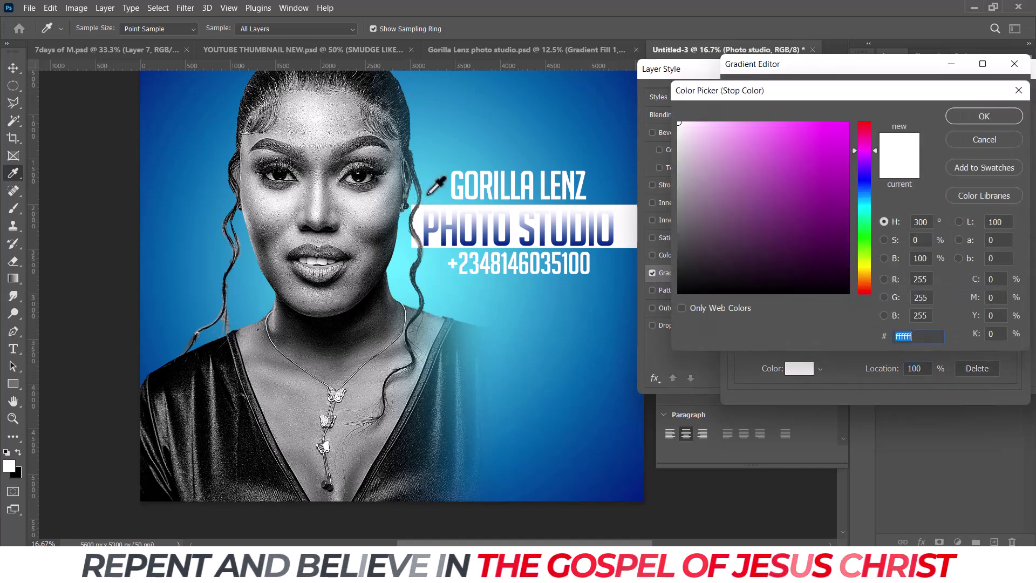
{"action": "left_click", "coordinate": [429, 193]}
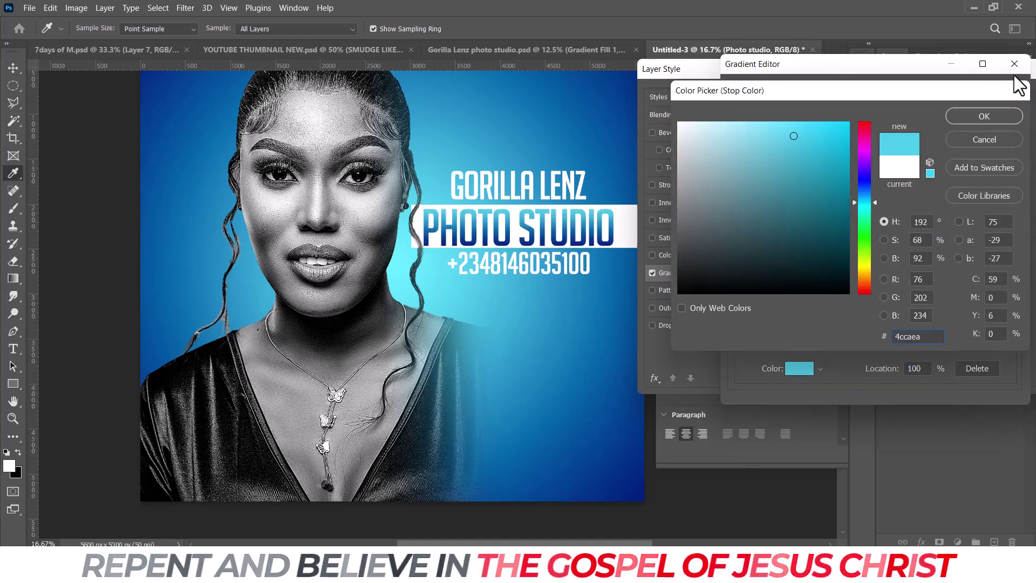
{"action": "left_click", "coordinate": [980, 115]}
{"action": "left_click", "coordinate": [986, 96]}
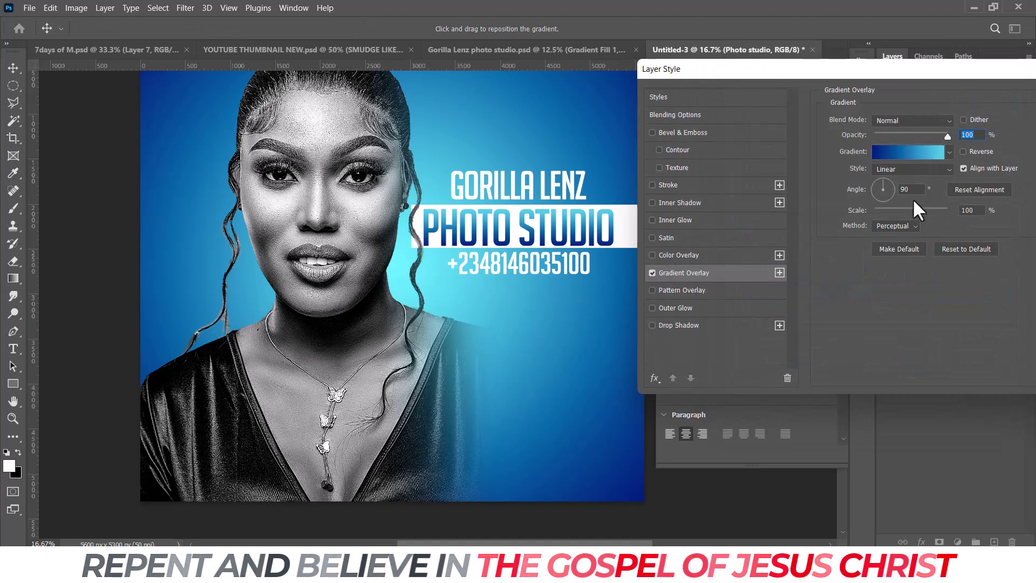
Experiment with the gradient's angle, reverse setting and 150% scale
{"action": "left_click", "coordinate": [878, 184]}
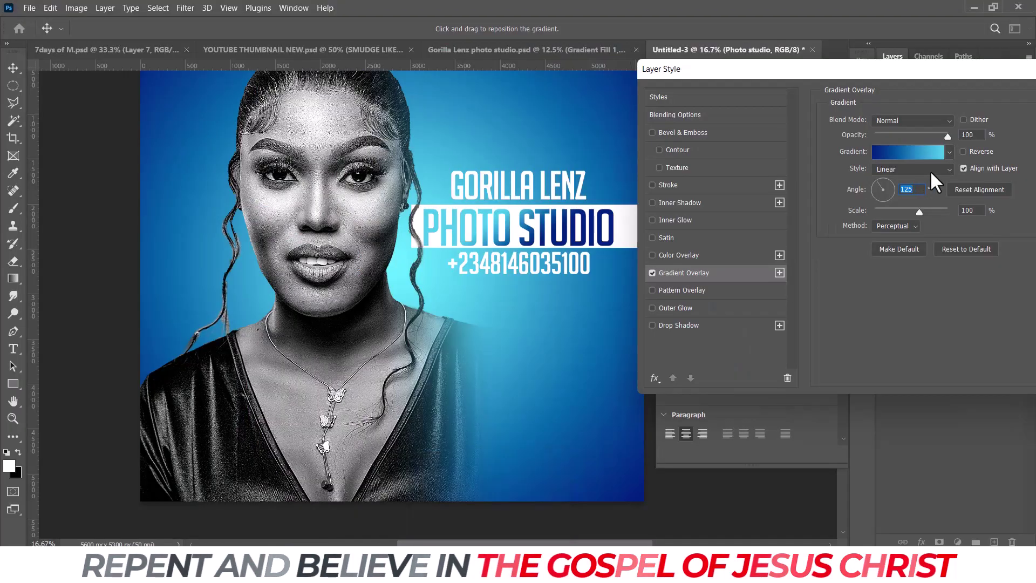
{"action": "left_click_drag", "start_coordinate": [888, 183], "coordinate": [888, 192]}
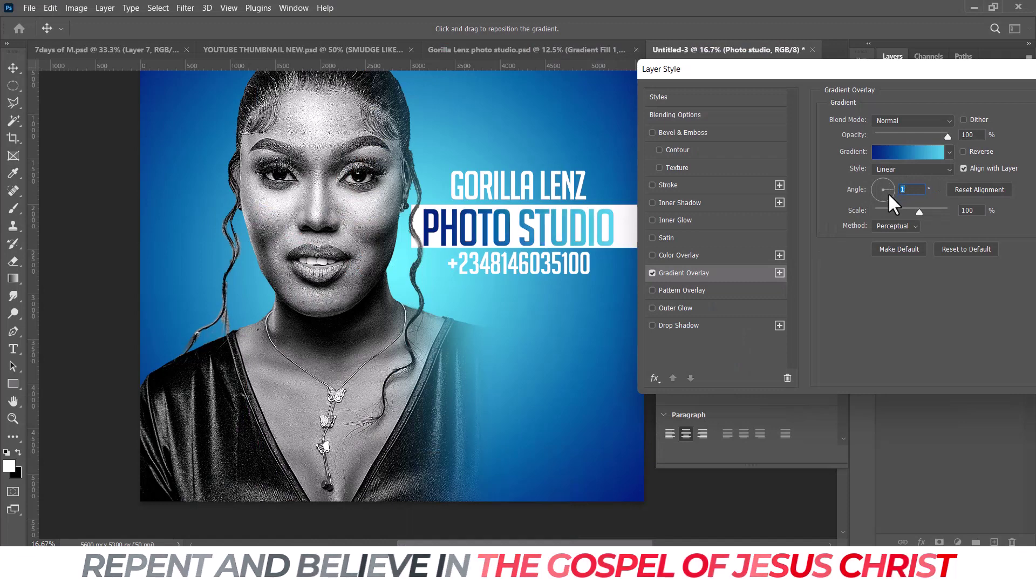
{"action": "mouse_move", "coordinate": [489, 517]}
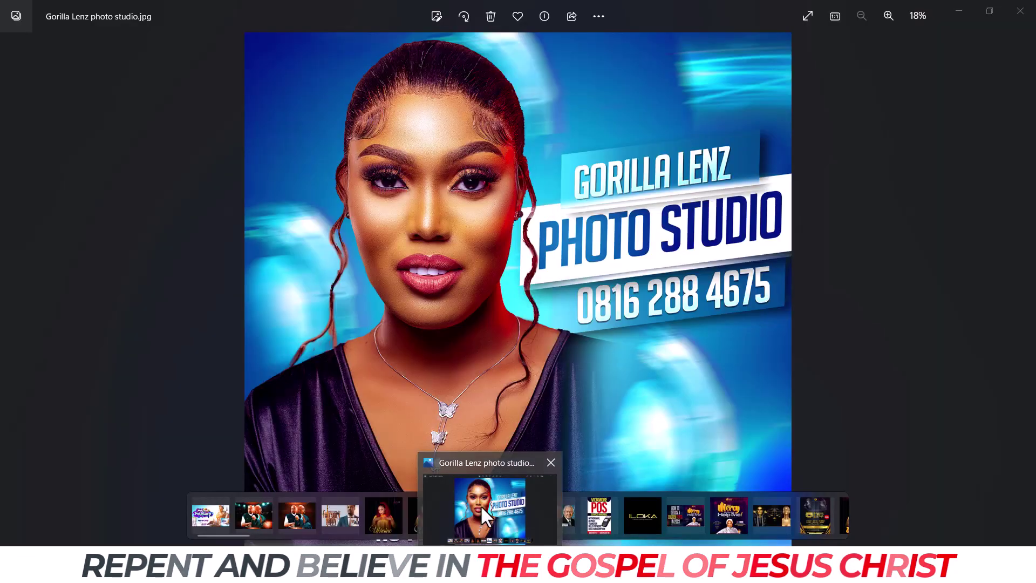
{"action": "left_click", "coordinate": [961, 152]}
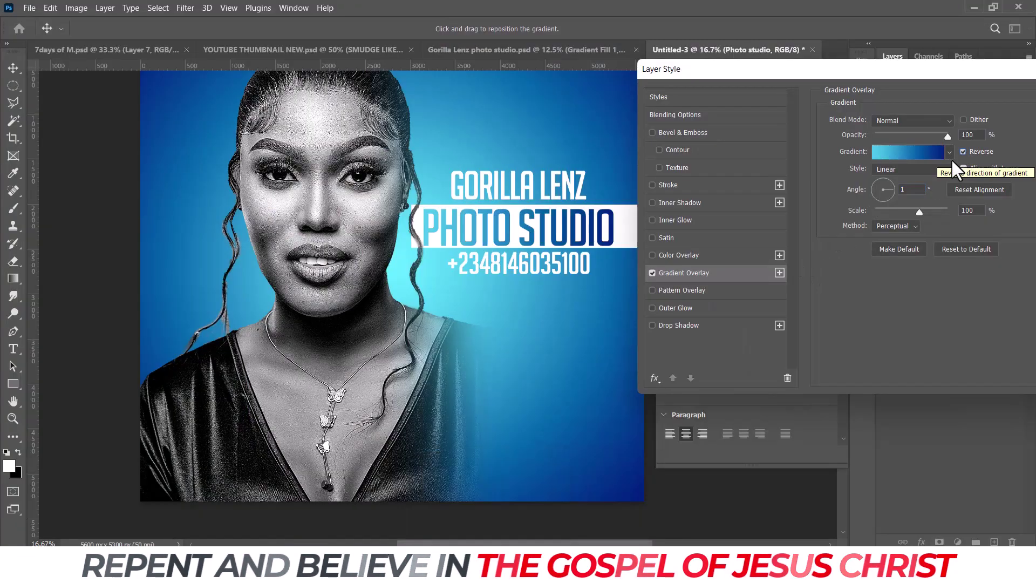
{"action": "left_click", "coordinate": [889, 193]}
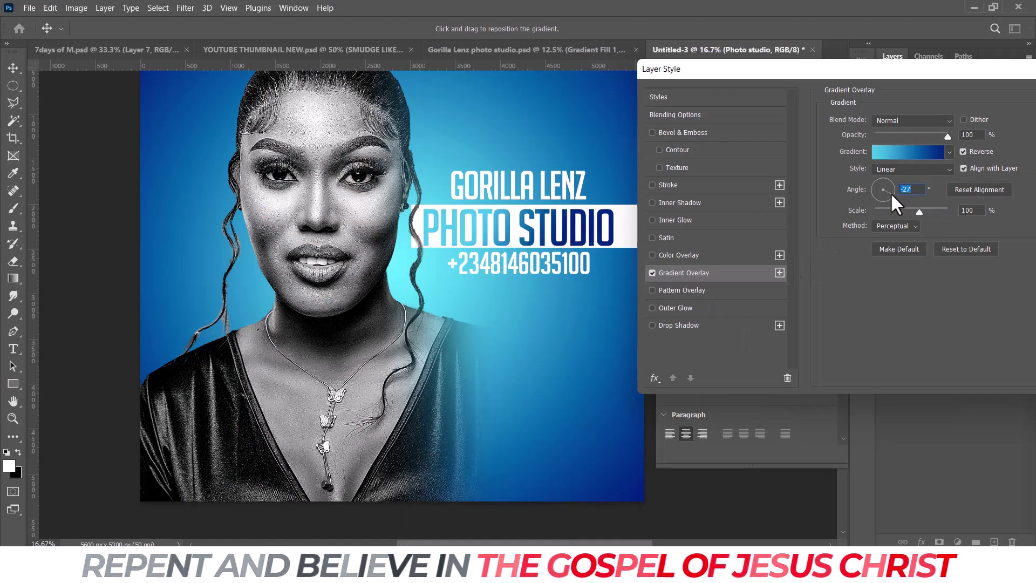
{"action": "left_click_drag", "start_coordinate": [919, 212], "coordinate": [947, 212]}
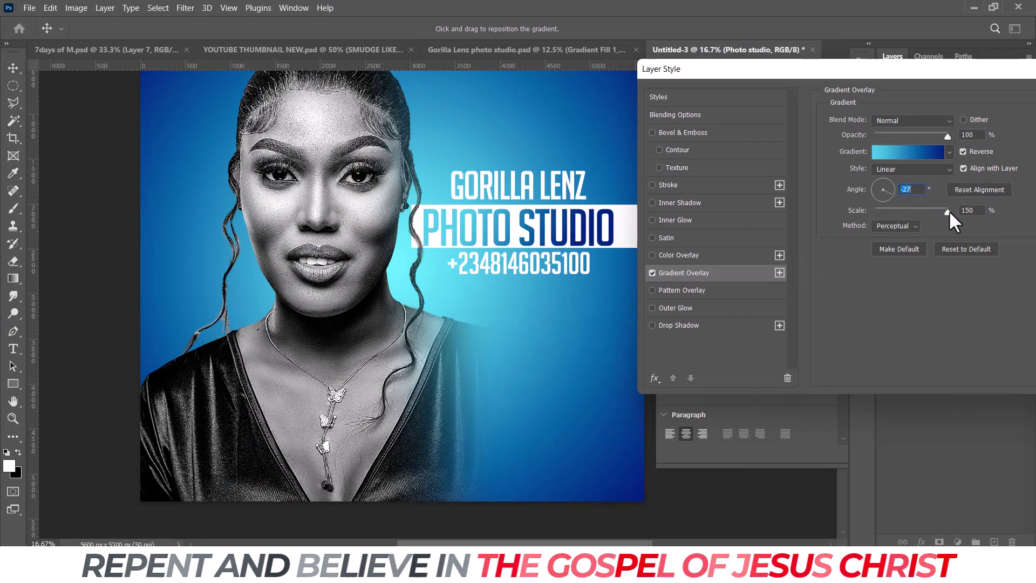
{"action": "left_click", "coordinate": [950, 211]}
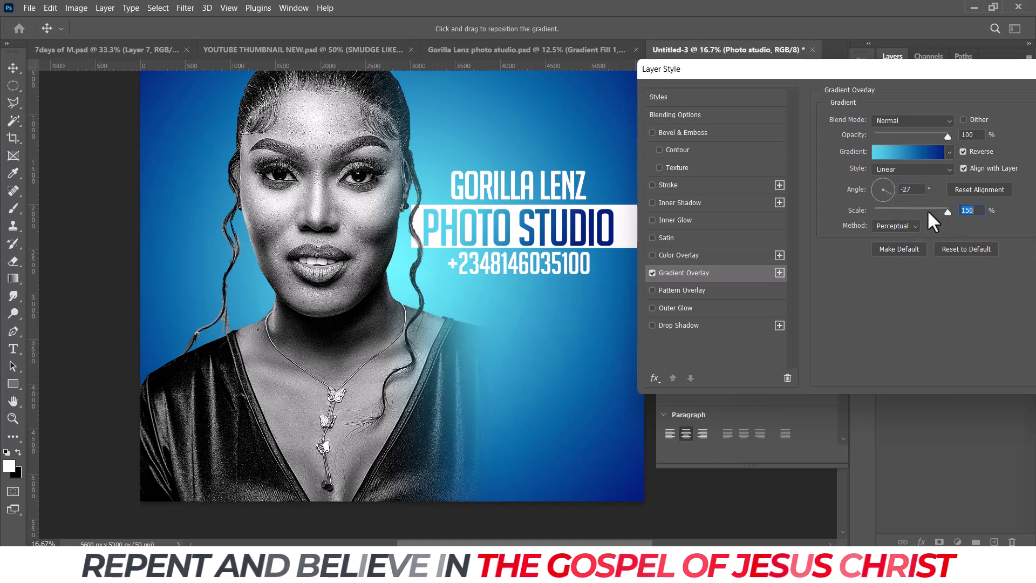
{"action": "left_click", "coordinate": [889, 193]}
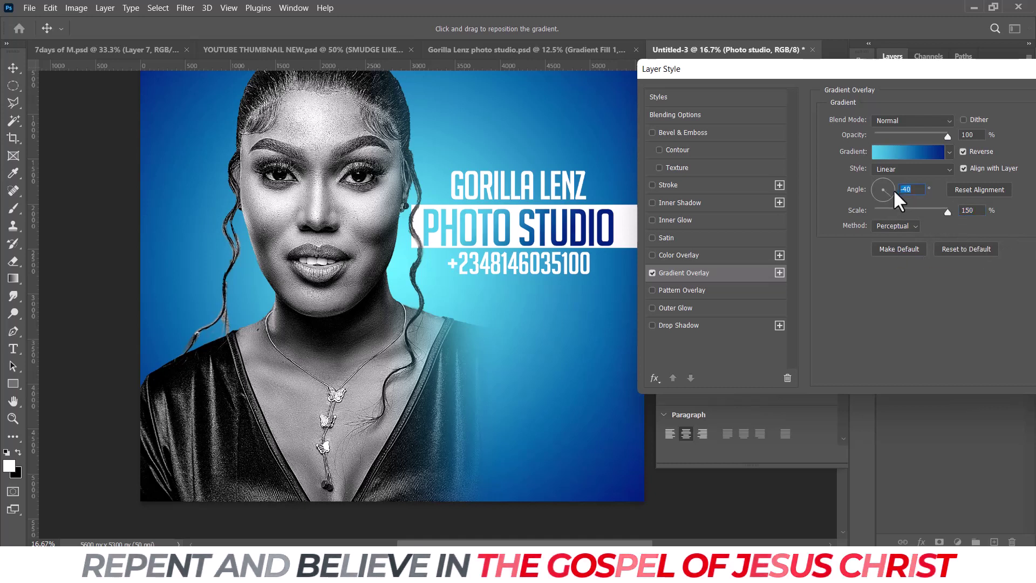
{"action": "left_click_drag", "start_coordinate": [893, 188], "coordinate": [891, 191]}
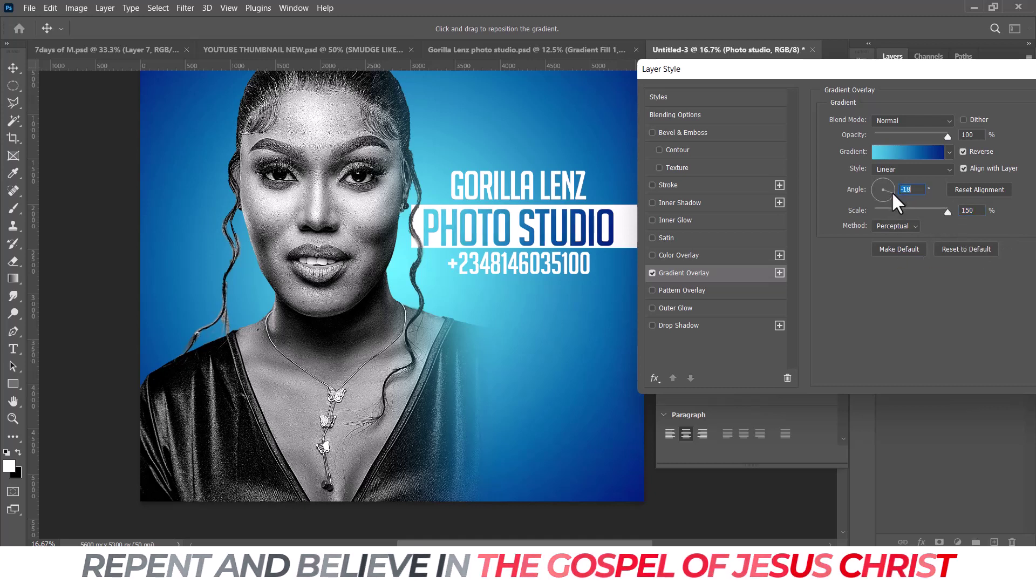
Adjust the gradient's right stop toward a more saturated, full-brightness blue-cyan
{"action": "left_click", "coordinate": [917, 151]}
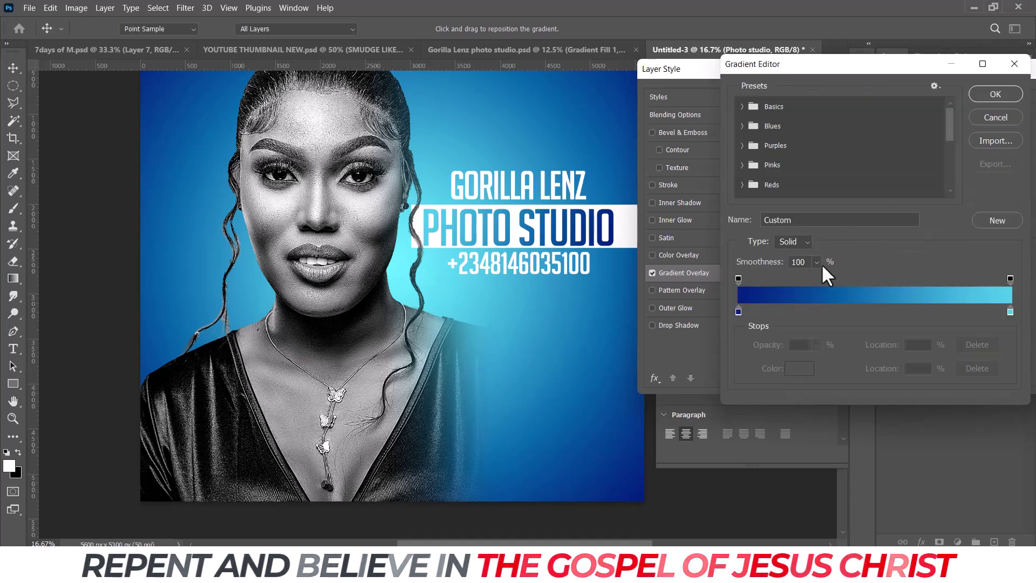
{"action": "left_click", "coordinate": [1010, 312]}
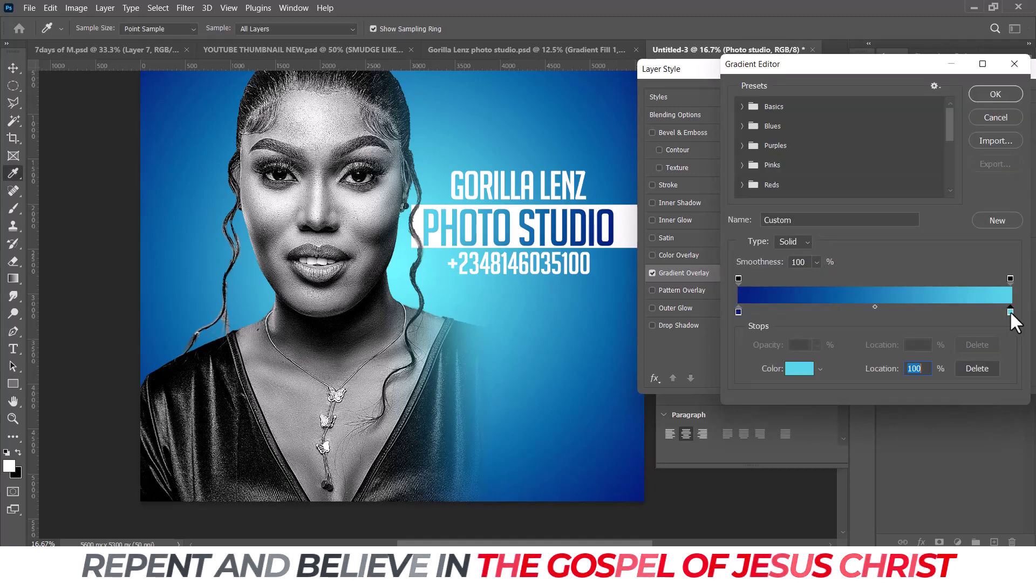
{"action": "double_click", "coordinate": [1010, 311]}
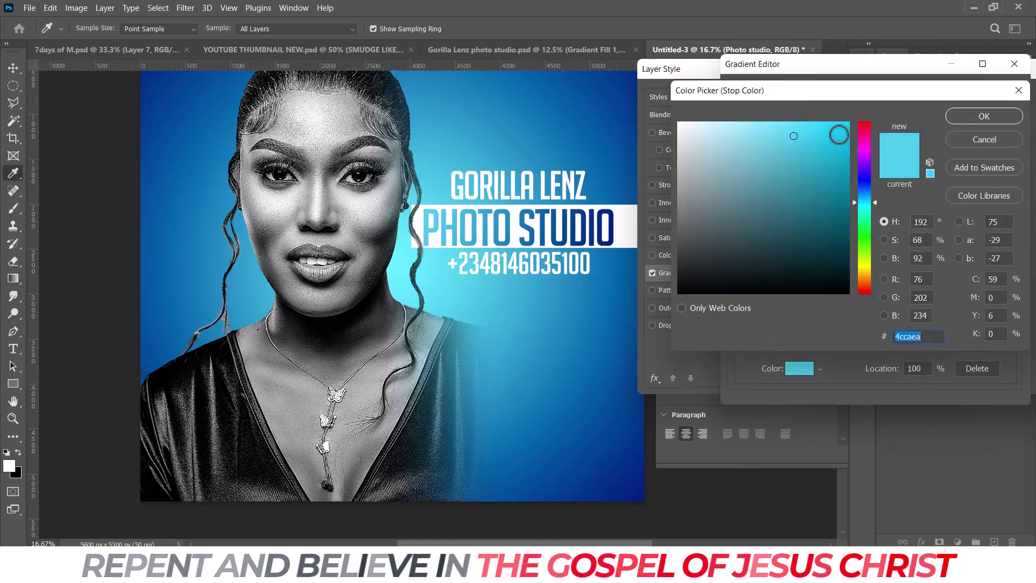
{"action": "left_click", "coordinate": [838, 134]}
{"action": "left_click", "coordinate": [864, 199]}
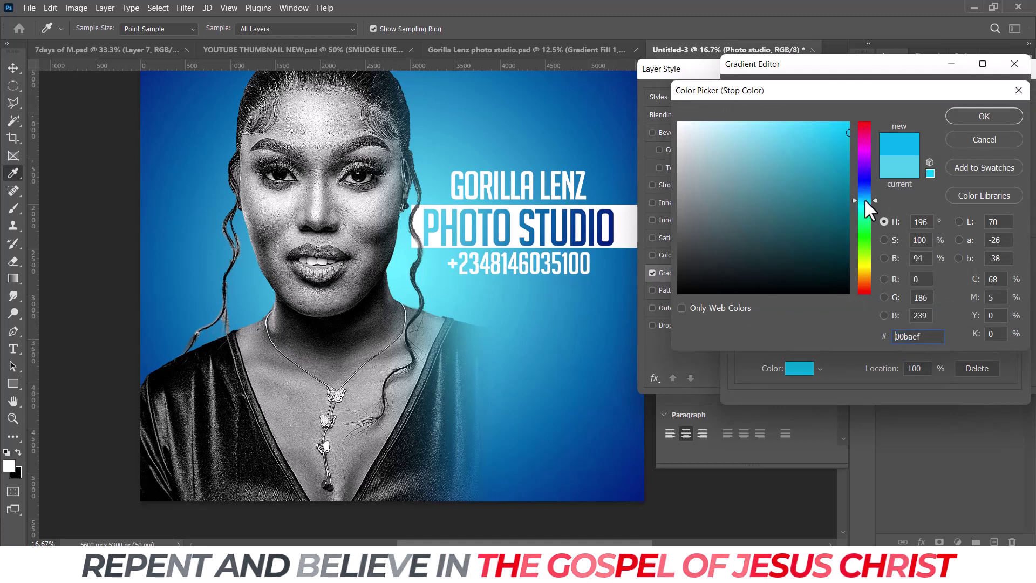
{"action": "left_click", "coordinate": [863, 196]}
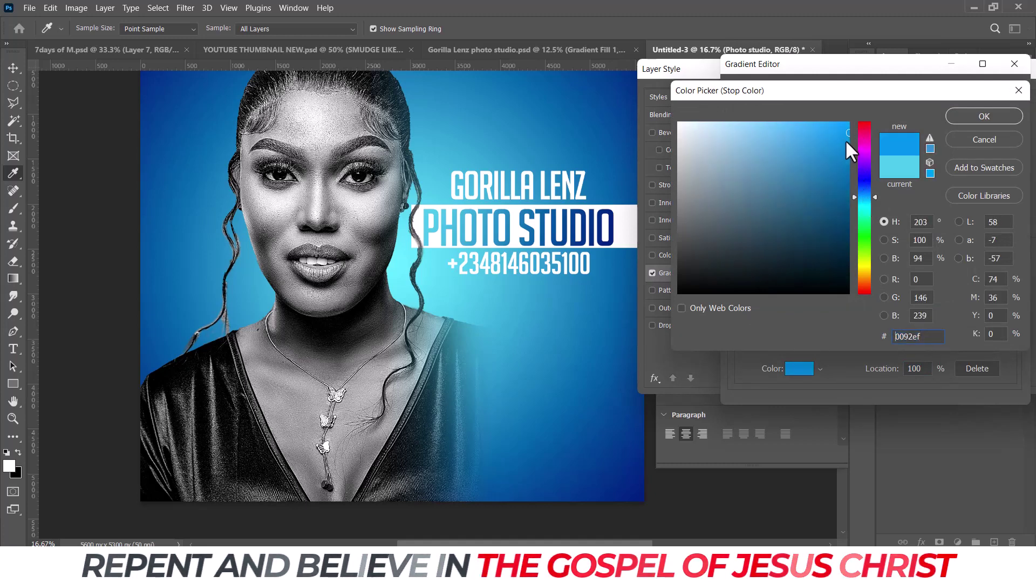
{"action": "left_click_drag", "start_coordinate": [837, 125], "coordinate": [904, 163]}
{"action": "left_click", "coordinate": [848, 125]}
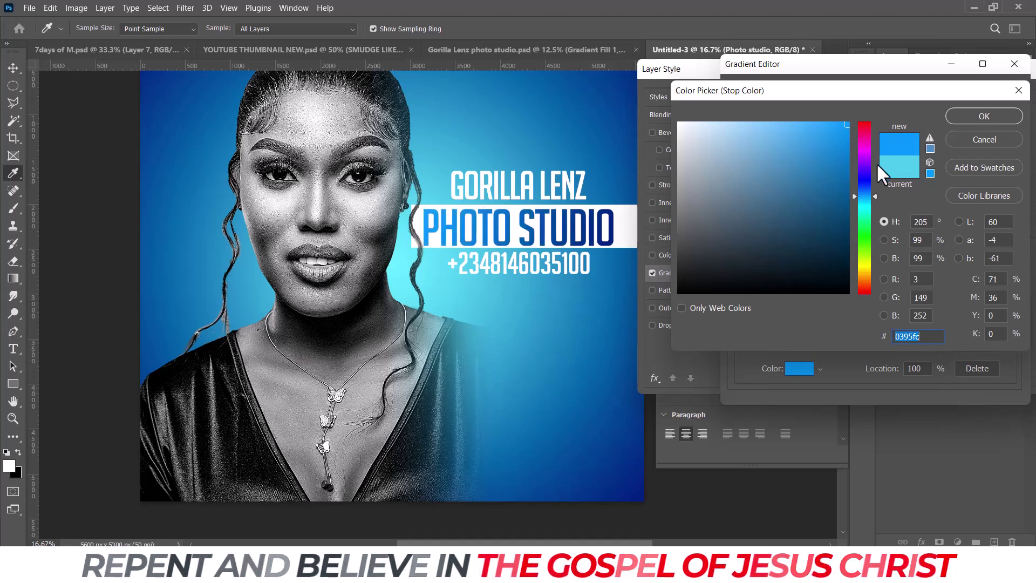
Refine the right stop to a bright cyan-blue, then cancel the whole trial style
{"action": "left_click", "coordinate": [831, 127]}
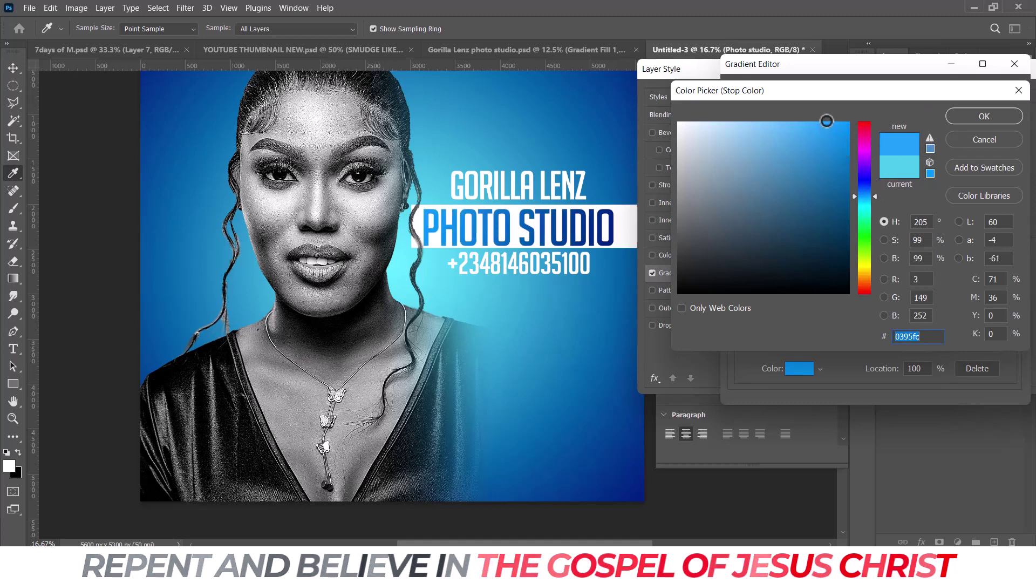
{"action": "left_click", "coordinate": [809, 120]}
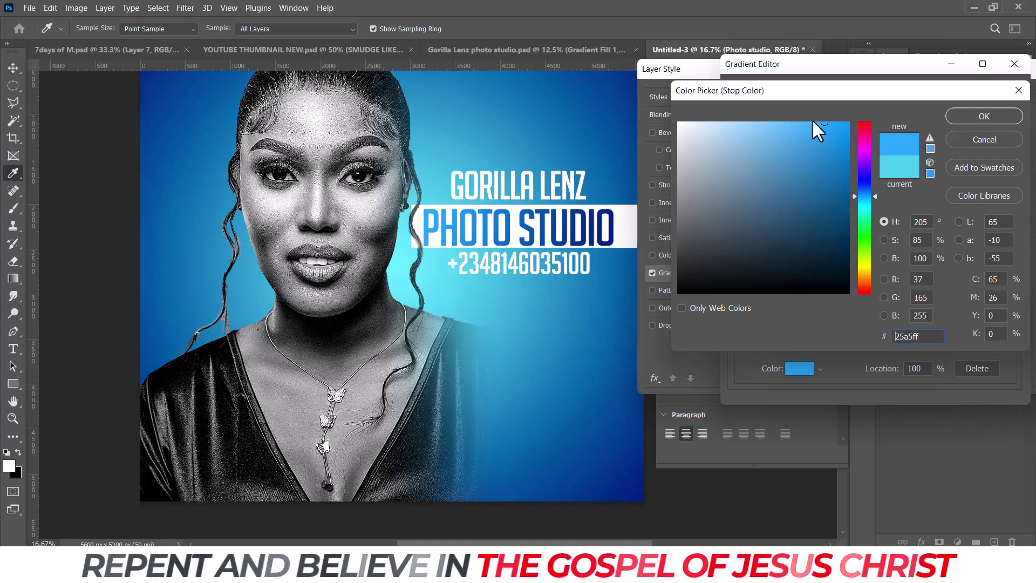
{"action": "left_click", "coordinate": [897, 172]}
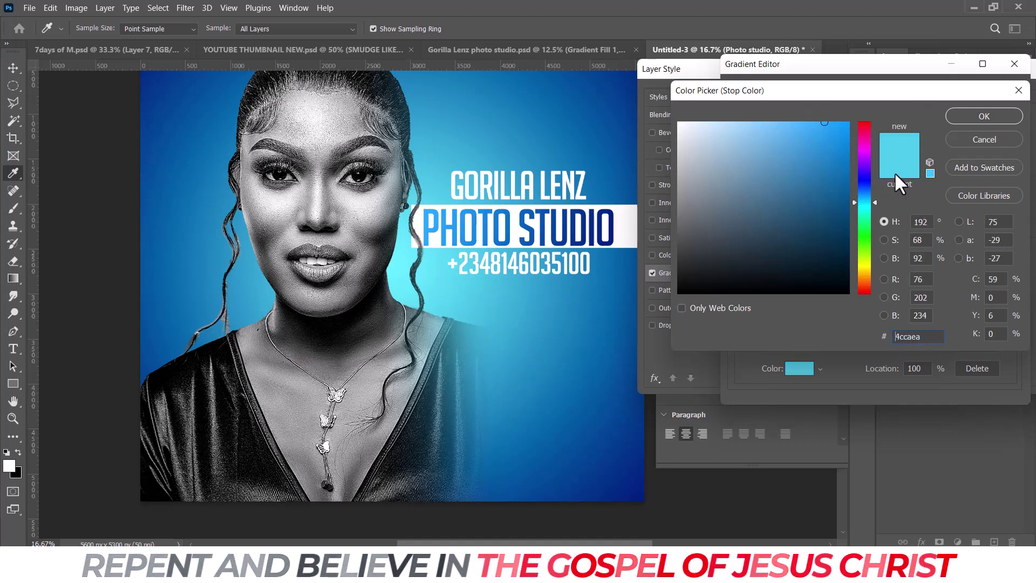
{"action": "left_click_drag", "start_coordinate": [793, 136], "coordinate": [848, 134]}
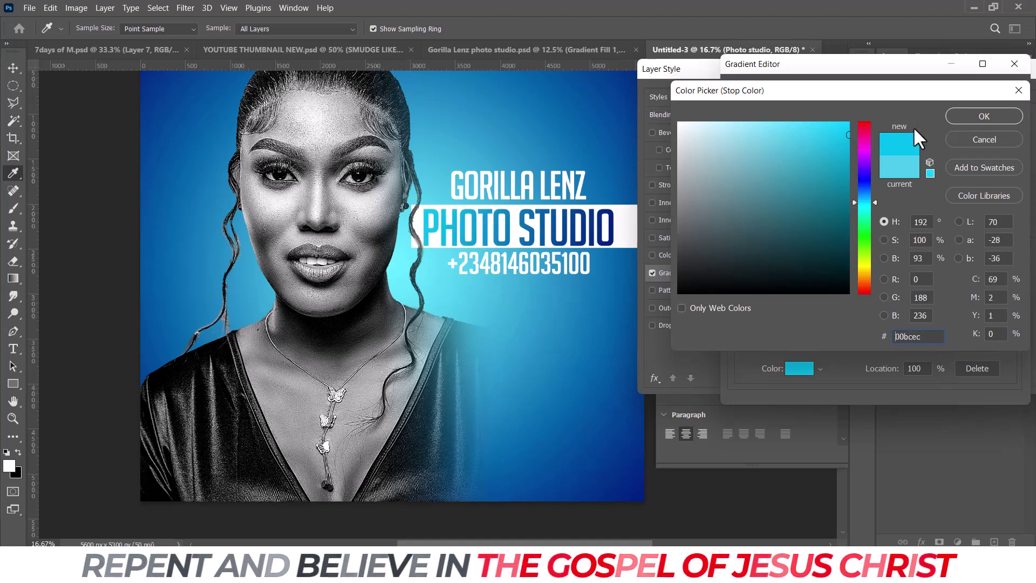
{"action": "left_click", "coordinate": [862, 199]}
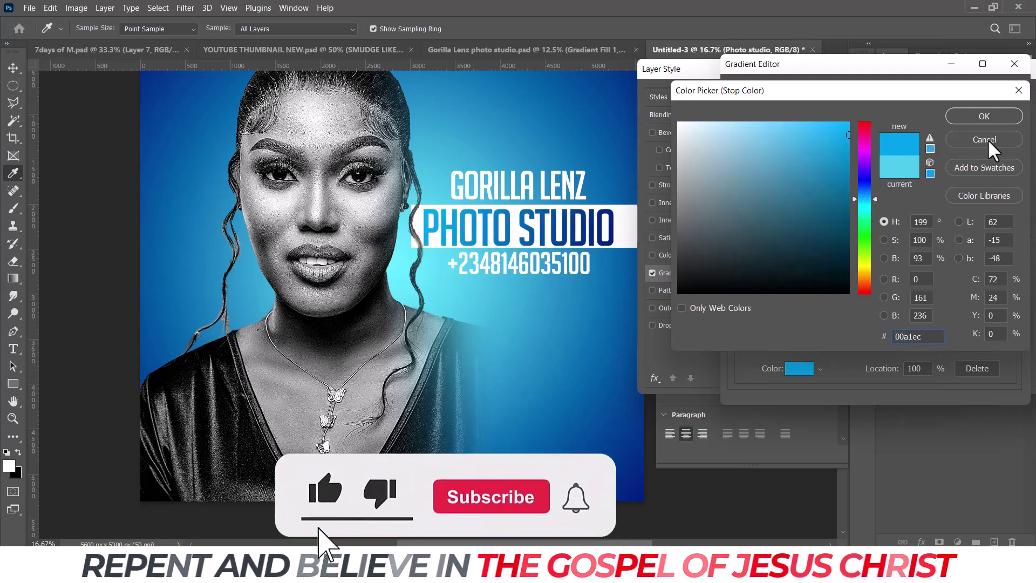
{"action": "left_click", "coordinate": [990, 112]}
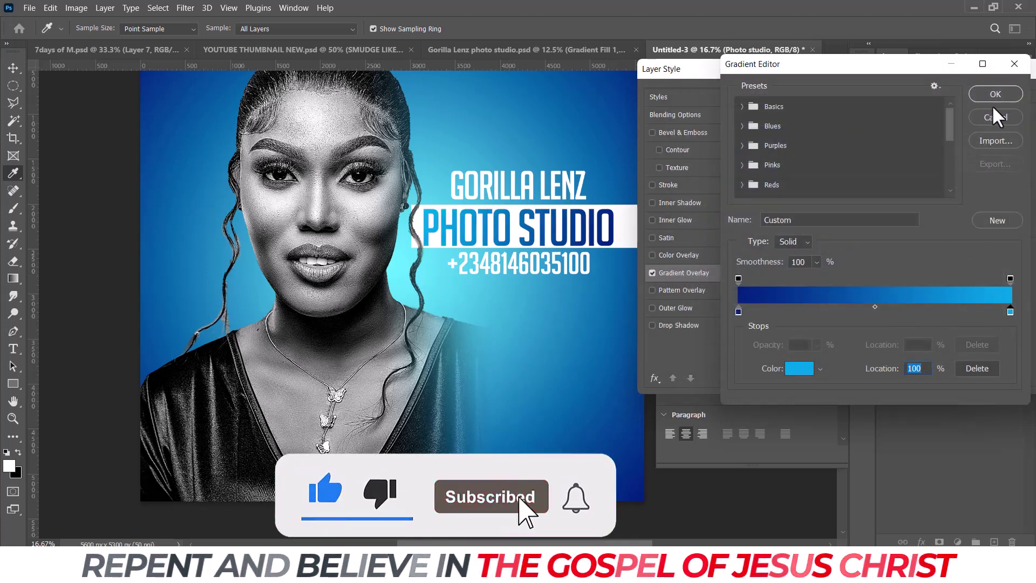
{"action": "left_click", "coordinate": [995, 96]}
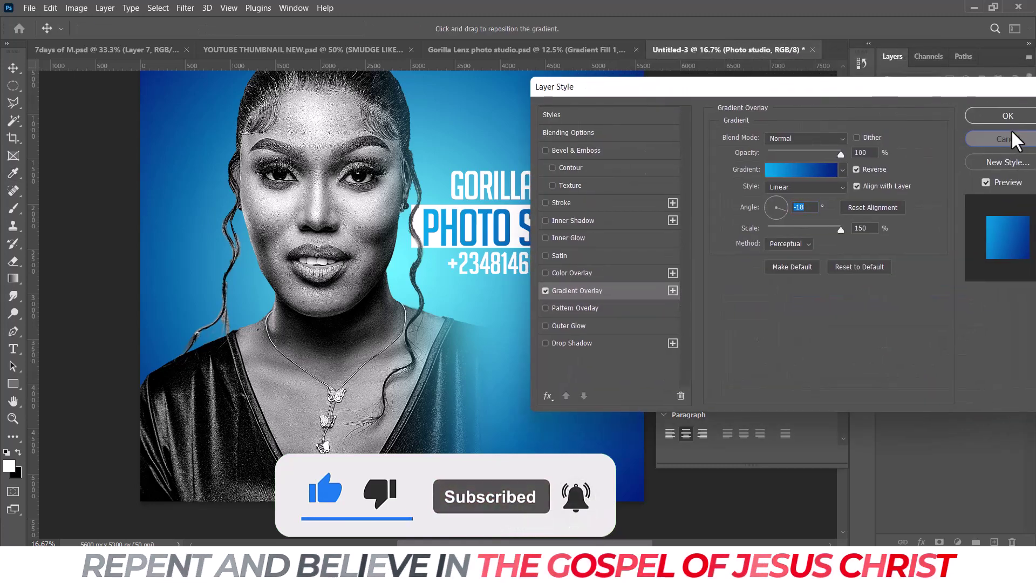
{"action": "left_click", "coordinate": [1011, 135]}
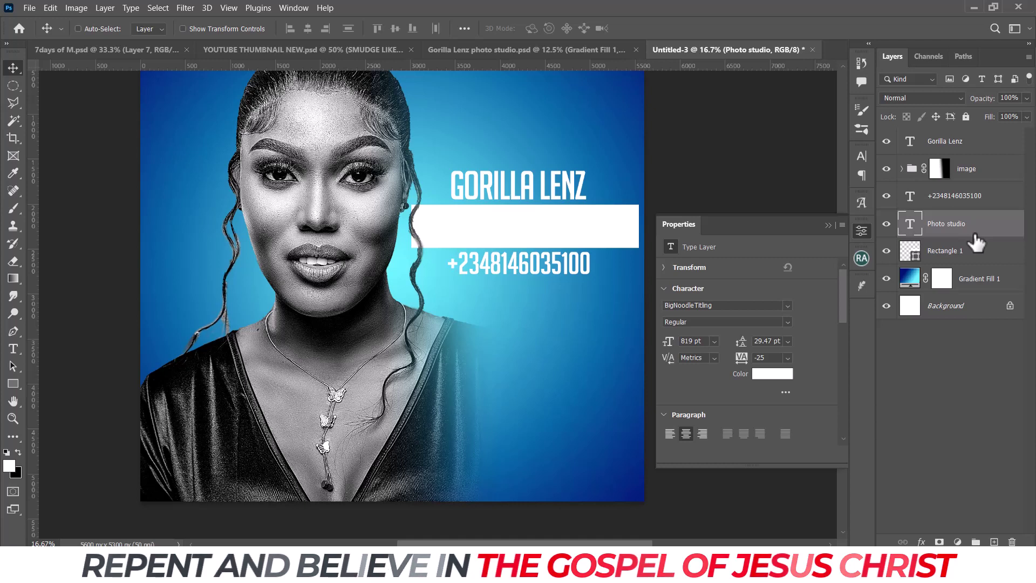
Add a reset Gradient Overlay to PHOTO STUDIO with a dark blue #001f80 left stop
{"action": "double_click", "coordinate": [992, 223]}
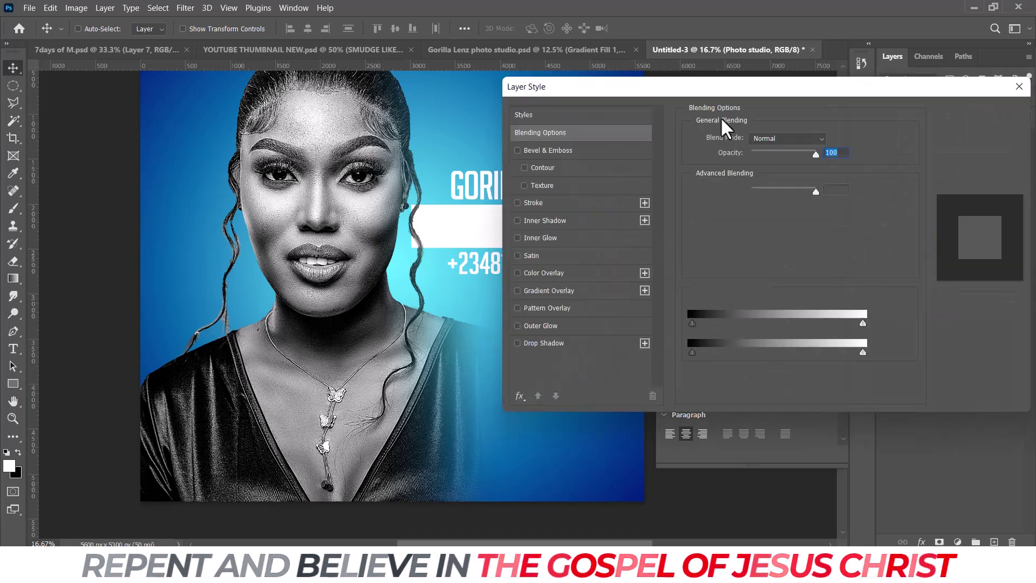
{"action": "left_click_drag", "start_coordinate": [809, 88], "coordinate": [847, 95]}
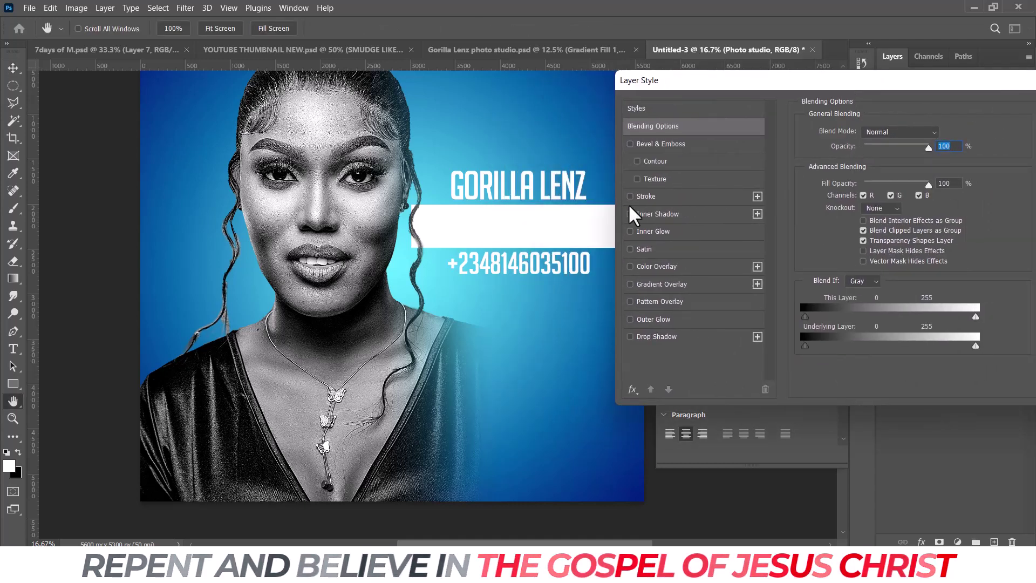
{"action": "left_click", "coordinate": [637, 286]}
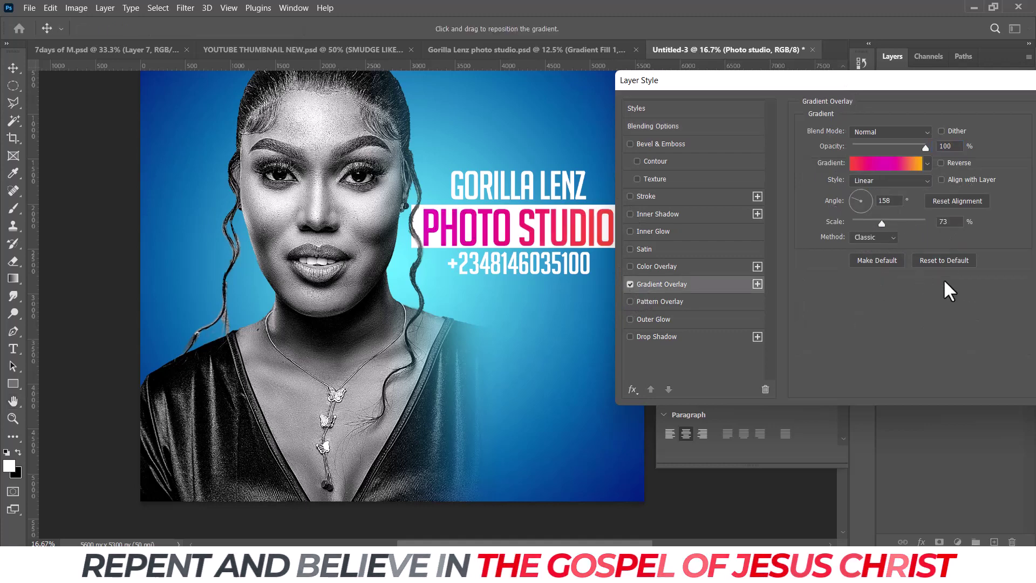
{"action": "left_click", "coordinate": [944, 260]}
{"action": "left_click", "coordinate": [878, 165]}
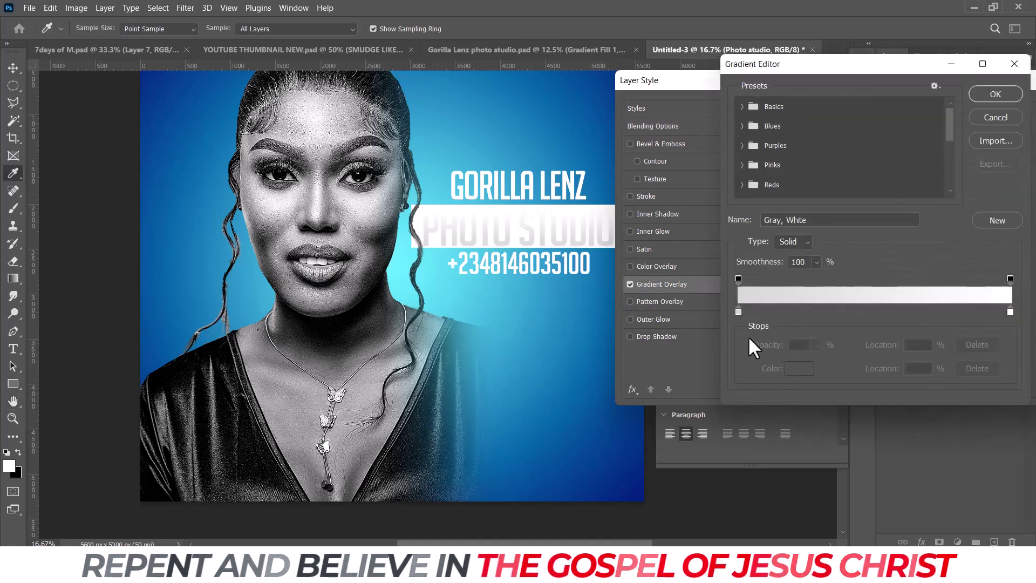
{"action": "left_click", "coordinate": [737, 311]}
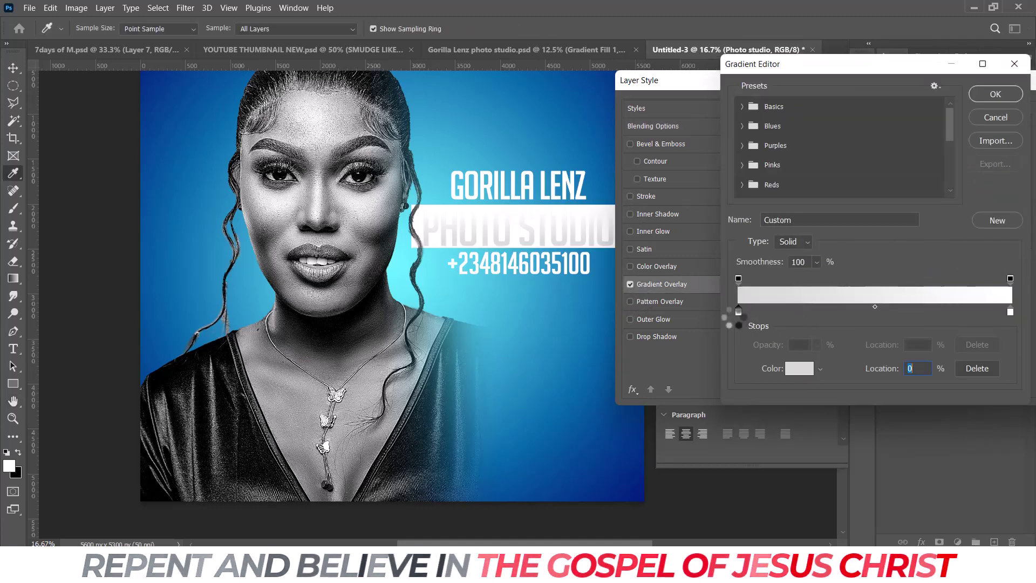
{"action": "double_click", "coordinate": [737, 311]}
{"action": "left_click", "coordinate": [643, 498]}
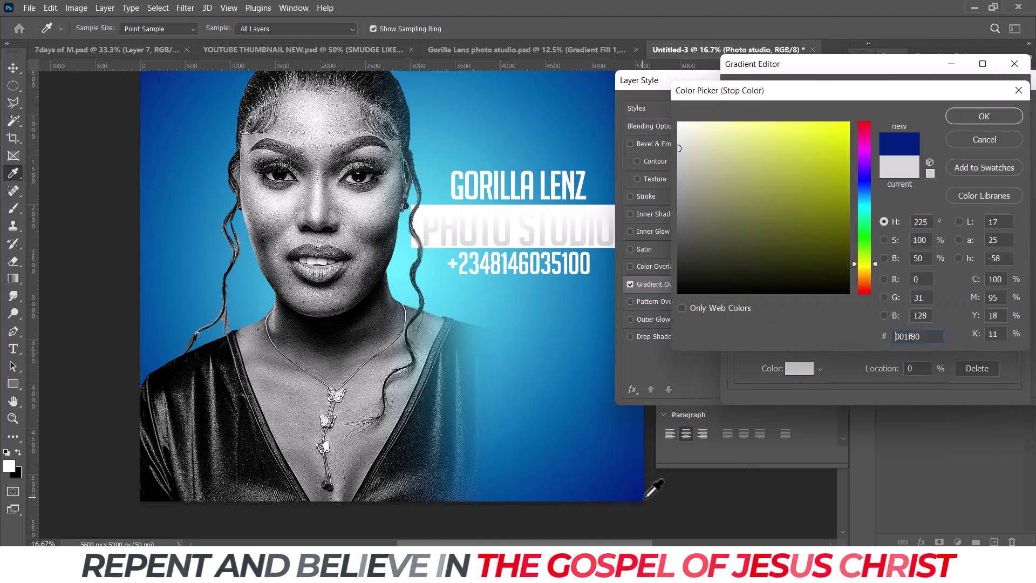
{"action": "left_click", "coordinate": [991, 115]}
Set the right stop to cyan #00c4fc, angle -13° with Reverse, and apply the style
{"action": "left_click", "coordinate": [1009, 312]}
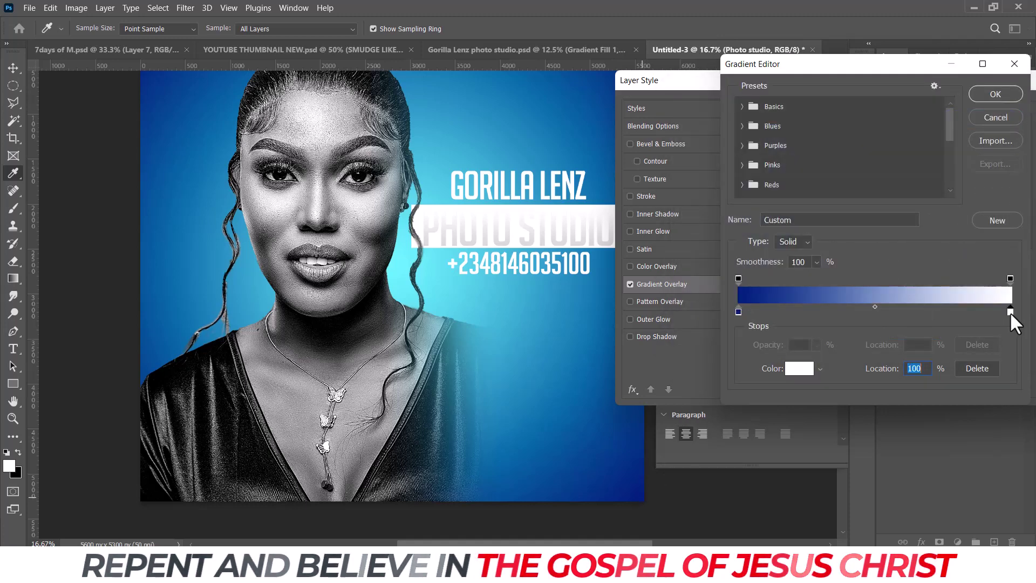
{"action": "double_click", "coordinate": [1010, 312]}
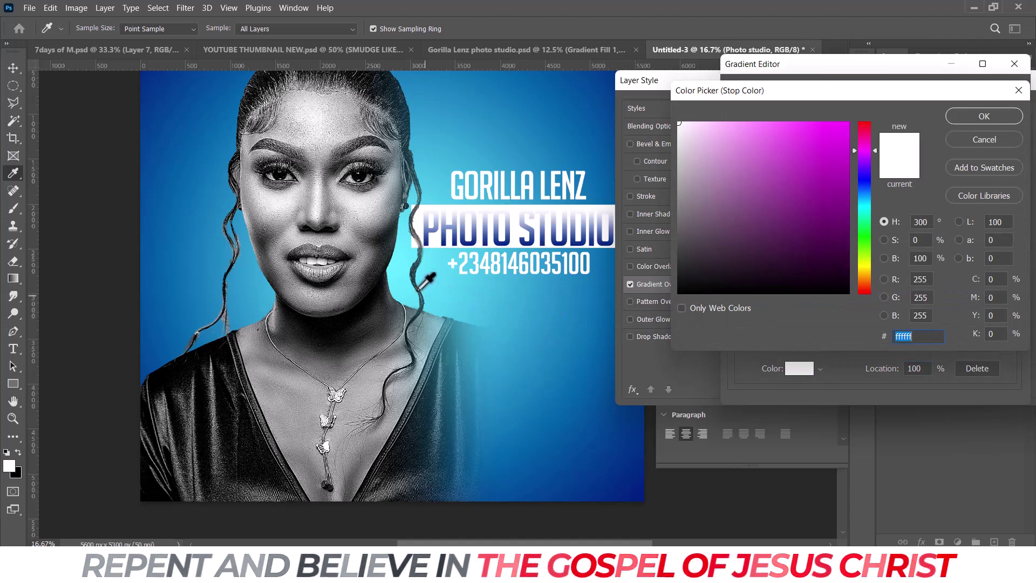
{"action": "left_click", "coordinate": [395, 274]}
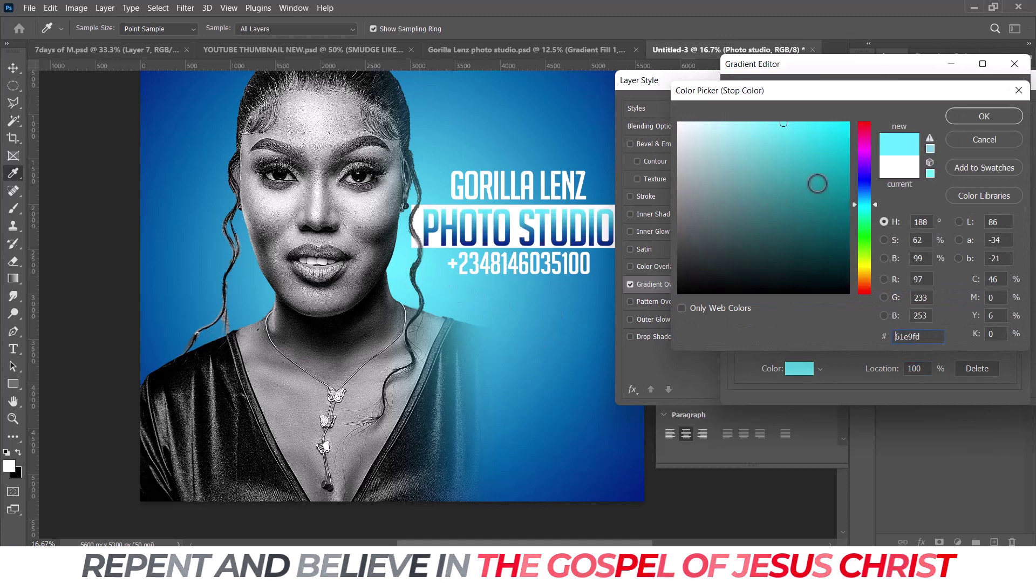
{"action": "left_click_drag", "start_coordinate": [786, 125], "coordinate": [877, 125]}
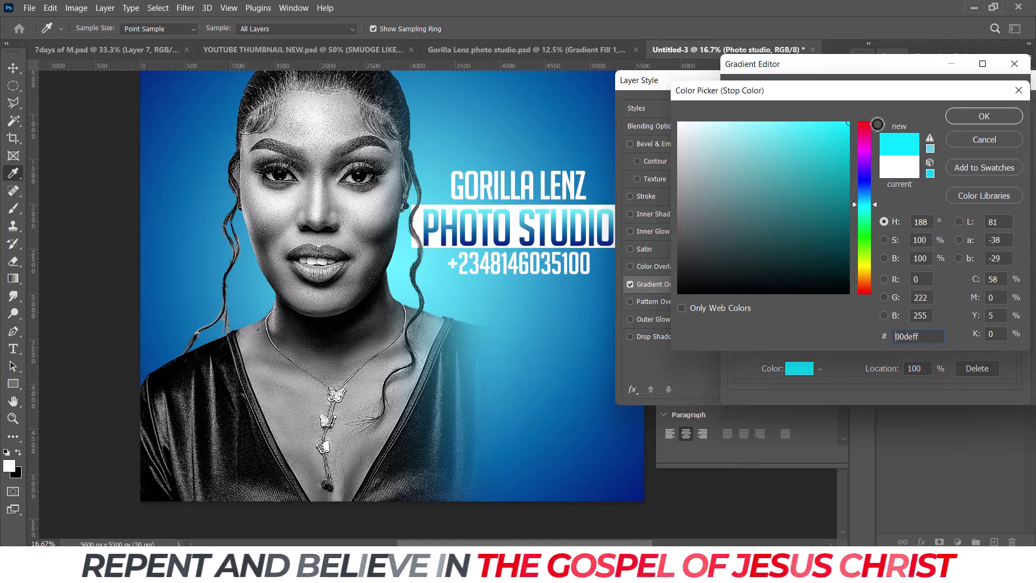
{"action": "left_click", "coordinate": [867, 200]}
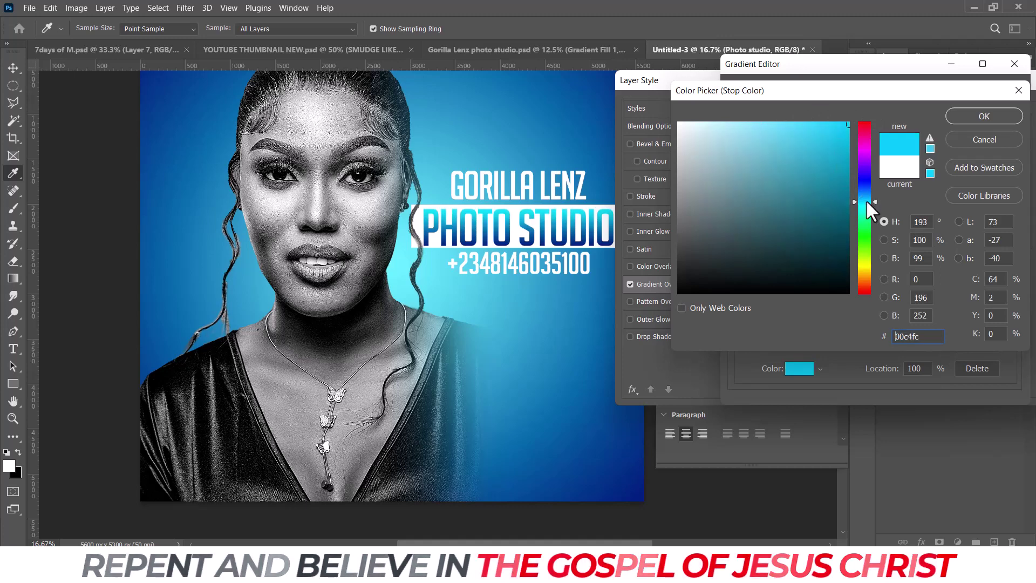
{"action": "left_click", "coordinate": [963, 116]}
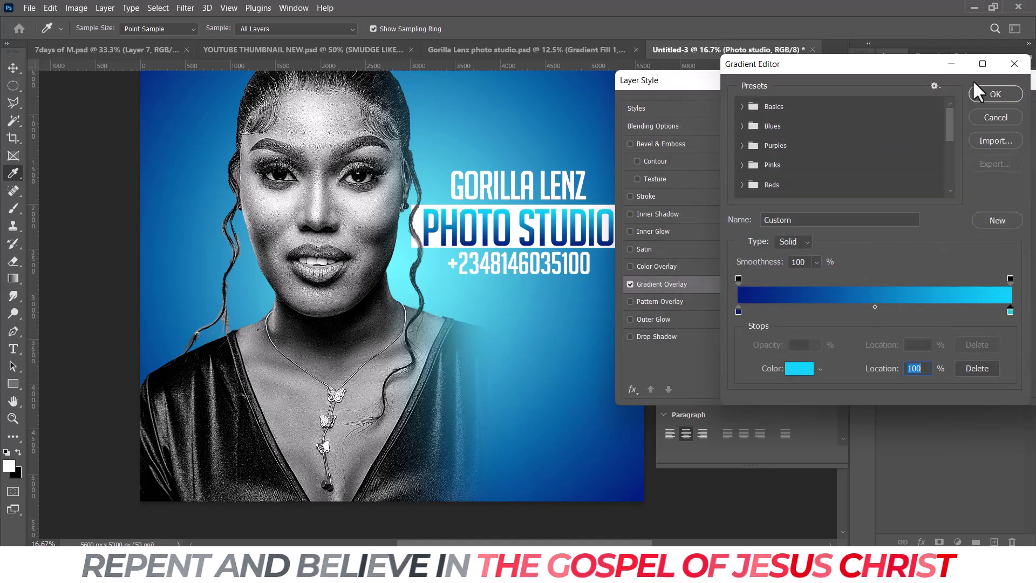
{"action": "left_click", "coordinate": [976, 89]}
{"action": "left_click", "coordinate": [870, 200]}
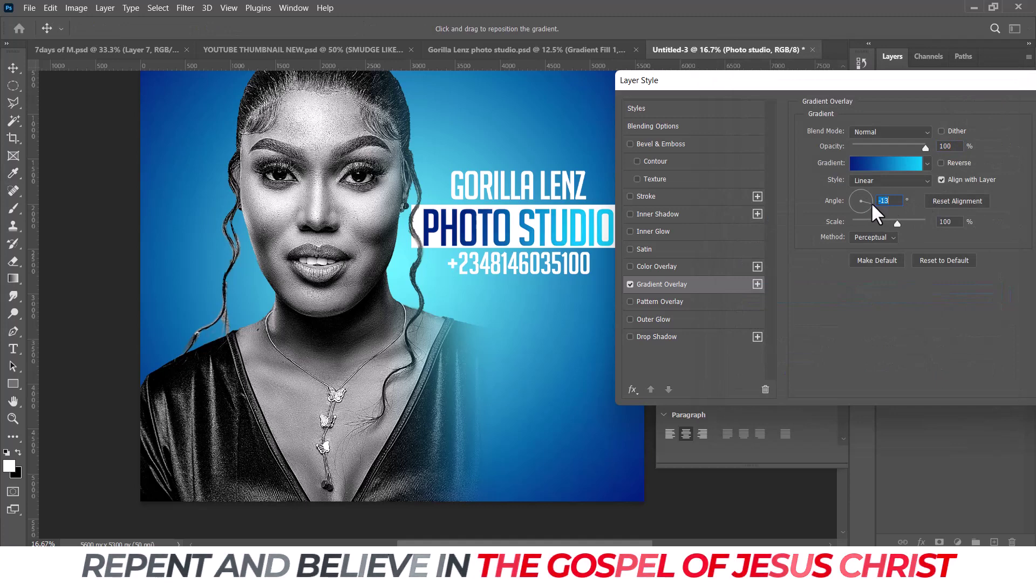
{"action": "left_click", "coordinate": [941, 163]}
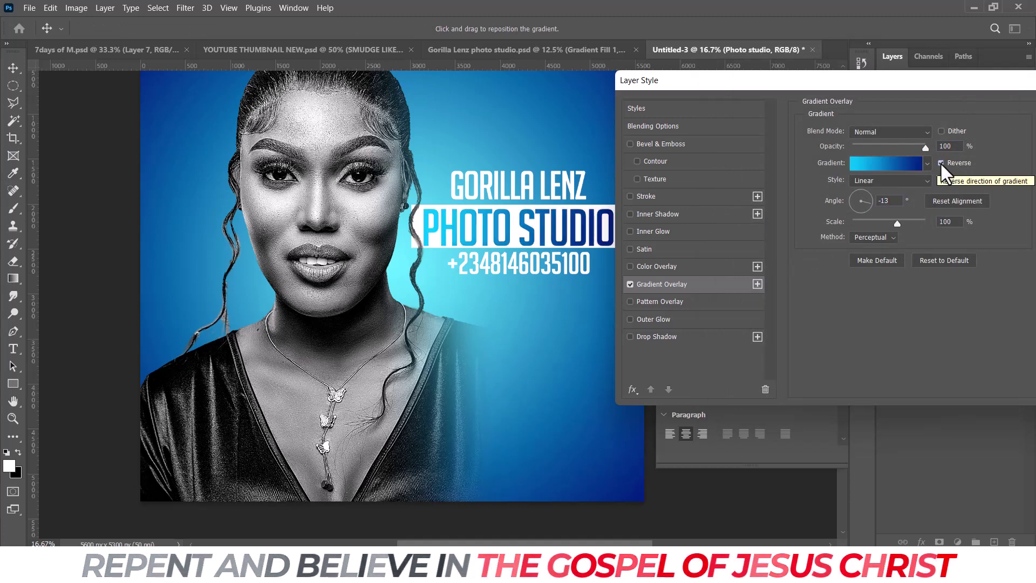
{"action": "left_click_drag", "start_coordinate": [993, 81], "coordinate": [803, 101]}
{"action": "left_click", "coordinate": [856, 121]}
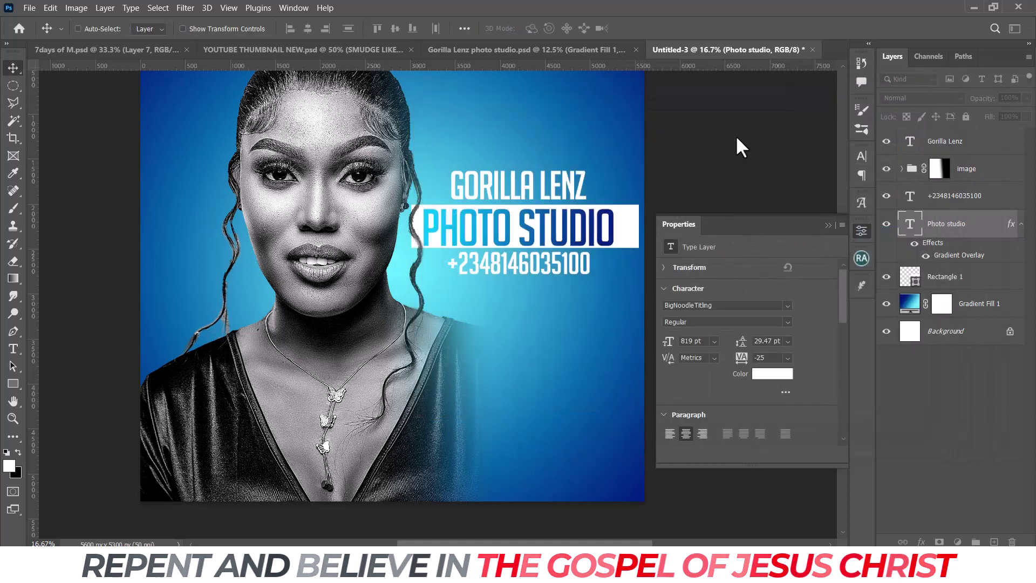
{"action": "left_click", "coordinate": [1021, 223]}
Alt-drag a copy of the white bar upward and narrow it to fit GORILLA LENZ
{"action": "left_click", "coordinate": [487, 215], "text": "ctrl"}
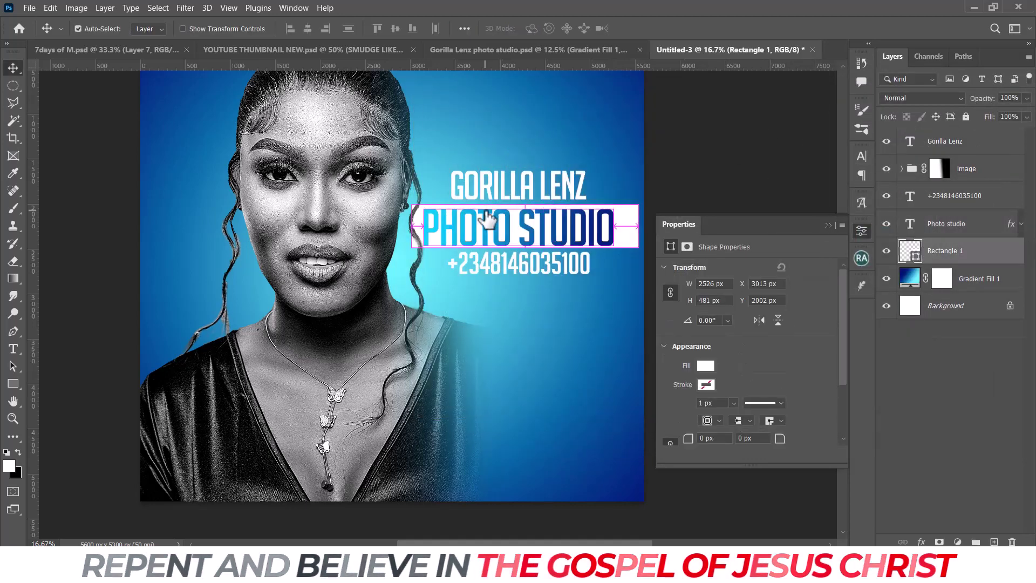
{"action": "left_click_drag", "start_coordinate": [487, 215], "coordinate": [563, 204]}
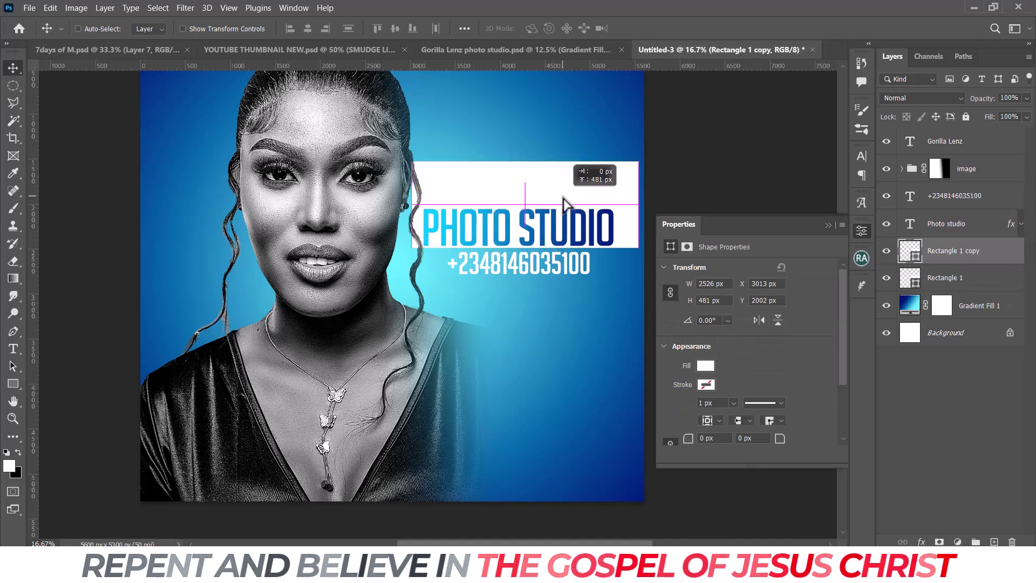
{"action": "key", "text": "ctrl+t"}
{"action": "left_click_drag", "start_coordinate": [638, 182], "coordinate": [603, 190]}
{"action": "key", "text": "Return"}
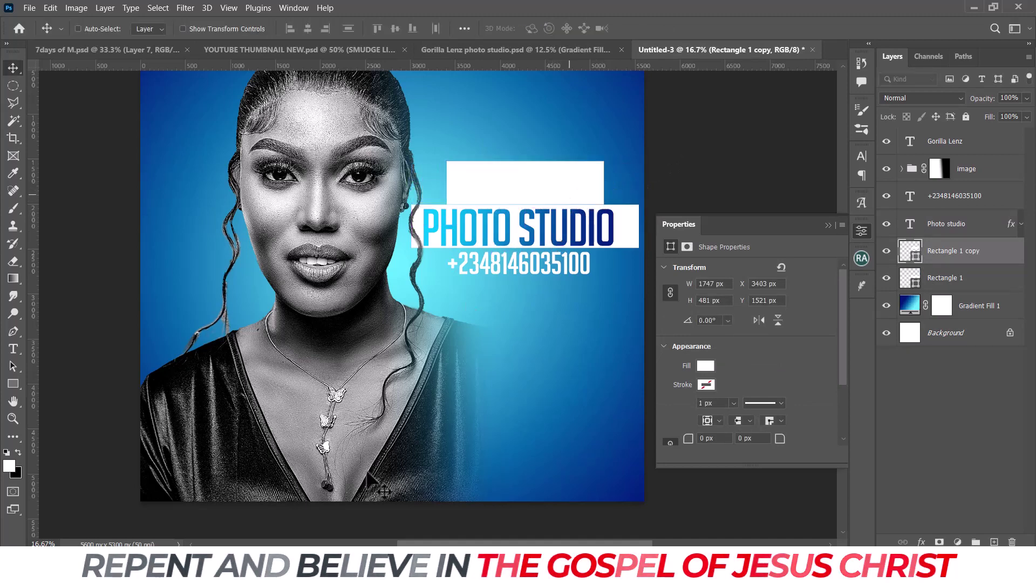
{"action": "left_click", "coordinate": [489, 504]}
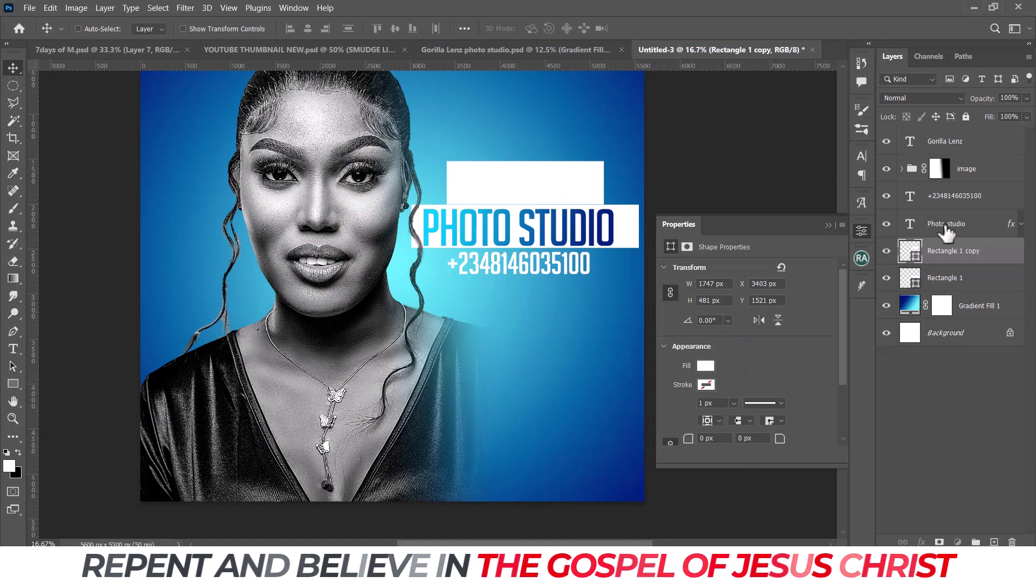
Copy PHOTO STUDIO's gradient layer style and paste it onto Rectangle 1 copy
{"action": "right_click", "coordinate": [946, 232]}
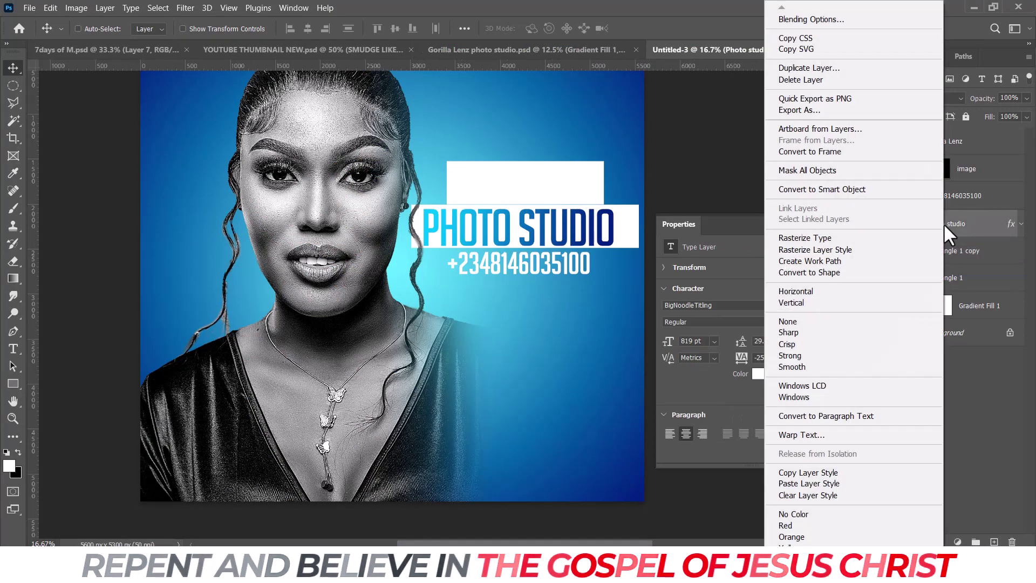
{"action": "key", "text": "Escape"}
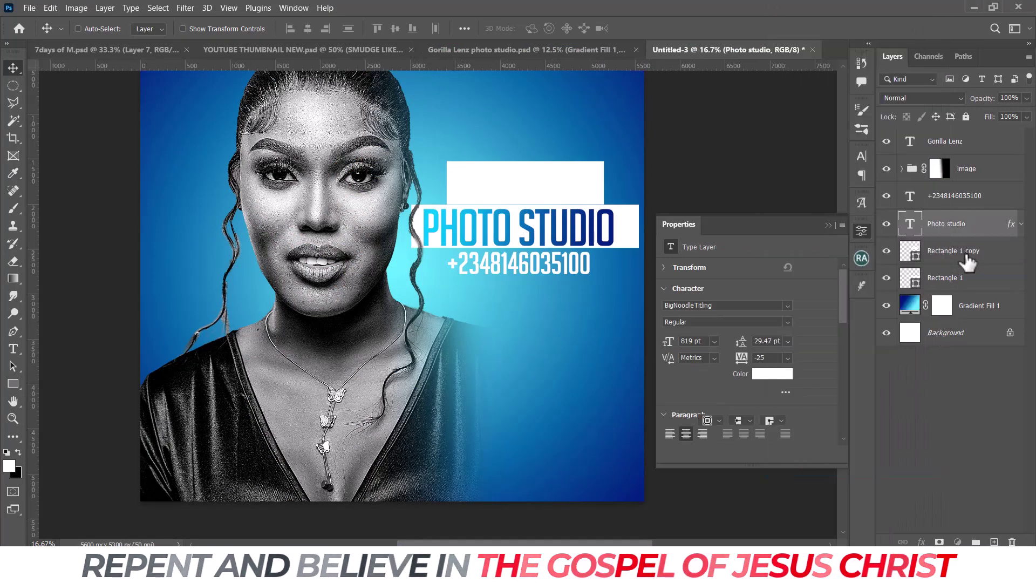
{"action": "left_click", "coordinate": [955, 251]}
{"action": "right_click", "coordinate": [955, 252]}
{"action": "left_click", "coordinate": [879, 324]}
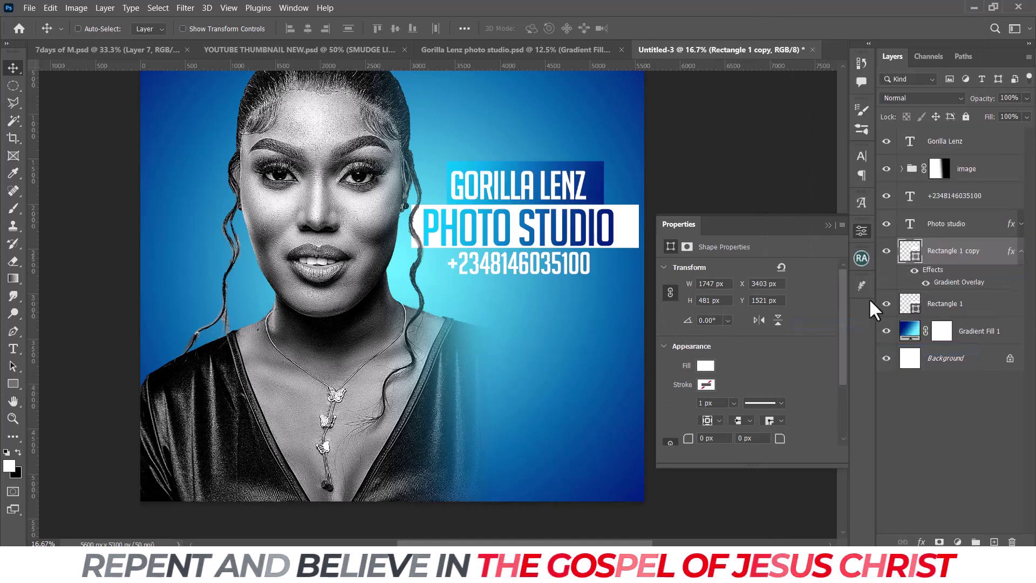
{"action": "left_click", "coordinate": [1021, 252]}
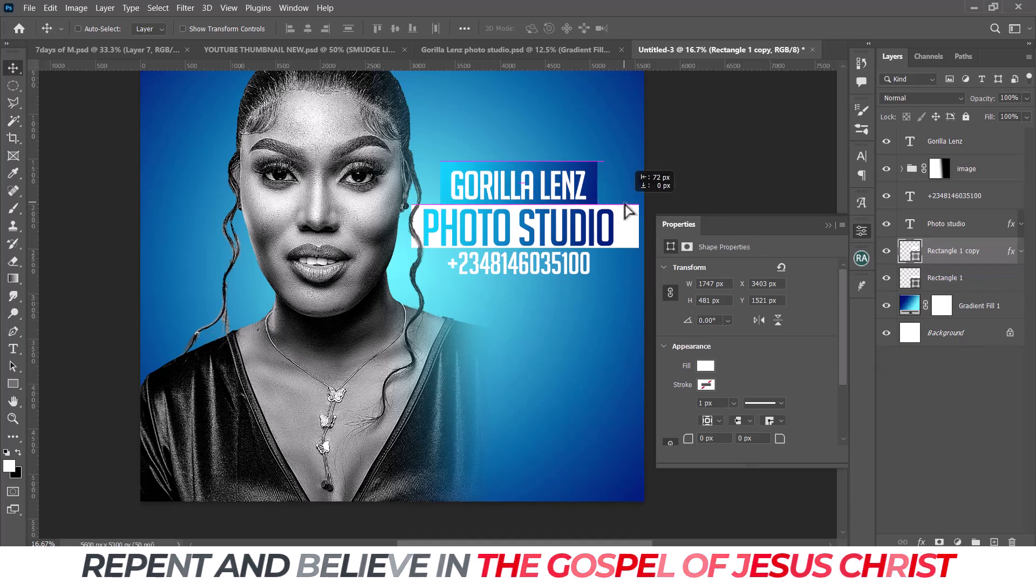
{"action": "left_click", "coordinate": [429, 514]}
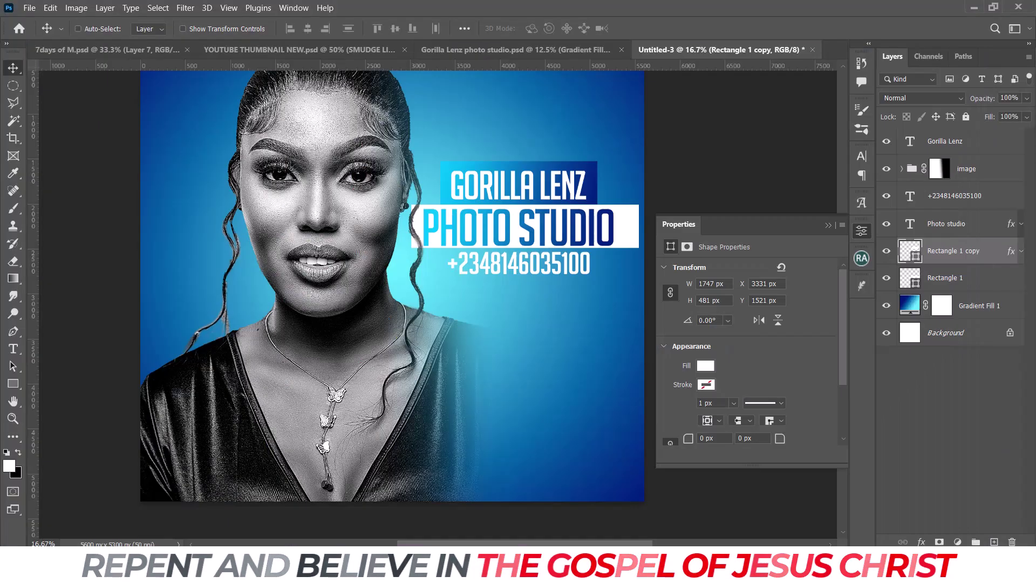
{"action": "key", "text": "ctrl+minus"}
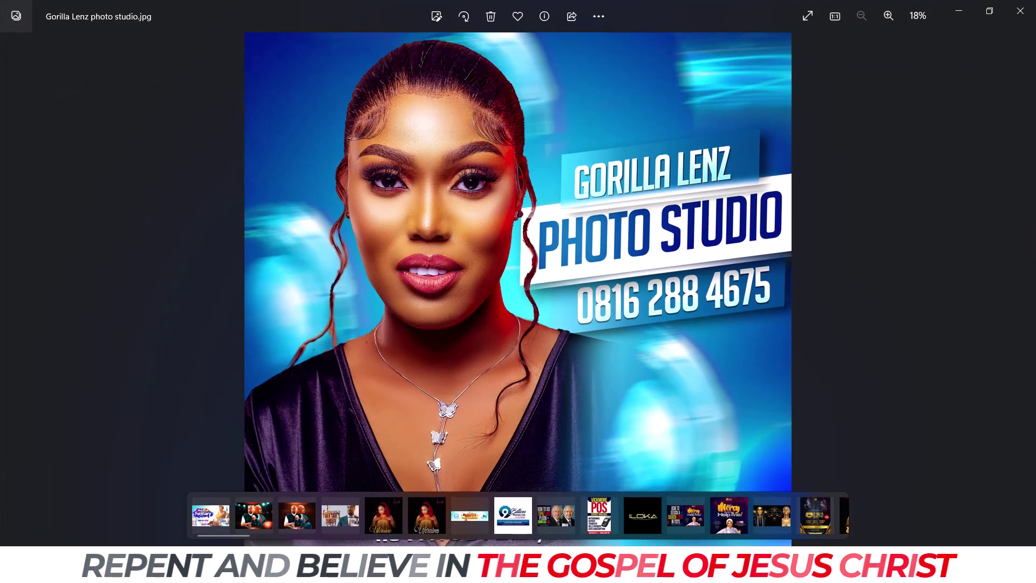
{"action": "key", "text": "ctrl+plus"}
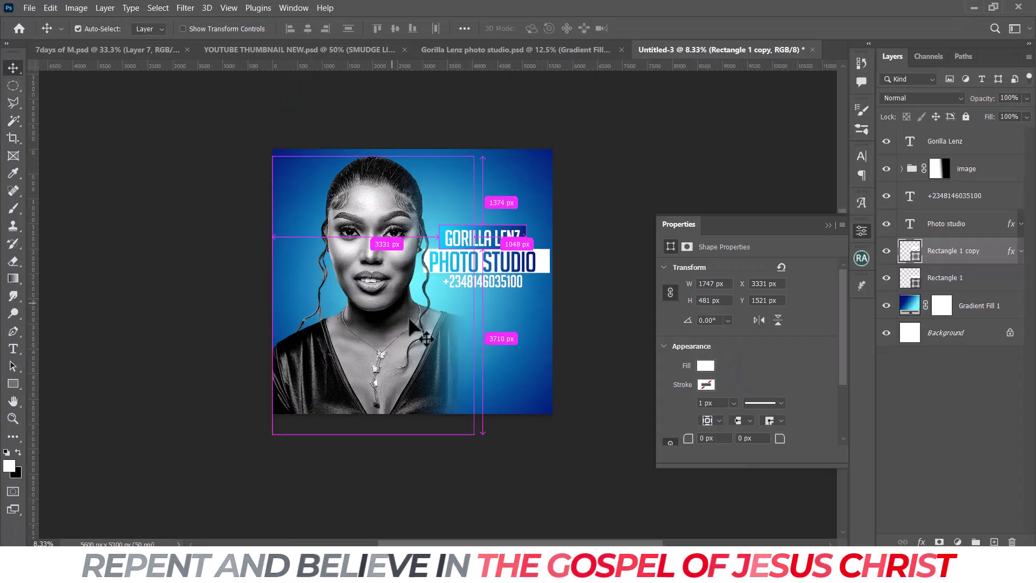
Duplicate the bar down behind the phone number and shorten it to 1747 × 367 px
{"action": "mouse_move", "coordinate": [474, 231]}
{"action": "left_mouse_down", "text": "alt"}
{"action": "mouse_move", "coordinate": [536, 268]}
{"action": "mouse_move", "coordinate": [538, 324]}
{"action": "left_mouse_up", "text": "alt"}
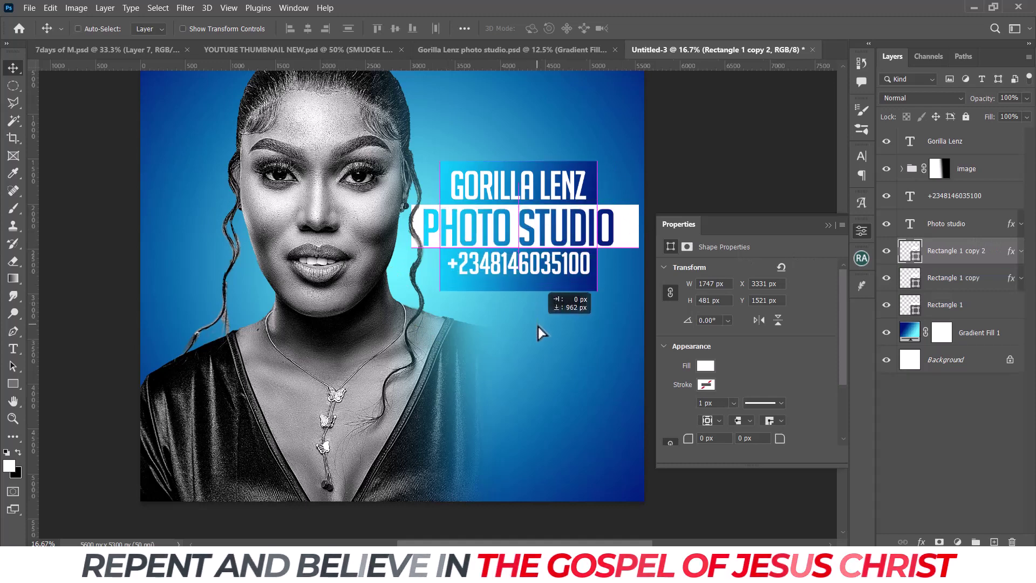
{"action": "key", "text": "Down"}
{"action": "key", "text": "Down"}
{"action": "key", "text": "Down"}
{"action": "key", "text": "Down"}
{"action": "key", "text": "Down"}
{"action": "key", "text": "Down"}
{"action": "key", "text": "Down"}
{"action": "key", "text": "Down"}
{"action": "key", "text": "Down"}
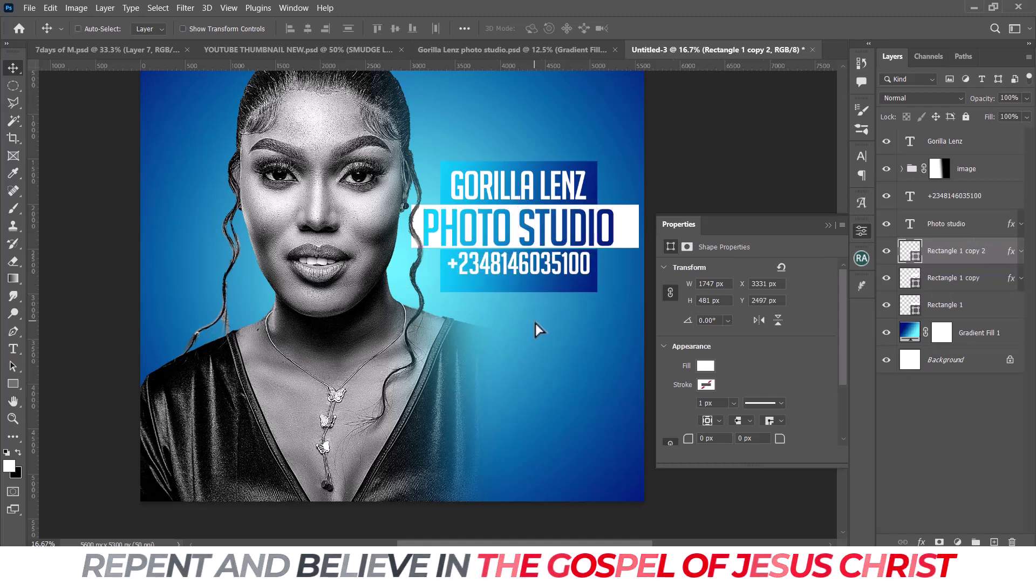
{"action": "key", "text": "ctrl+t"}
{"action": "left_click_drag", "start_coordinate": [519, 292], "coordinate": [519, 283]}
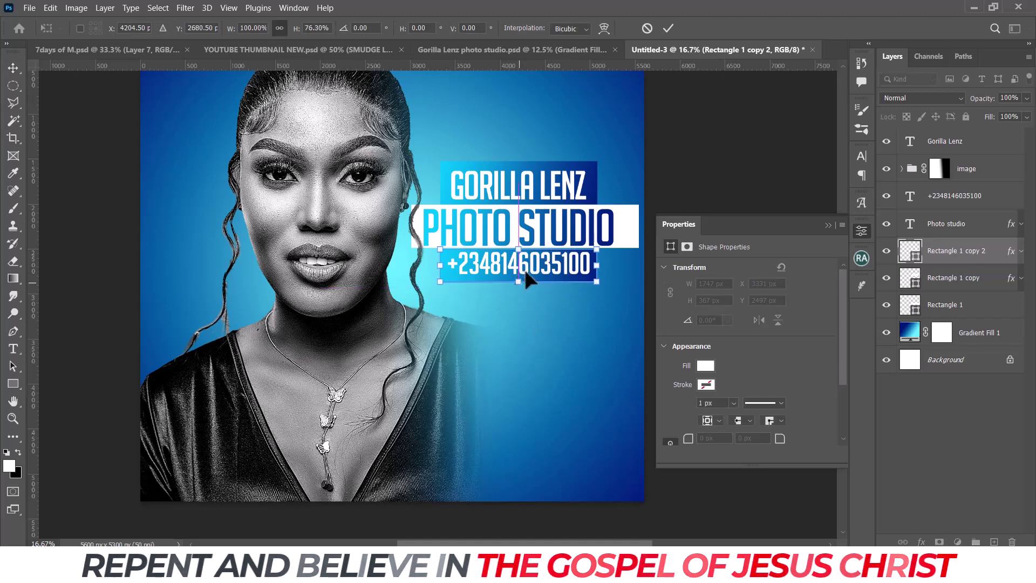
{"action": "key", "text": "Return"}
Compare the flyer with the reference image, then select the Gorilla Lenz layer
{"action": "key", "text": "alt+Tab"}
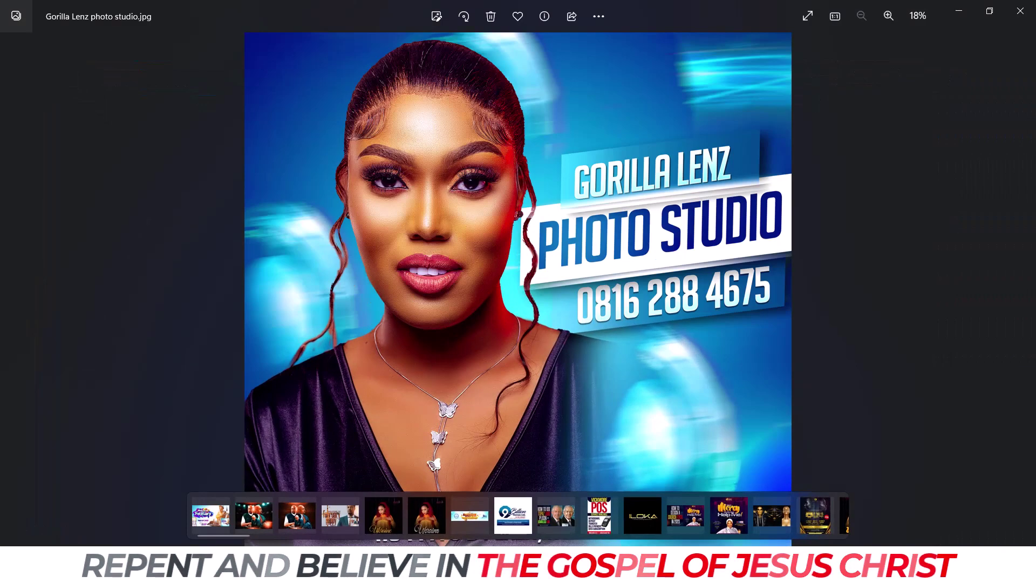
{"action": "key", "text": "alt+Tab"}
{"action": "key", "text": "alt+Tab"}
{"action": "key", "text": "alt+Tab"}
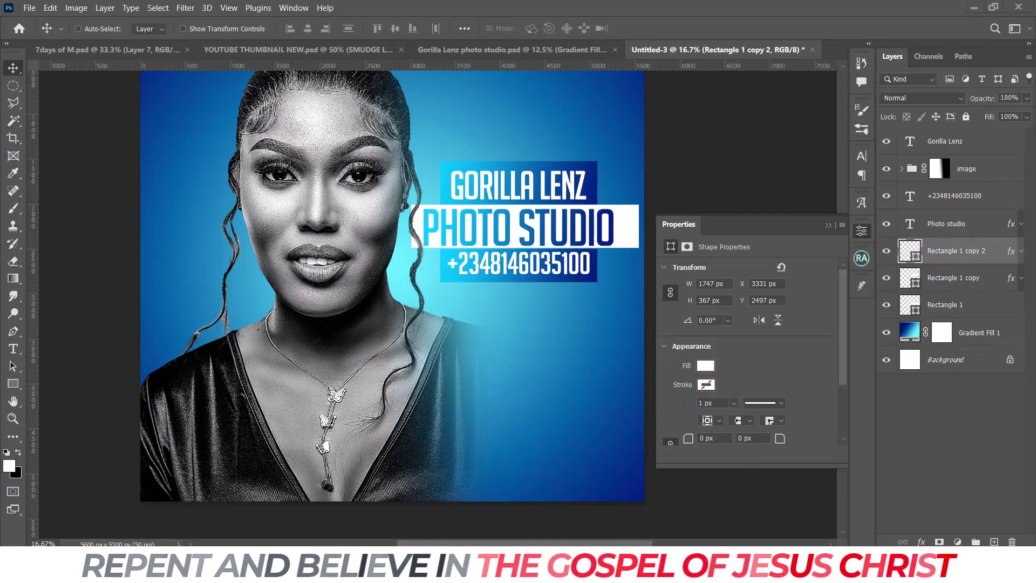
{"action": "key", "text": "alt+Tab"}
{"action": "key", "text": "alt+Tab"}
{"action": "key", "text": "alt+Tab"}
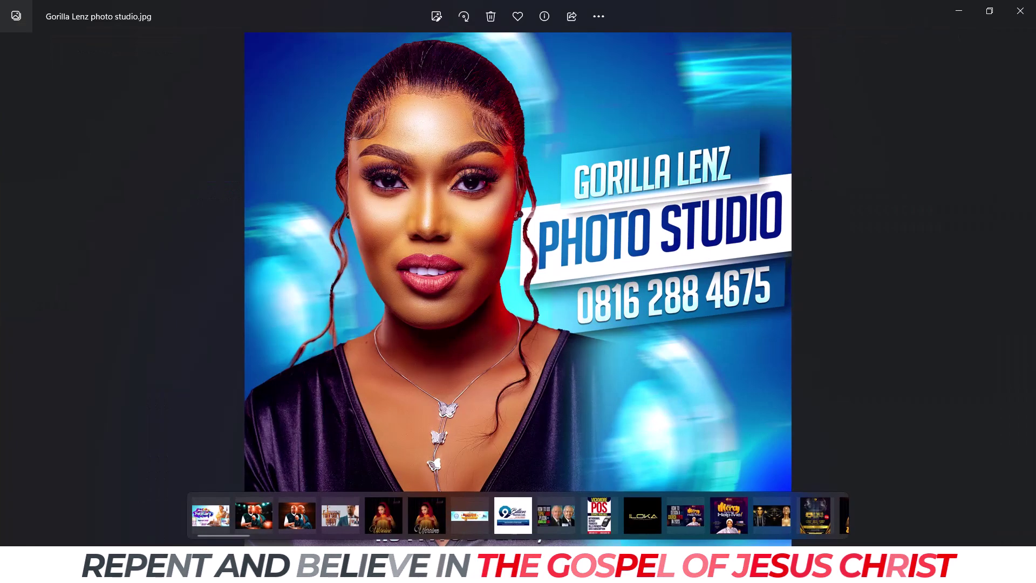
{"action": "key", "text": "alt+Tab"}
{"action": "left_click", "coordinate": [516, 194], "text": "ctrl"}
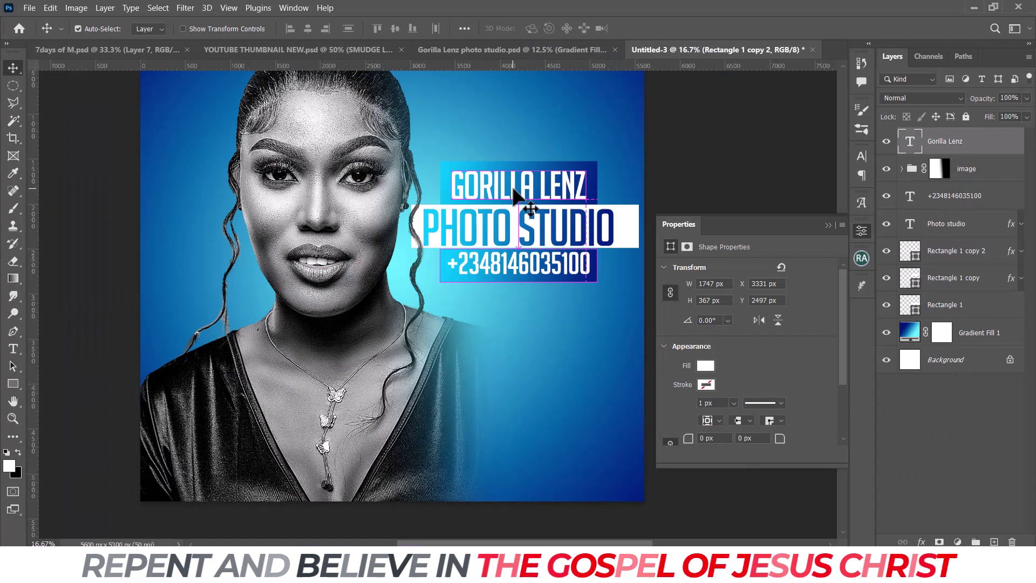
{"action": "left_click", "coordinate": [979, 150]}
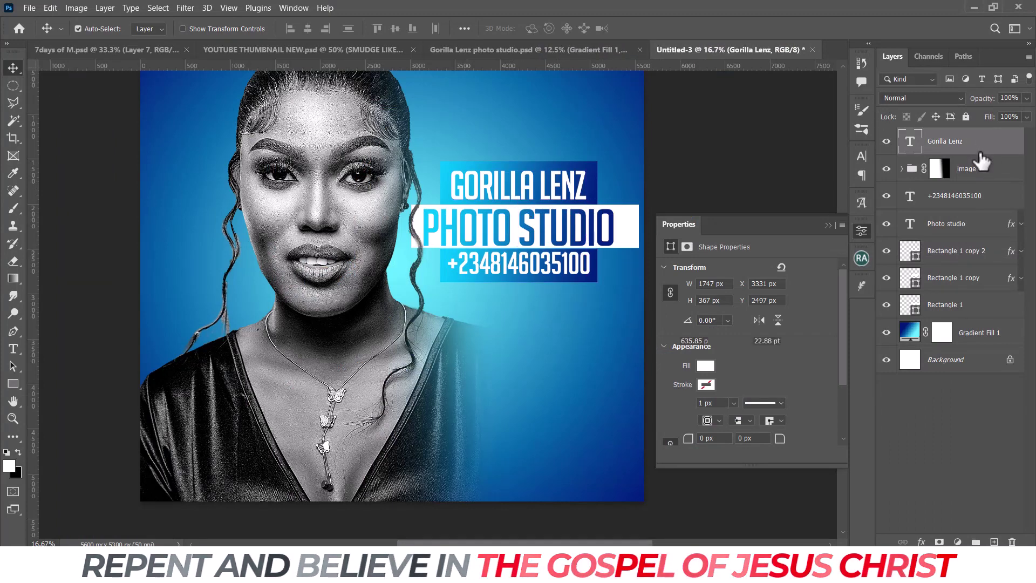
Add a Gradient Overlay to the GORILLA LENZ text using the white-to-transparent preset
{"action": "double_click", "coordinate": [980, 151]}
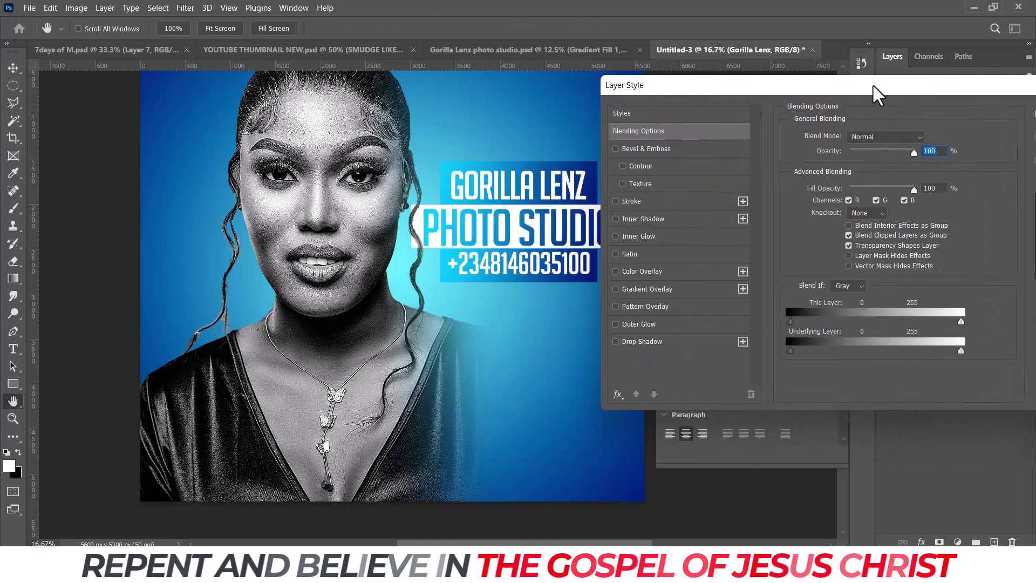
{"action": "left_click_drag", "start_coordinate": [873, 86], "coordinate": [873, 85]}
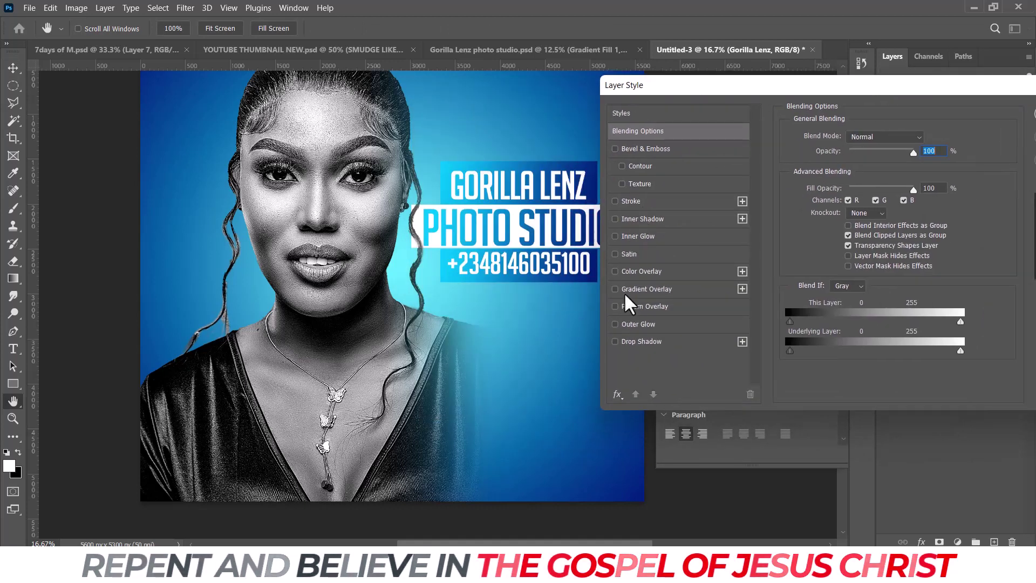
{"action": "left_click", "coordinate": [631, 290]}
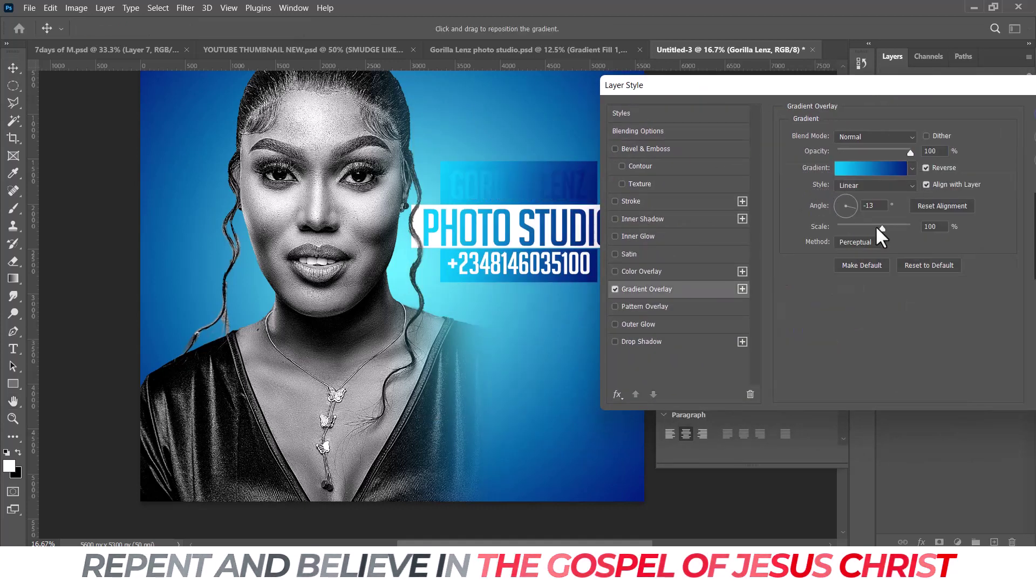
{"action": "left_click", "coordinate": [869, 171]}
{"action": "left_click", "coordinate": [742, 107]}
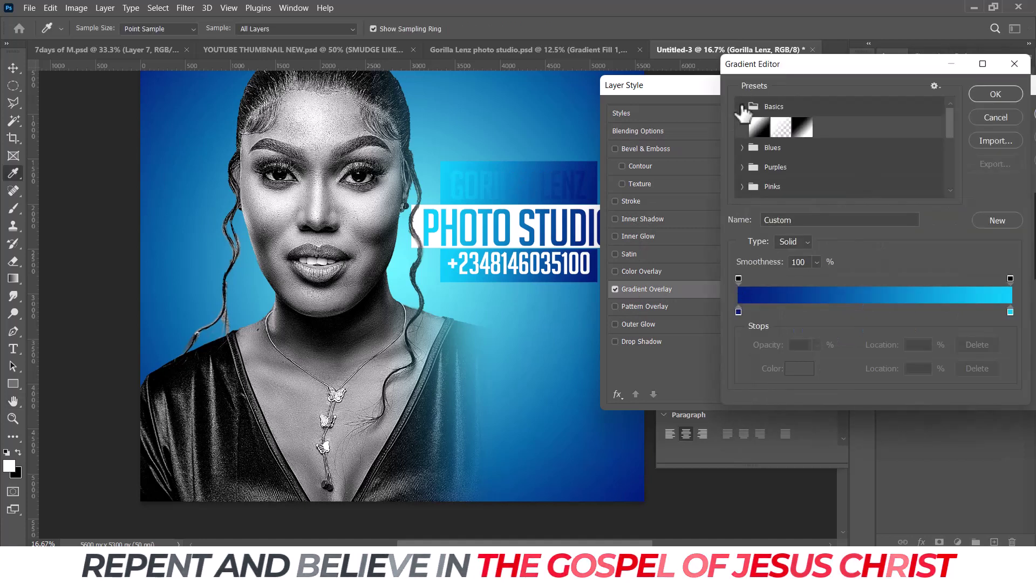
{"action": "left_click", "coordinate": [758, 127]}
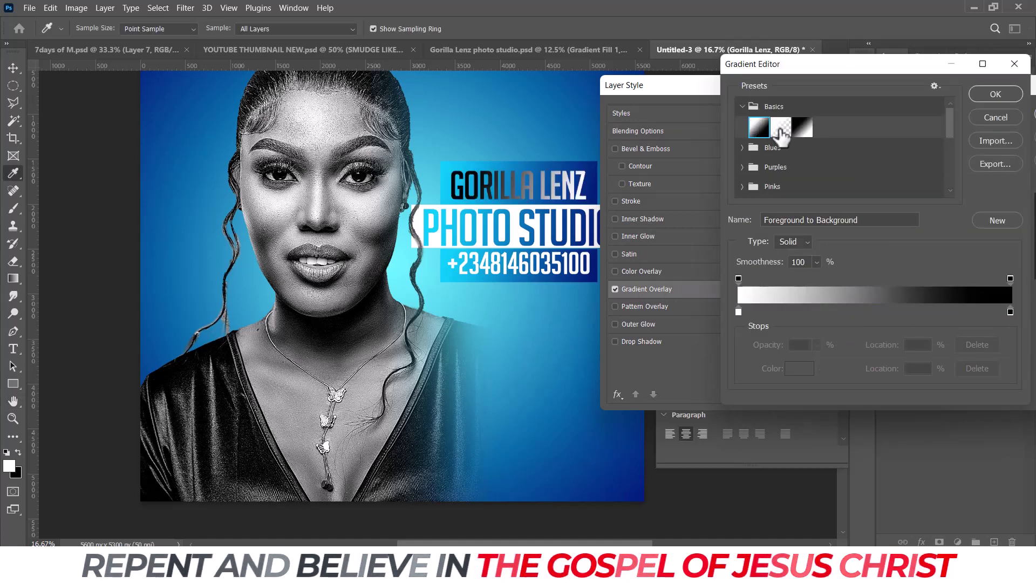
{"action": "left_click", "coordinate": [781, 130]}
Set the gradient's left stop to cyan sampled from the photo background
{"action": "left_click", "coordinate": [738, 312]}
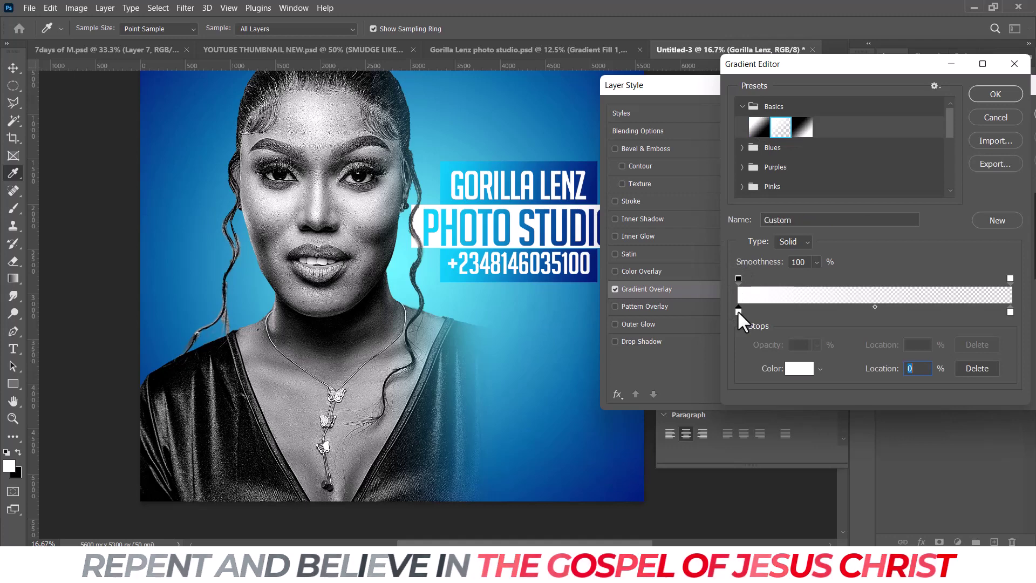
{"action": "double_click", "coordinate": [738, 311]}
{"action": "left_click", "coordinate": [400, 262]}
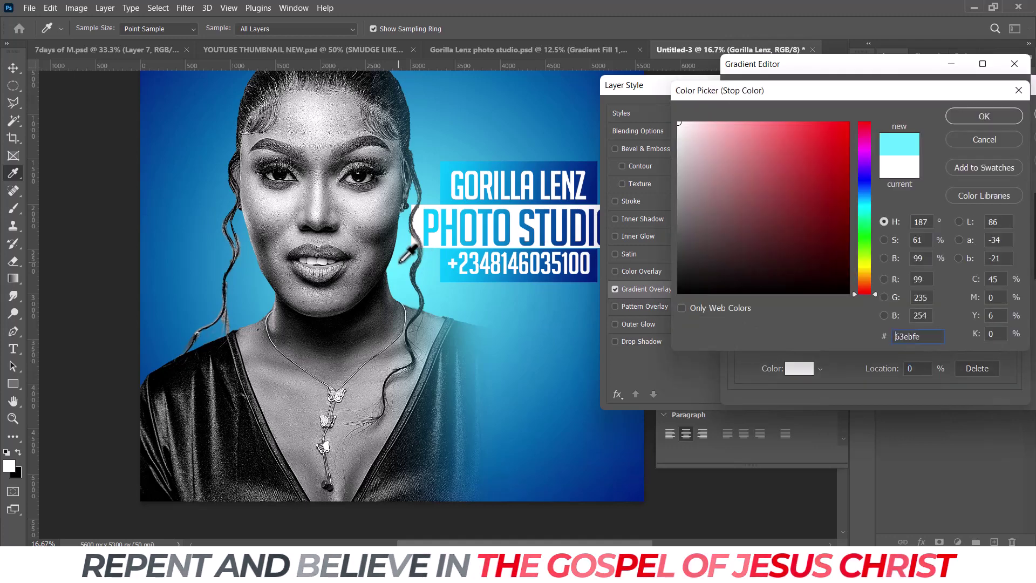
{"action": "left_click", "coordinate": [958, 115]}
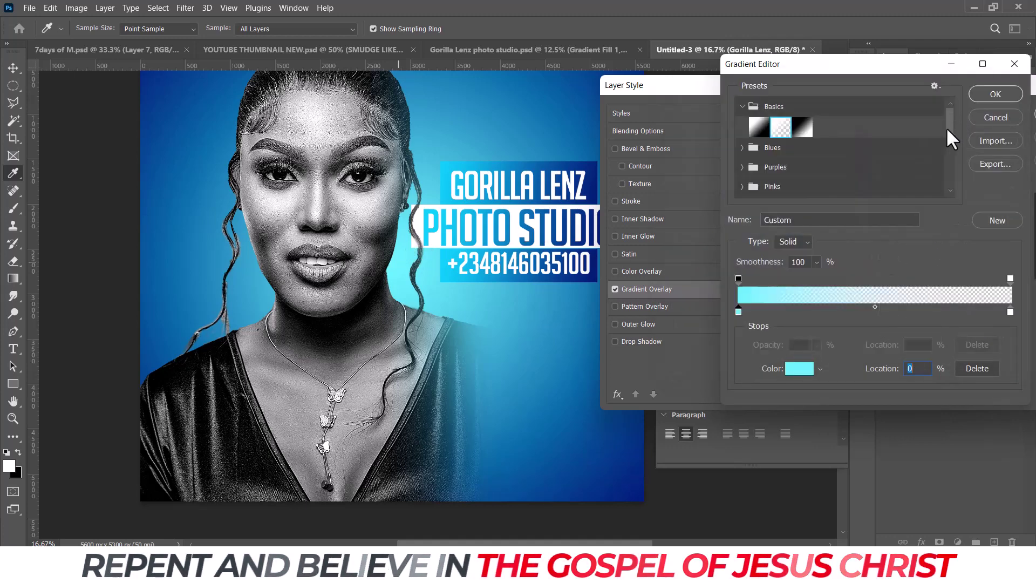
{"action": "left_click", "coordinate": [985, 93]}
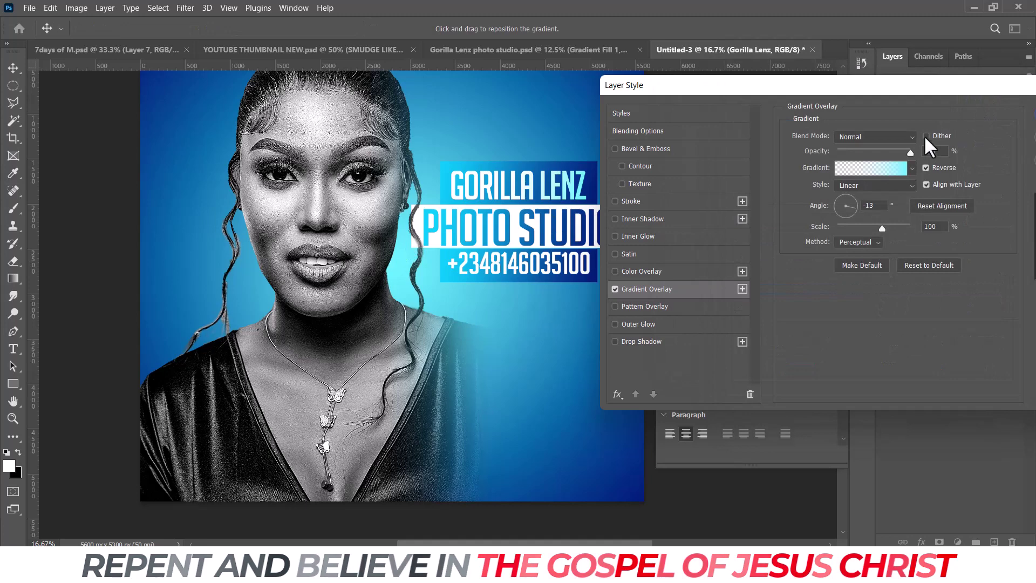
Set the gradient angle to 90° and scale to 150%, and enable a Drop Shadow
{"action": "left_click", "coordinate": [849, 197]}
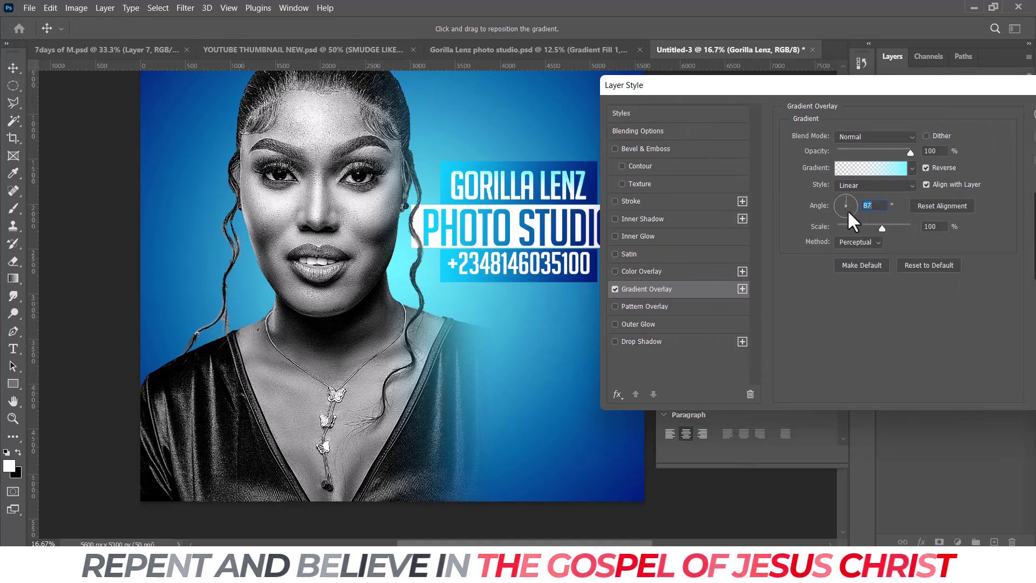
{"action": "left_click", "coordinate": [925, 168]}
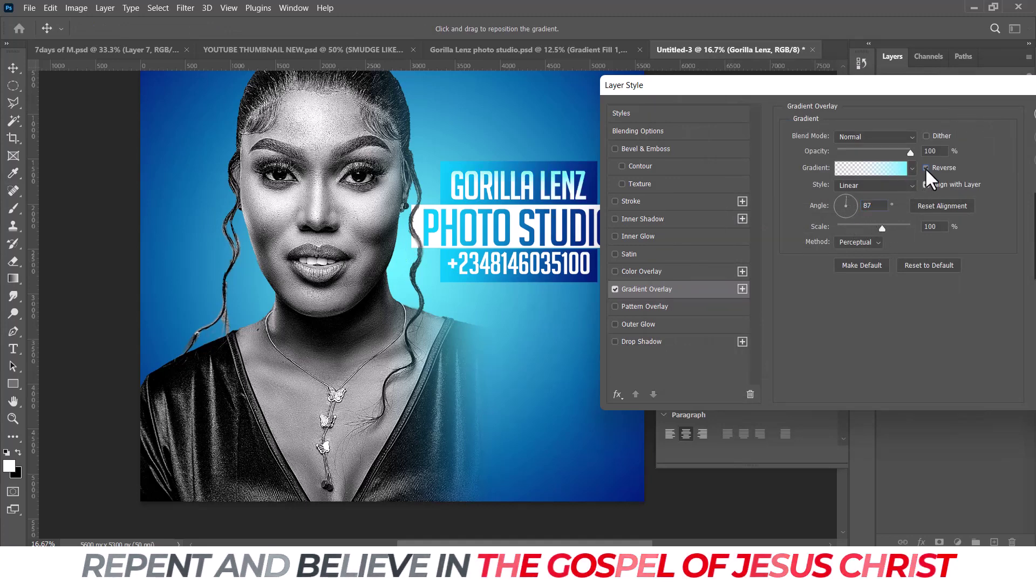
{"action": "left_click", "coordinate": [844, 199]}
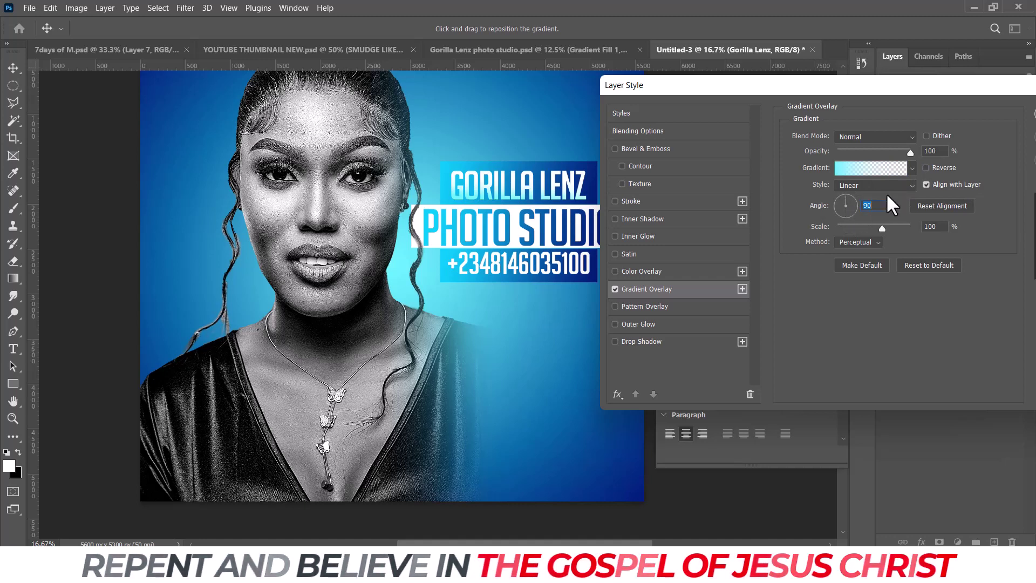
{"action": "left_click_drag", "start_coordinate": [870, 227], "coordinate": [911, 228]}
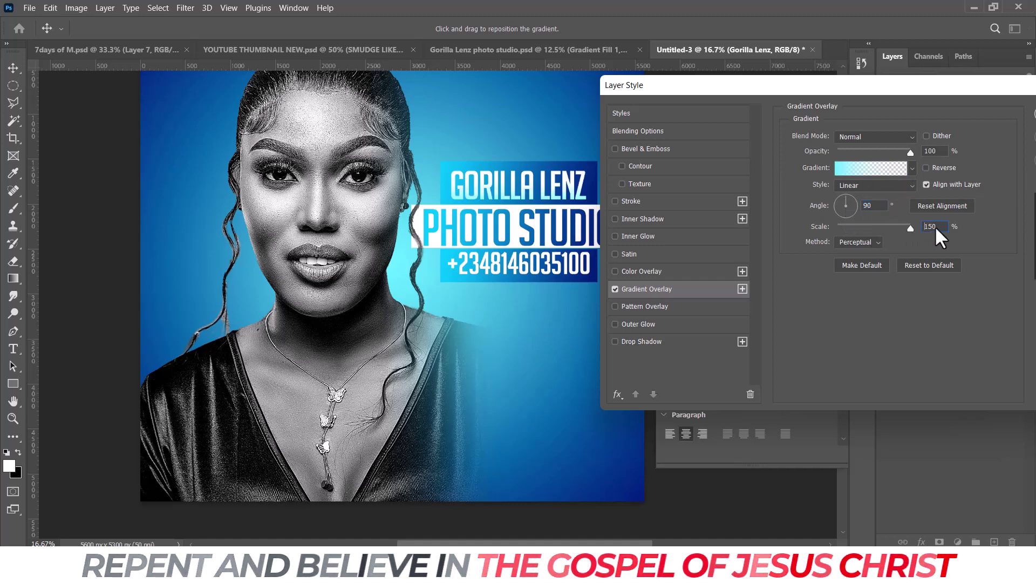
{"action": "left_click", "coordinate": [615, 342]}
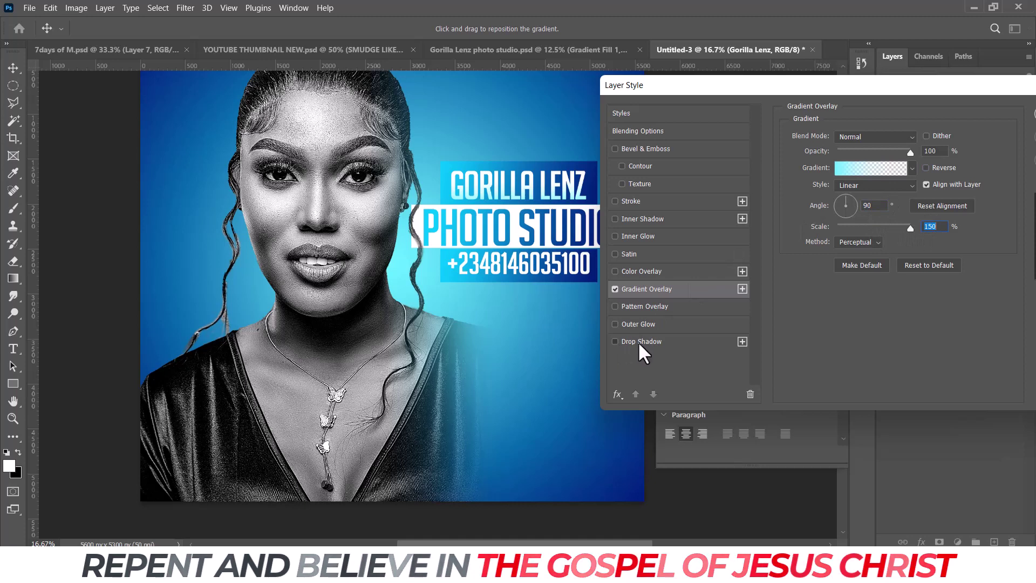
{"action": "left_click", "coordinate": [689, 340]}
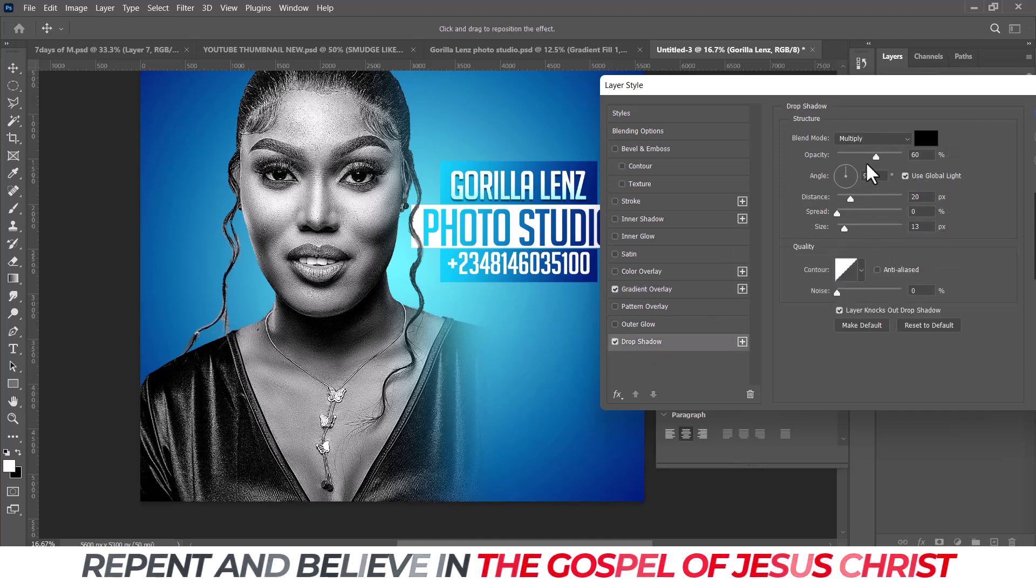
Set the drop shadow size to 27 px and add a 100%-opacity, larger Inner Glow
{"action": "left_click_drag", "start_coordinate": [845, 229], "coordinate": [848, 231]}
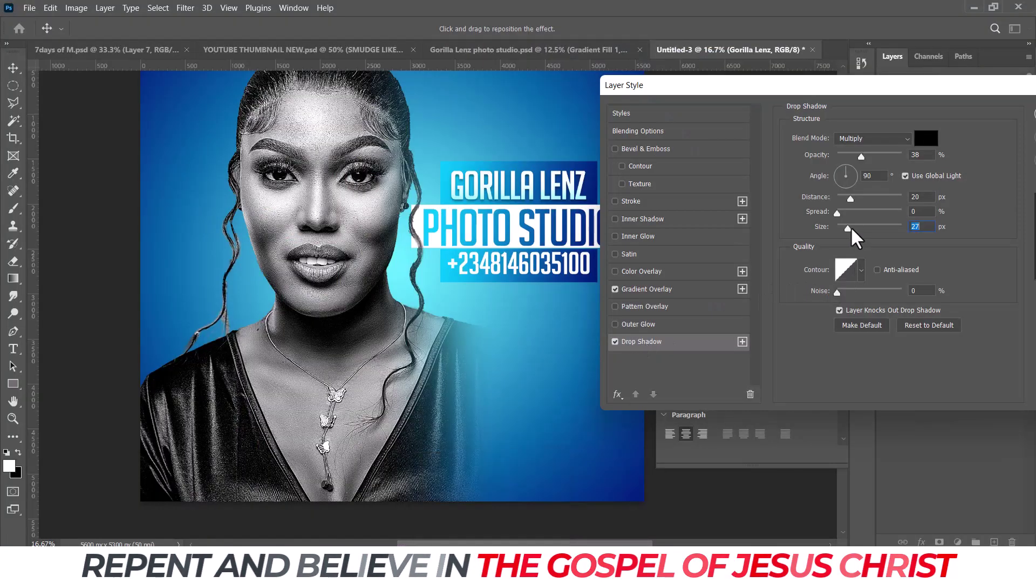
{"action": "left_click", "coordinate": [615, 237]}
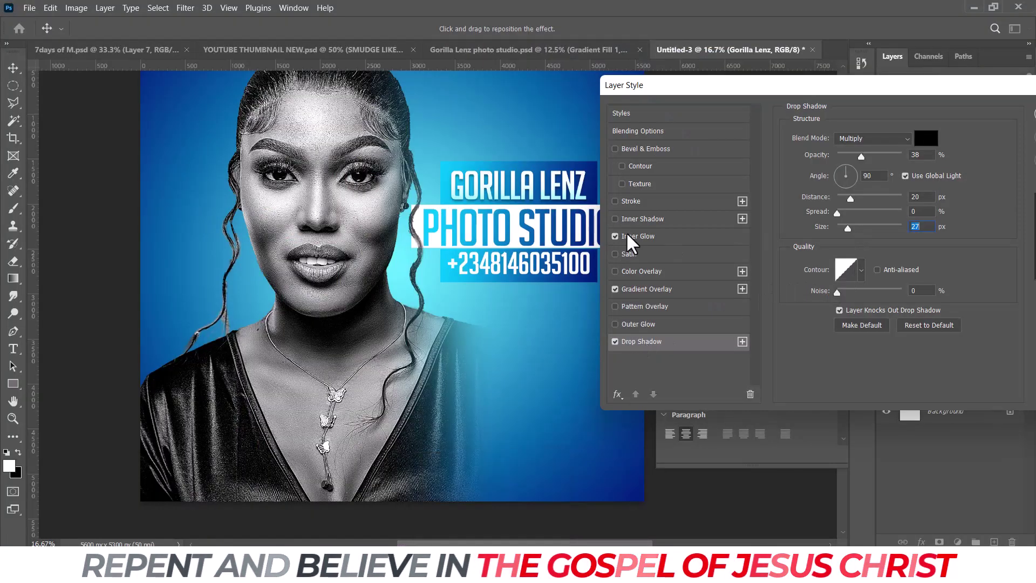
{"action": "left_click", "coordinate": [634, 237]}
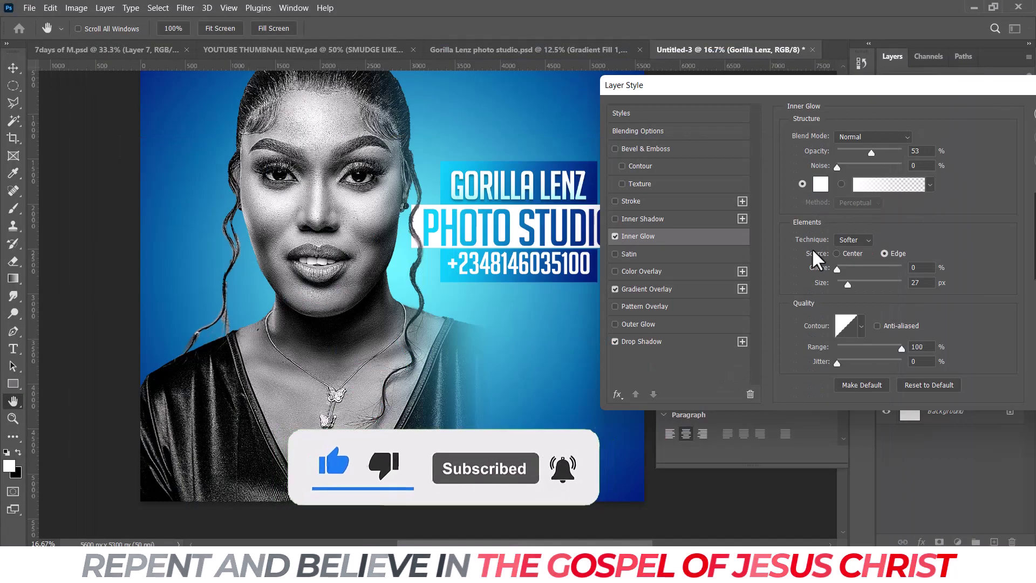
{"action": "left_click_drag", "start_coordinate": [870, 152], "coordinate": [902, 153]}
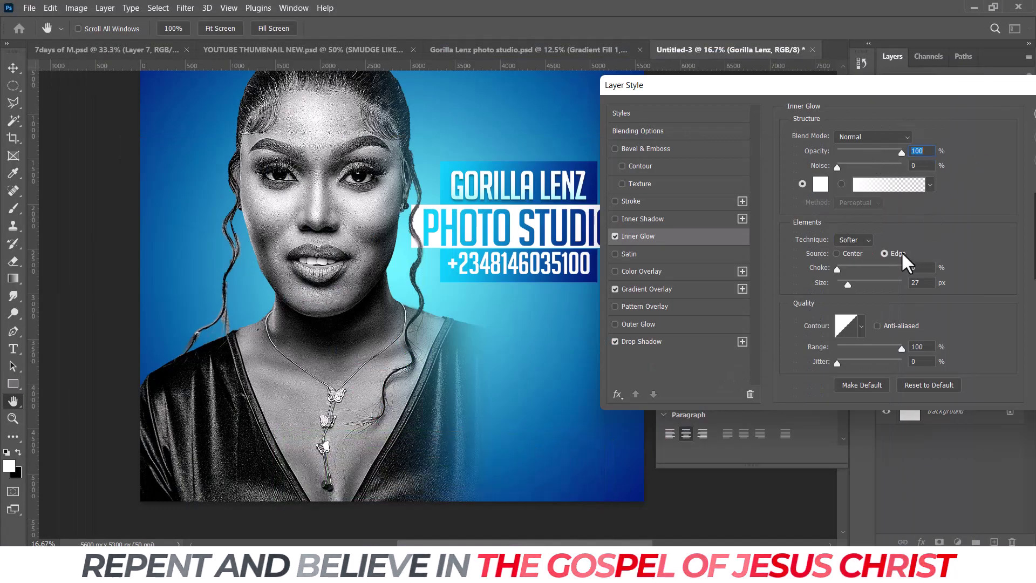
{"action": "left_click_drag", "start_coordinate": [848, 284], "coordinate": [860, 284]}
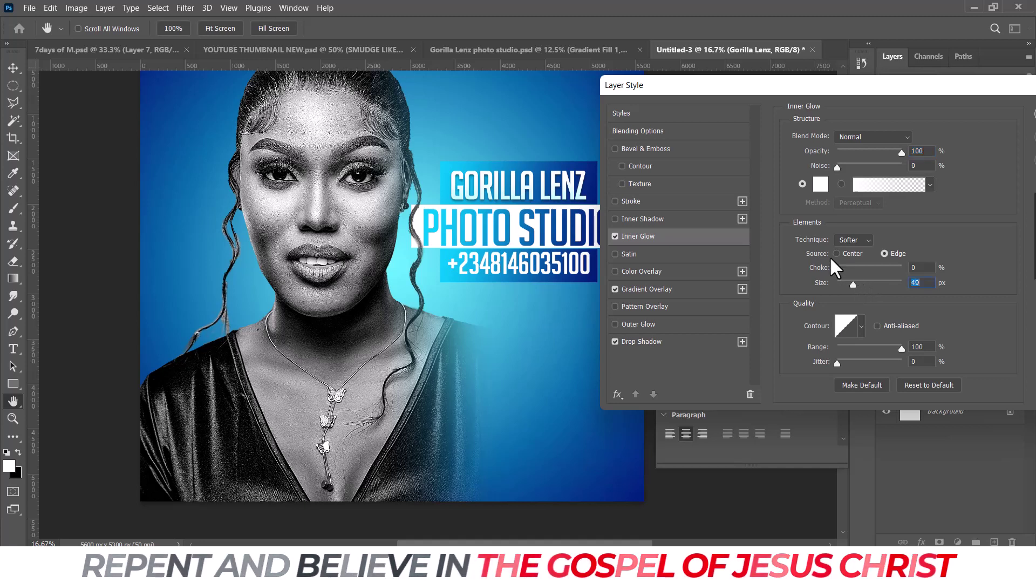
Darken the drop shadow to 69% opacity, 12 px distance, 10 px size and apply
{"action": "left_click", "coordinate": [641, 342]}
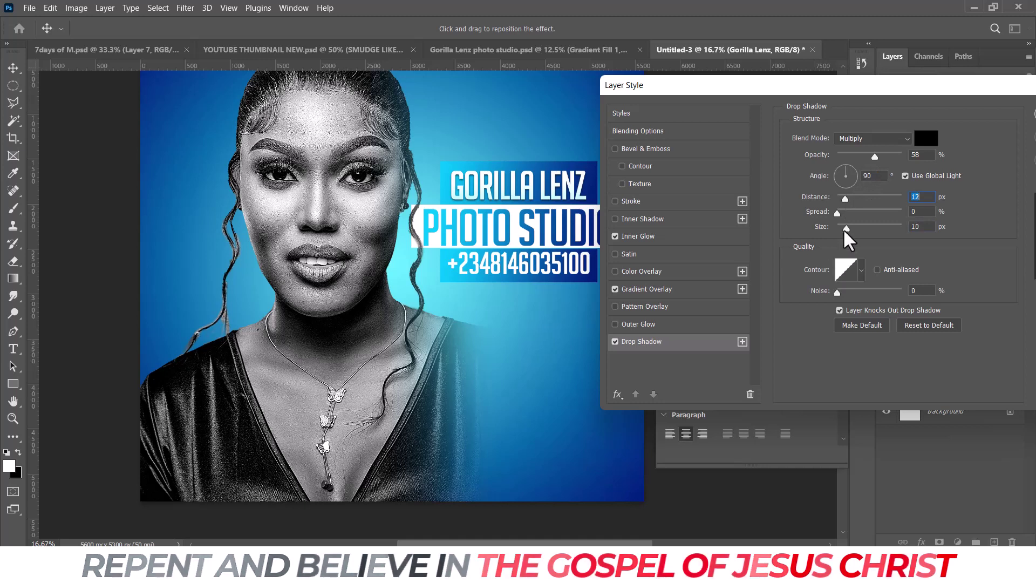
{"action": "mouse_move", "coordinate": [875, 156]}
{"action": "left_mouse_down"}
{"action": "mouse_move", "coordinate": [888, 155]}
{"action": "mouse_move", "coordinate": [881, 150]}
{"action": "left_mouse_up"}
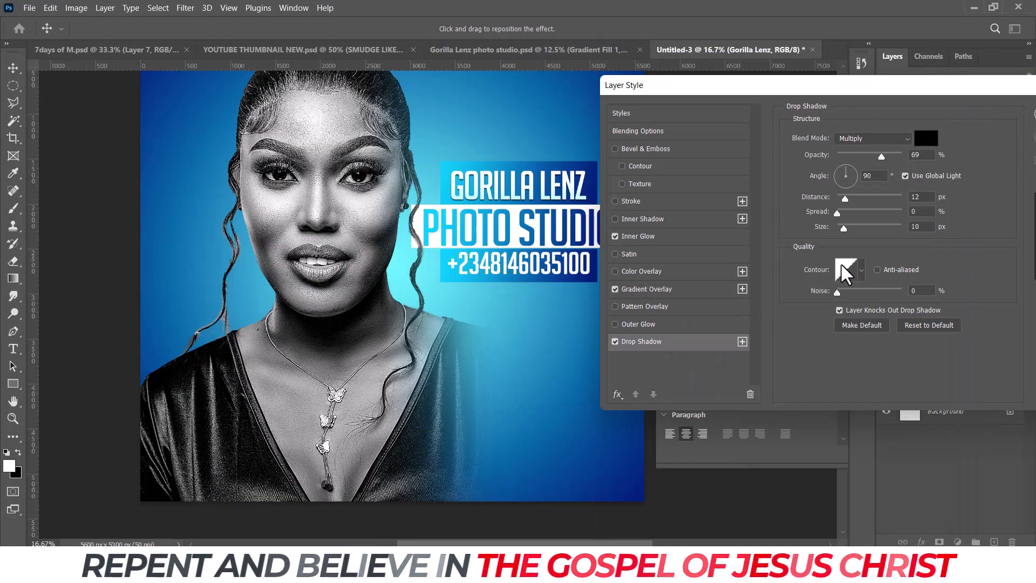
{"action": "key", "text": "Return"}
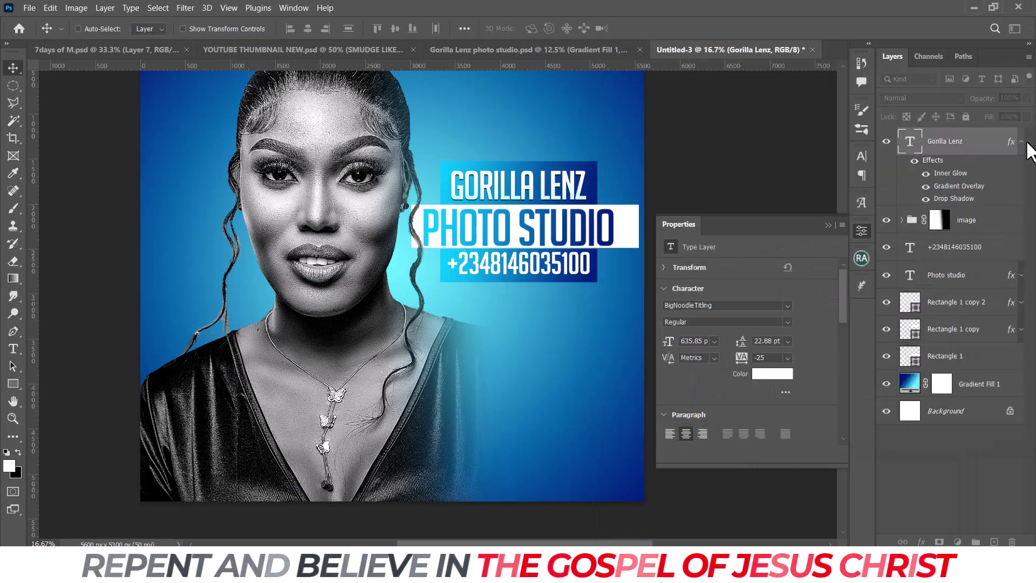
Copy the Gorilla Lenz layer style and paste it onto the phone number layer
{"action": "right_click", "coordinate": [955, 141]}
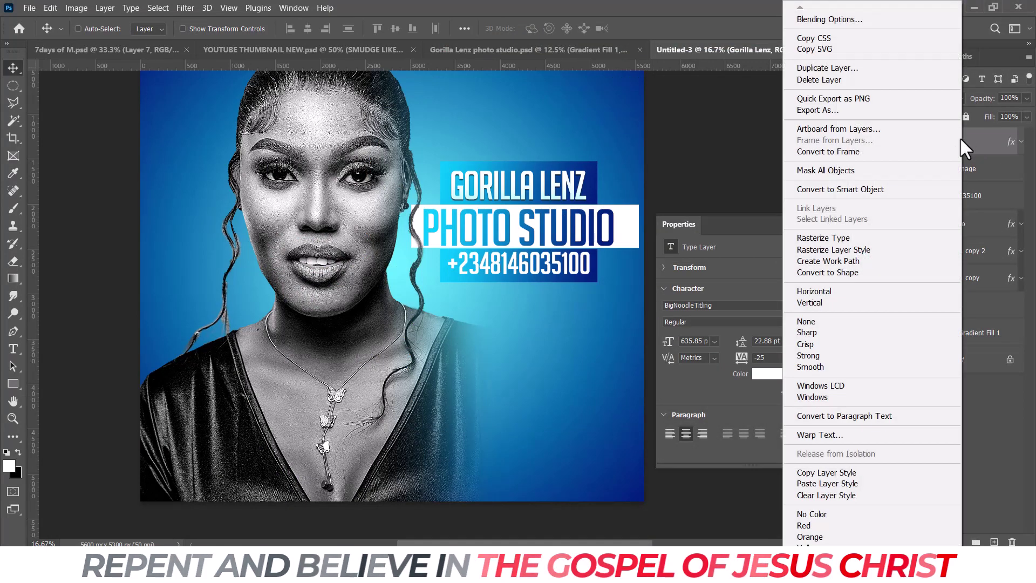
{"action": "left_click", "coordinate": [846, 472]}
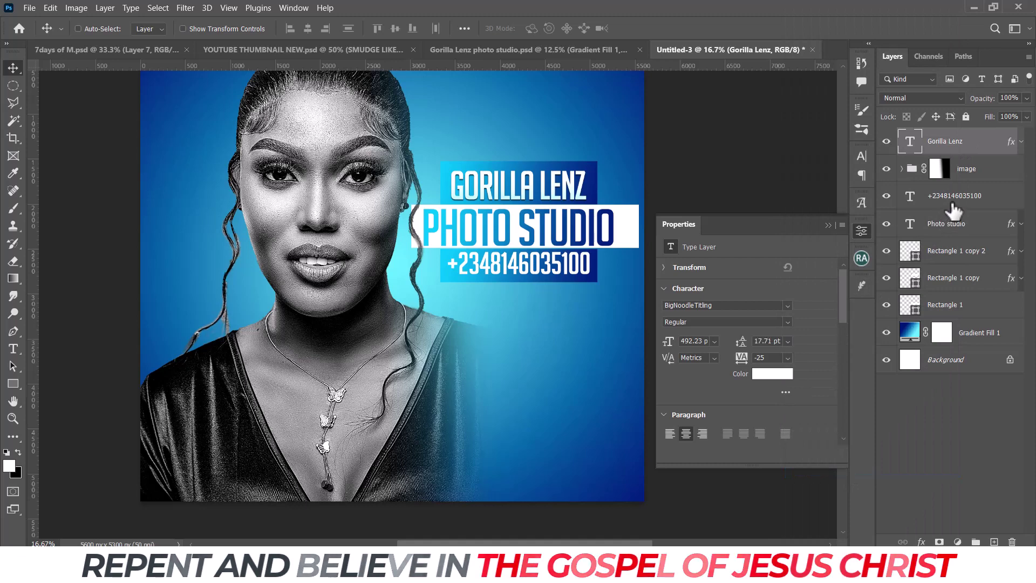
{"action": "left_click", "coordinate": [952, 205]}
{"action": "right_click", "coordinate": [953, 208]}
{"action": "left_click", "coordinate": [831, 481]}
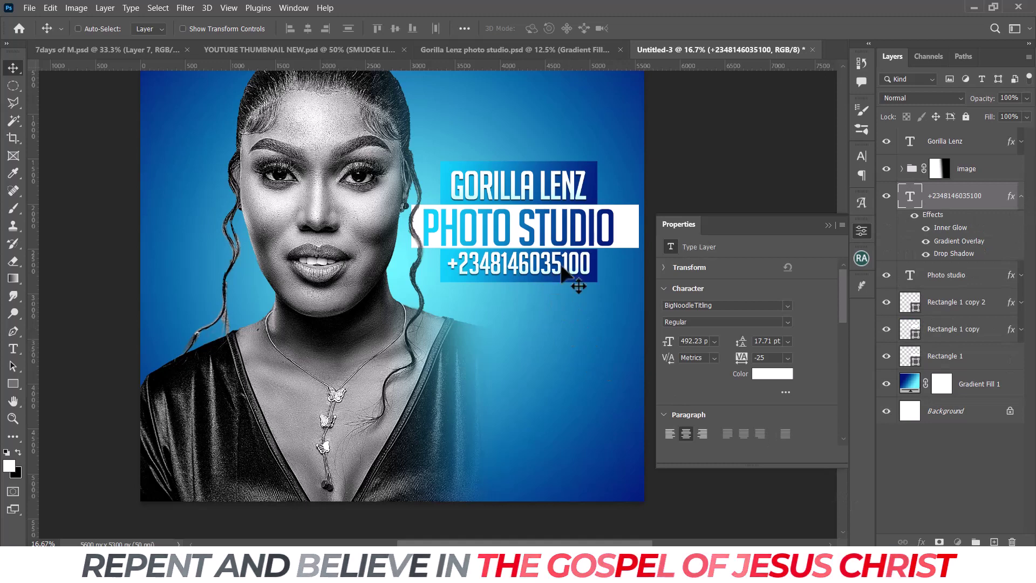
{"action": "left_click", "coordinate": [1021, 196]}
Try Faux Italic on the phone number, then undo it
{"action": "left_click", "coordinate": [861, 231]}
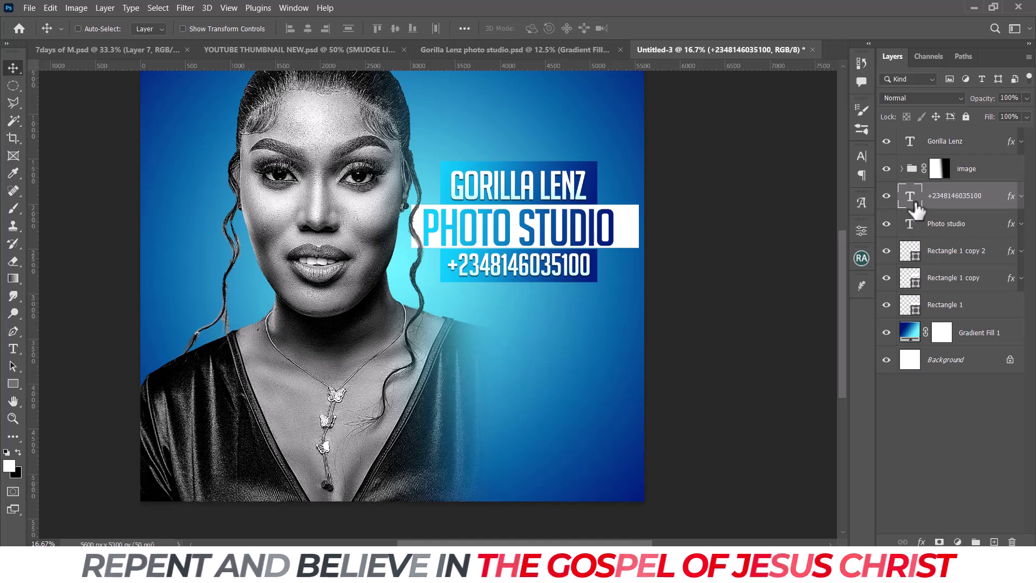
{"action": "left_click", "coordinate": [862, 156]}
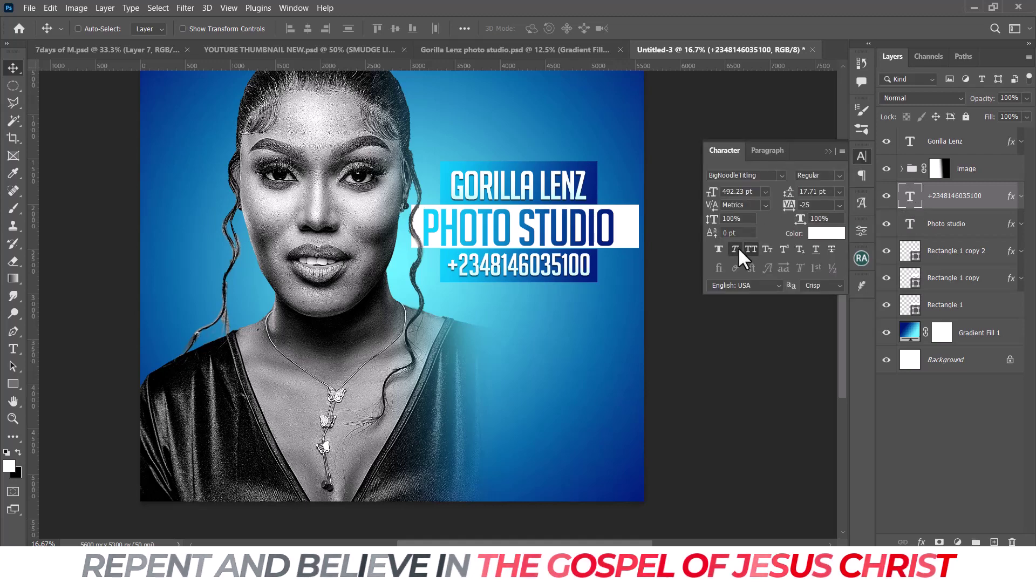
{"action": "left_click", "coordinate": [736, 248]}
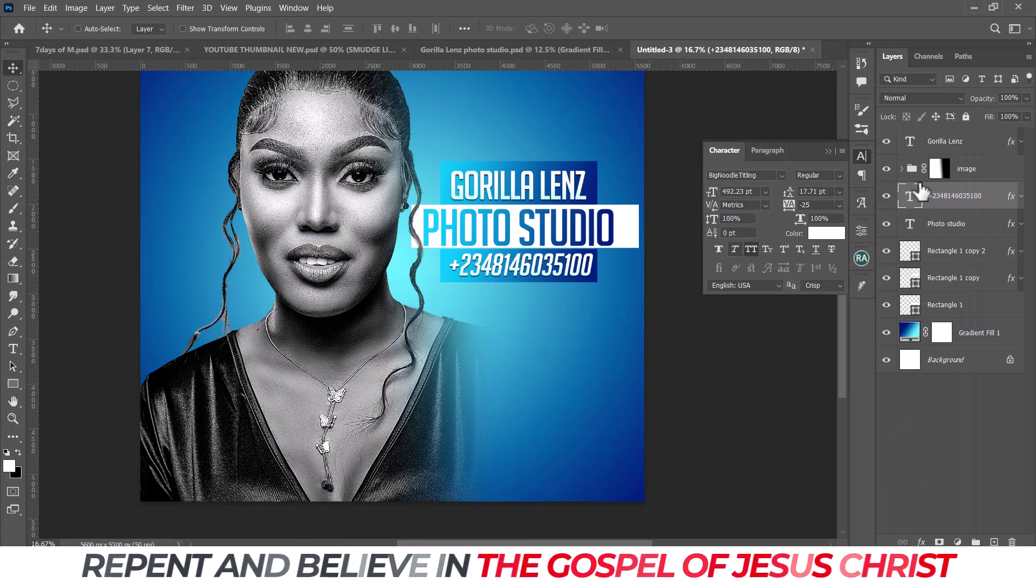
{"action": "key", "text": "ctrl+z"}
{"action": "key", "text": "ctrl+z"}
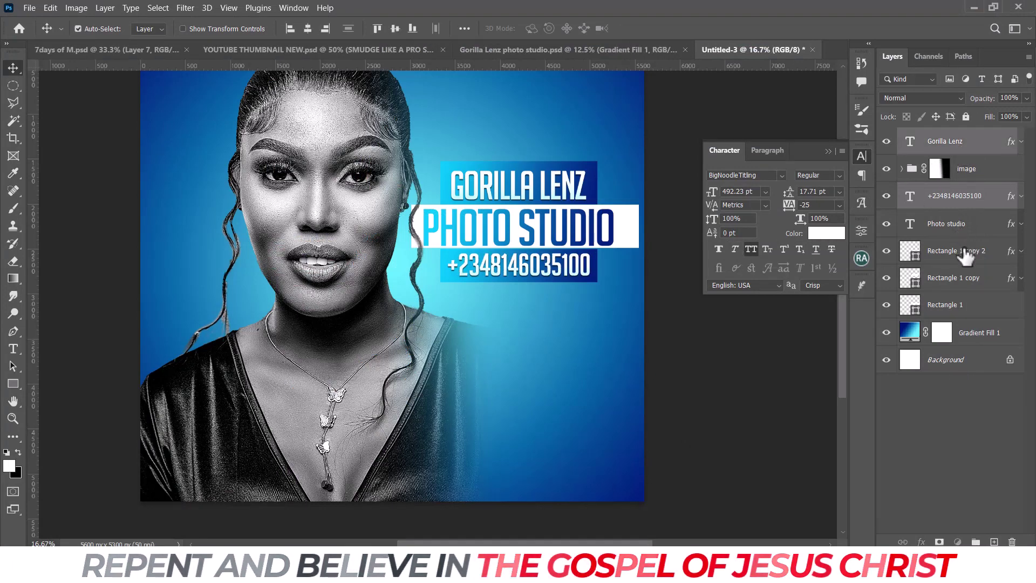
{"action": "key", "text": "ctrl+z"}
{"action": "key", "text": "ctrl+z"}
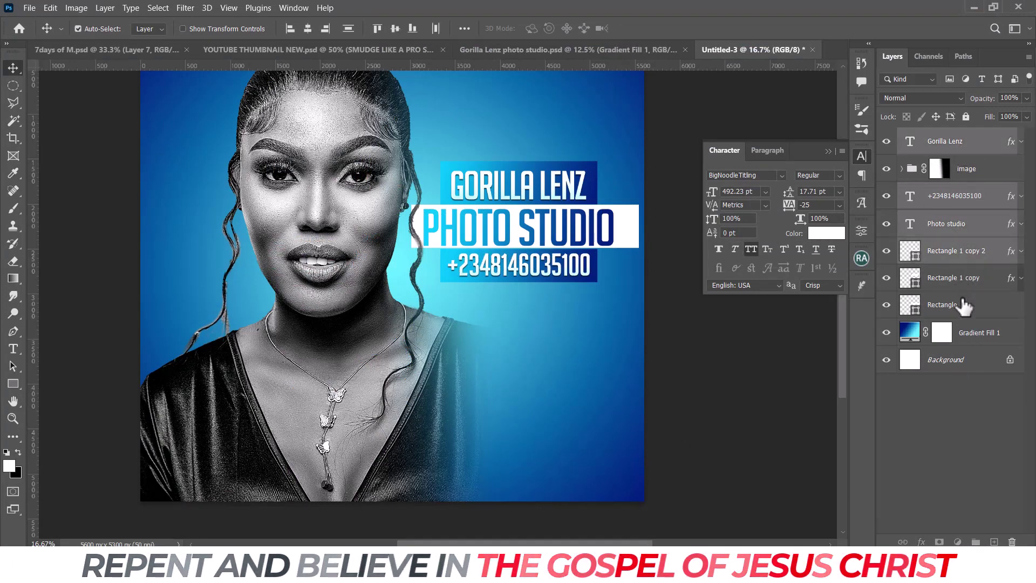
Skew the selected text and bar layers so the block tilts upward to the right
{"action": "left_click", "coordinate": [964, 306], "text": "shift"}
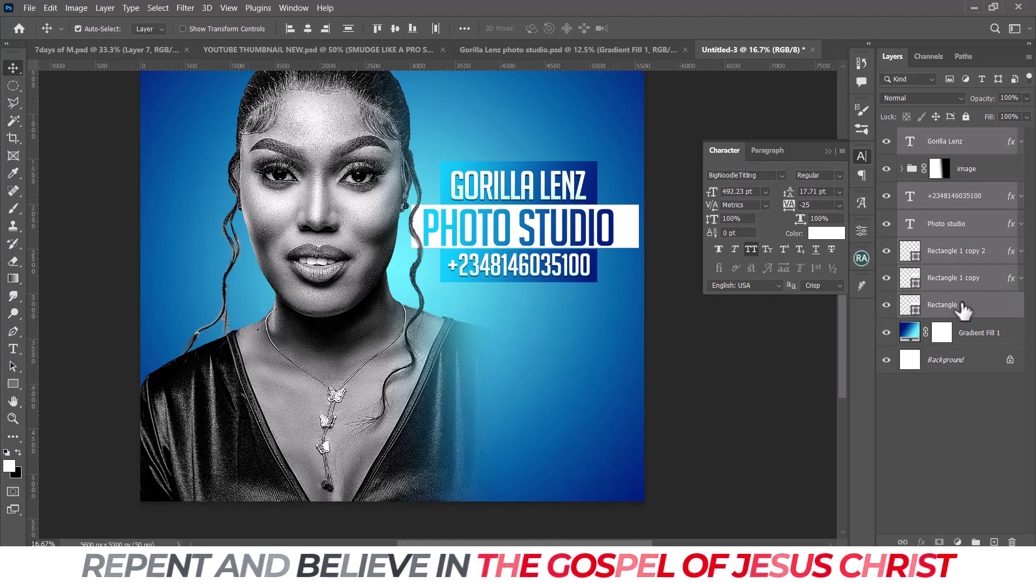
{"action": "key", "text": "ctrl+t"}
{"action": "right_click", "coordinate": [549, 264]}
{"action": "left_click", "coordinate": [594, 313]}
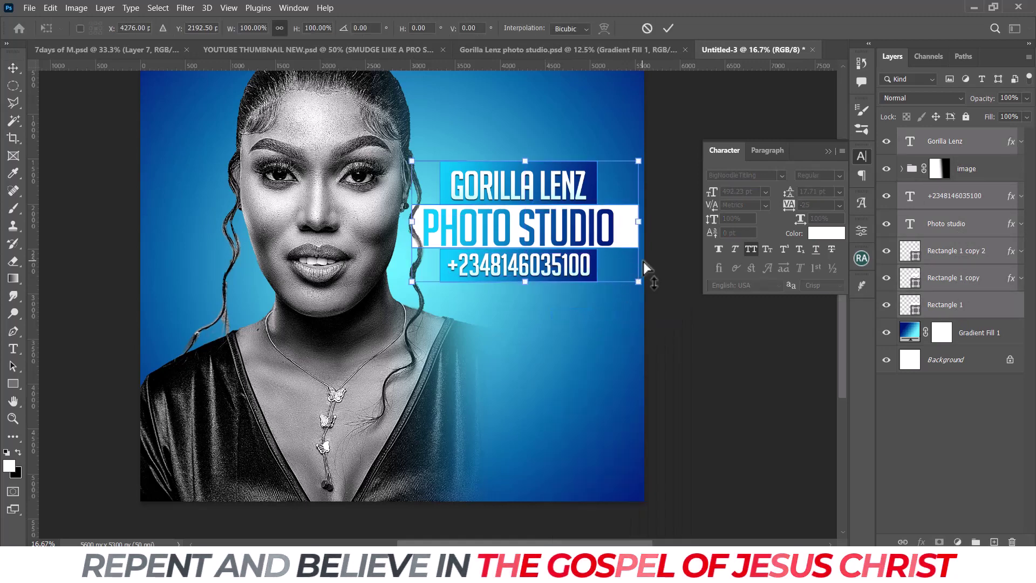
{"action": "left_click_drag", "start_coordinate": [643, 259], "coordinate": [643, 247]}
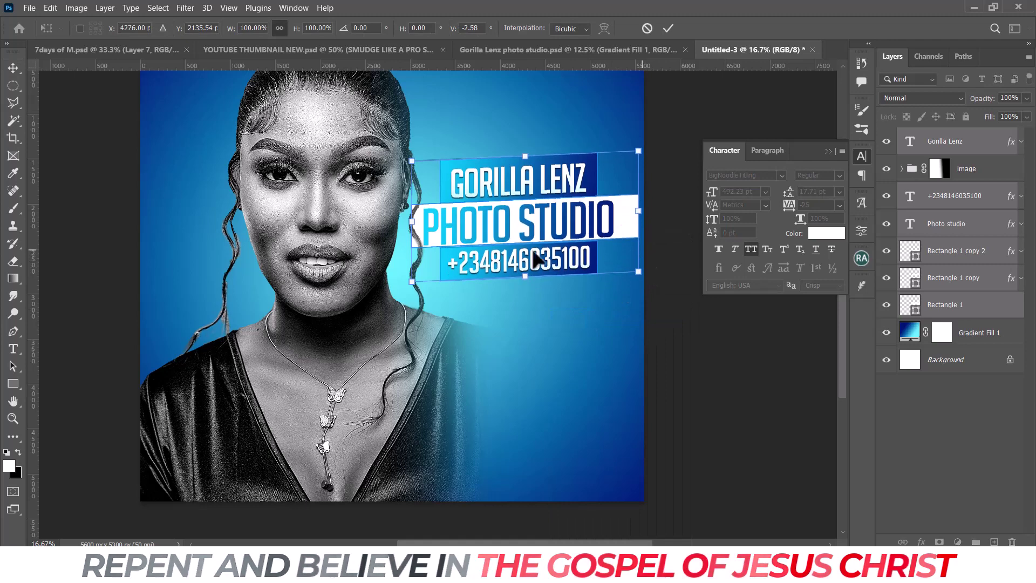
{"action": "left_click_drag", "start_coordinate": [408, 255], "coordinate": [407, 268]}
{"action": "left_click_drag", "start_coordinate": [564, 294], "coordinate": [562, 294]}
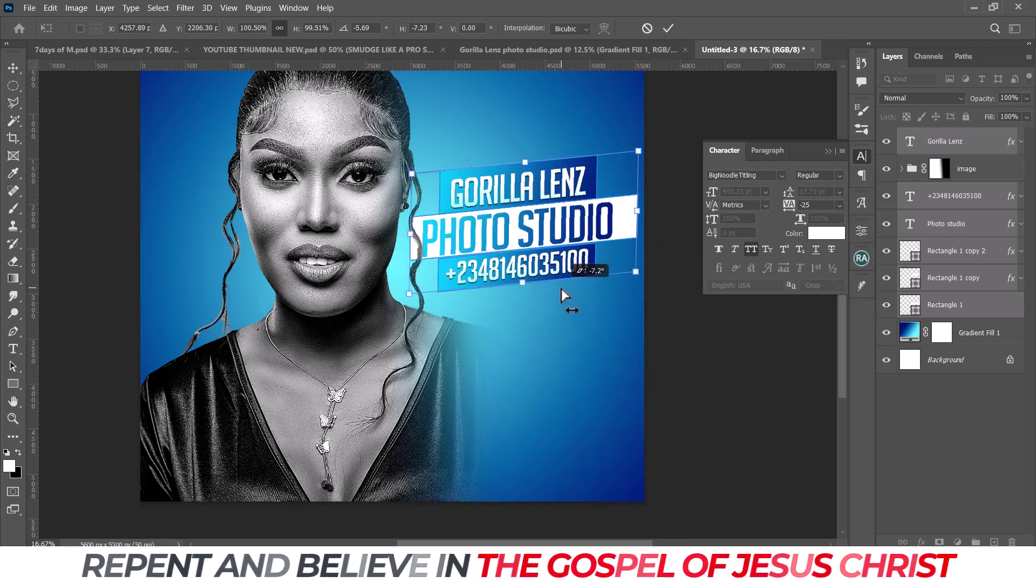
{"action": "left_click_drag", "start_coordinate": [555, 162], "coordinate": [560, 162]}
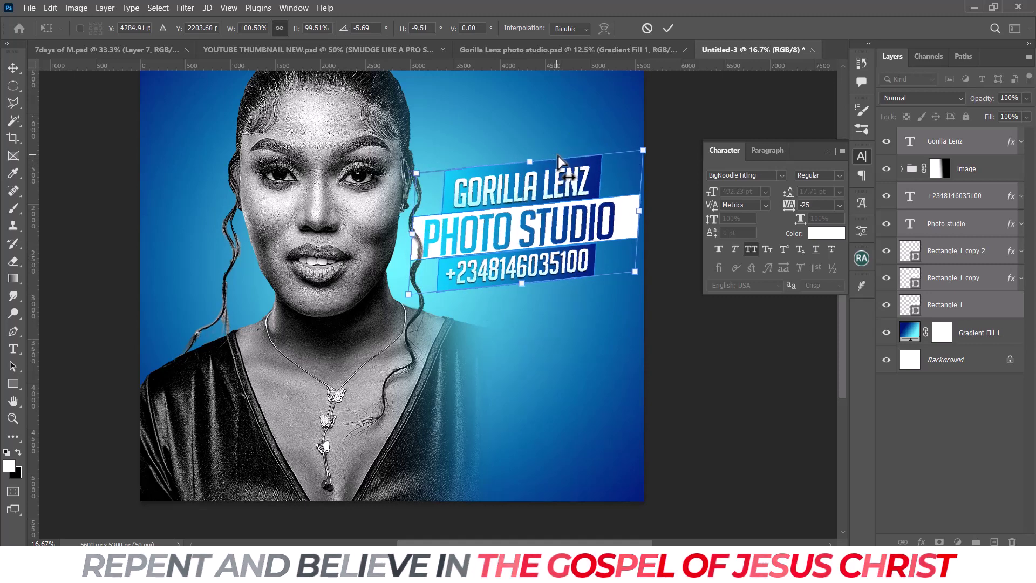
{"action": "left_click_drag", "start_coordinate": [637, 242], "coordinate": [636, 240]}
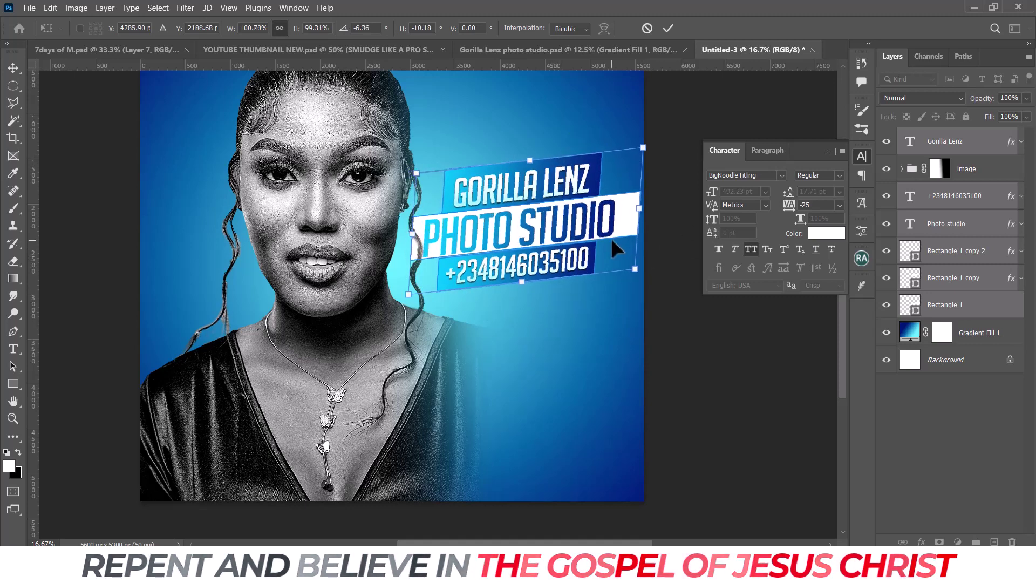
{"action": "key", "text": "Return"}
Shift the tilted block right and enlarge it to about 113%
{"action": "left_click", "coordinate": [505, 518]}
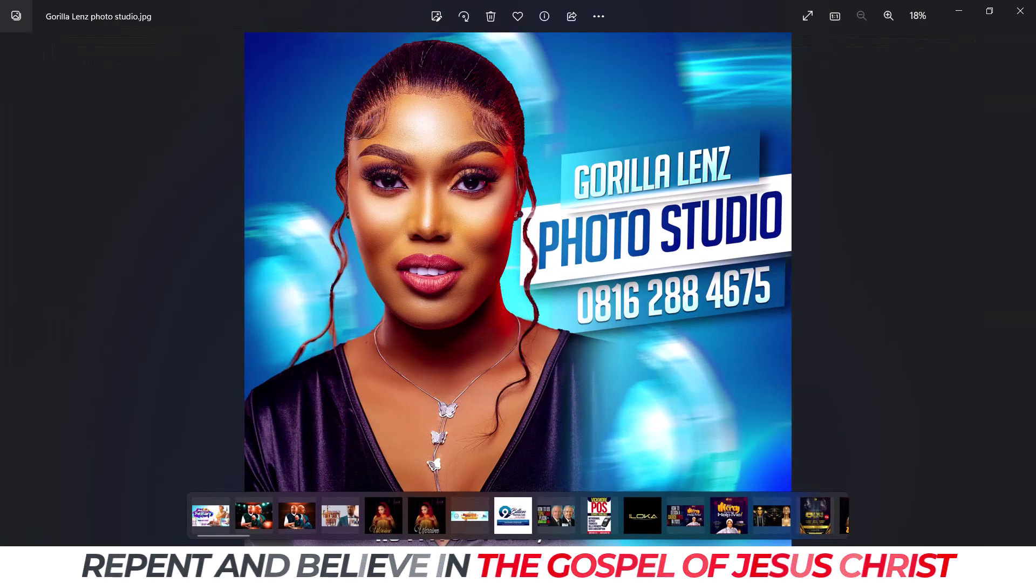
{"action": "key", "text": "alt+Tab"}
{"action": "key", "text": "ctrl+t"}
{"action": "left_click_drag", "start_coordinate": [611, 220], "coordinate": [621, 221]}
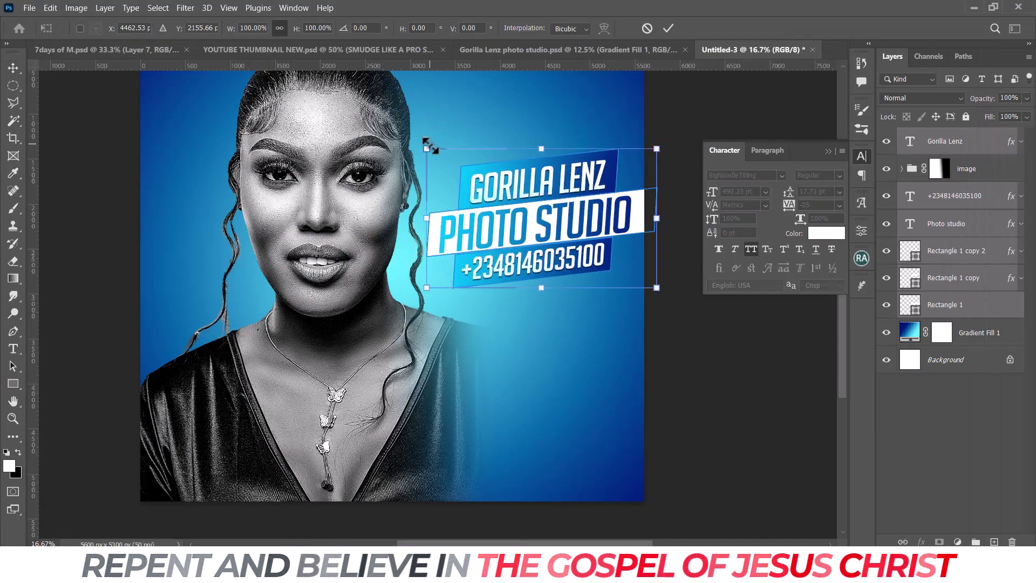
{"action": "left_click_drag", "start_coordinate": [427, 148], "coordinate": [410, 140]}
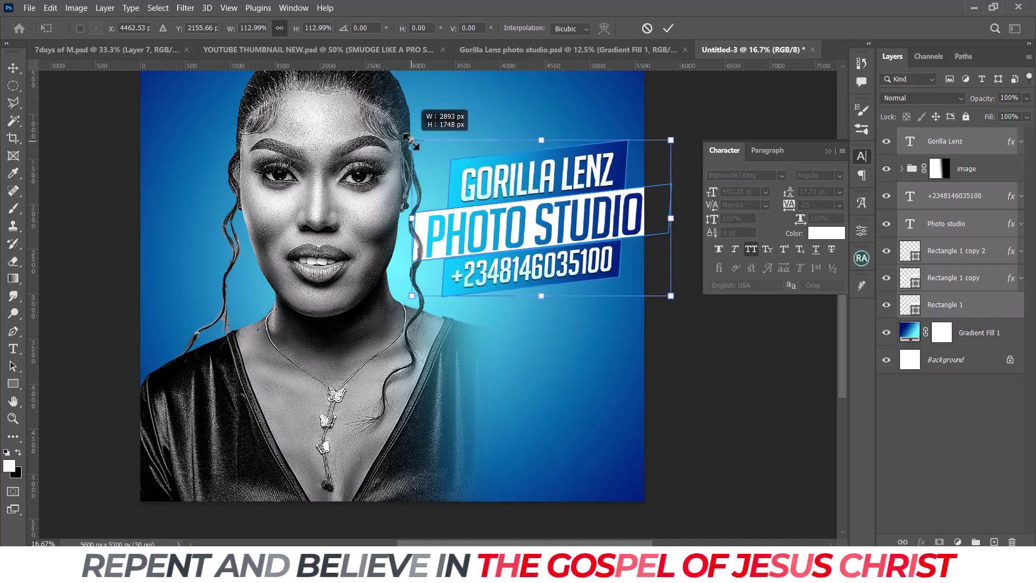
{"action": "double_click", "coordinate": [487, 215]}
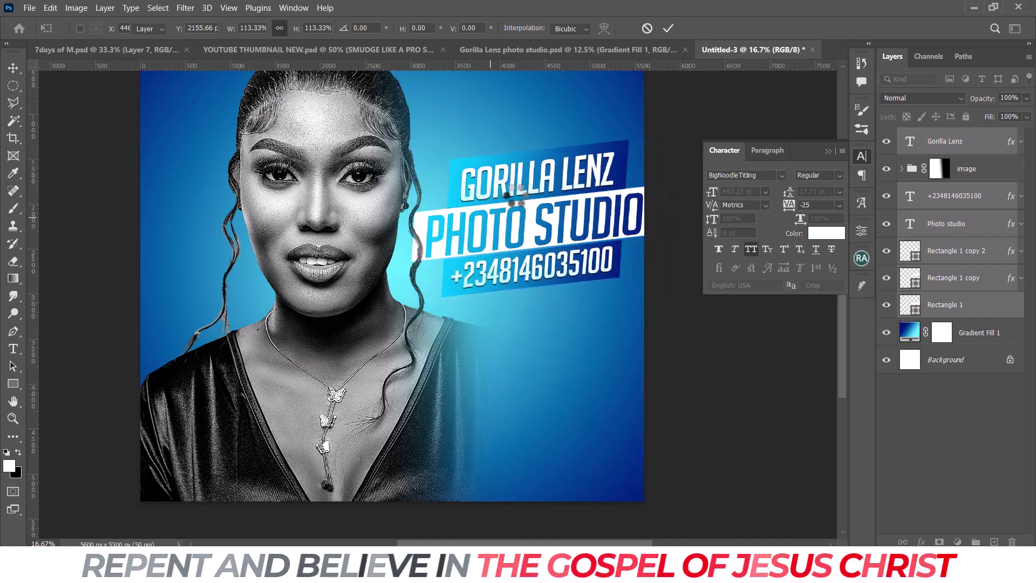
{"action": "key", "text": "ctrl"}
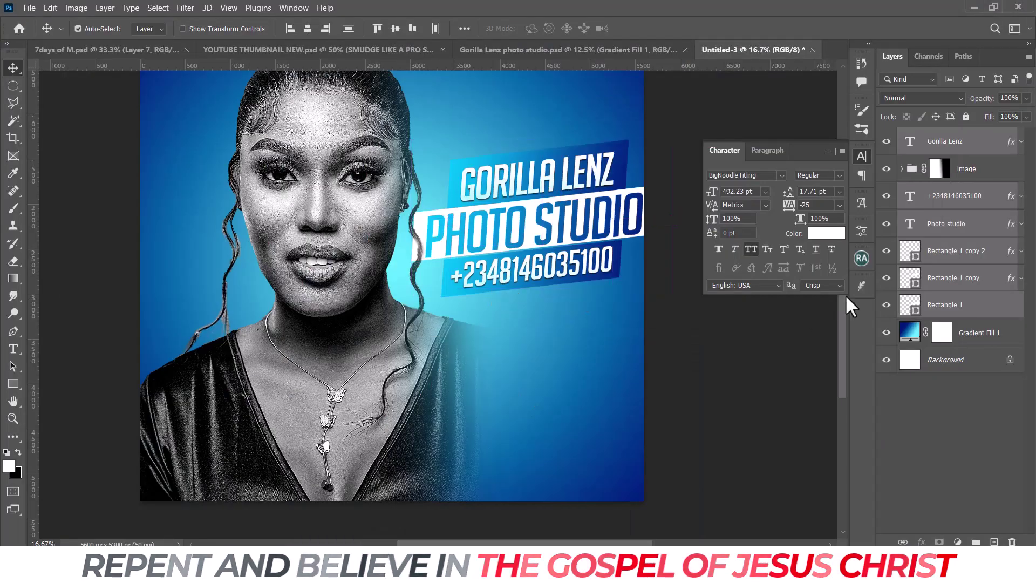
Move the phone number and its bar down, and place Rectangle 1 above Rectangle 1 copy
{"action": "left_click", "coordinate": [540, 278], "text": "ctrl"}
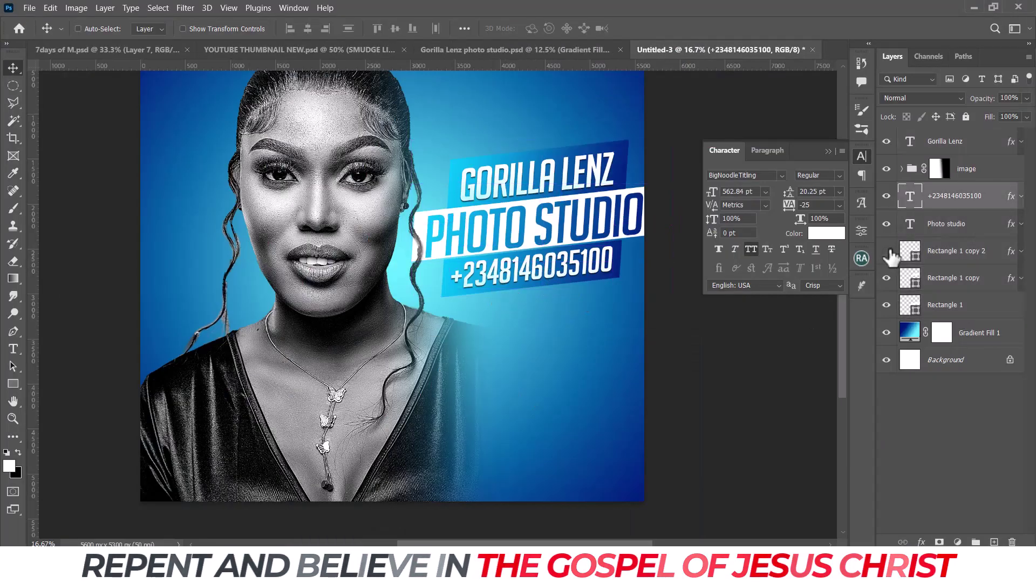
{"action": "left_click_drag", "start_coordinate": [937, 256], "coordinate": [945, 214]}
{"action": "left_click_drag", "start_coordinate": [571, 281], "coordinate": [572, 293]}
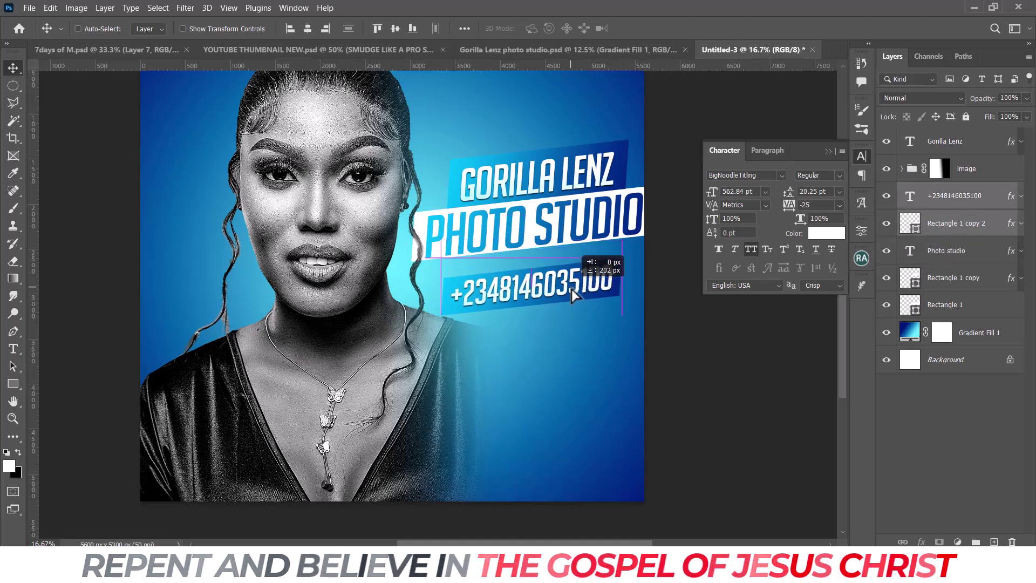
{"action": "left_click", "coordinate": [529, 243]}
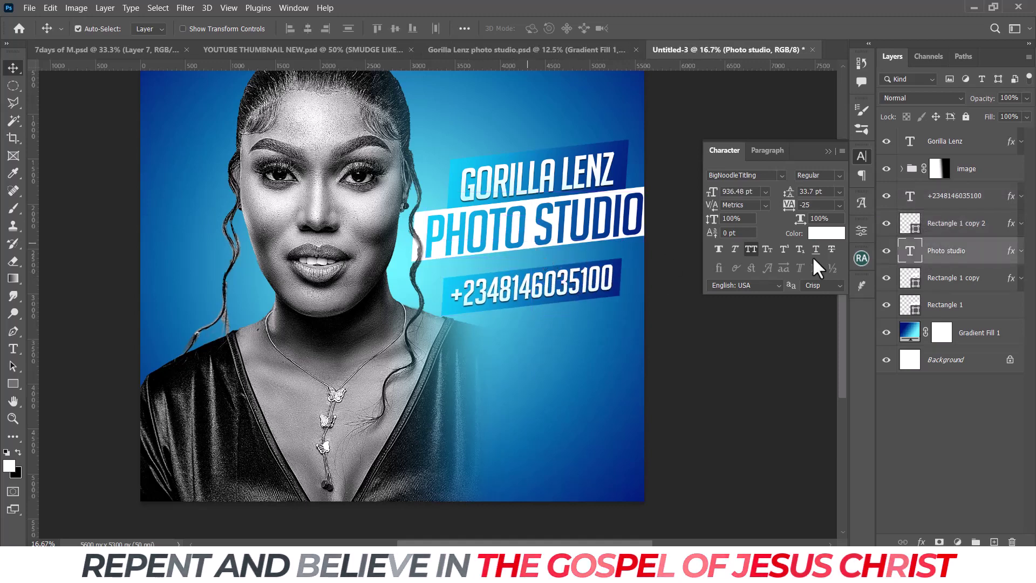
{"action": "left_click", "coordinate": [951, 312]}
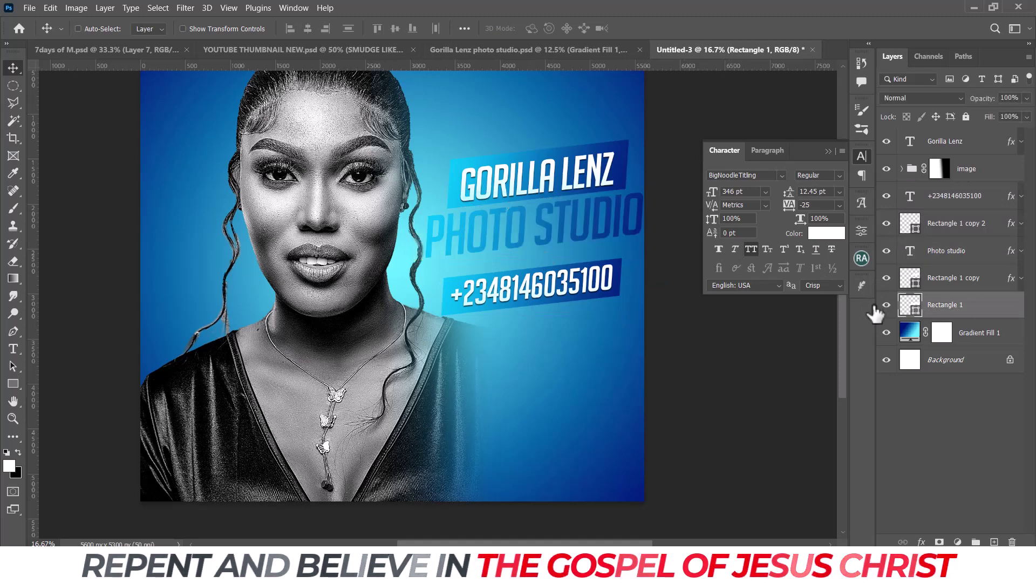
{"action": "left_click_drag", "start_coordinate": [945, 309], "coordinate": [953, 278]}
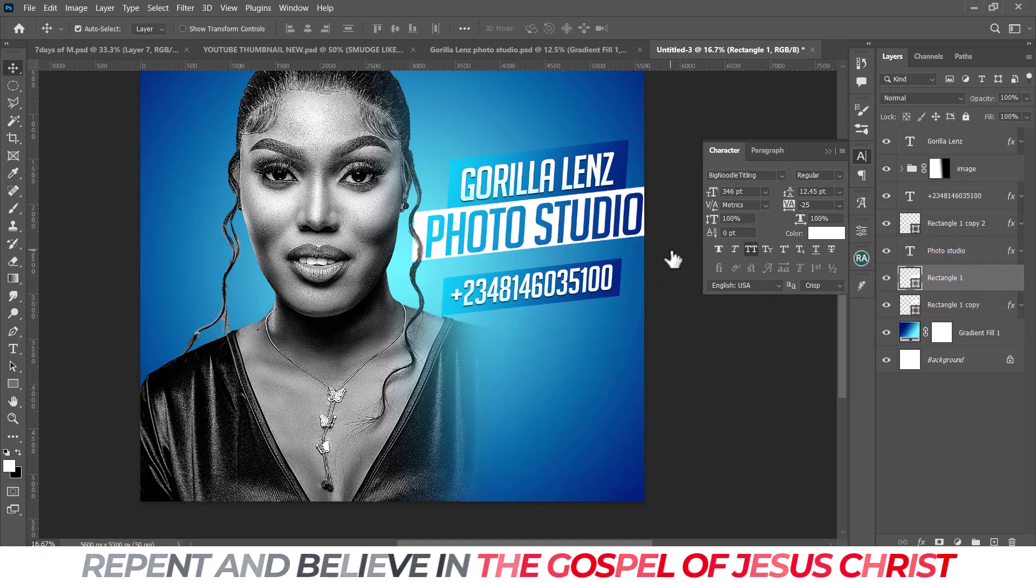
Stretch the white bar behind PHOTO STUDIO taller downward
{"action": "key", "text": "ctrl+t"}
{"action": "left_click_drag", "start_coordinate": [542, 260], "coordinate": [543, 270]}
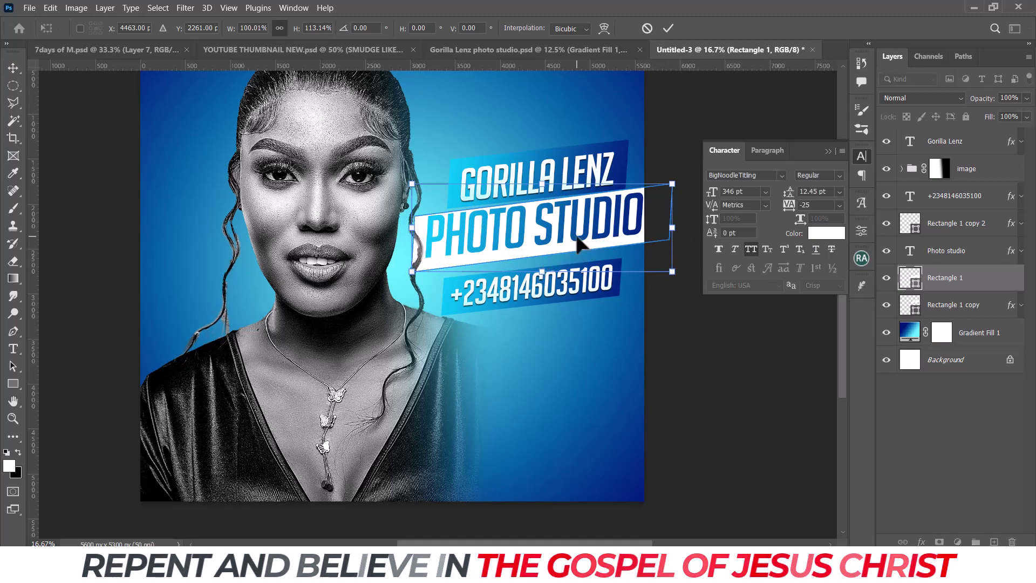
{"action": "key", "text": "Return"}
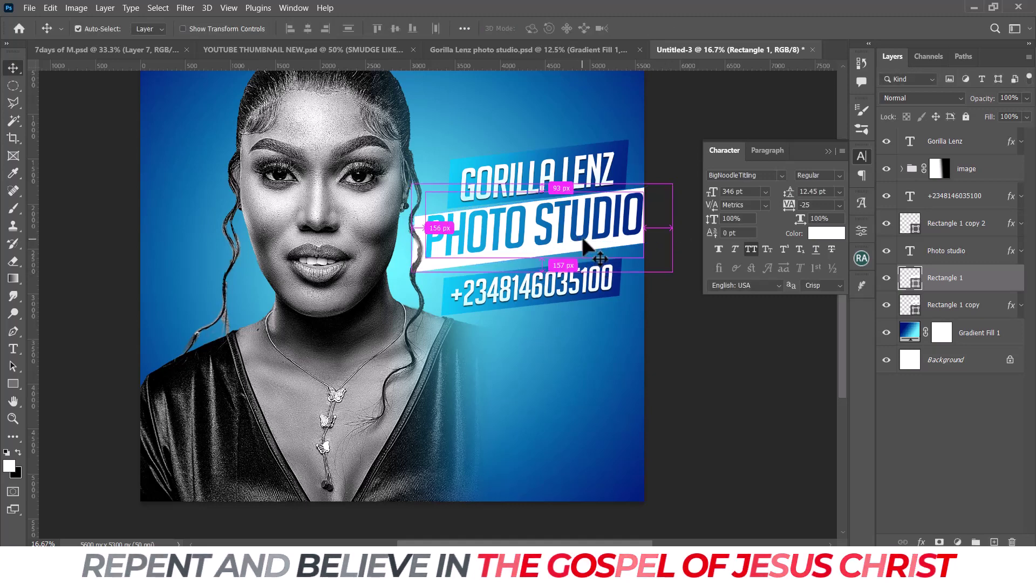
{"action": "key", "text": "ctrl+t"}
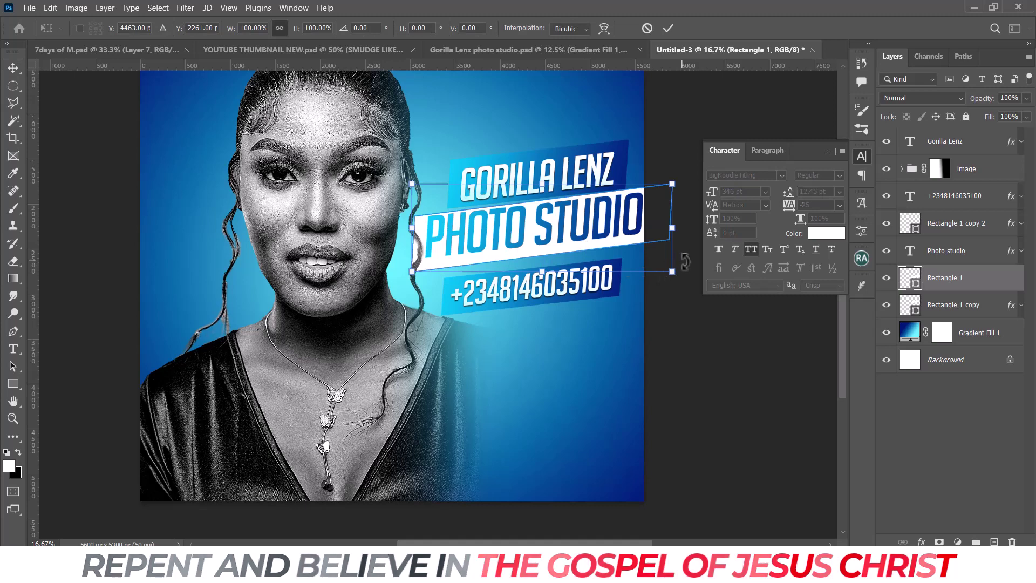
{"action": "key", "text": "Return"}
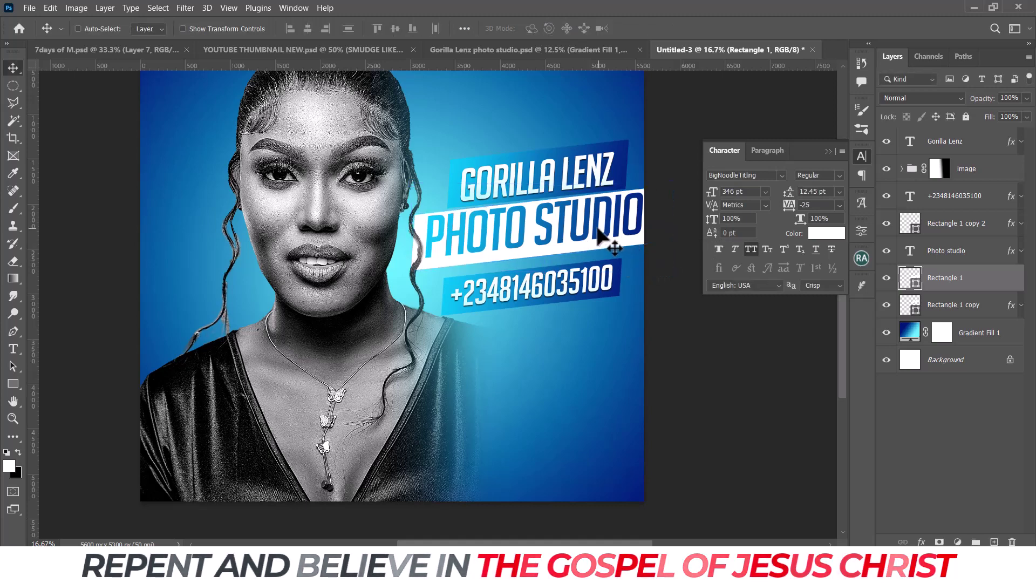
Move the phone number and its bar below Rectangle 1 copy, then select the white bar
{"action": "left_click", "coordinate": [598, 237], "text": "ctrl"}
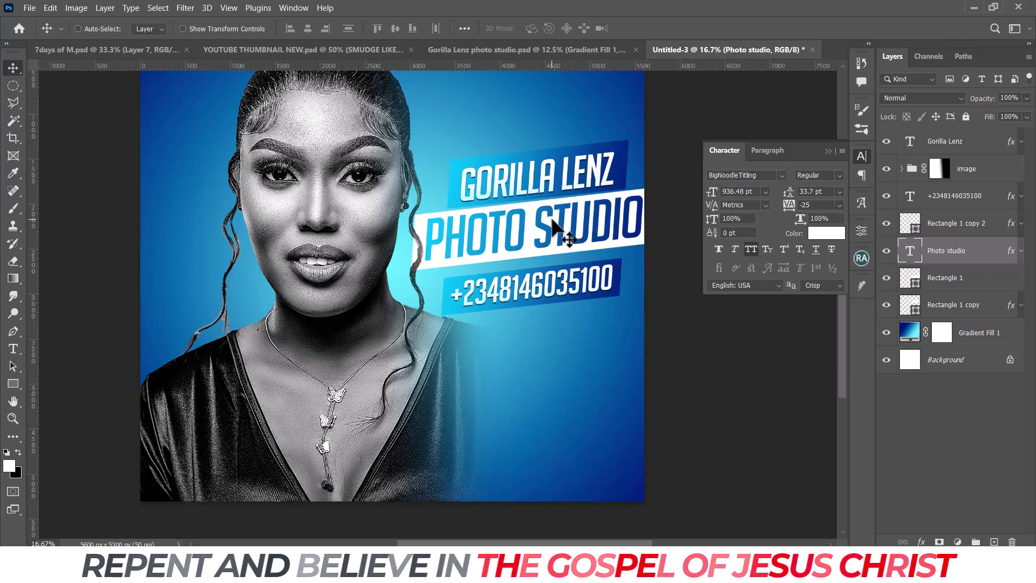
{"action": "left_click", "coordinate": [545, 294], "text": "ctrl"}
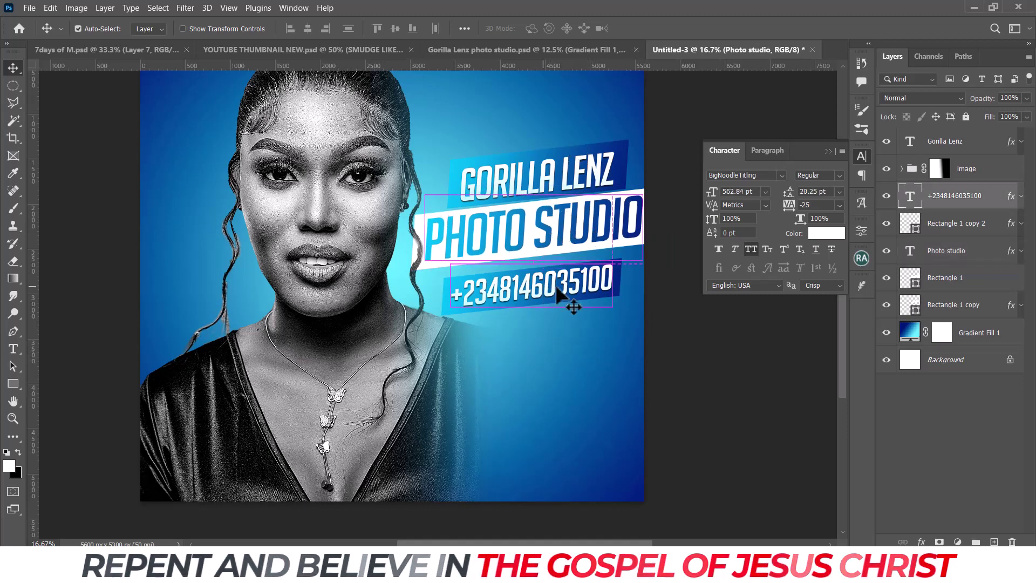
{"action": "left_click", "coordinate": [923, 221], "text": "shift"}
{"action": "left_click_drag", "start_coordinate": [923, 221], "coordinate": [948, 311]}
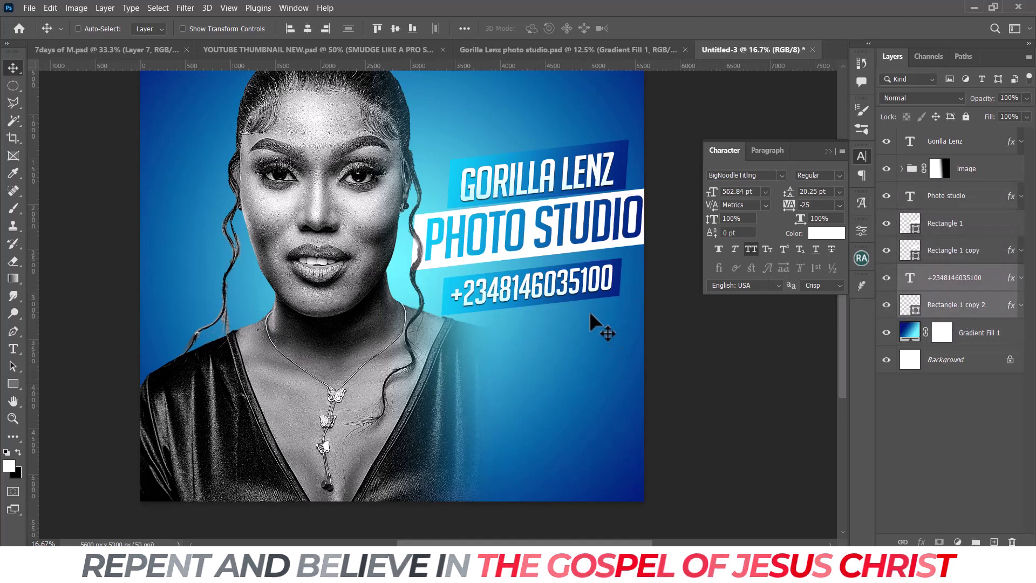
{"action": "left_click_drag", "start_coordinate": [591, 314], "coordinate": [591, 304]}
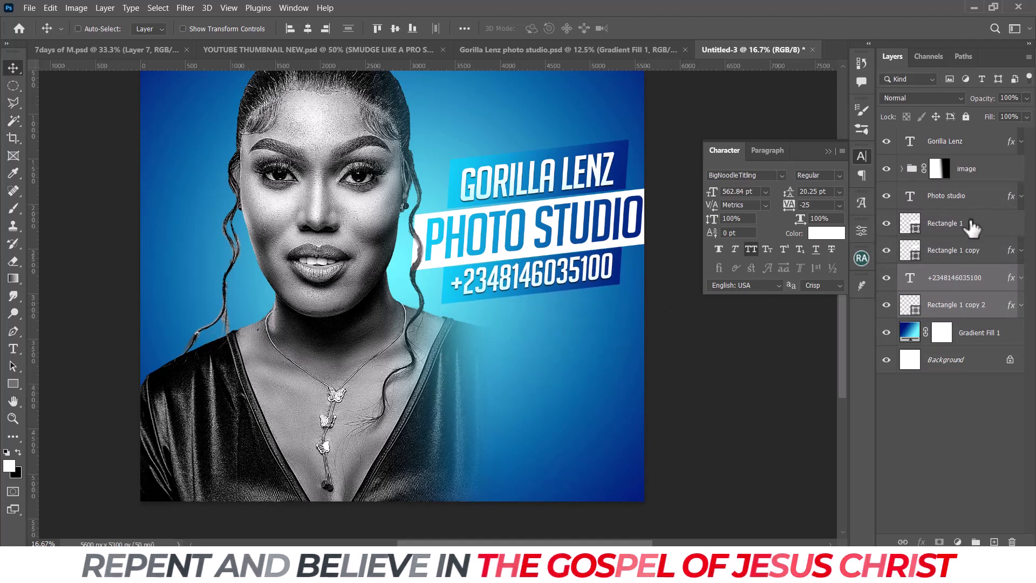
{"action": "left_click", "coordinate": [1000, 235]}
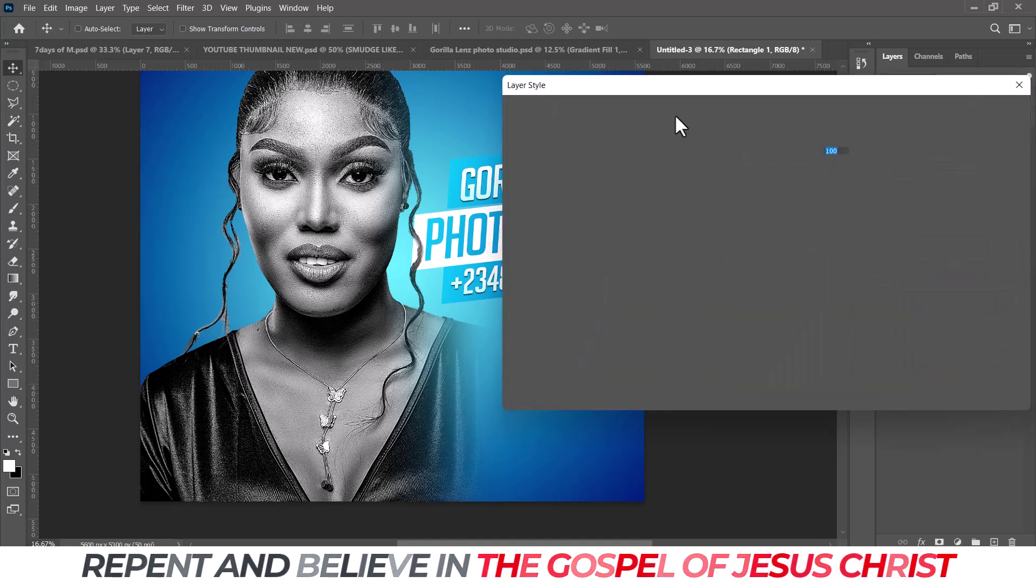
Add a drop shadow to the white bar: 102° angle, 82 px distance, 70 px size, 50% opacity
{"action": "left_click", "coordinate": [711, 311]}
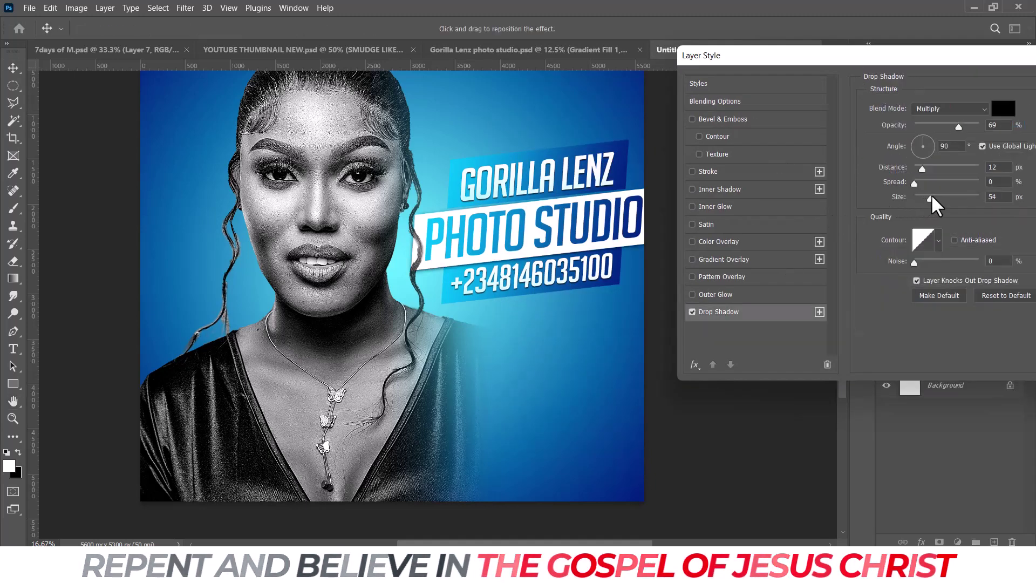
{"action": "left_click_drag", "start_coordinate": [928, 171], "coordinate": [931, 171]}
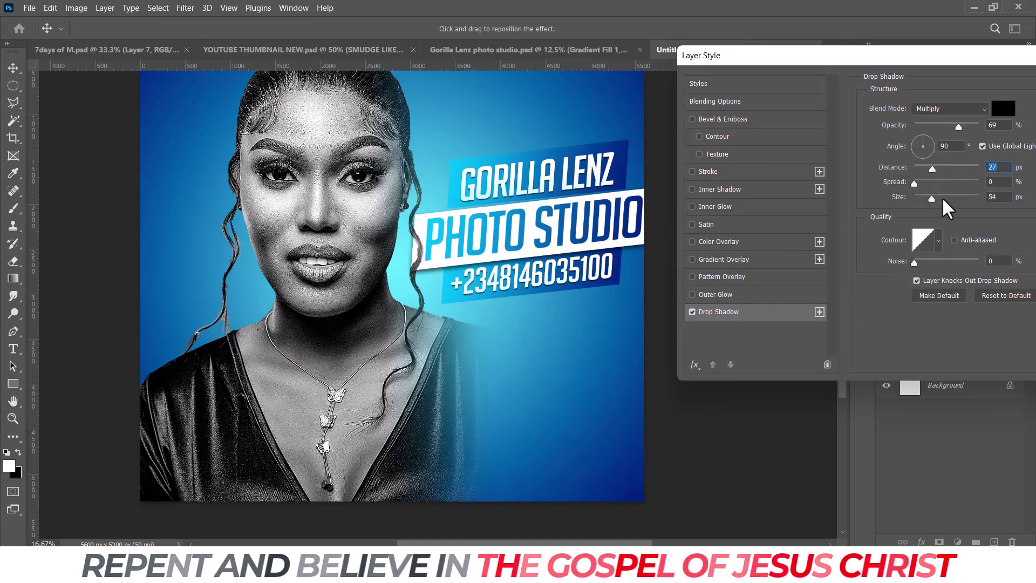
{"action": "left_click", "coordinate": [943, 198]}
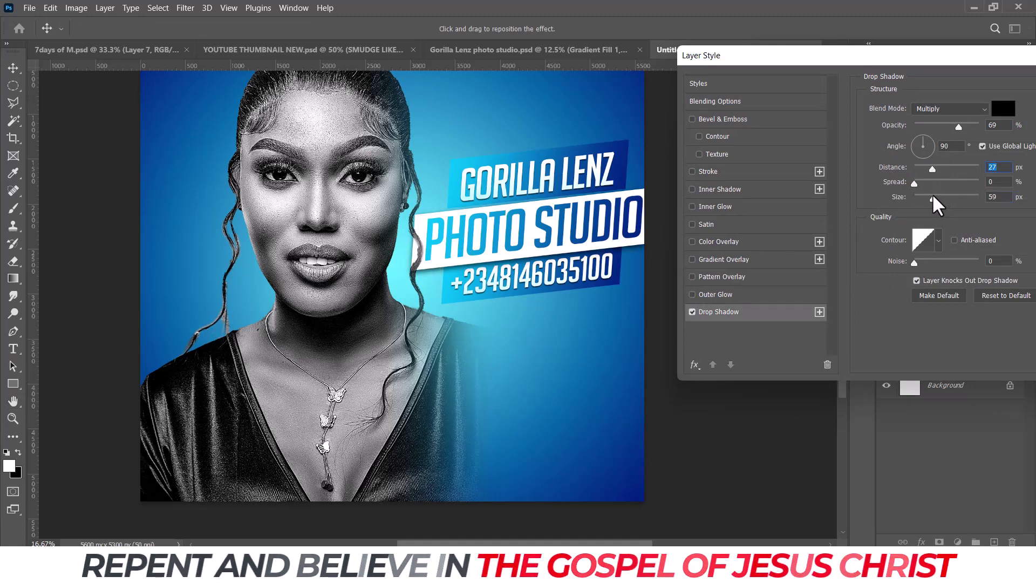
{"action": "left_click_drag", "start_coordinate": [548, 242], "coordinate": [556, 240]}
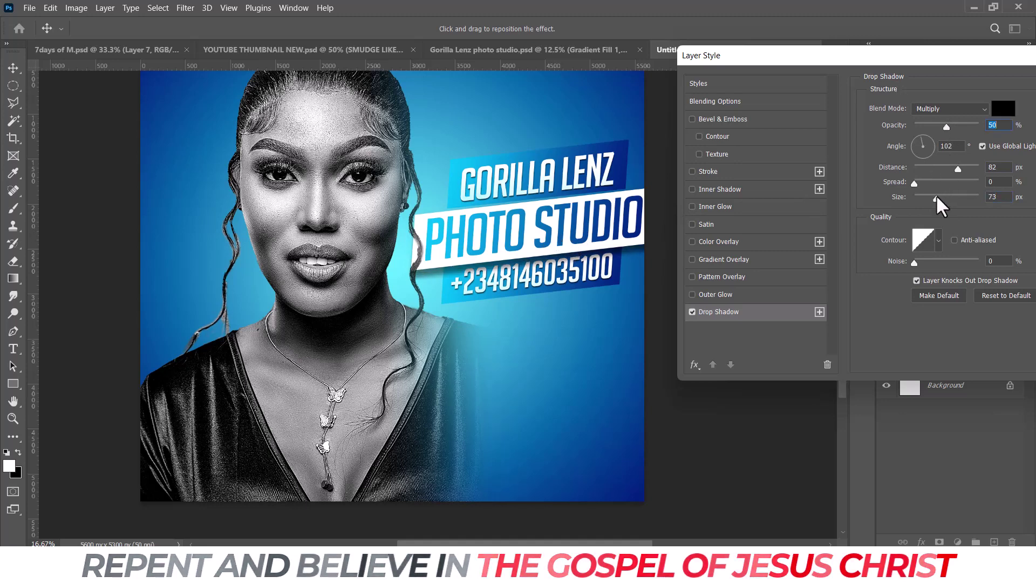
{"action": "left_click_drag", "start_coordinate": [930, 199], "coordinate": [918, 199]}
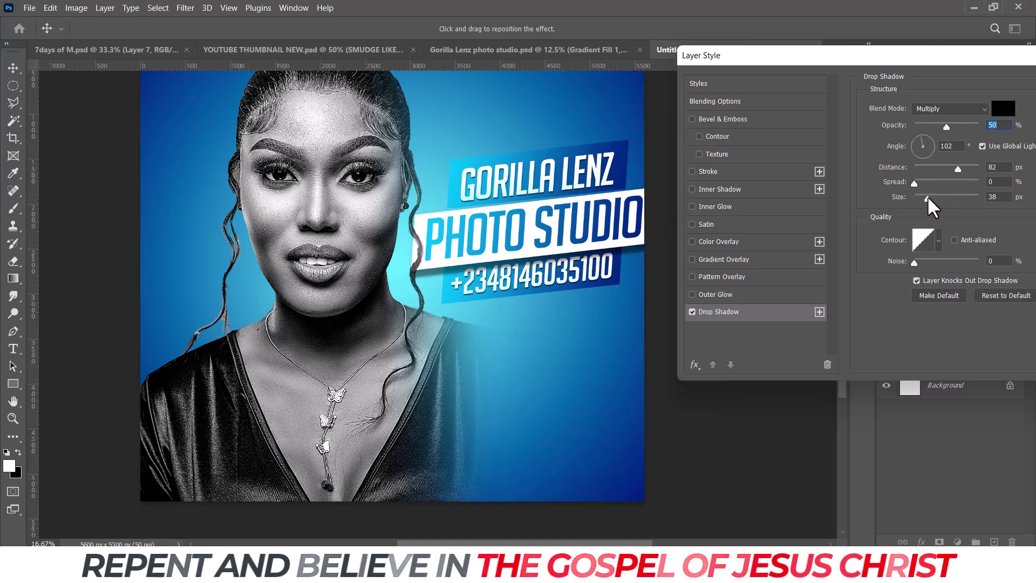
{"action": "left_click", "coordinate": [935, 198]}
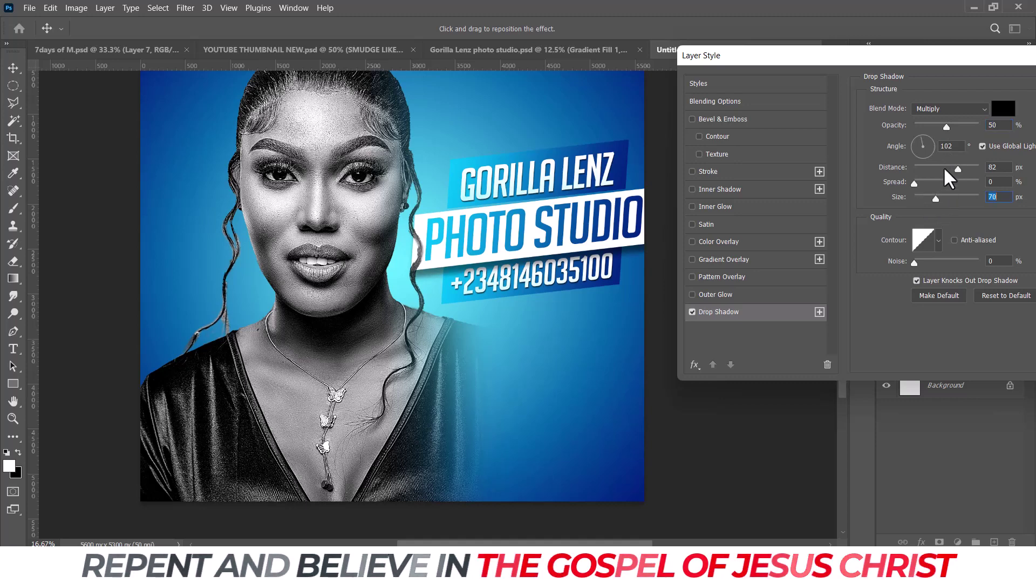
{"action": "left_click_drag", "start_coordinate": [961, 56], "coordinate": [820, 56]}
{"action": "left_click", "coordinate": [988, 116]}
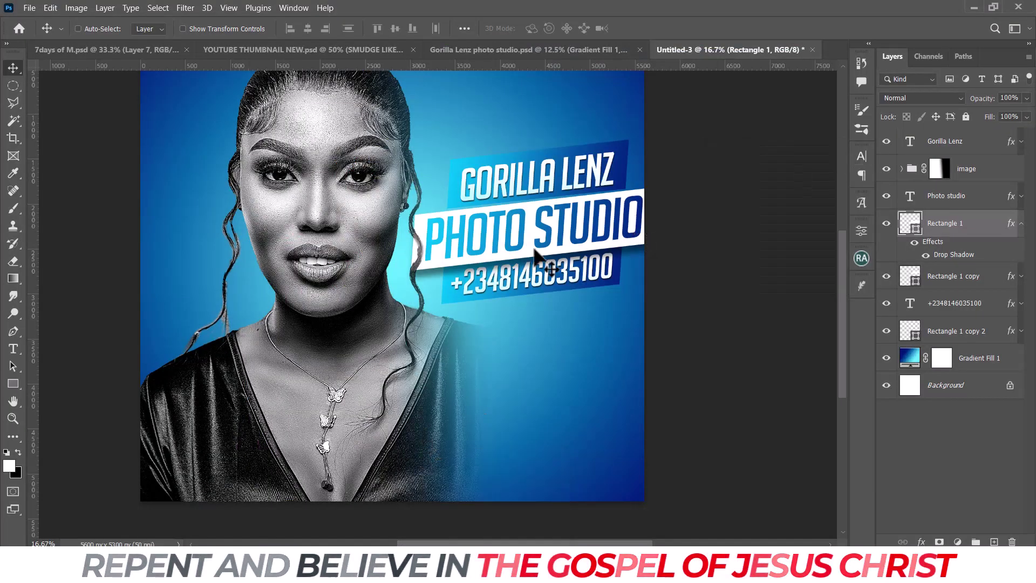
Move the GORILLA LENZ bar layer above the image group
{"action": "key", "text": "ctrl+minus"}
{"action": "key", "text": "ctrl+plus"}
{"action": "key", "text": "ctrl+plus"}
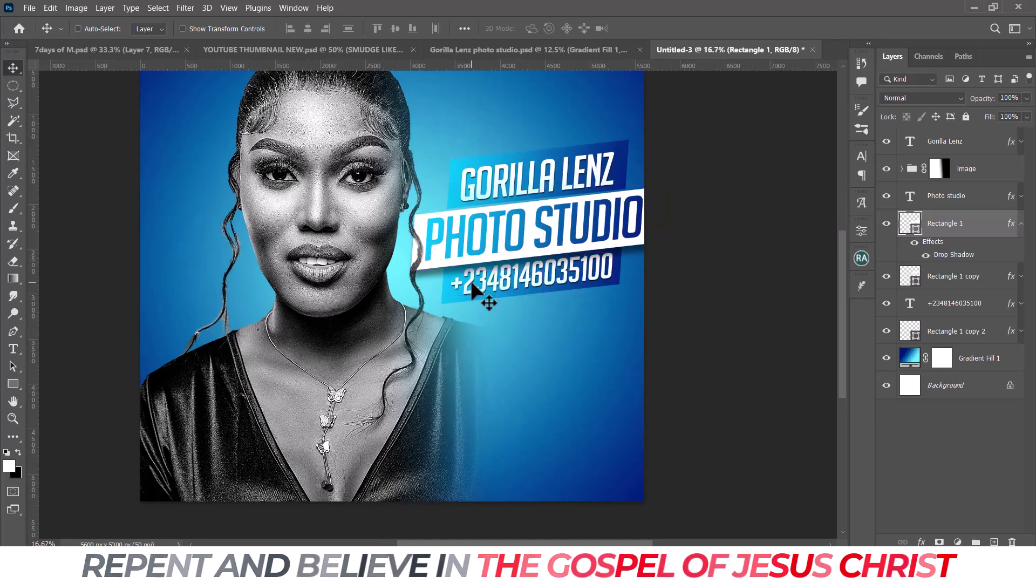
{"action": "left_click", "coordinate": [1021, 223]}
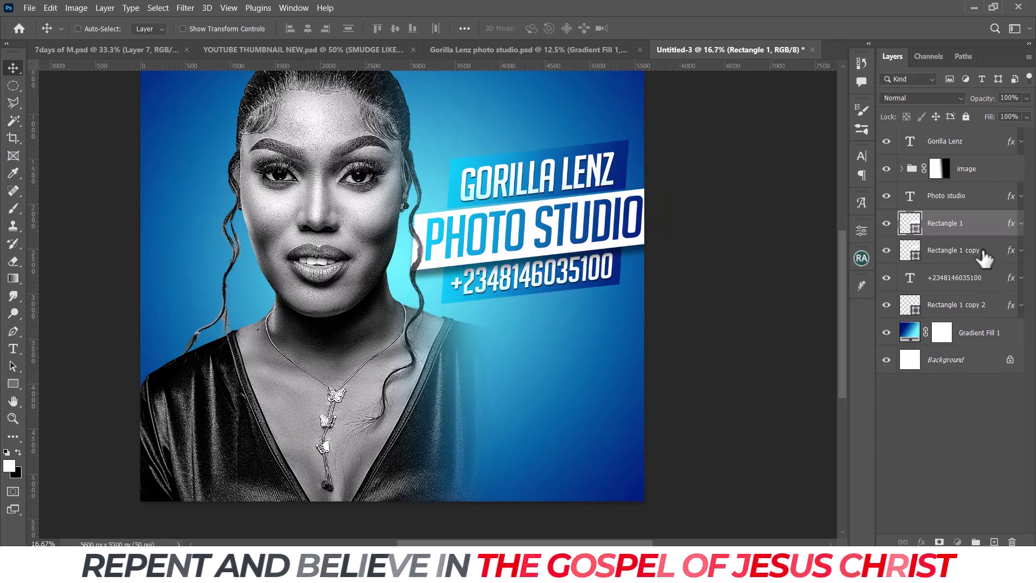
{"action": "left_click_drag", "start_coordinate": [960, 249], "coordinate": [973, 159]}
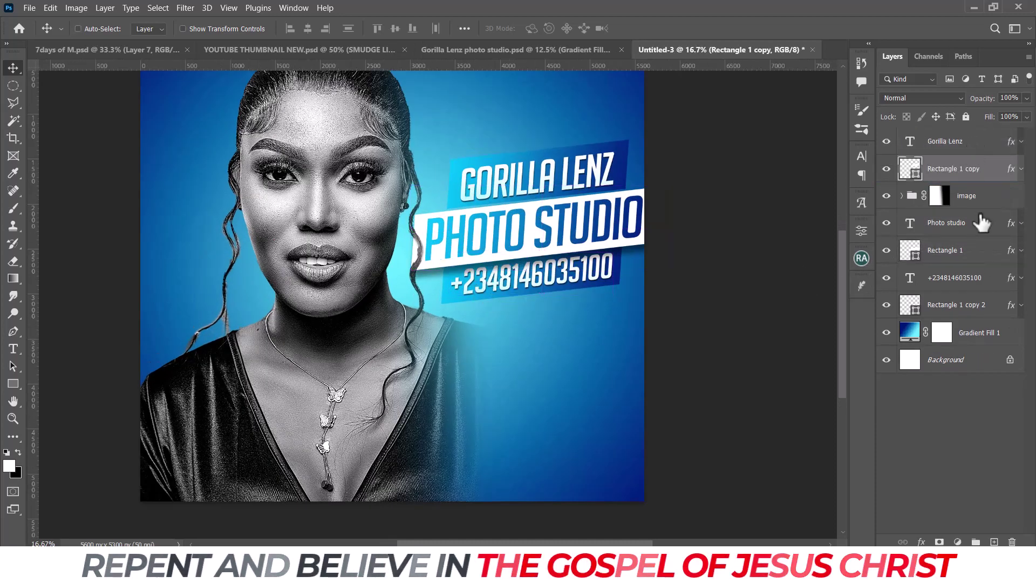
Try pasting the white bar's layer style onto the GORILLA LENZ bar, then undo it
{"action": "left_click", "coordinate": [971, 254]}
{"action": "right_click", "coordinate": [971, 253]}
{"action": "left_click", "coordinate": [869, 315]}
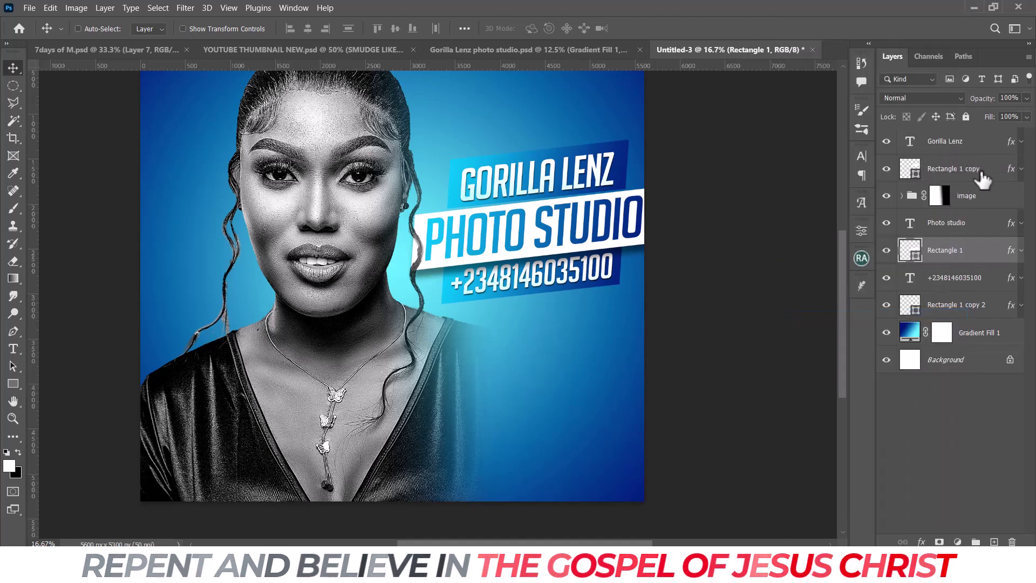
{"action": "left_click", "coordinate": [979, 181]}
{"action": "right_click", "coordinate": [979, 182]}
{"action": "left_click", "coordinate": [857, 312]}
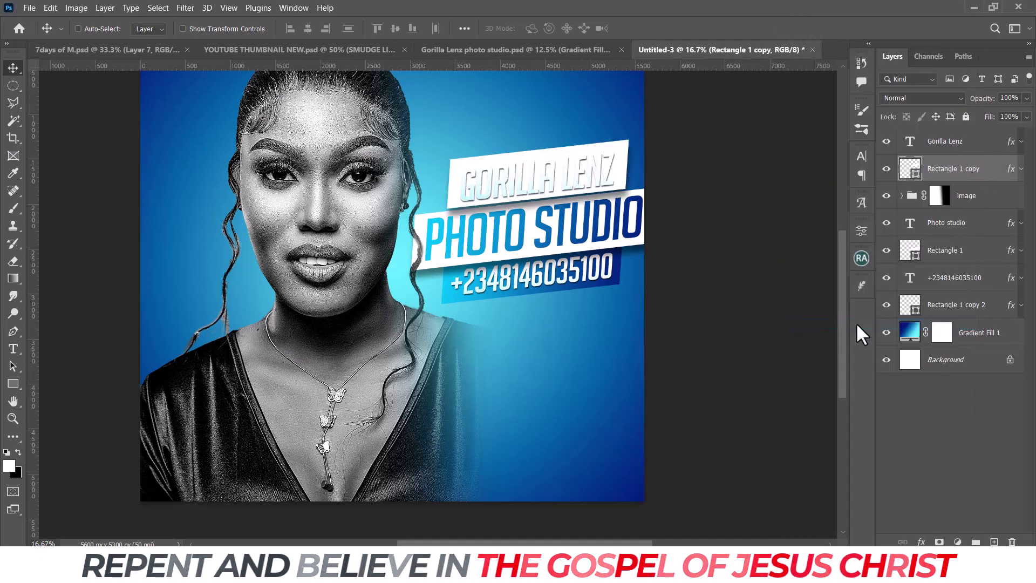
{"action": "key", "text": "ctrl+z"}
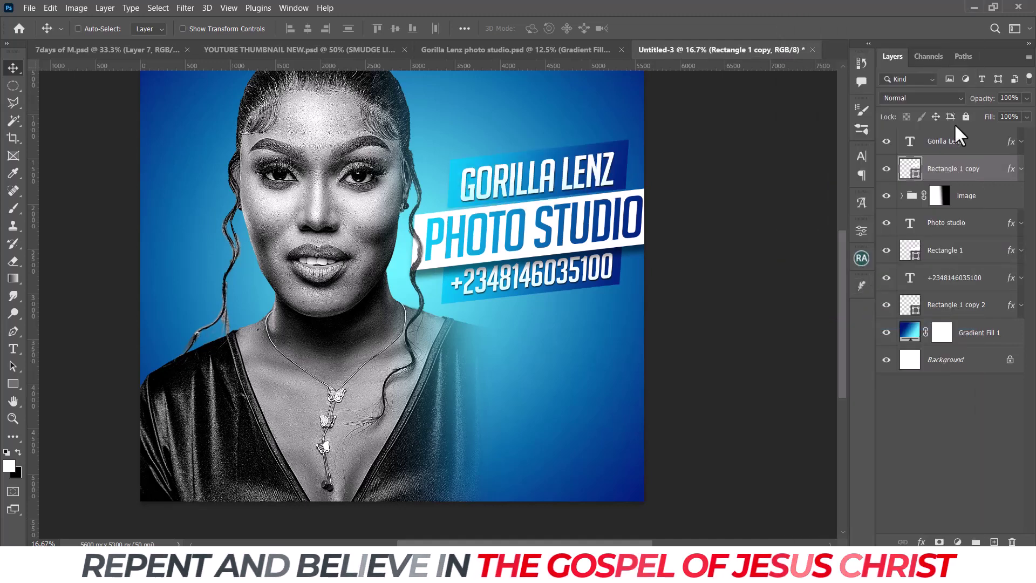
{"action": "left_click", "coordinate": [1021, 169]}
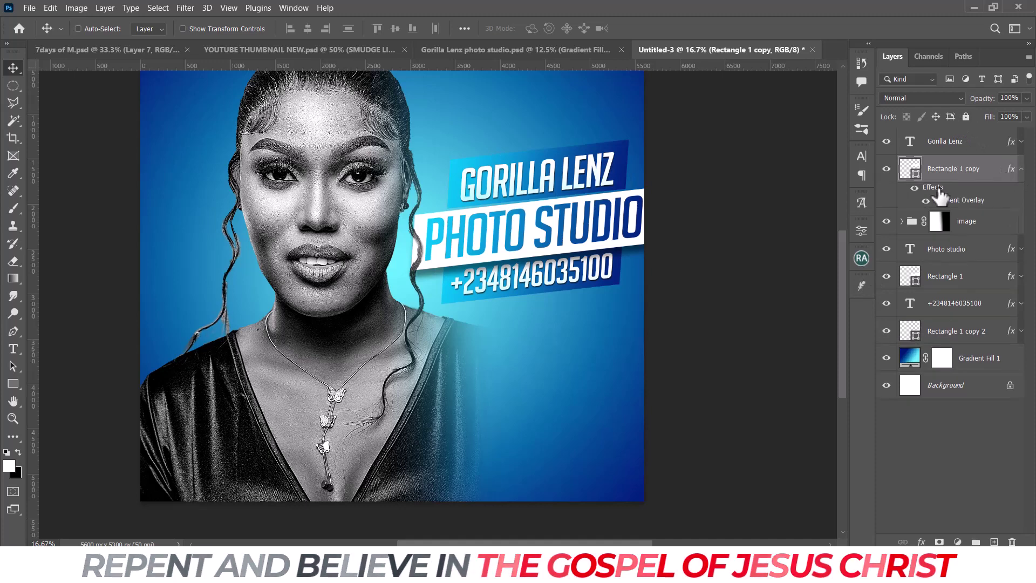
Give the GORILLA LENZ bar a drop shadow without global light: 121°, 79 px distance, 57 px size, 61% opacity
{"action": "double_click", "coordinate": [936, 188]}
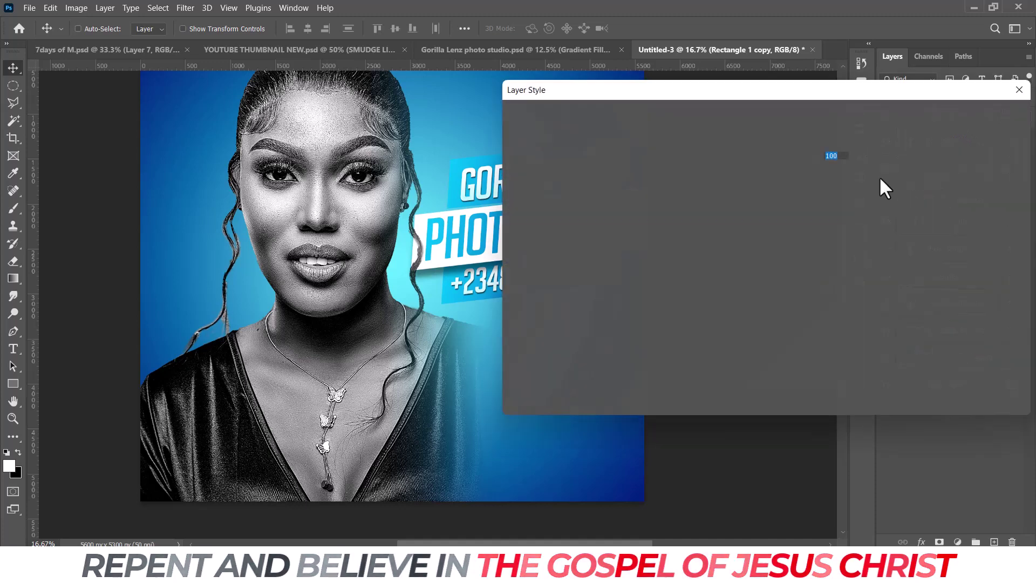
{"action": "left_click", "coordinate": [680, 327]}
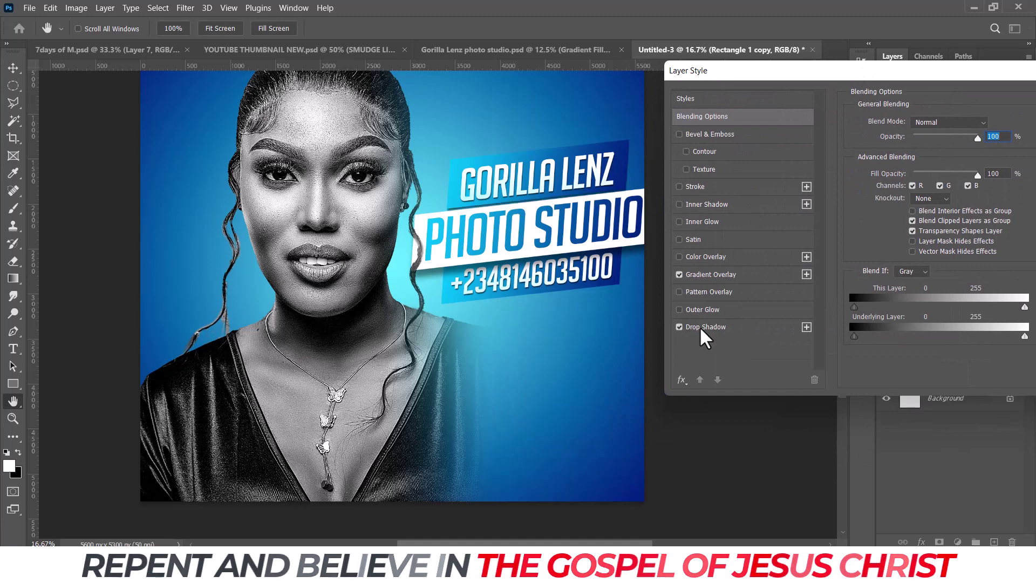
{"action": "left_click_drag", "start_coordinate": [922, 212], "coordinate": [927, 216]}
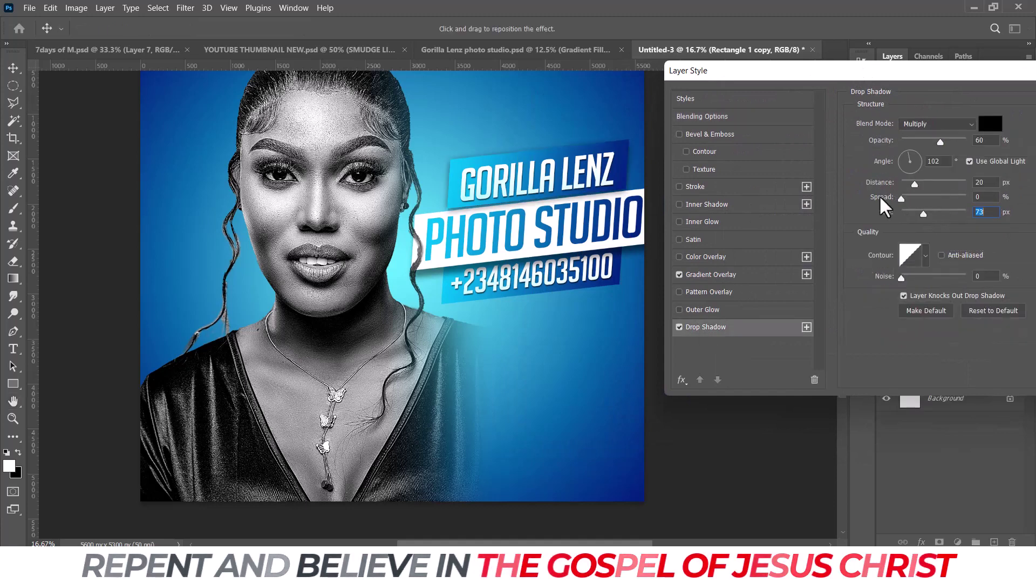
{"action": "left_click", "coordinate": [969, 161]}
{"action": "left_click_drag", "start_coordinate": [594, 189], "coordinate": [591, 185]}
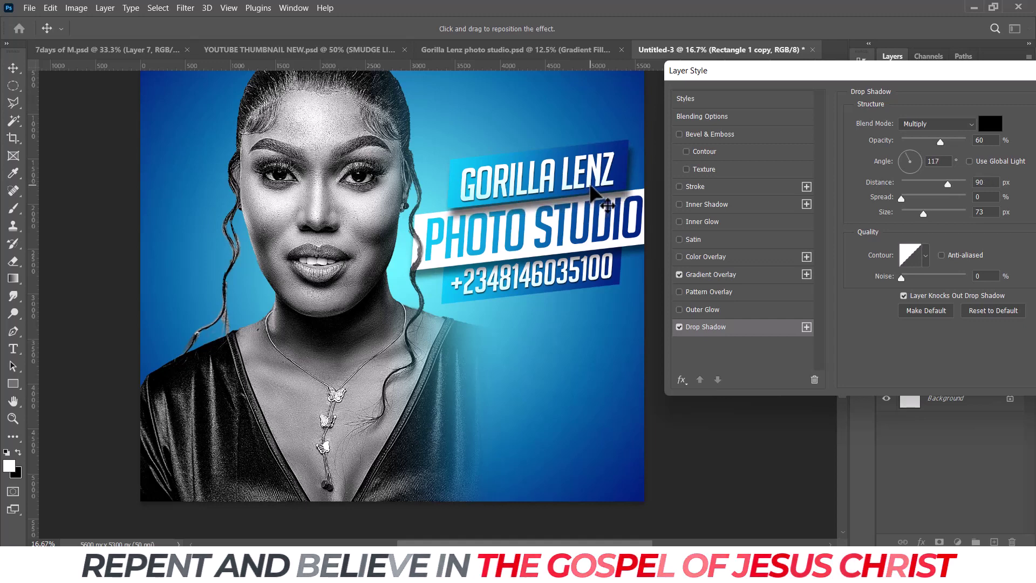
{"action": "left_click_drag", "start_coordinate": [922, 213], "coordinate": [916, 212]}
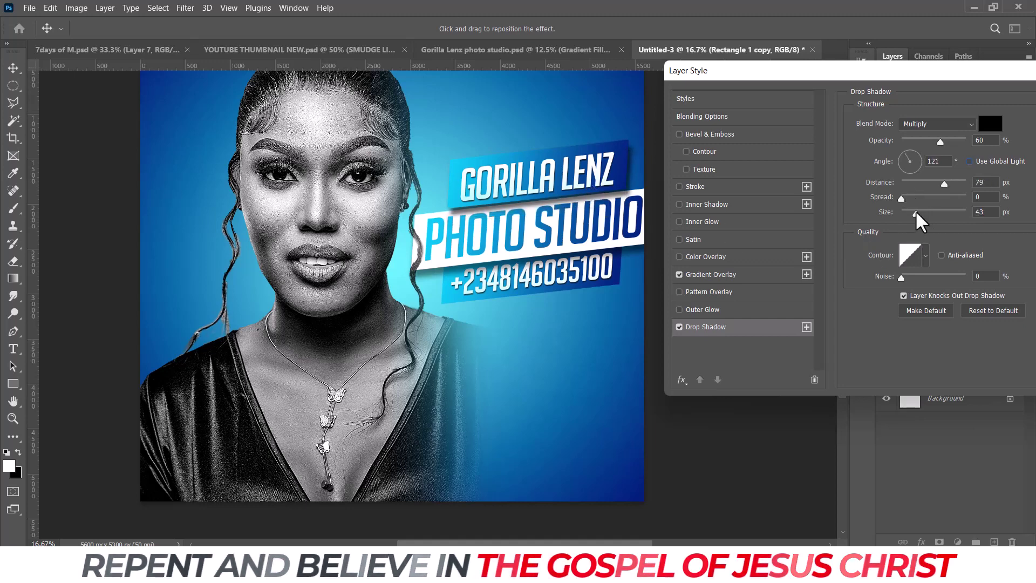
{"action": "left_click_drag", "start_coordinate": [944, 141], "coordinate": [941, 141]}
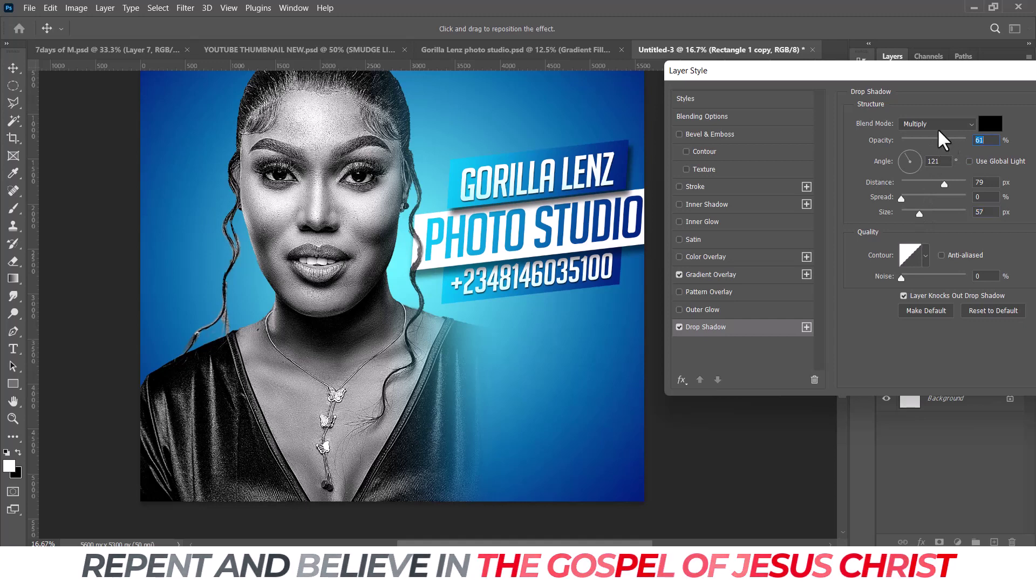
{"action": "key", "text": "ctrl+minus"}
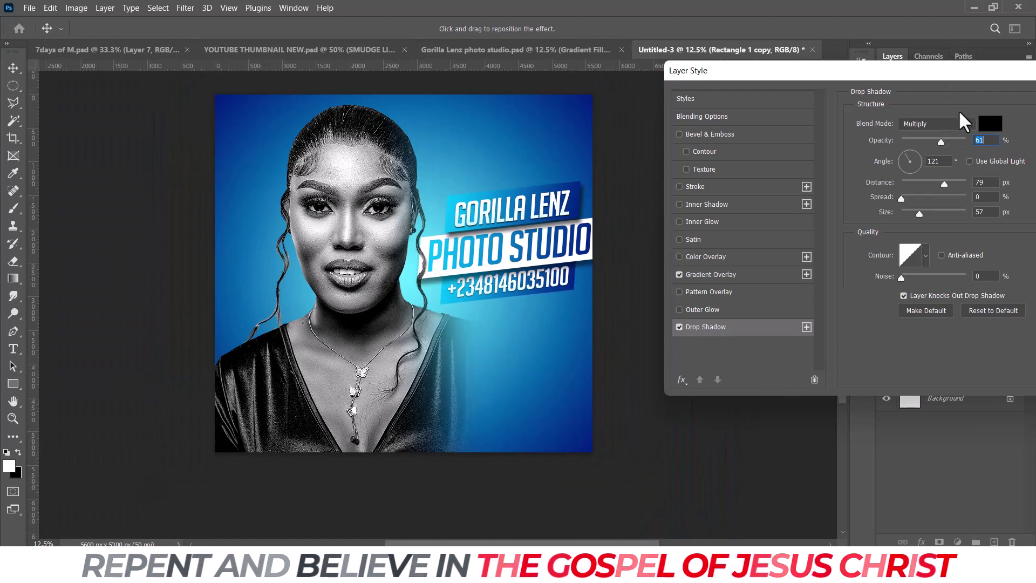
{"action": "left_click_drag", "start_coordinate": [979, 71], "coordinate": [814, 98]}
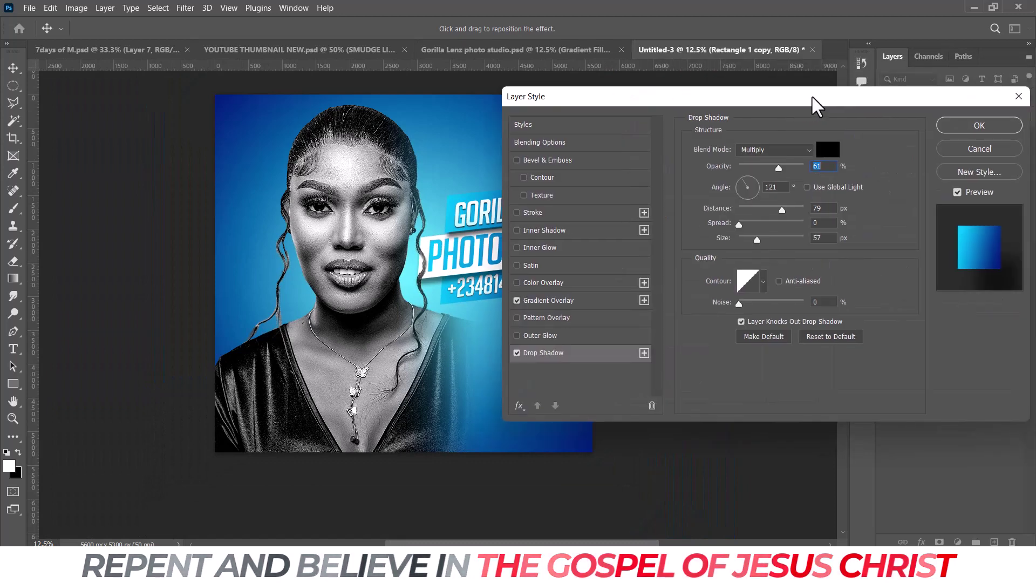
{"action": "left_click", "coordinate": [963, 129]}
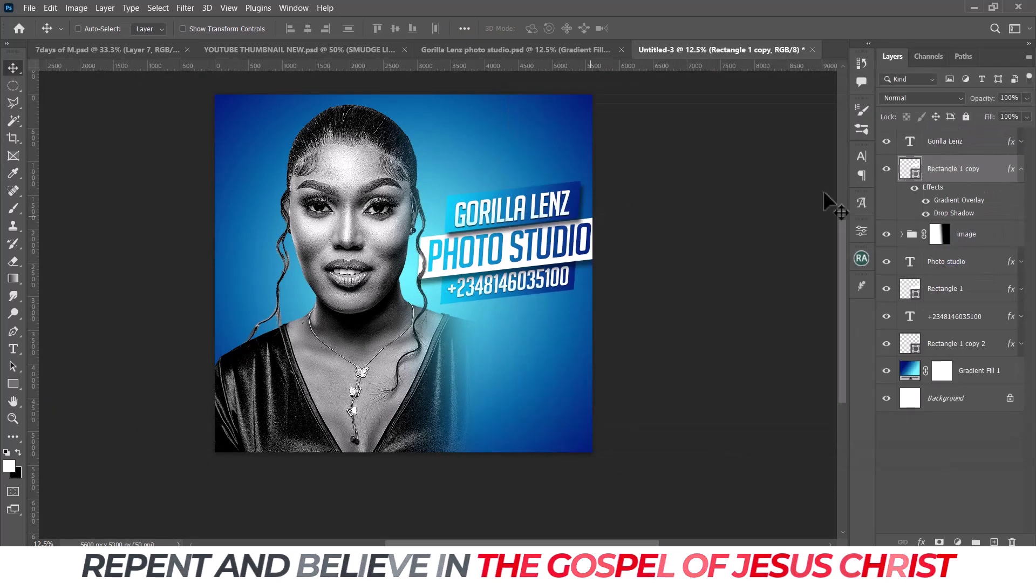
Place the light streak image from the Photostudio materials folder over the text banners
{"action": "left_click", "coordinate": [1021, 170]}
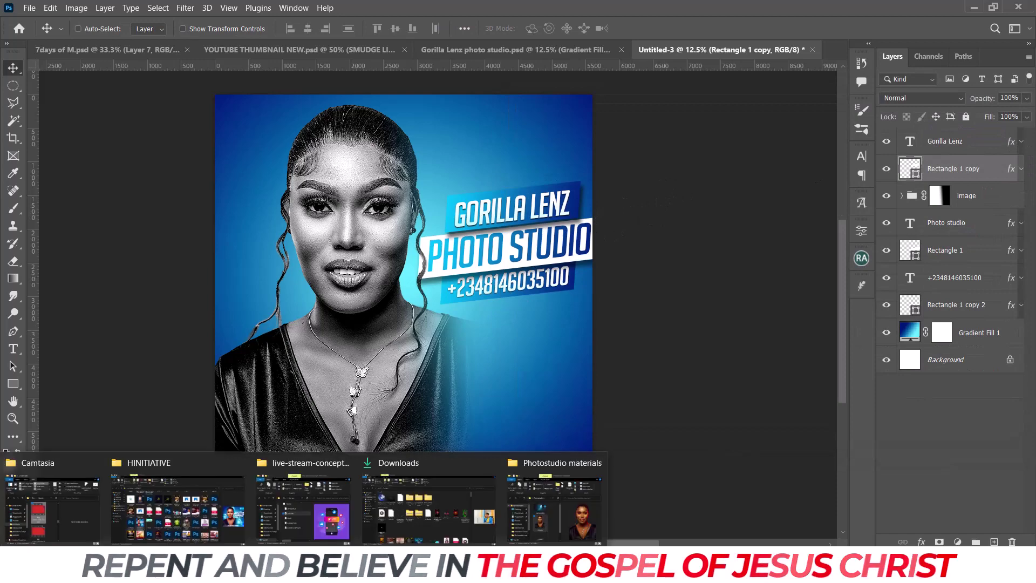
{"action": "left_click", "coordinate": [555, 499]}
{"action": "scroll", "coordinate": [202, 331], "scroll_direction": "down", "scroll_amount": 1}
{"action": "left_click_drag", "start_coordinate": [201, 324], "coordinate": [548, 249]}
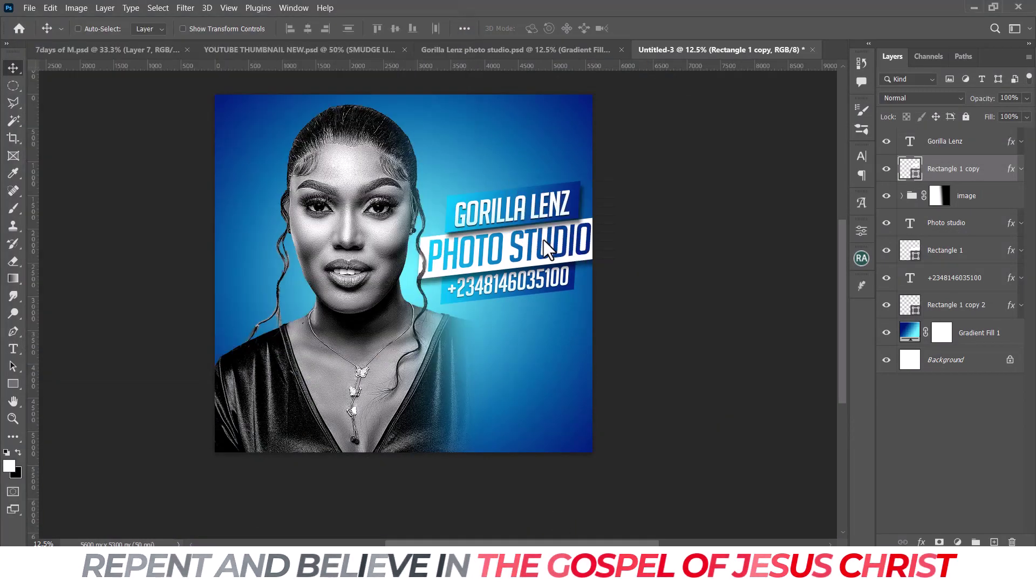
{"action": "mouse_move", "coordinate": [468, 283]}
{"action": "left_mouse_down"}
{"action": "mouse_move", "coordinate": [563, 291]}
{"action": "mouse_move", "coordinate": [566, 243]}
{"action": "left_mouse_up"}
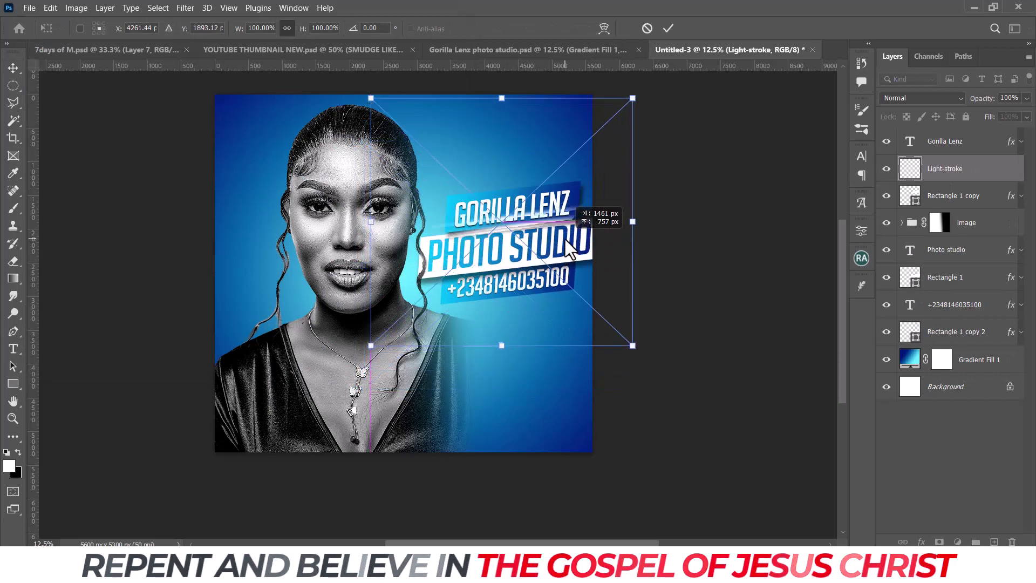
{"action": "key", "text": "Return"}
{"action": "key", "text": "ctrl+plus"}
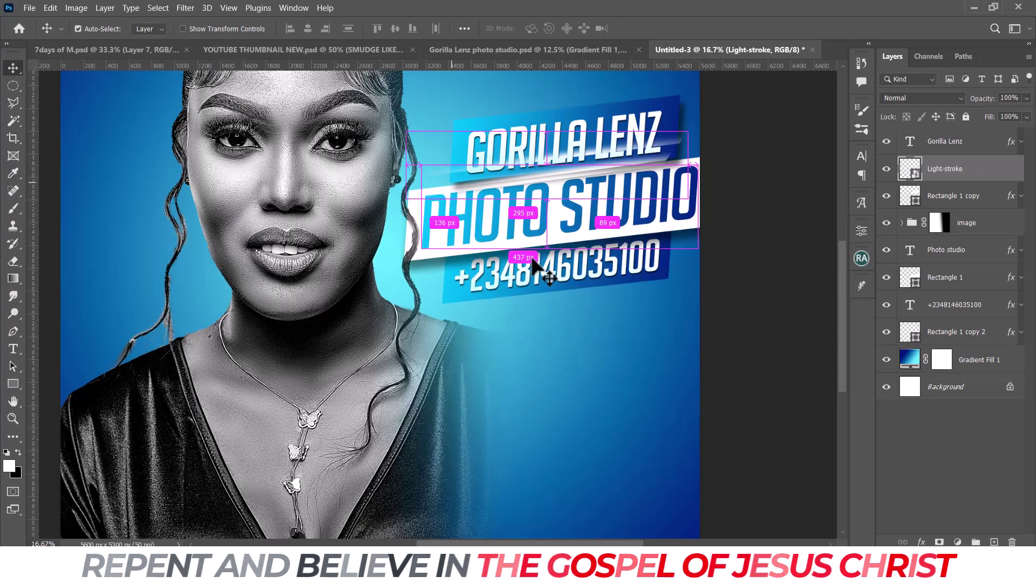
{"action": "key", "text": "ctrl+plus"}
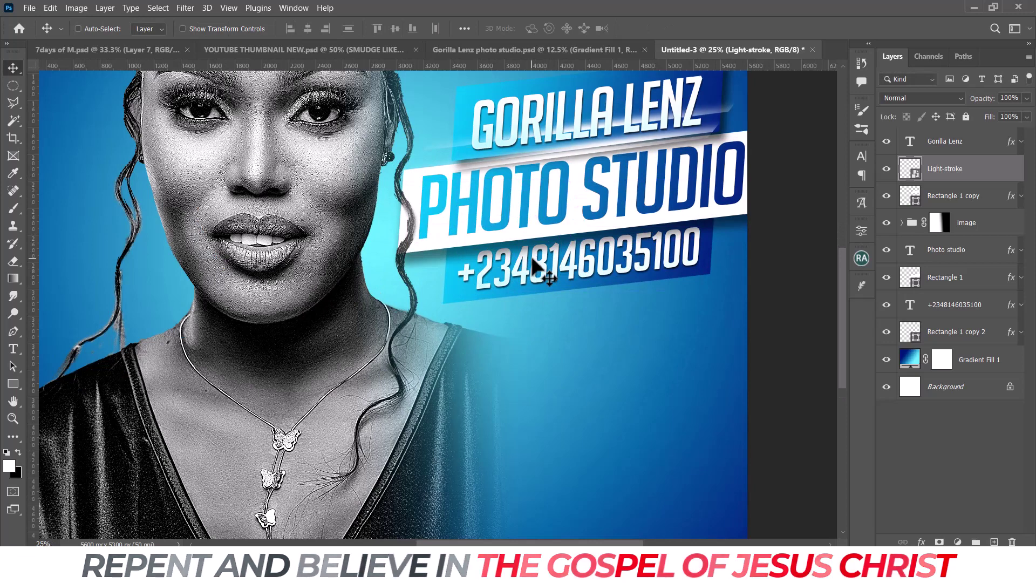
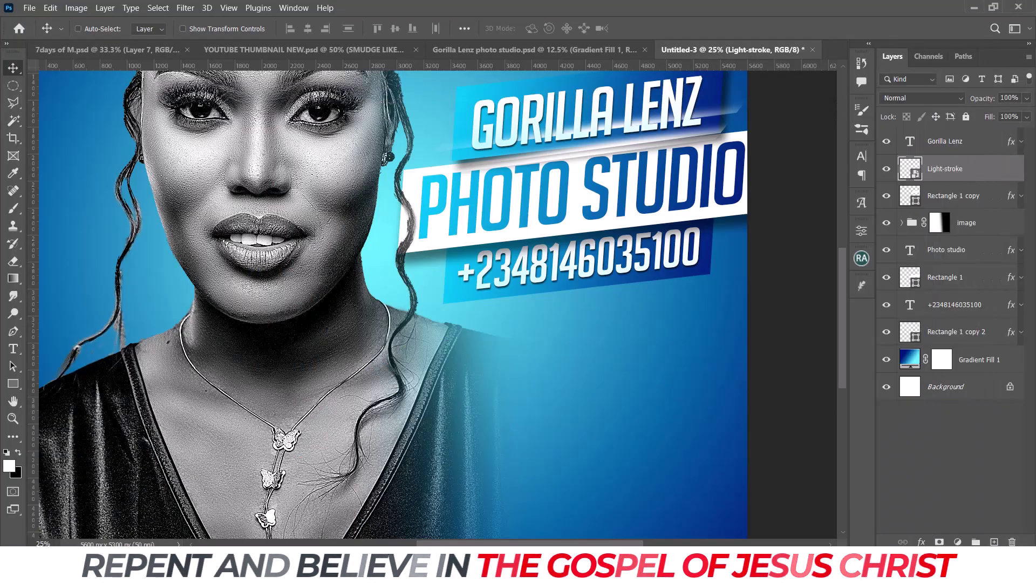
Slide the Light-stroke streak down onto the top edge of the PHOTO STUDIO banner
{"action": "left_click_drag", "start_coordinate": [610, 190], "coordinate": [604, 188]}
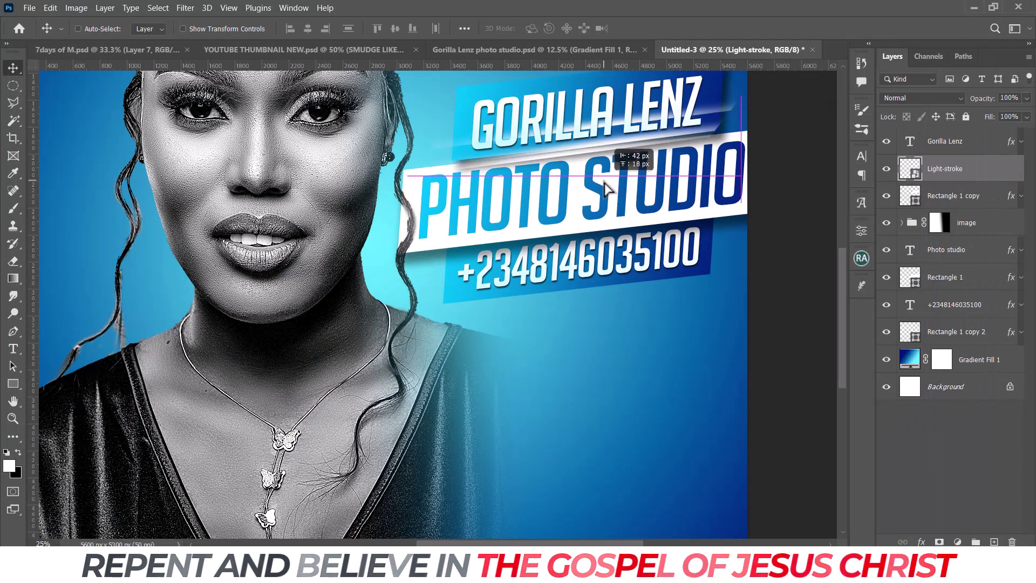
{"action": "left_click", "coordinate": [1021, 196]}
{"action": "left_click", "coordinate": [933, 243]}
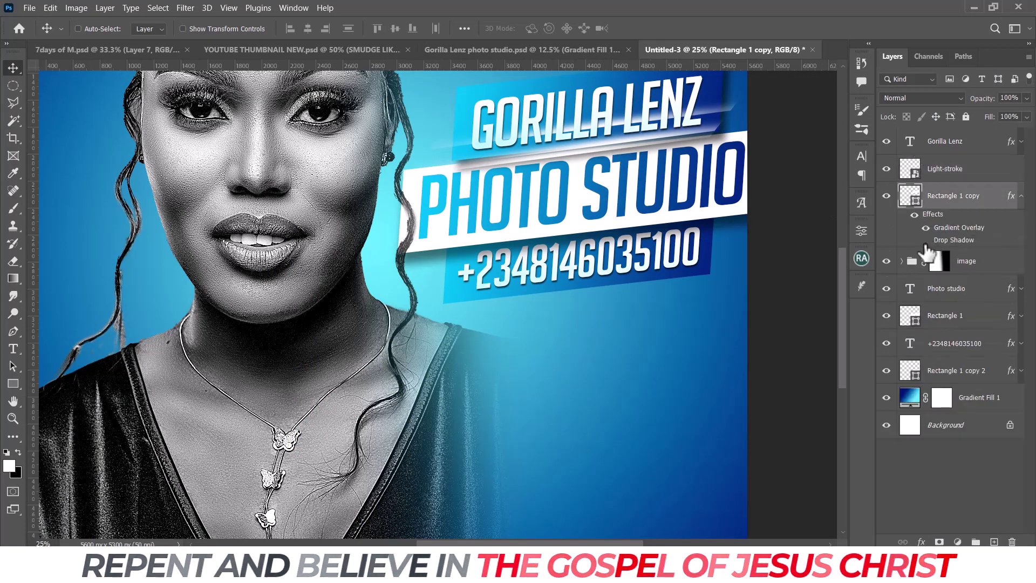
{"action": "left_click_drag", "start_coordinate": [750, 216], "coordinate": [753, 208]}
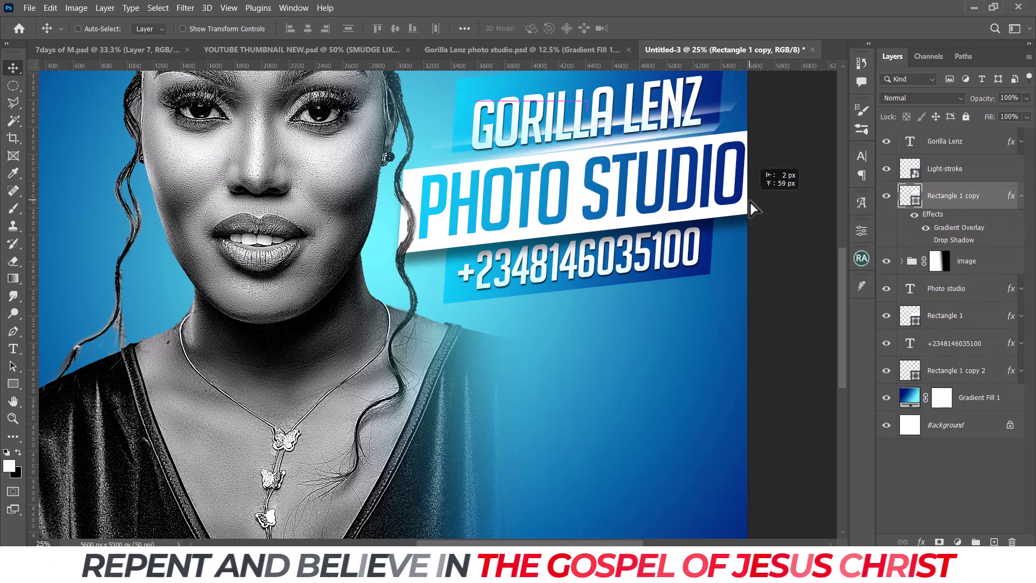
{"action": "left_click", "coordinate": [952, 170]}
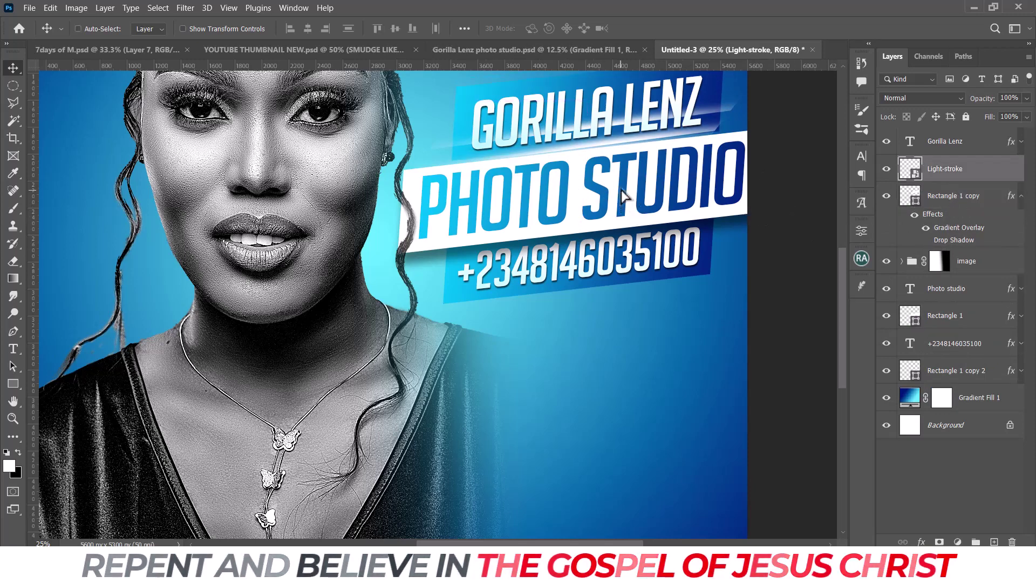
{"action": "left_click_drag", "start_coordinate": [623, 195], "coordinate": [623, 201]}
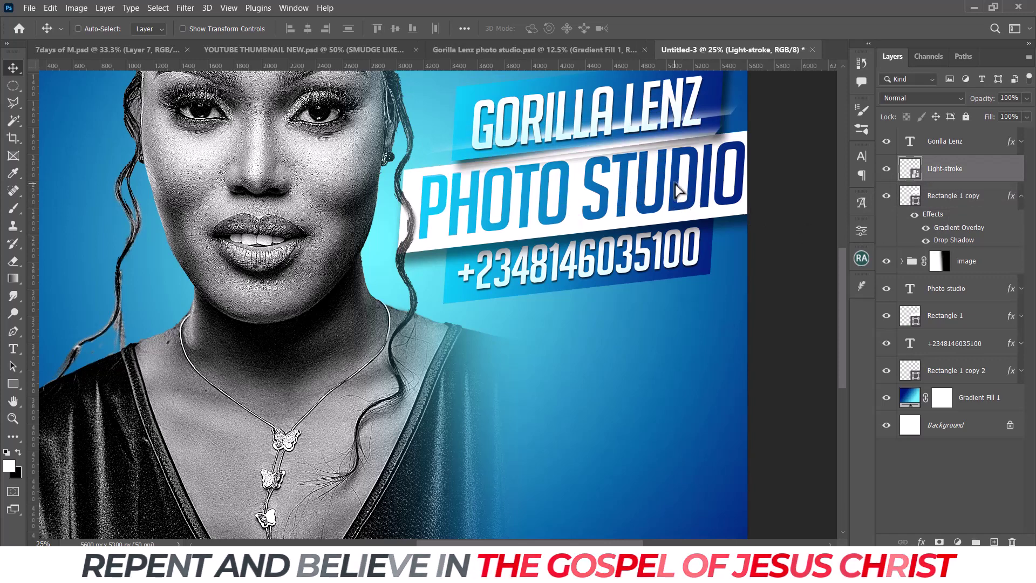
{"action": "left_click_drag", "start_coordinate": [677, 175], "coordinate": [689, 190]}
Rotate the streak about 1° to match the banner's tilt and give it a layer mask
{"action": "key", "text": "ctrl+t"}
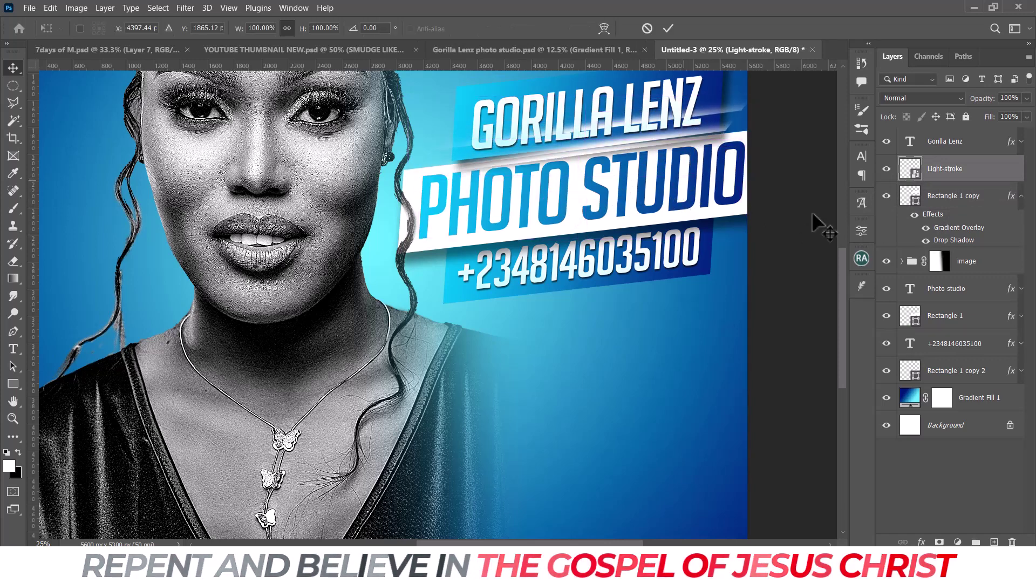
{"action": "left_click_drag", "start_coordinate": [724, 428], "coordinate": [727, 434]}
{"action": "key", "text": "Return"}
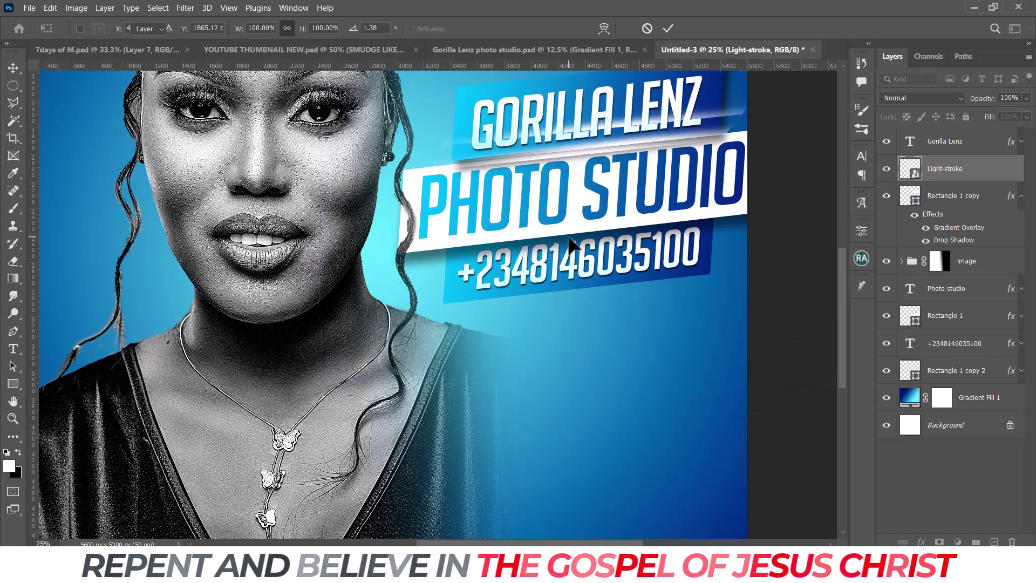
{"action": "left_click_drag", "start_coordinate": [643, 188], "coordinate": [644, 188]}
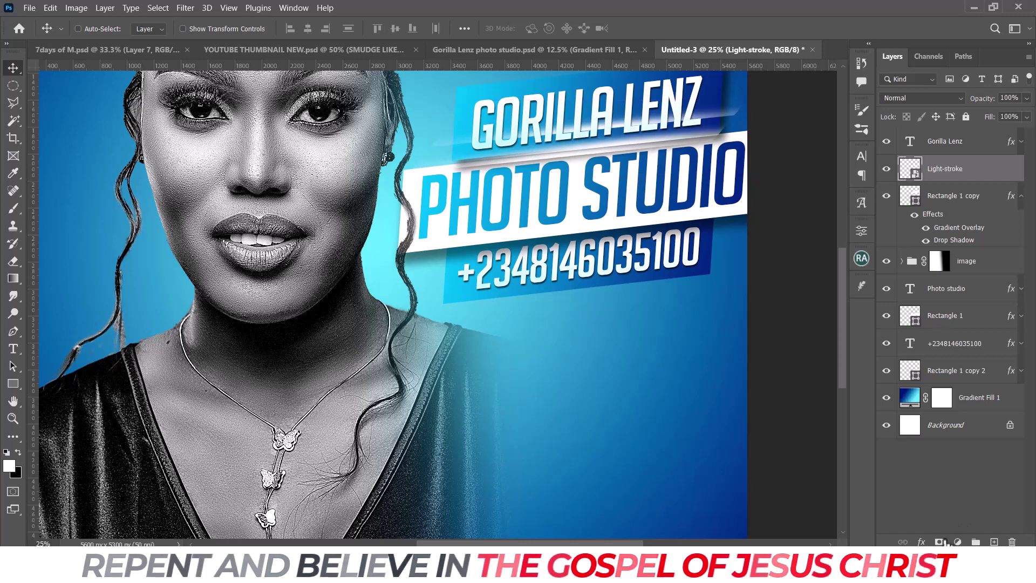
{"action": "left_click", "coordinate": [939, 541]}
Paint black on the streak's mask to fade it out near GORILLA LENZ
{"action": "left_click", "coordinate": [14, 208]}
{"action": "key", "text": "x"}
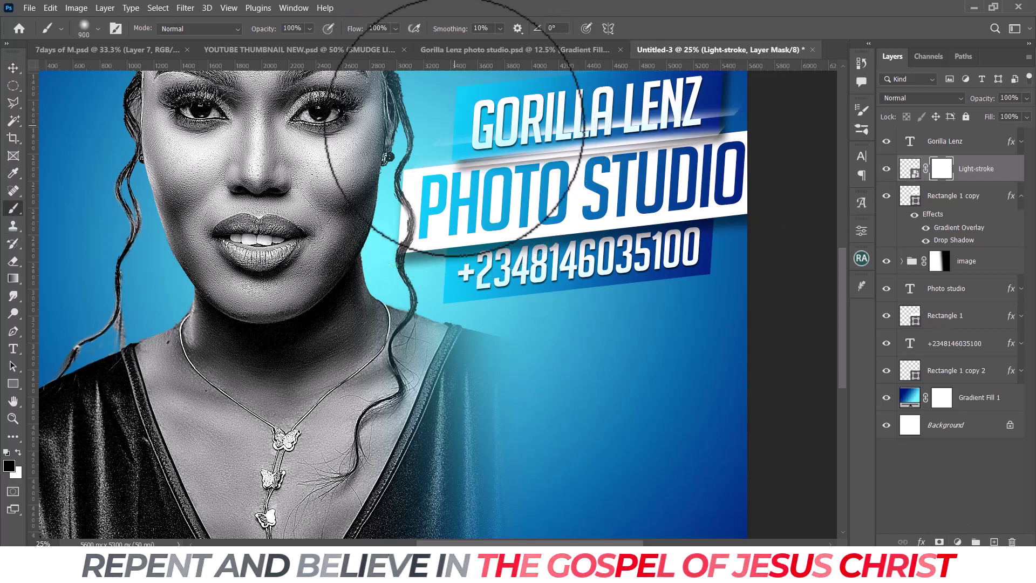
{"action": "key", "text": "bracketleft"}
{"action": "key", "text": "bracketleft"}
{"action": "key", "text": "bracketleft"}
{"action": "left_click_drag", "start_coordinate": [438, 143], "coordinate": [721, 118]}
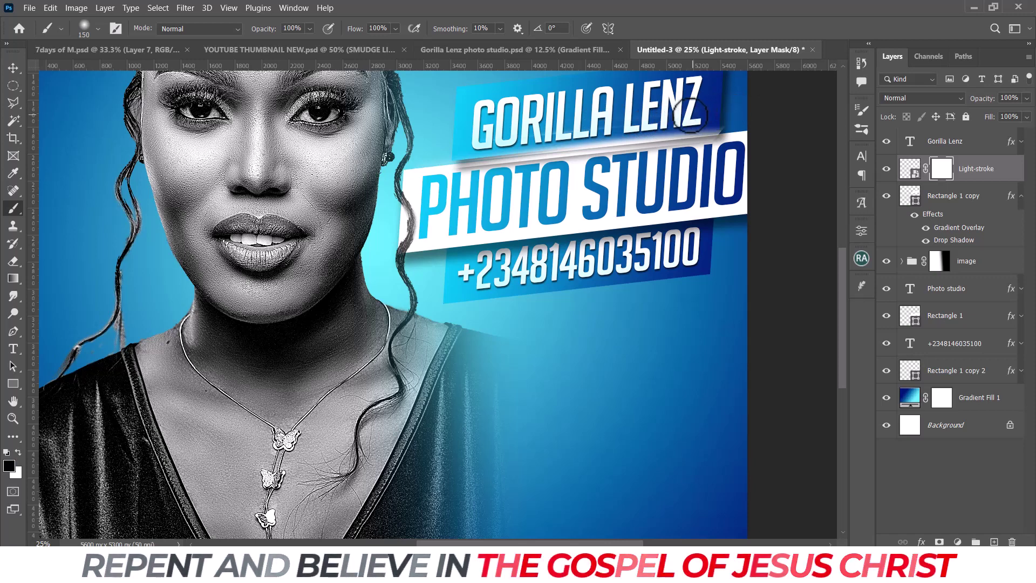
{"action": "key", "text": "bracketright"}
{"action": "key", "text": "bracketright"}
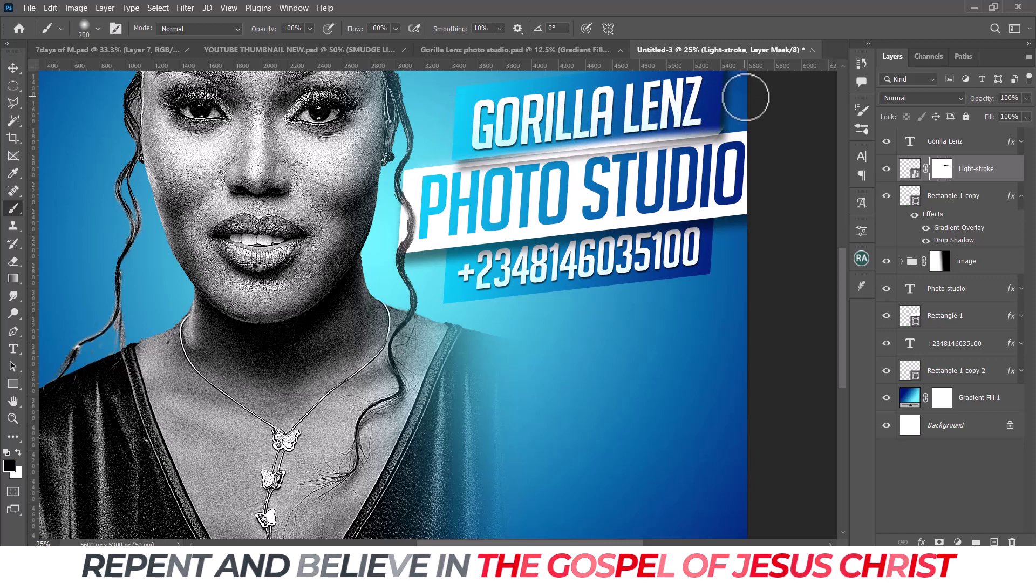
{"action": "key", "text": "ctrl+minus"}
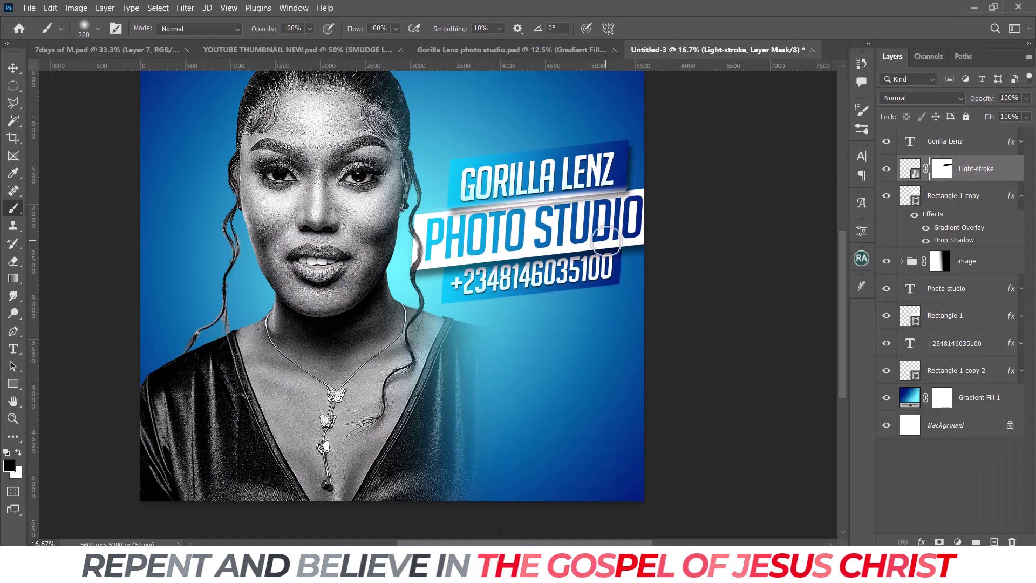
Duplicate the streak, move the copy to the banner's bottom edge and stretch it to 134.51%
{"action": "key", "text": "ctrl+j"}
{"action": "key", "text": "v"}
{"action": "mouse_move", "coordinate": [598, 230]}
{"action": "left_mouse_down"}
{"action": "mouse_move", "coordinate": [568, 270]}
{"action": "mouse_move", "coordinate": [669, 248]}
{"action": "left_mouse_up"}
{"action": "key", "text": "ctrl+t"}
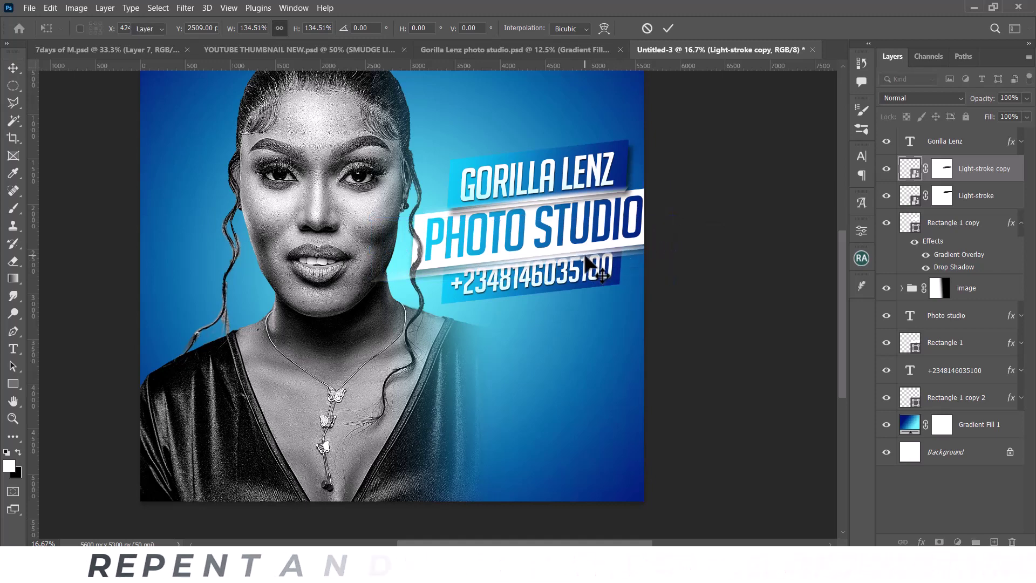
{"action": "key", "text": "Return"}
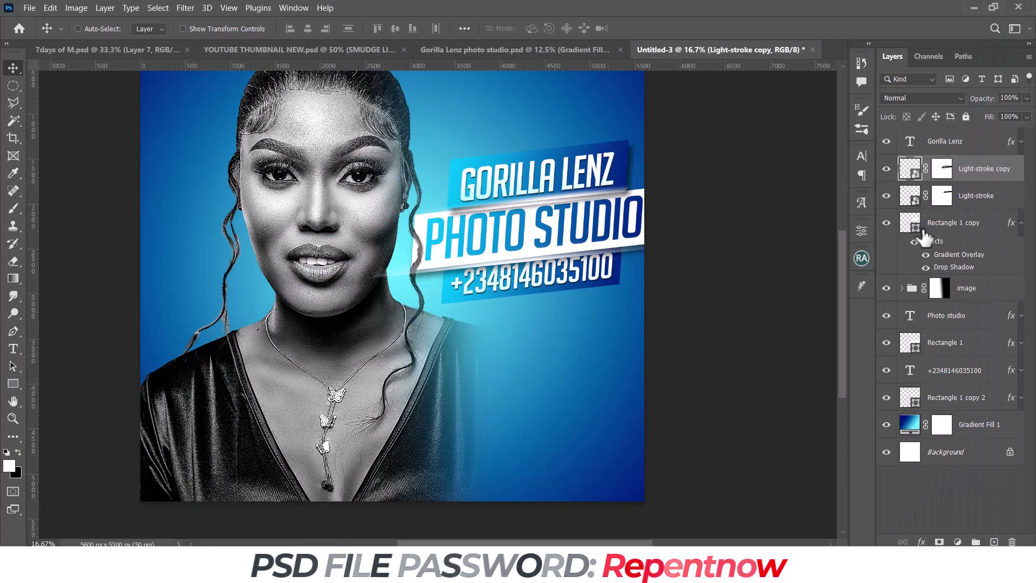
Paint black on the copied streak's mask with a 500 px brush to hide part of it
{"action": "left_click", "coordinate": [941, 168]}
{"action": "key", "text": "b"}
{"action": "key", "text": "x"}
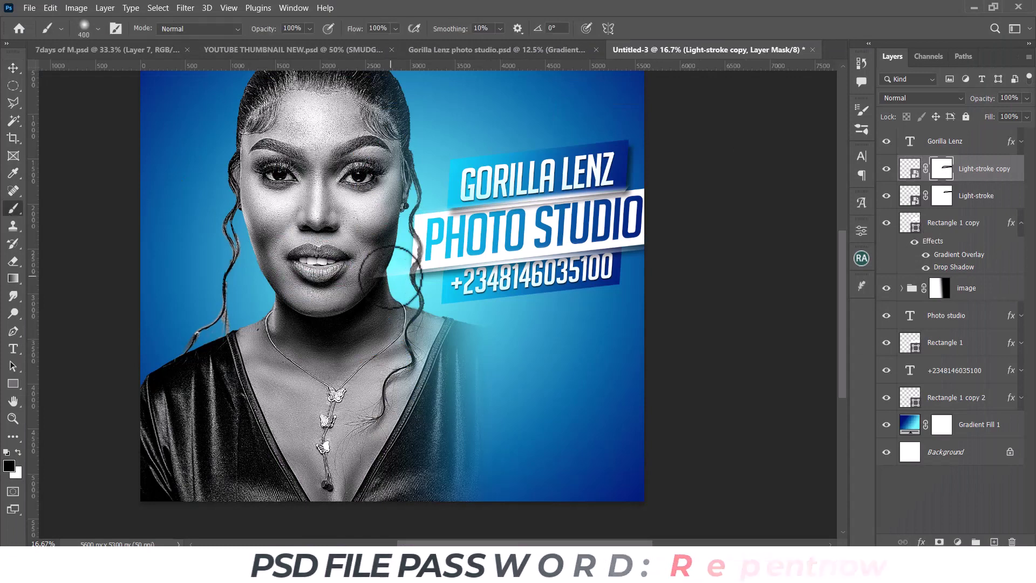
{"action": "key", "text": "bracketright"}
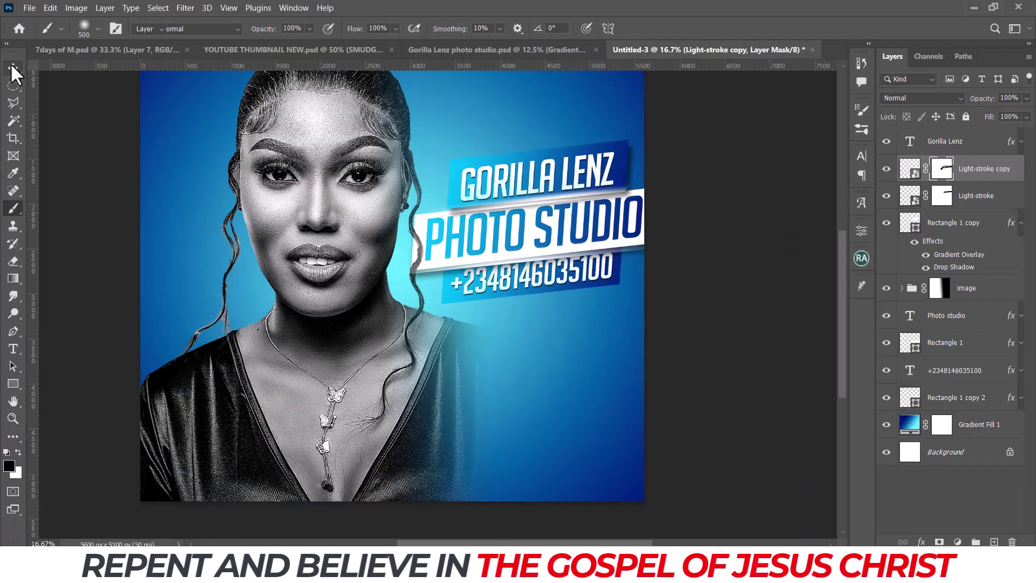
Select the phone-number banner shape (Rectangle 1 copy 2) and expand its effects list
{"action": "left_click", "coordinate": [13, 67]}
{"action": "left_click", "coordinate": [617, 278]}
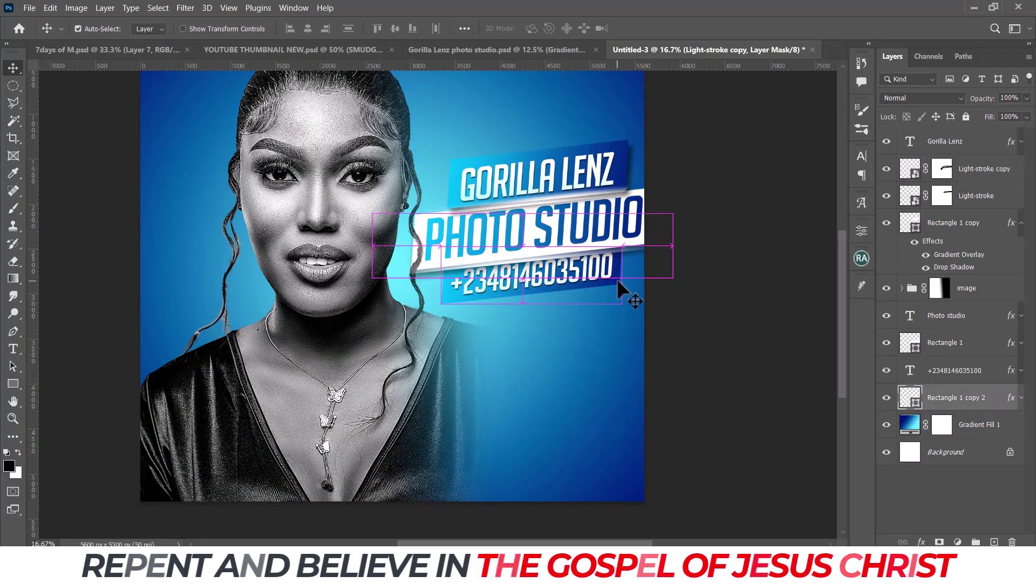
{"action": "key", "text": "x"}
{"action": "left_click", "coordinate": [1020, 398]}
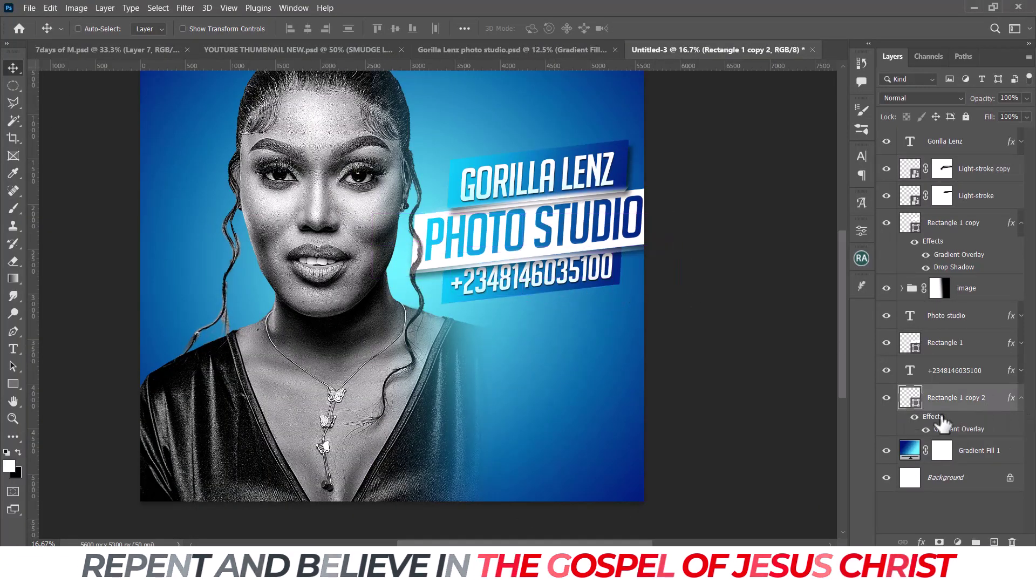
Give Rectangle 1 copy 2 a drop shadow: angle 151°, distance 68 px, size 79 px, opacity 43%
{"action": "double_click", "coordinate": [924, 397]}
{"action": "left_click_drag", "start_coordinate": [629, 86], "coordinate": [792, 62]}
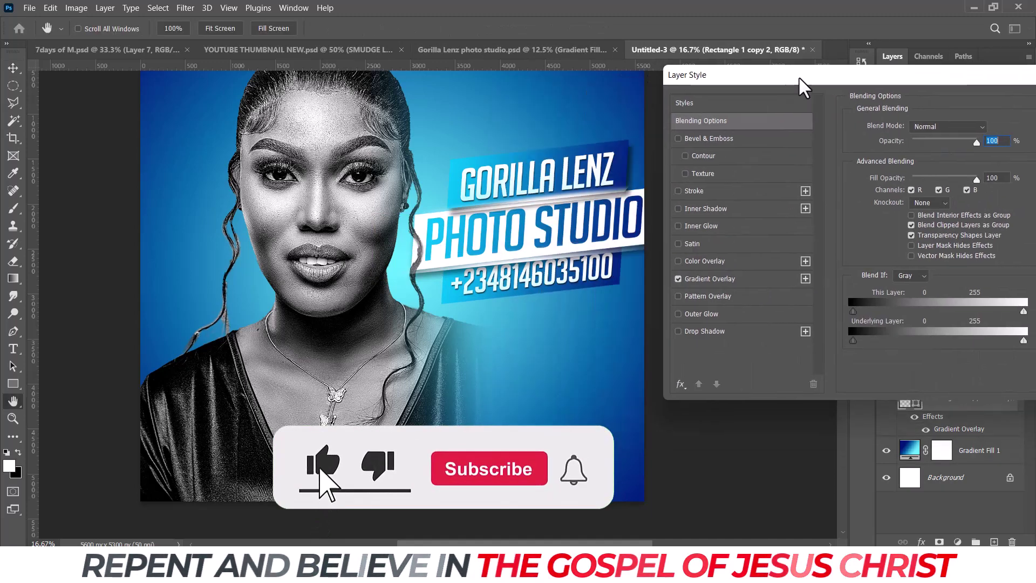
{"action": "left_click", "coordinate": [681, 330]}
{"action": "left_click", "coordinate": [702, 330]}
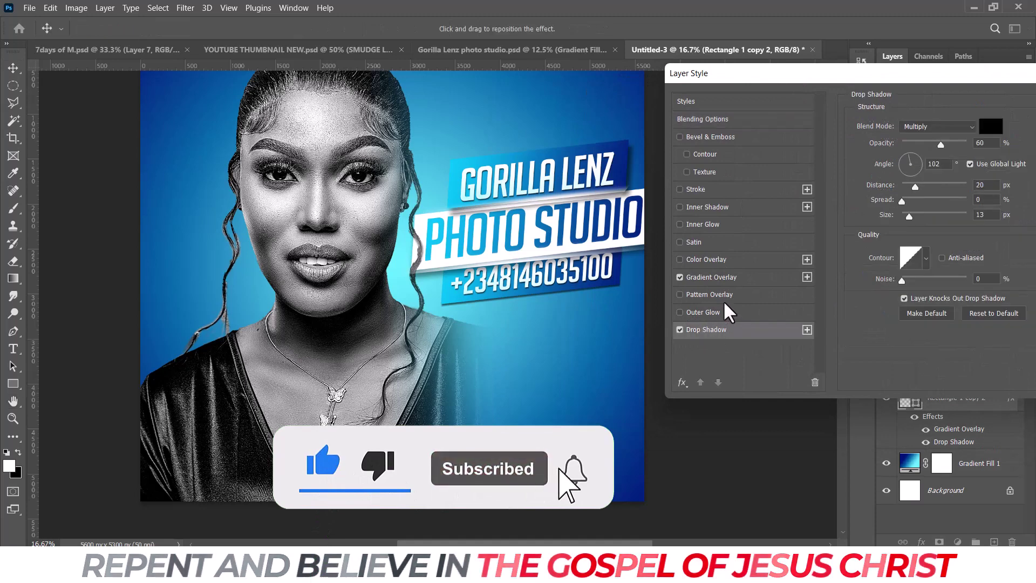
{"action": "left_click_drag", "start_coordinate": [615, 318], "coordinate": [621, 319]}
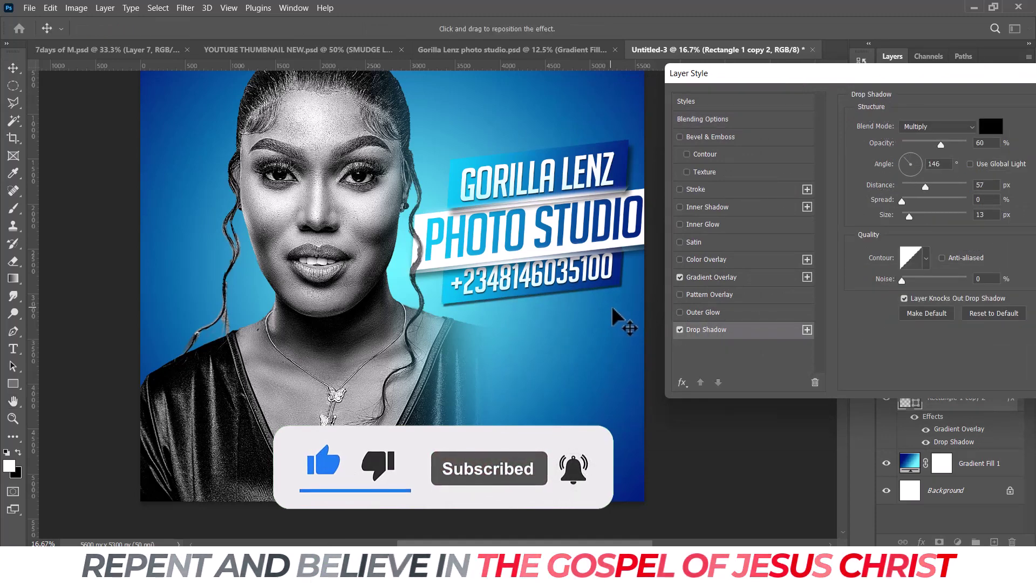
{"action": "left_click_drag", "start_coordinate": [909, 216], "coordinate": [926, 216]}
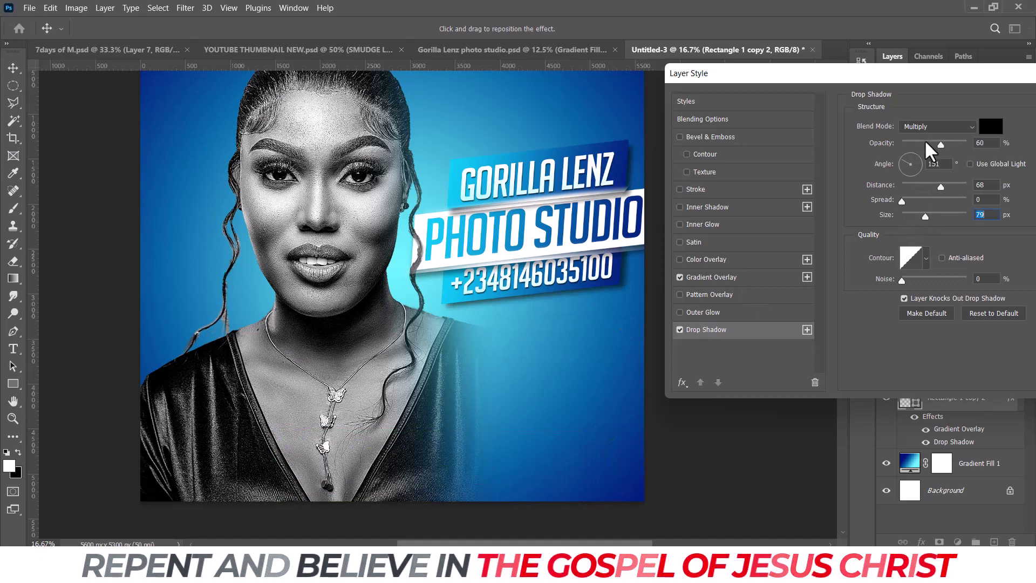
{"action": "left_click", "coordinate": [924, 142]}
{"action": "left_click_drag", "start_coordinate": [925, 141], "coordinate": [929, 140]}
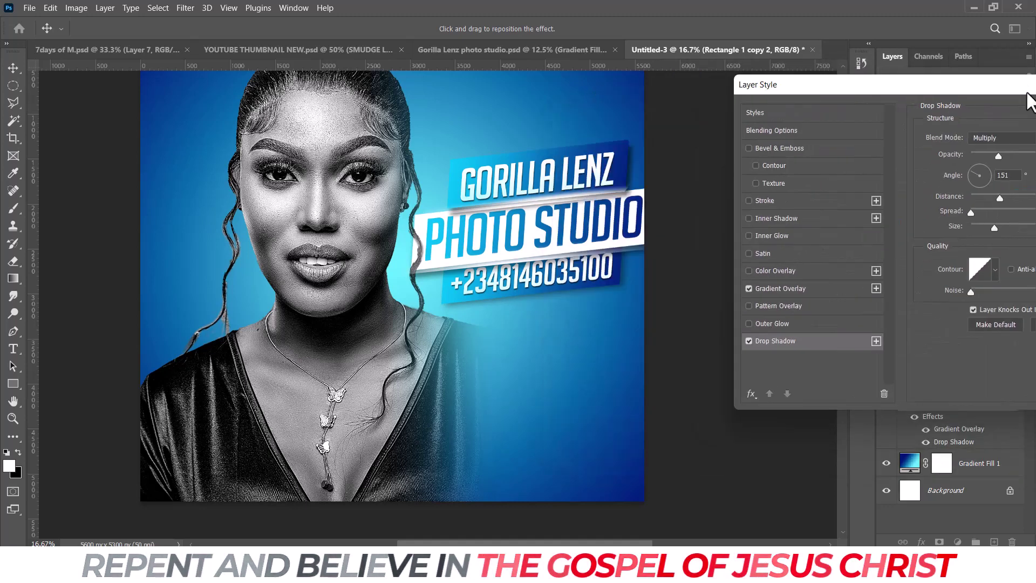
{"action": "left_click_drag", "start_coordinate": [967, 79], "coordinate": [886, 115]}
{"action": "key", "text": "Return"}
{"action": "left_click", "coordinate": [519, 282], "text": "ctrl"}
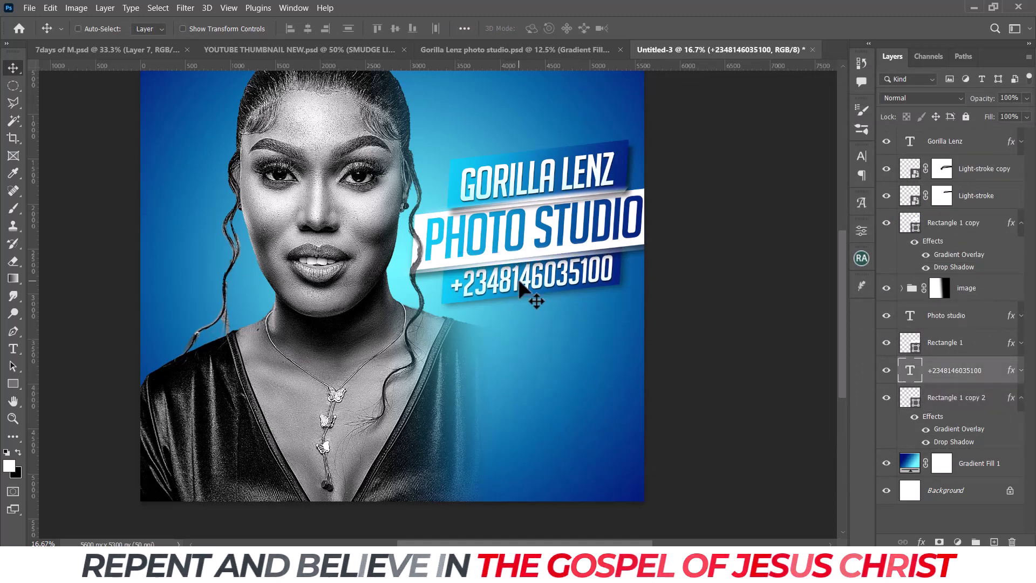
Drag camera bg in above Gradient Fill 1, scale it up and raise it behind the title
{"action": "key", "text": "ctrl+minus"}
{"action": "key", "text": "ctrl+minus"}
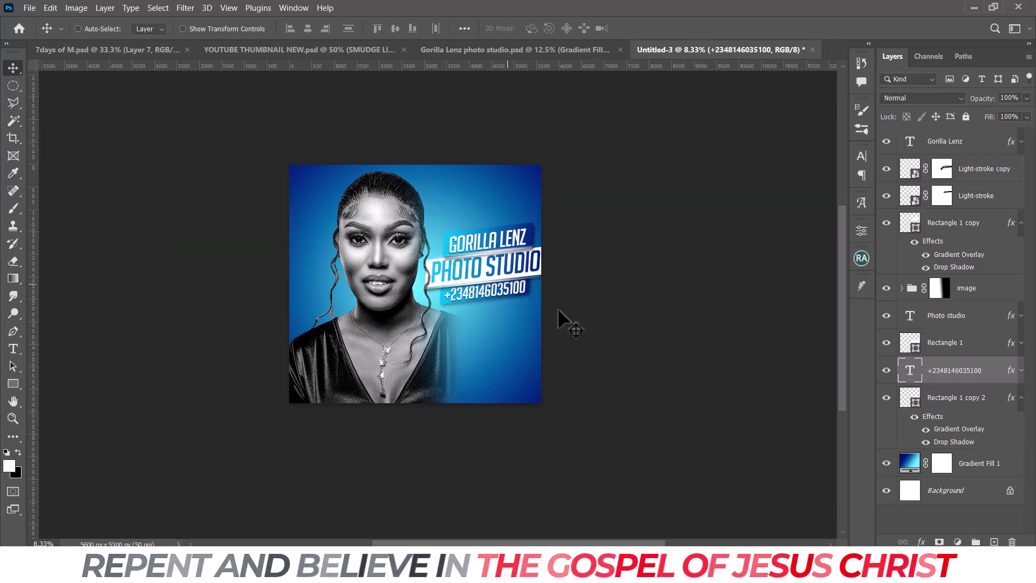
{"action": "left_click", "coordinate": [985, 463]}
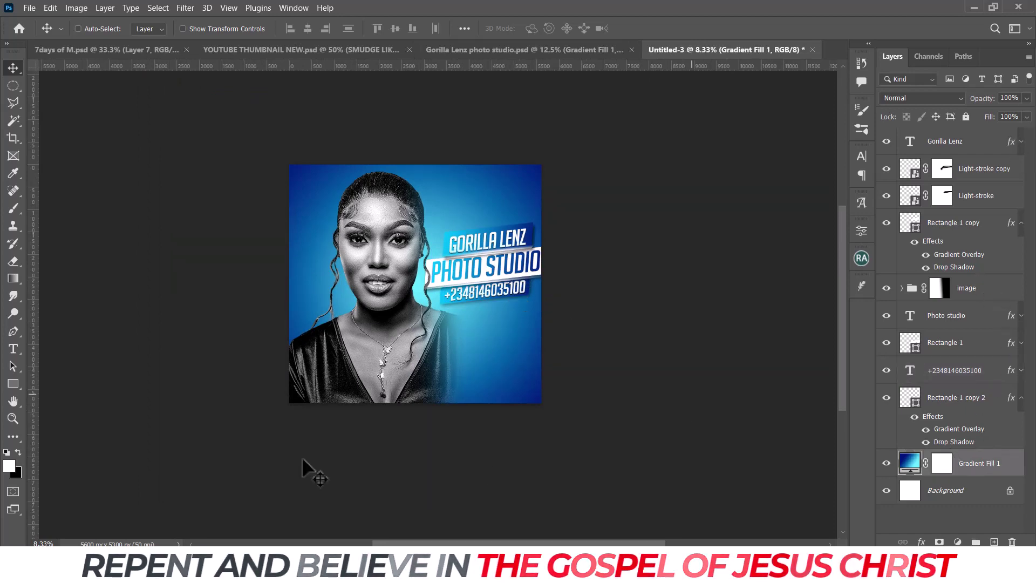
{"action": "left_click", "coordinate": [696, 486]}
{"action": "scroll", "coordinate": [200, 243], "scroll_direction": "up", "scroll_amount": 1}
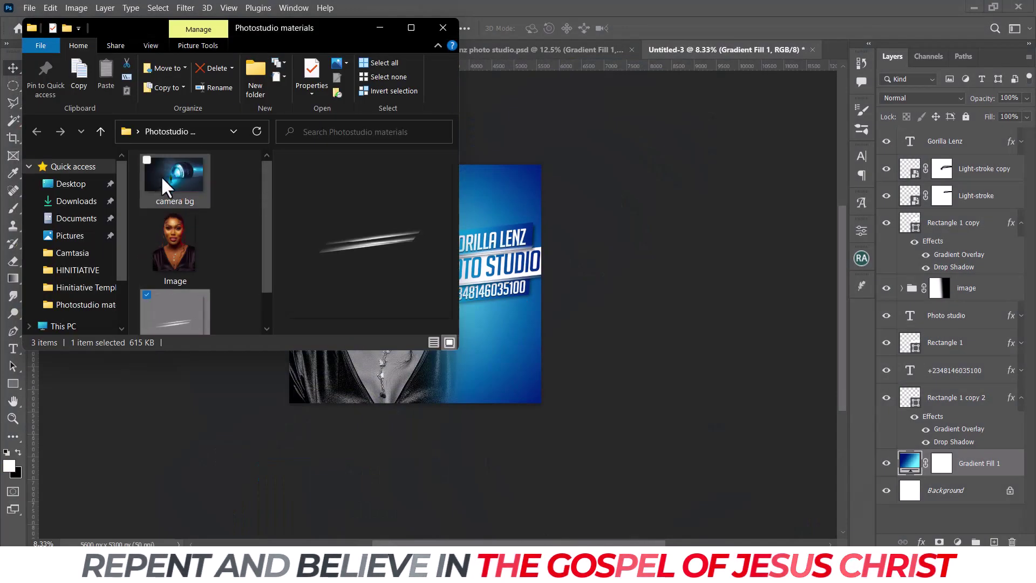
{"action": "mouse_move", "coordinate": [161, 176]}
{"action": "left_mouse_down"}
{"action": "mouse_move", "coordinate": [455, 221]}
{"action": "mouse_move", "coordinate": [484, 258]}
{"action": "left_mouse_up"}
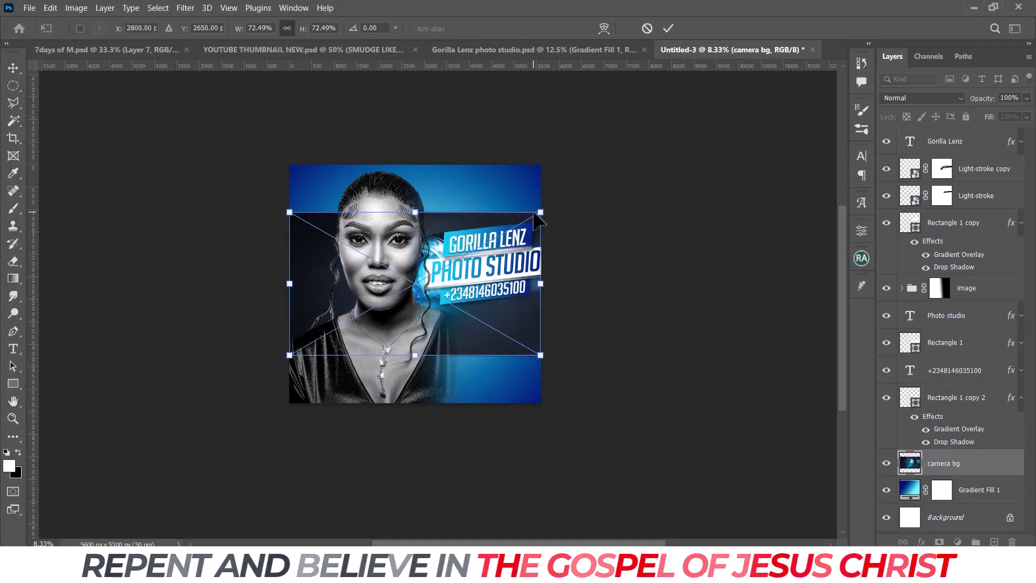
{"action": "mouse_move", "coordinate": [538, 210]}
{"action": "left_mouse_down"}
{"action": "mouse_move", "coordinate": [607, 185]}
{"action": "mouse_move", "coordinate": [588, 195]}
{"action": "left_mouse_up"}
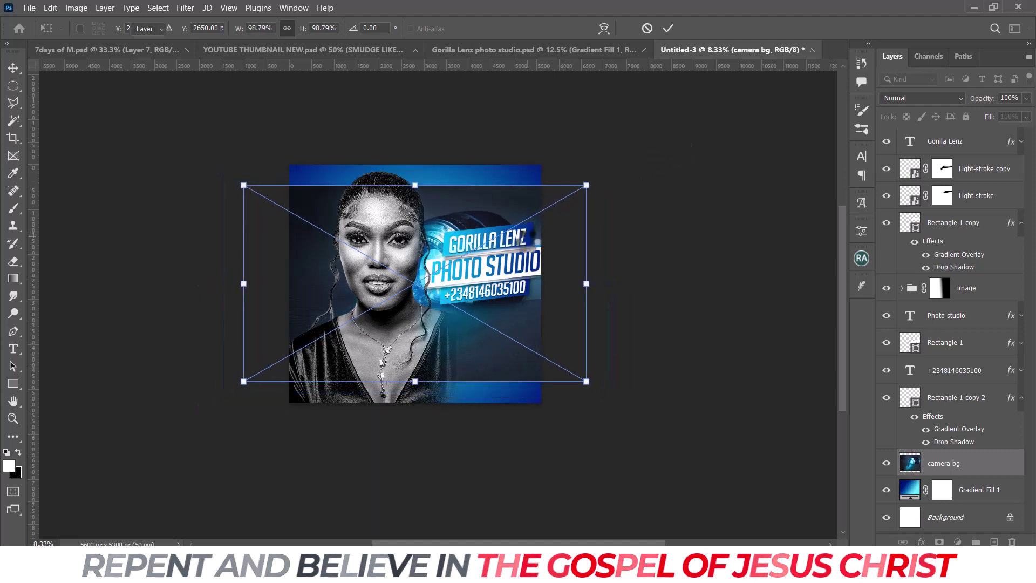
{"action": "key", "text": "Return"}
{"action": "left_click_drag", "start_coordinate": [527, 261], "coordinate": [526, 224]}
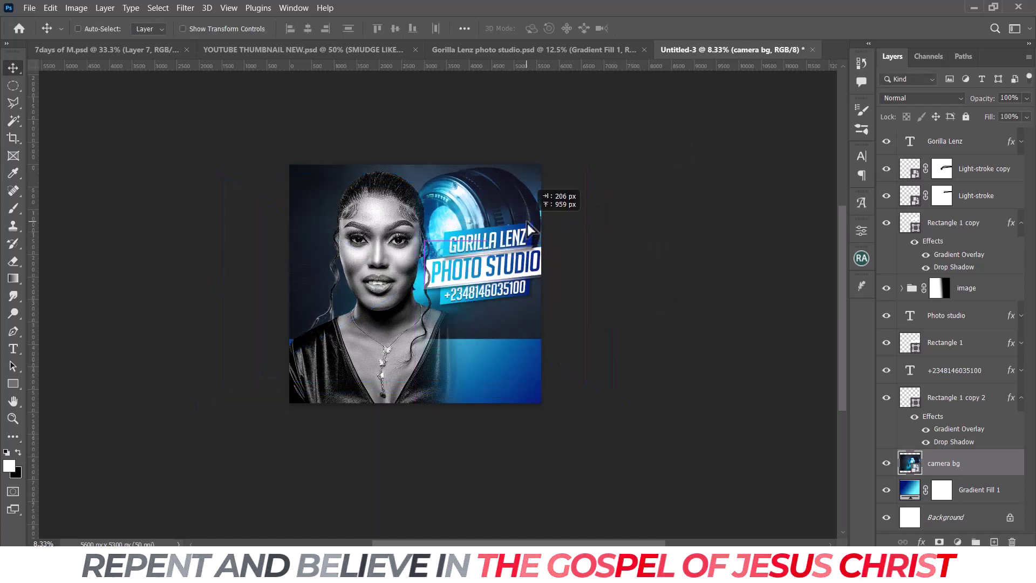
{"action": "left_click", "coordinate": [891, 96]}
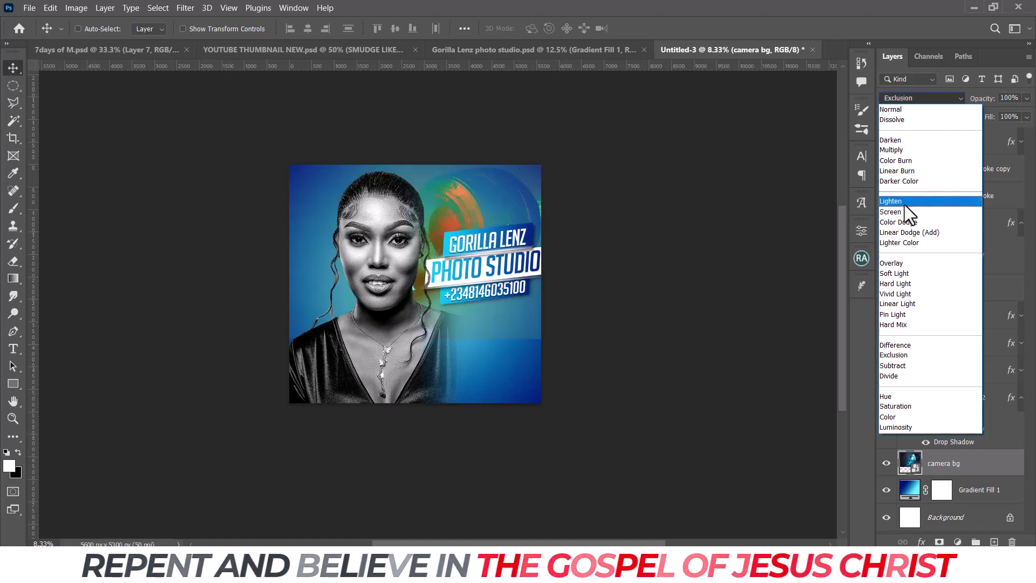
Set camera bg to Lighter Color blending and add a Motion Blur of 47° and 218 px
{"action": "left_click", "coordinate": [901, 244]}
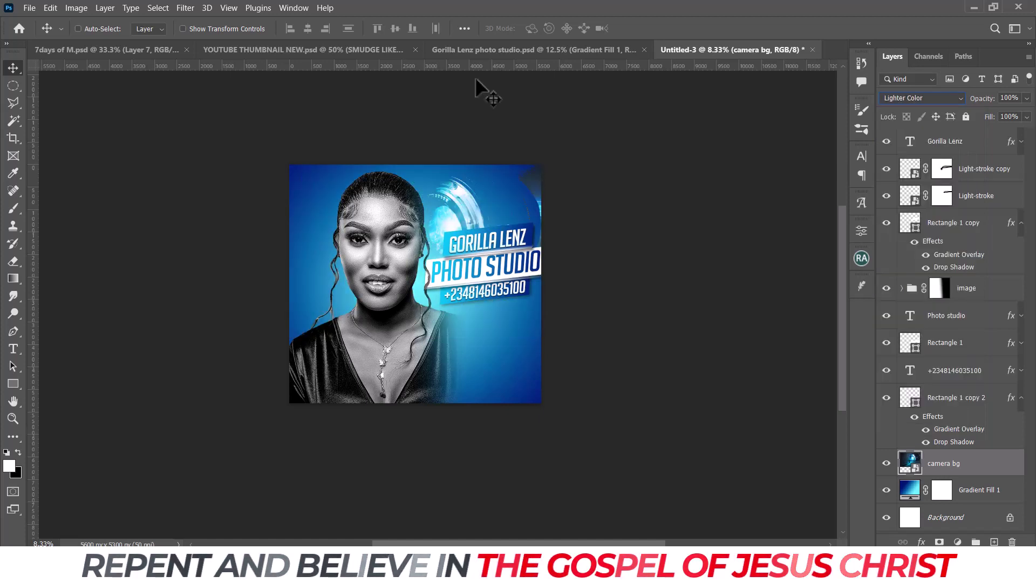
{"action": "left_click", "coordinate": [183, 7]}
{"action": "mouse_move", "coordinate": [192, 169]}
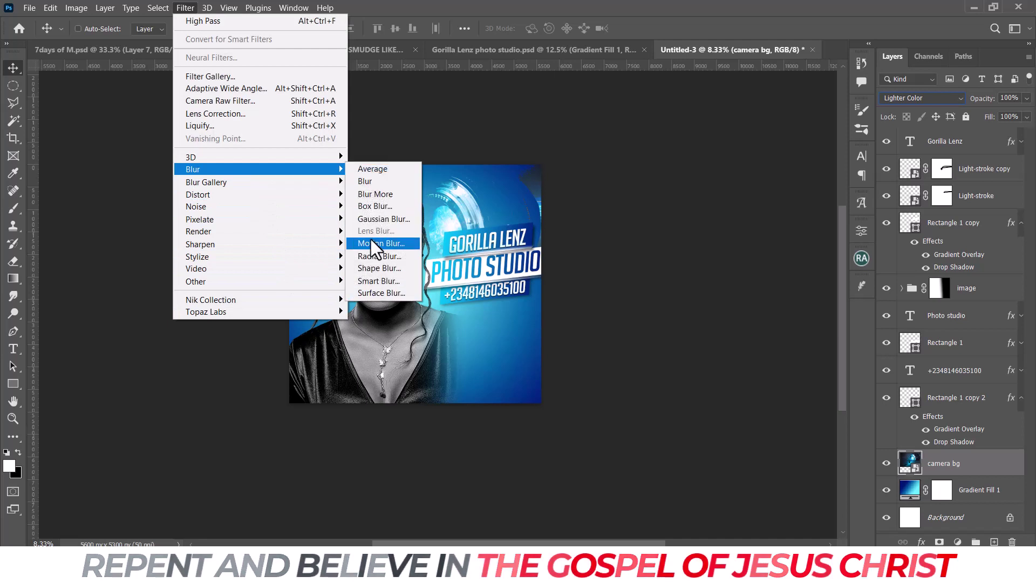
{"action": "left_click", "coordinate": [370, 237]}
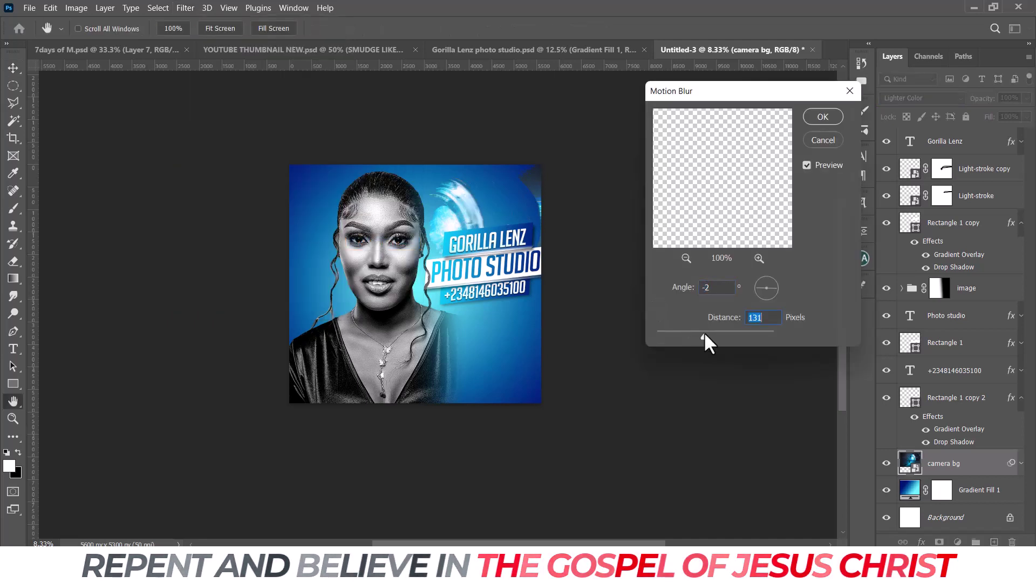
{"action": "left_click_drag", "start_coordinate": [765, 300], "coordinate": [778, 286]}
{"action": "mouse_move", "coordinate": [702, 331]}
{"action": "left_mouse_down"}
{"action": "mouse_move", "coordinate": [732, 331]}
{"action": "mouse_move", "coordinate": [711, 333]}
{"action": "mouse_move", "coordinate": [733, 322]}
{"action": "left_mouse_up"}
{"action": "left_click", "coordinate": [764, 297]}
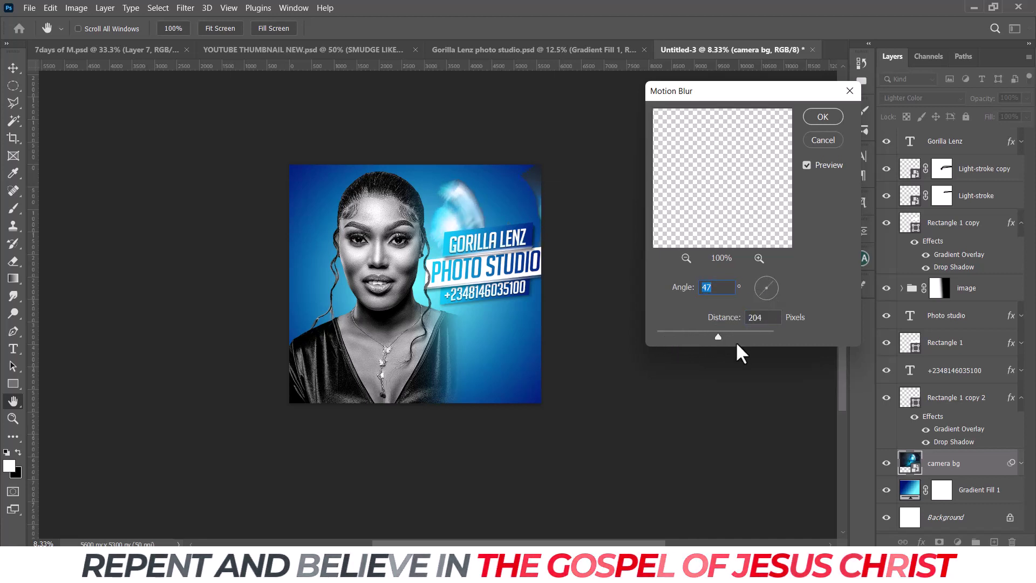
{"action": "left_click_drag", "start_coordinate": [717, 335], "coordinate": [735, 336]}
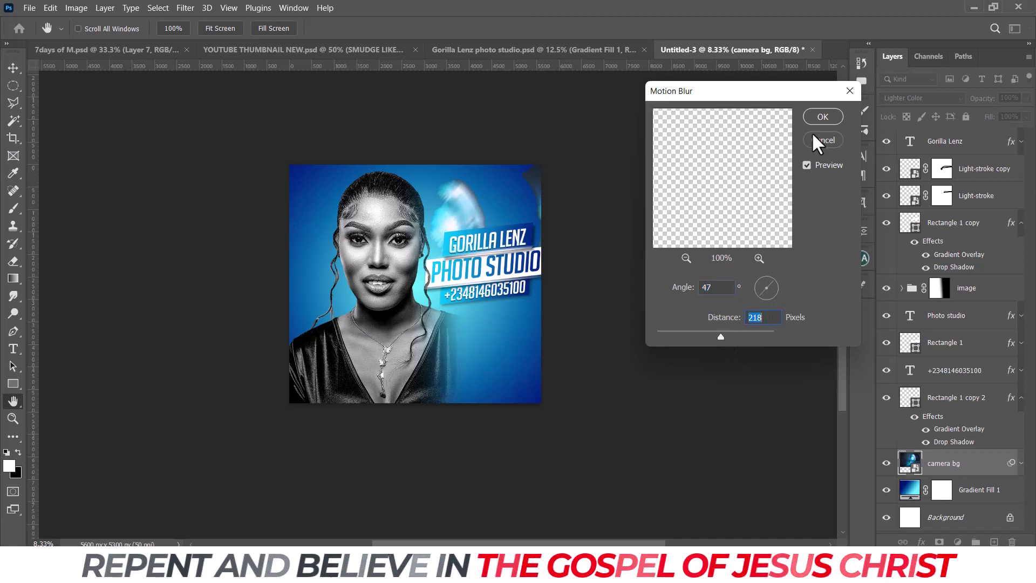
{"action": "left_click", "coordinate": [819, 119]}
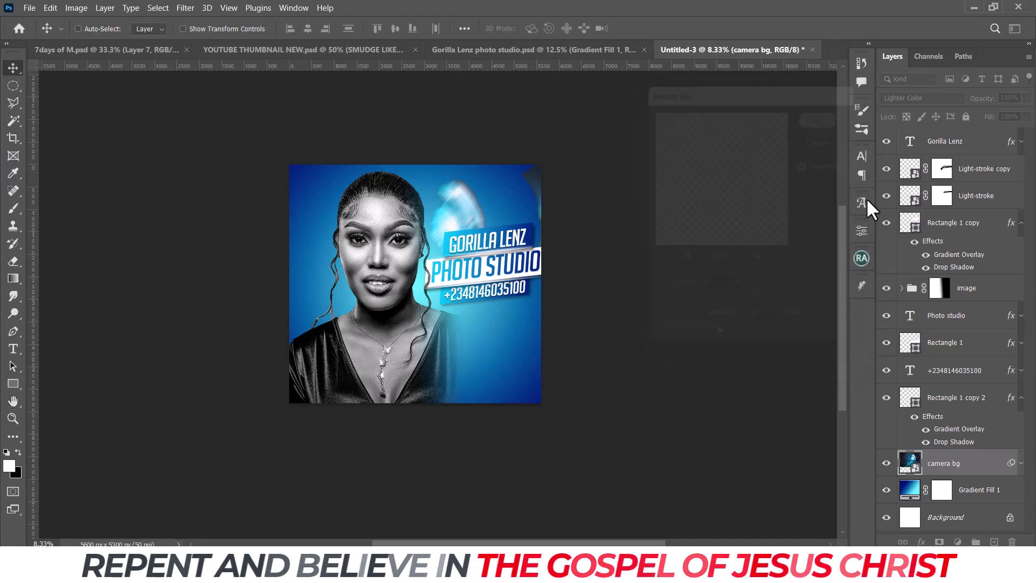
Inspect Layer 7's Motion Blur settings in the finished Gorilla Lenz reference file
{"action": "left_click", "coordinate": [571, 47]}
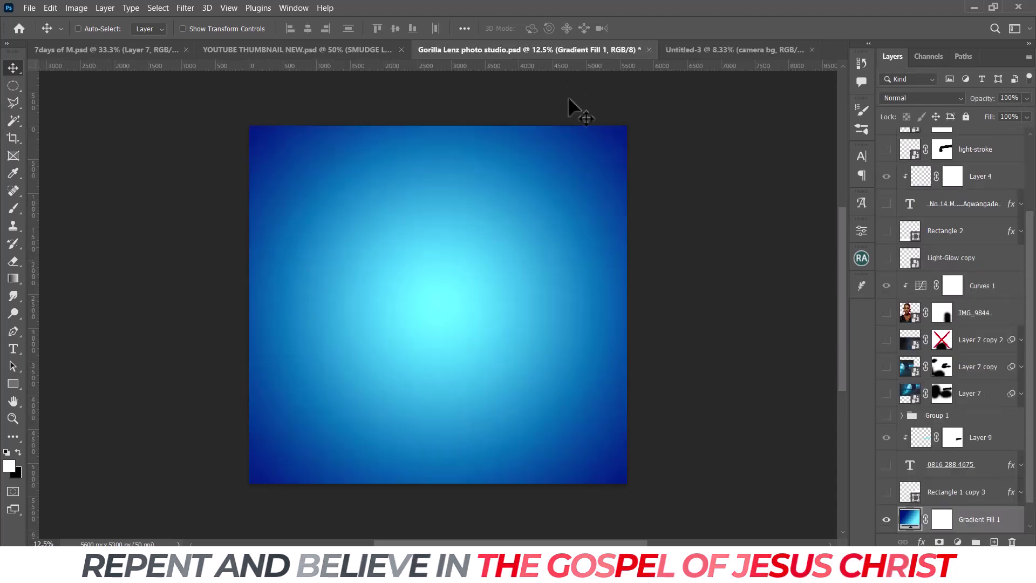
{"action": "left_click", "coordinate": [957, 404]}
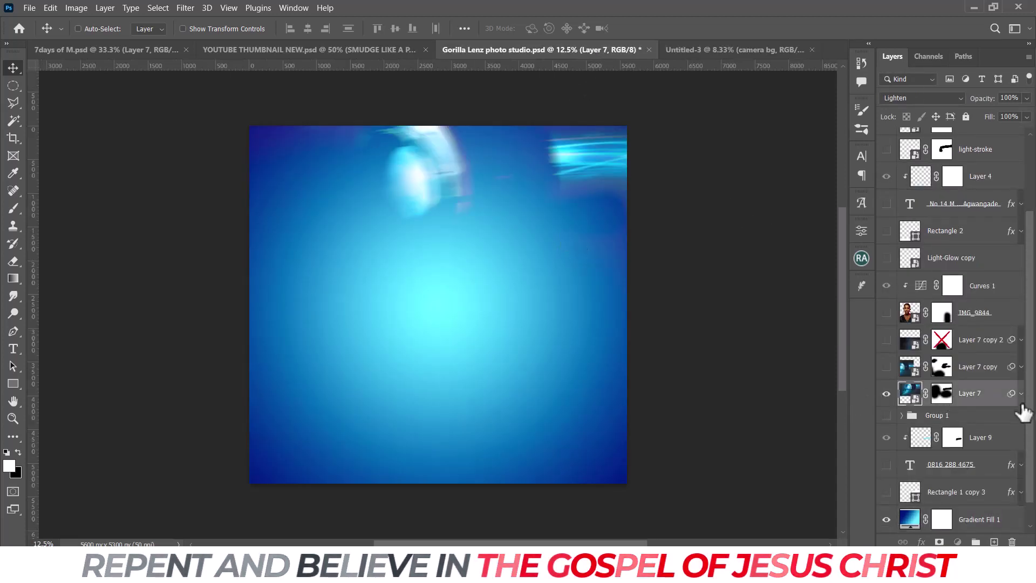
{"action": "key", "text": "ctrl+f"}
{"action": "double_click", "coordinate": [957, 437]}
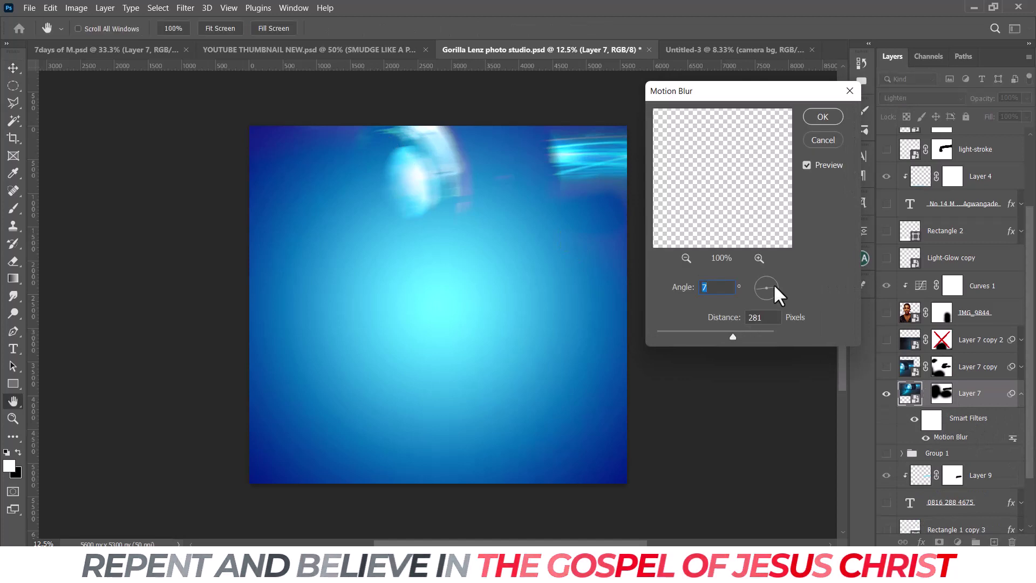
{"action": "left_click", "coordinate": [834, 138]}
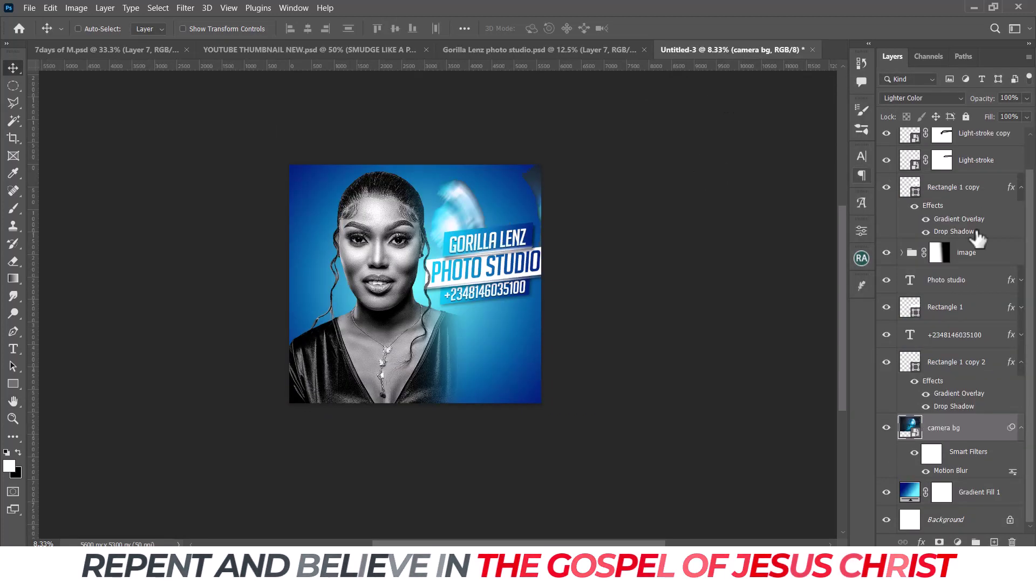
Set camera bg to Lighten and change its Motion Blur to 7° and 281 px
{"action": "left_click", "coordinate": [907, 98]}
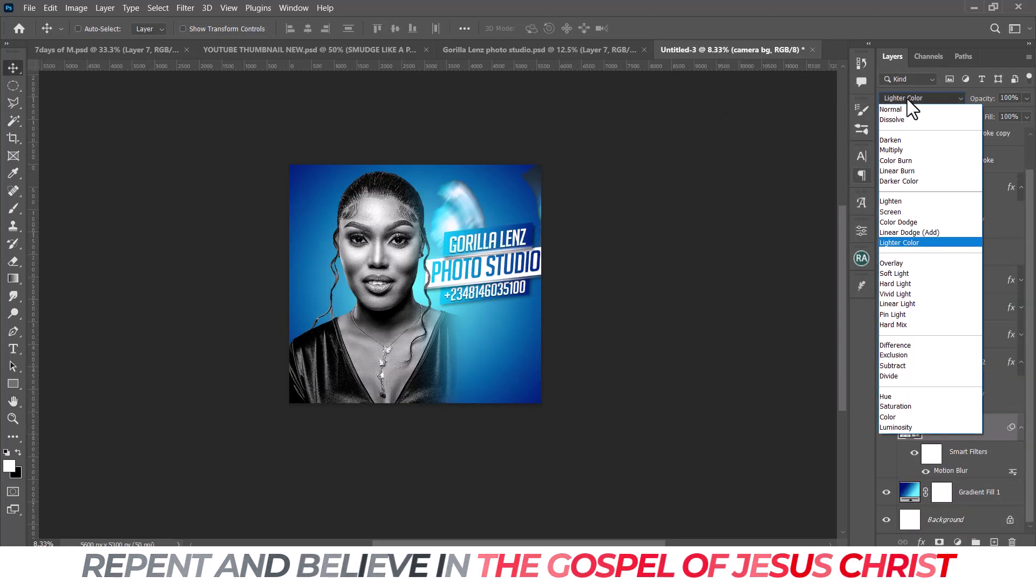
{"action": "left_click", "coordinate": [896, 202]}
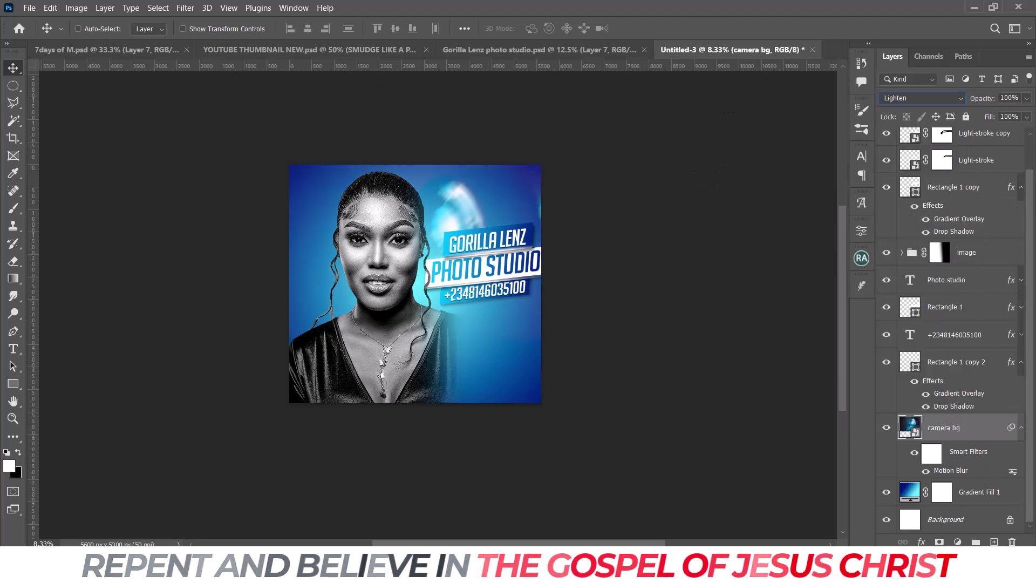
{"action": "double_click", "coordinate": [950, 471]}
{"action": "left_click", "coordinate": [730, 336]}
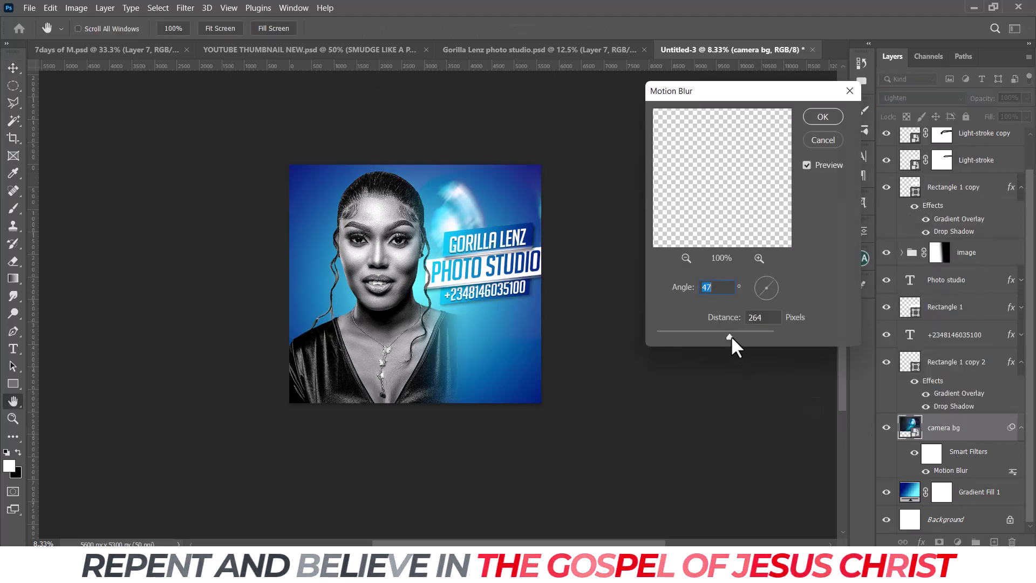
{"action": "left_click_drag", "start_coordinate": [735, 338], "coordinate": [732, 338]}
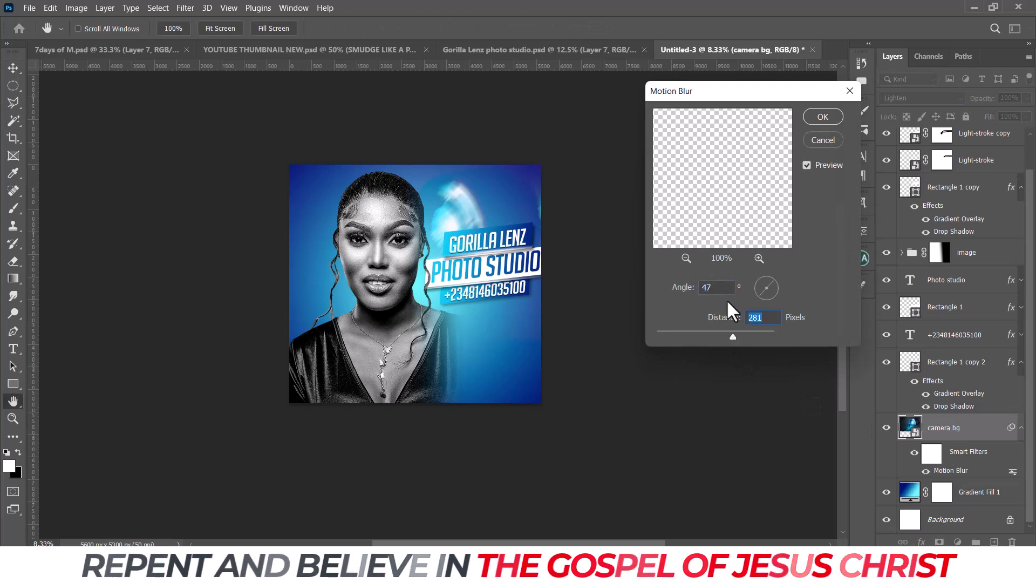
{"action": "key", "text": "shift+Tab"}
{"action": "type", "text": "7"}
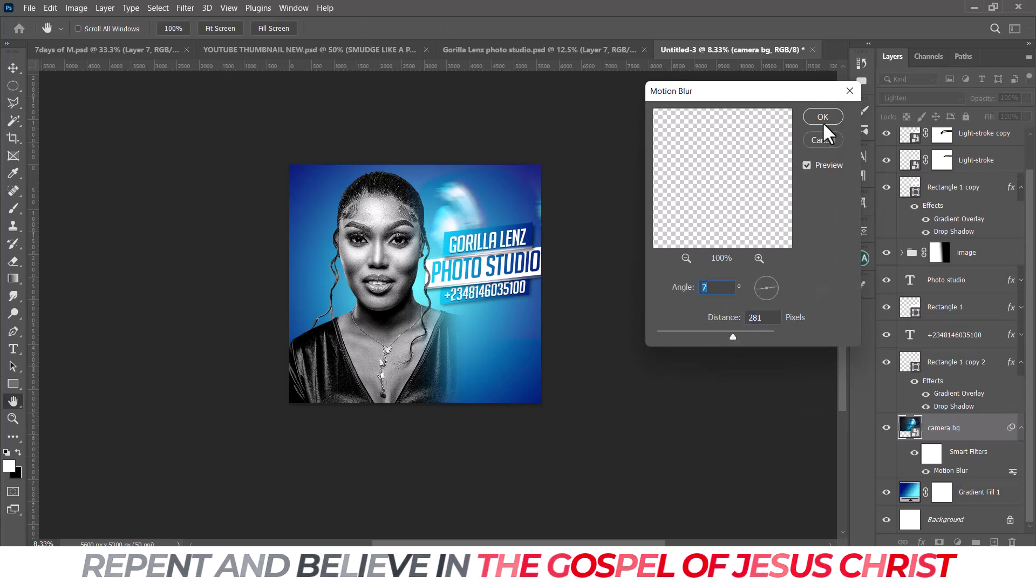
{"action": "left_click", "coordinate": [822, 117]}
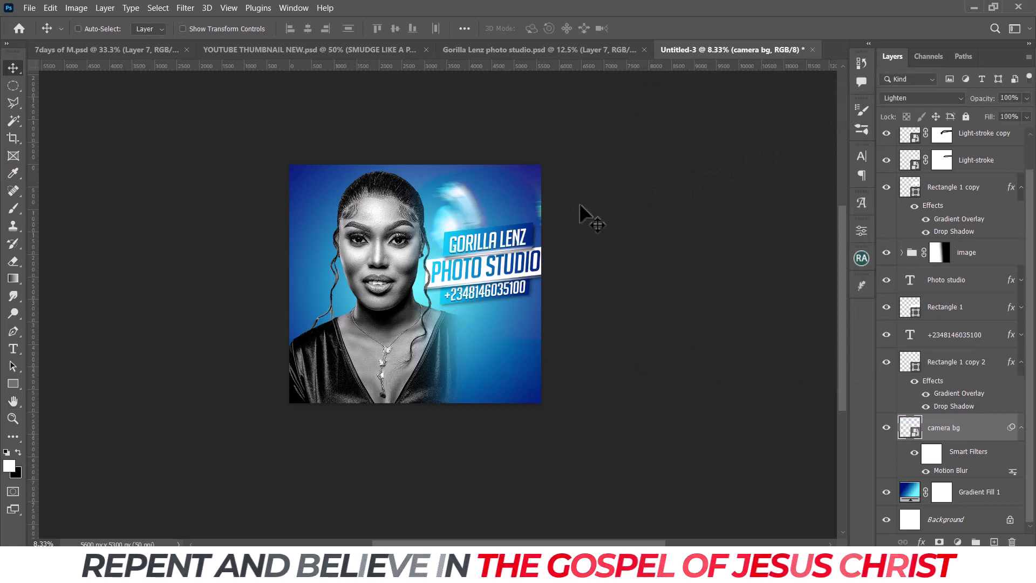
{"action": "mouse_move", "coordinate": [578, 202]}
{"action": "left_mouse_down"}
{"action": "mouse_move", "coordinate": [572, 189]}
{"action": "mouse_move", "coordinate": [554, 199]}
{"action": "left_mouse_up"}
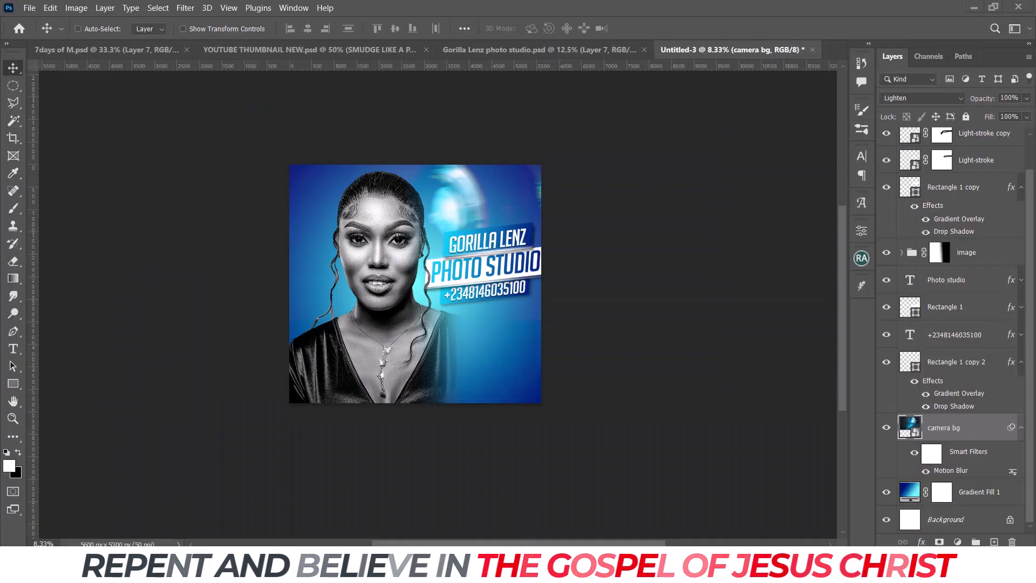
Alt-drag the blurred camera light into two copies, one left and one lower right of the portrait
{"action": "left_click_drag", "start_coordinate": [562, 225], "coordinate": [558, 225]}
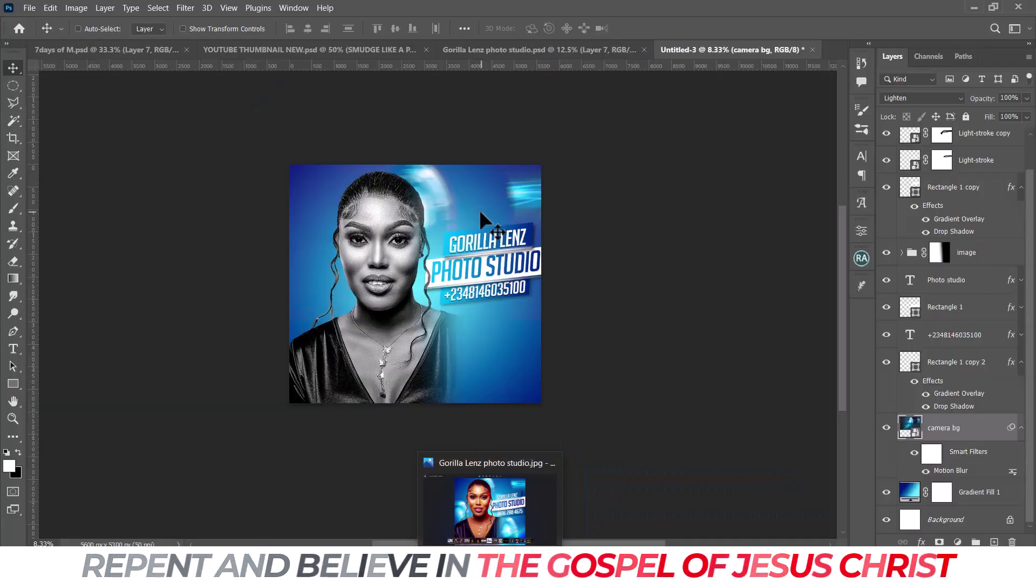
{"action": "mouse_move", "coordinate": [479, 210]}
{"action": "left_mouse_down"}
{"action": "mouse_move", "coordinate": [487, 220]}
{"action": "mouse_move", "coordinate": [372, 323]}
{"action": "left_mouse_up"}
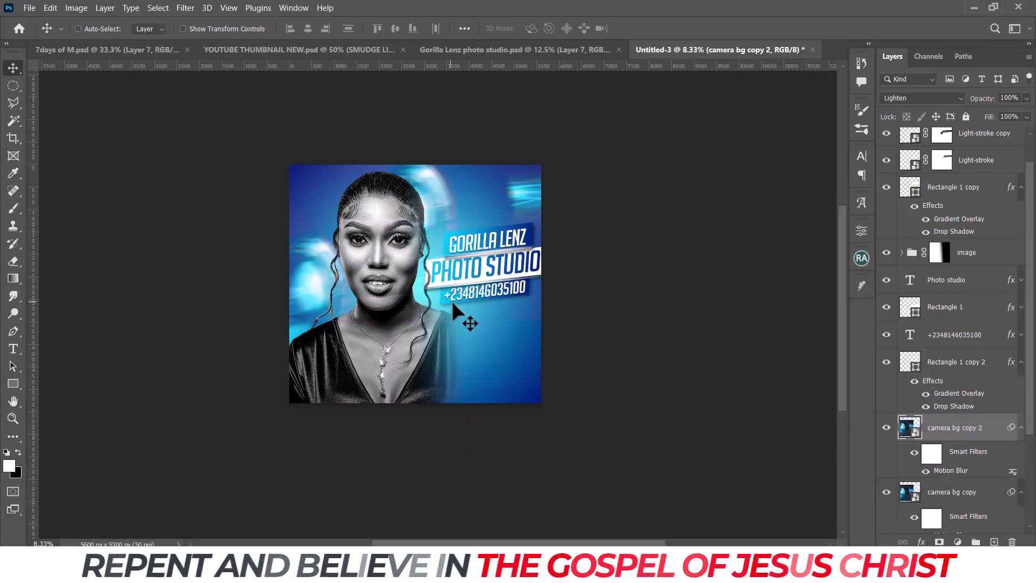
{"action": "mouse_move", "coordinate": [453, 308]}
{"action": "left_mouse_down"}
{"action": "mouse_move", "coordinate": [620, 398]}
{"action": "mouse_move", "coordinate": [606, 380]}
{"action": "mouse_move", "coordinate": [617, 384]}
{"action": "left_mouse_up"}
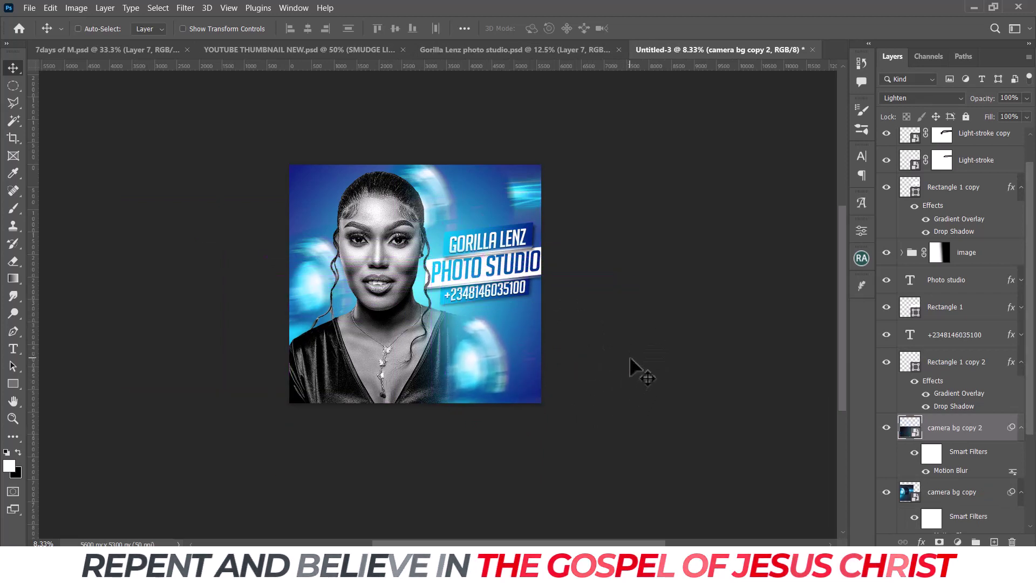
{"action": "left_click_drag", "start_coordinate": [631, 365], "coordinate": [639, 360]}
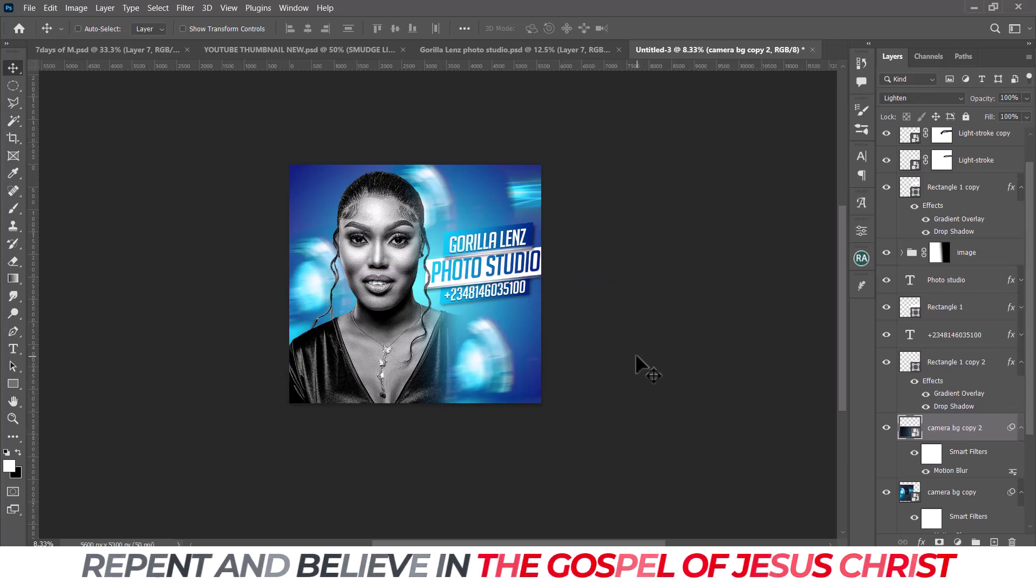
{"action": "key", "text": "ctrl"}
{"action": "key", "text": "ctrl+plus"}
{"action": "key", "text": "ctrl+minus"}
{"action": "key", "text": "ctrl+minus"}
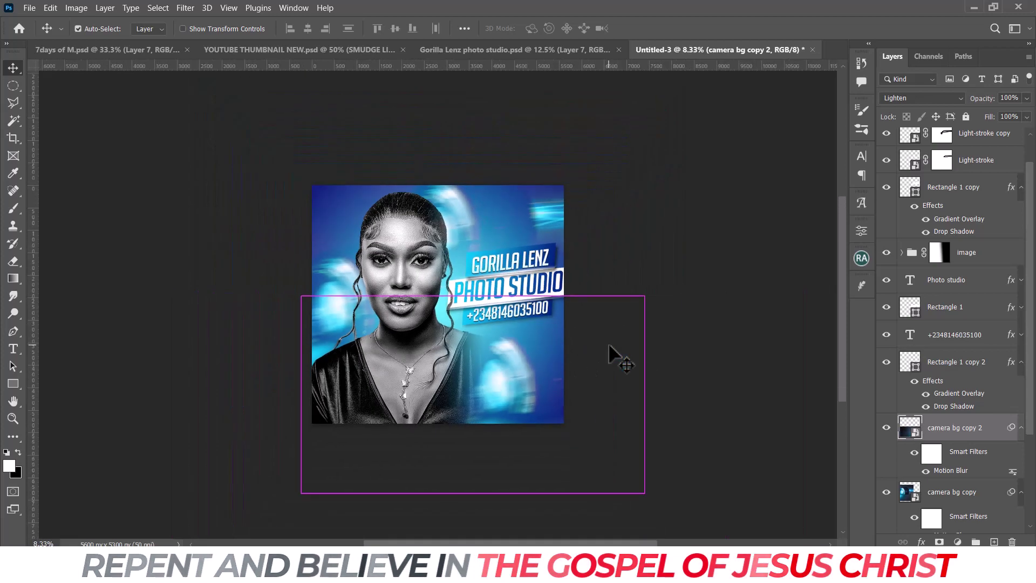
{"action": "key", "text": "ctrl+plus"}
{"action": "key", "text": "ctrl+minus"}
{"action": "key", "text": "ctrl+minus"}
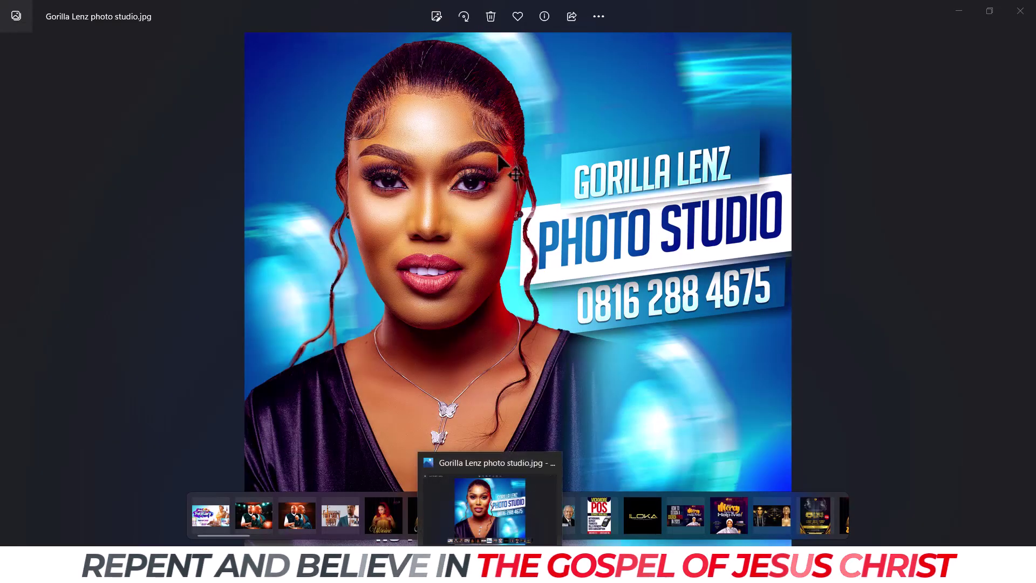
Expand the image group and the Image layer's filters, then reopen Silver Efex Pro 2
{"action": "scroll", "coordinate": [1000, 363], "scroll_direction": "up", "scroll_amount": 2}
{"action": "scroll", "coordinate": [1000, 355], "scroll_direction": "down", "scroll_amount": 5}
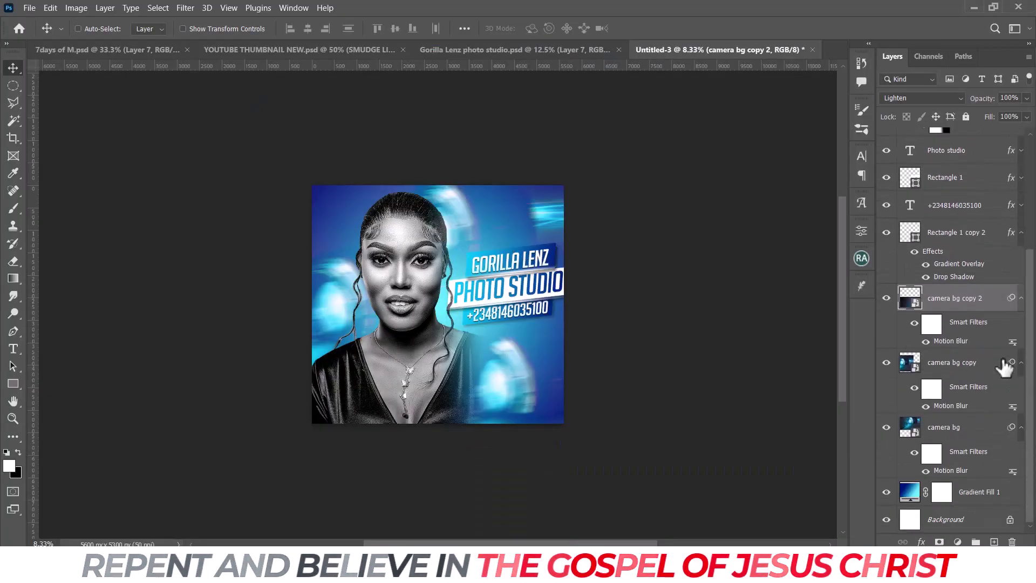
{"action": "scroll", "coordinate": [1000, 355], "scroll_direction": "up", "scroll_amount": 3}
{"action": "scroll", "coordinate": [1000, 355], "scroll_direction": "up", "scroll_amount": 2}
{"action": "left_click", "coordinate": [902, 289]}
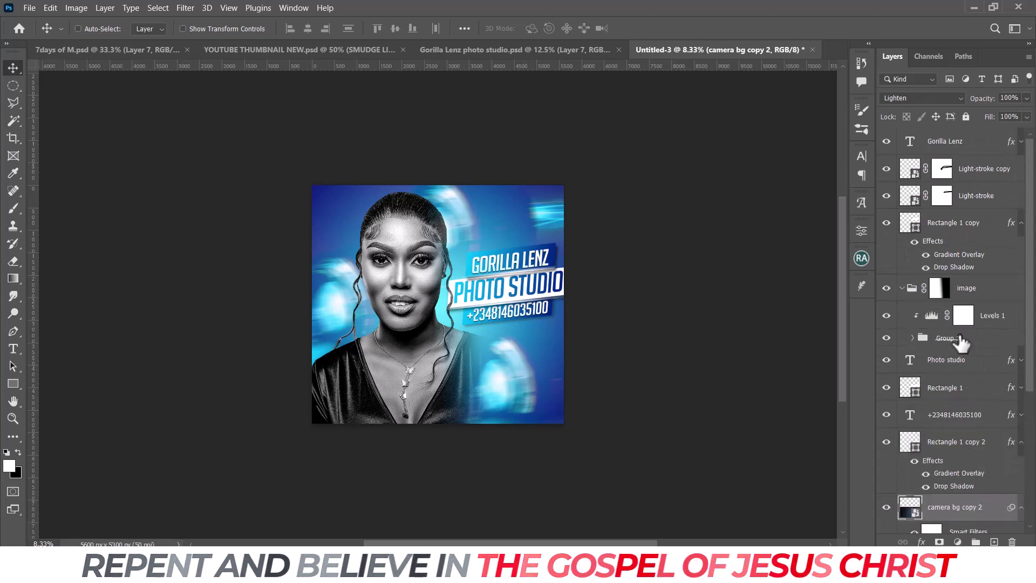
{"action": "left_click", "coordinate": [1022, 387]}
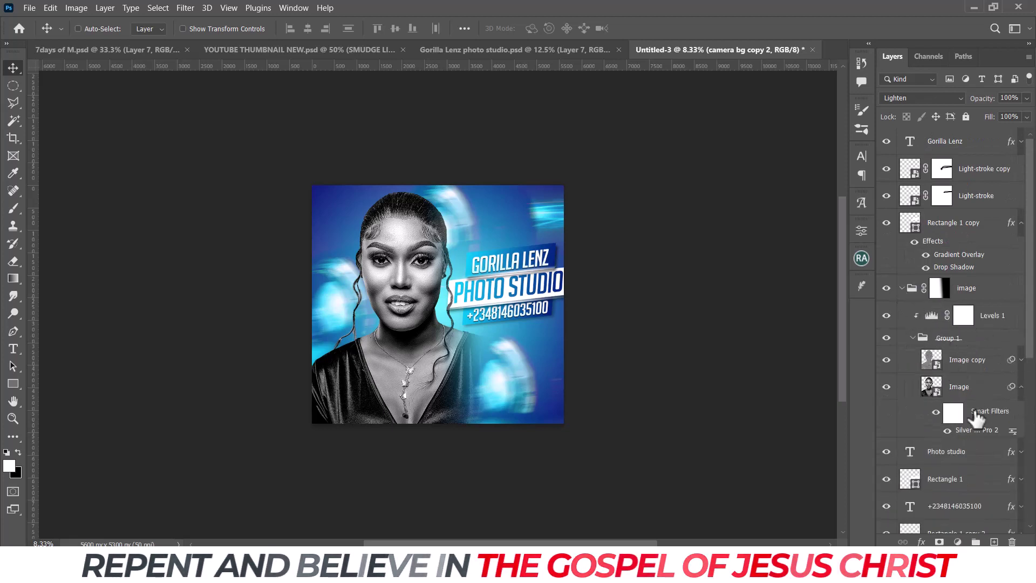
{"action": "double_click", "coordinate": [963, 432]}
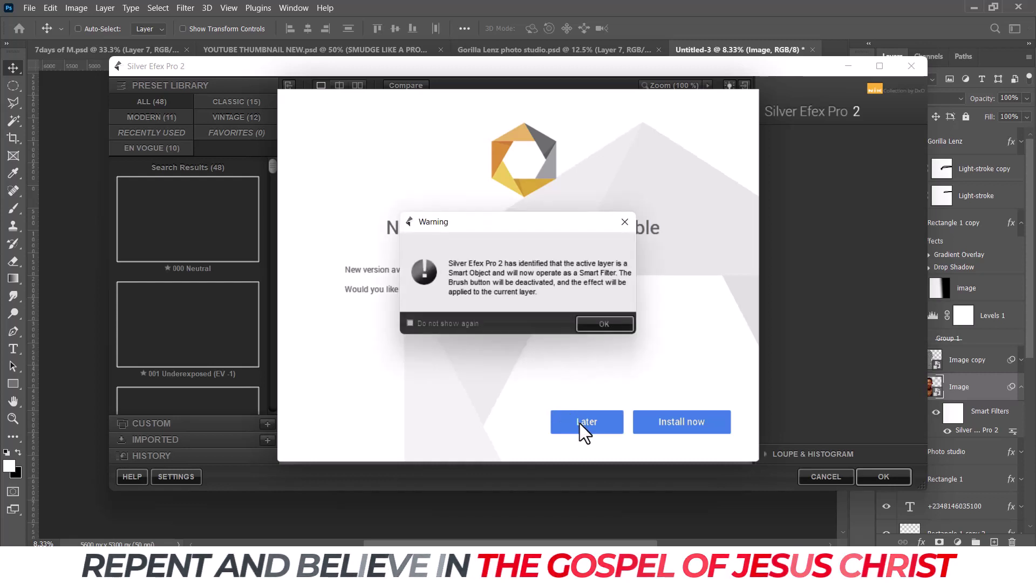
Dismiss the startup prompts and browse the Film Types and Toning preset lists
{"action": "left_click", "coordinate": [604, 323]}
{"action": "left_click", "coordinate": [587, 419]}
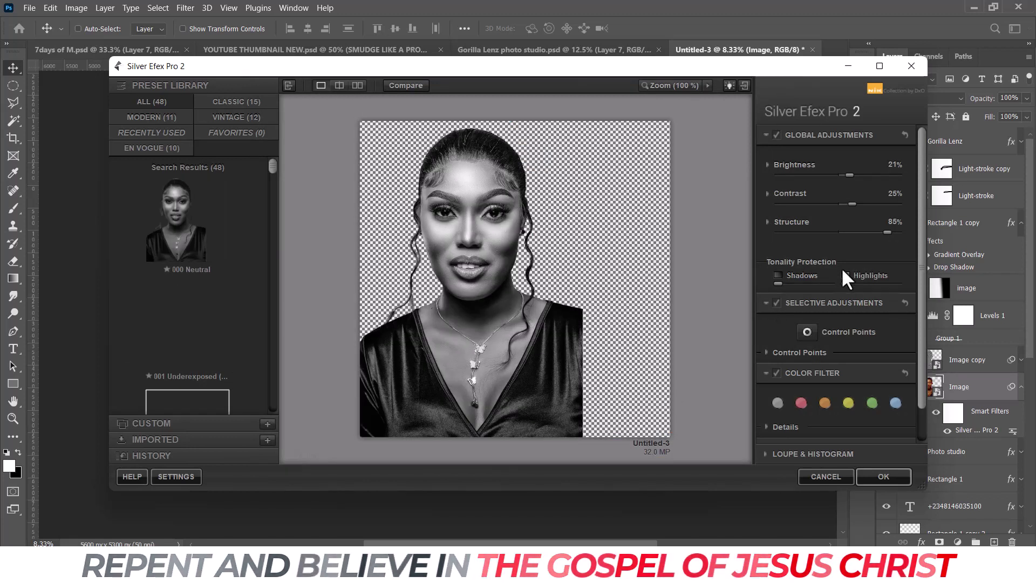
{"action": "scroll", "coordinate": [792, 384], "scroll_direction": "down", "scroll_amount": 2}
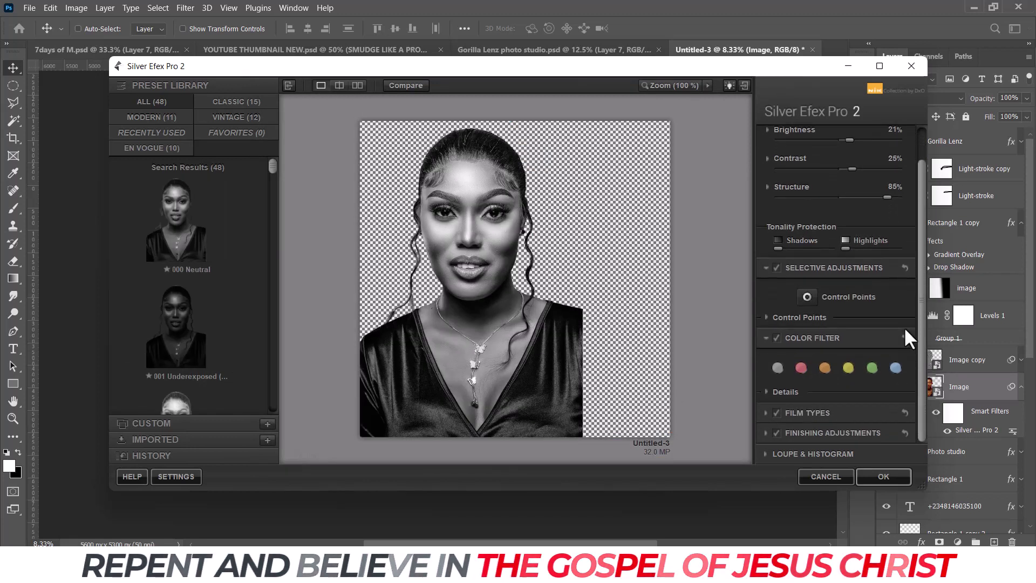
{"action": "left_click", "coordinate": [767, 414]}
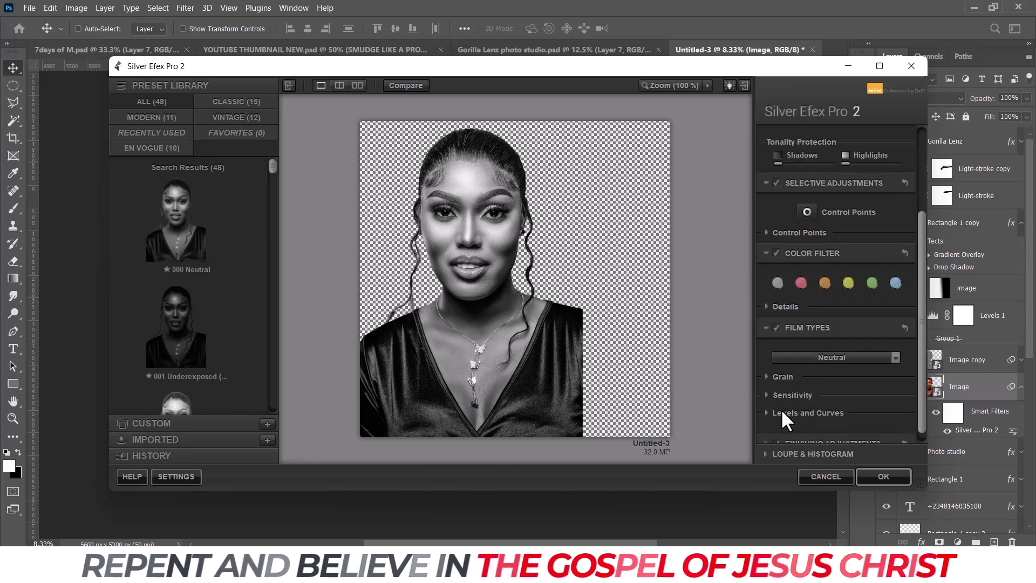
{"action": "left_click", "coordinate": [777, 429]}
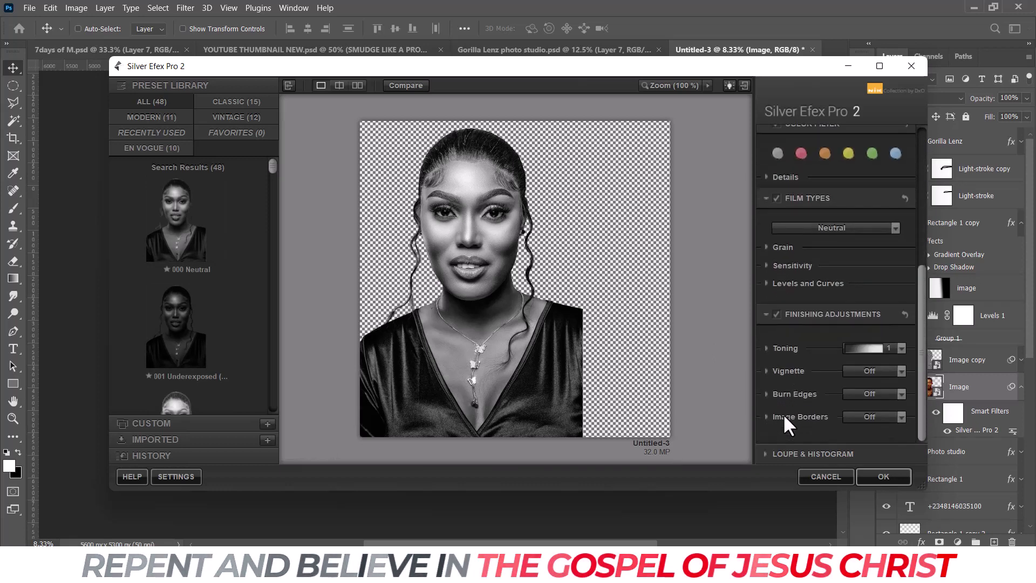
{"action": "left_click", "coordinate": [901, 348]}
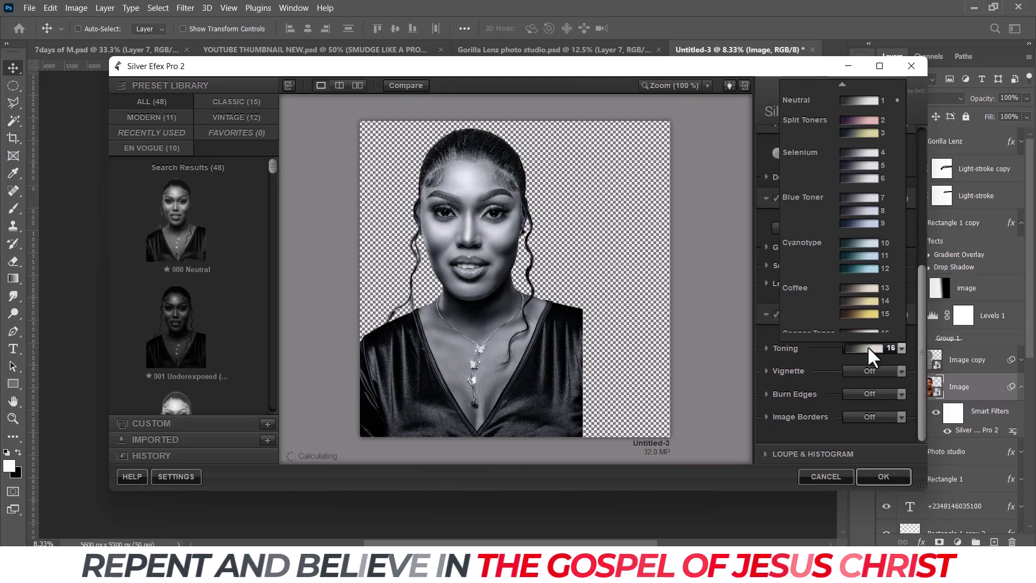
{"action": "scroll", "coordinate": [868, 335], "scroll_direction": "down", "scroll_amount": 3}
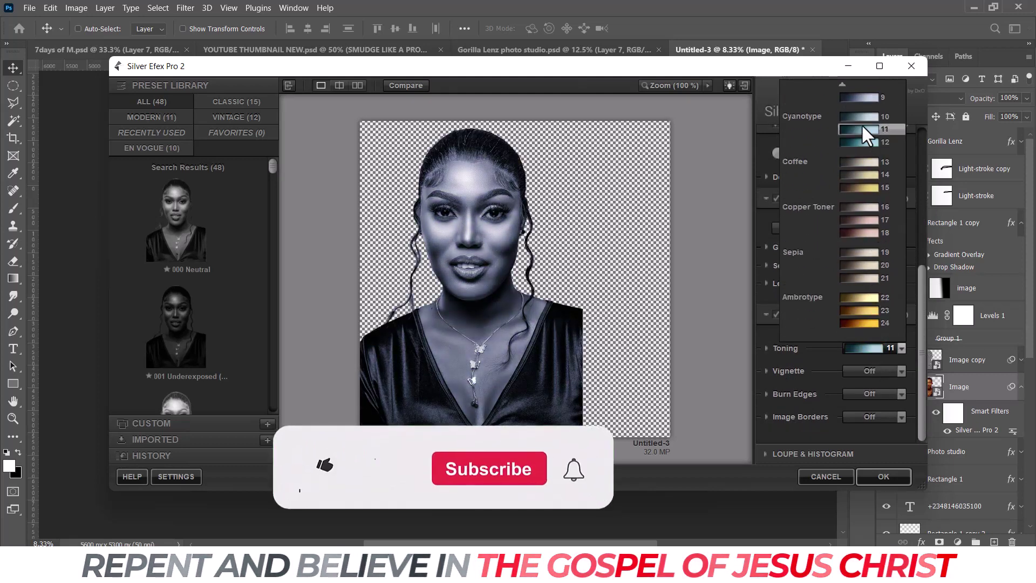
{"action": "scroll", "coordinate": [862, 124], "scroll_direction": "up", "scroll_amount": 1}
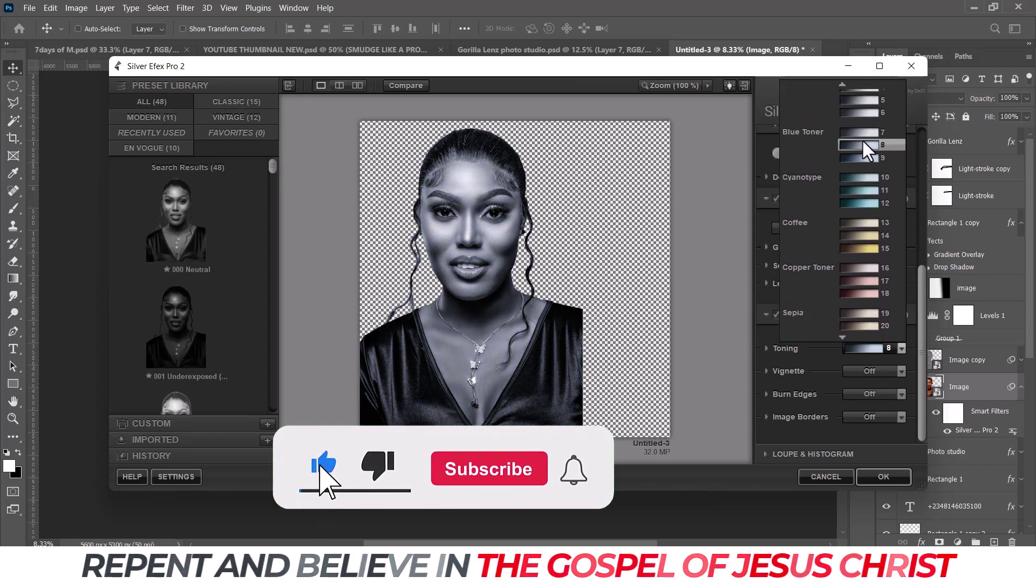
{"action": "scroll", "coordinate": [860, 165], "scroll_direction": "up", "scroll_amount": 1}
{"action": "scroll", "coordinate": [859, 163], "scroll_direction": "up", "scroll_amount": 1}
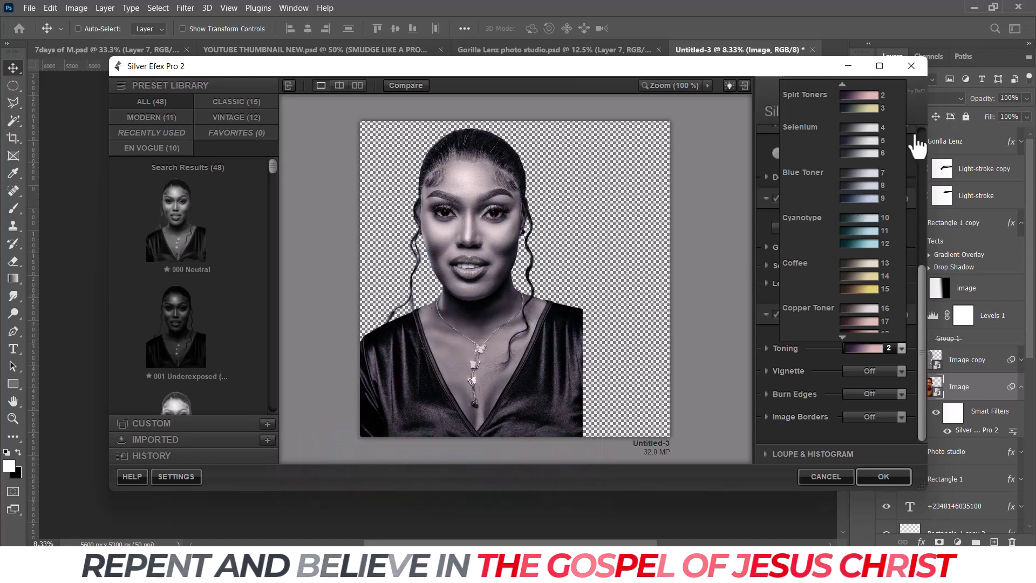
{"action": "left_click", "coordinate": [901, 349]}
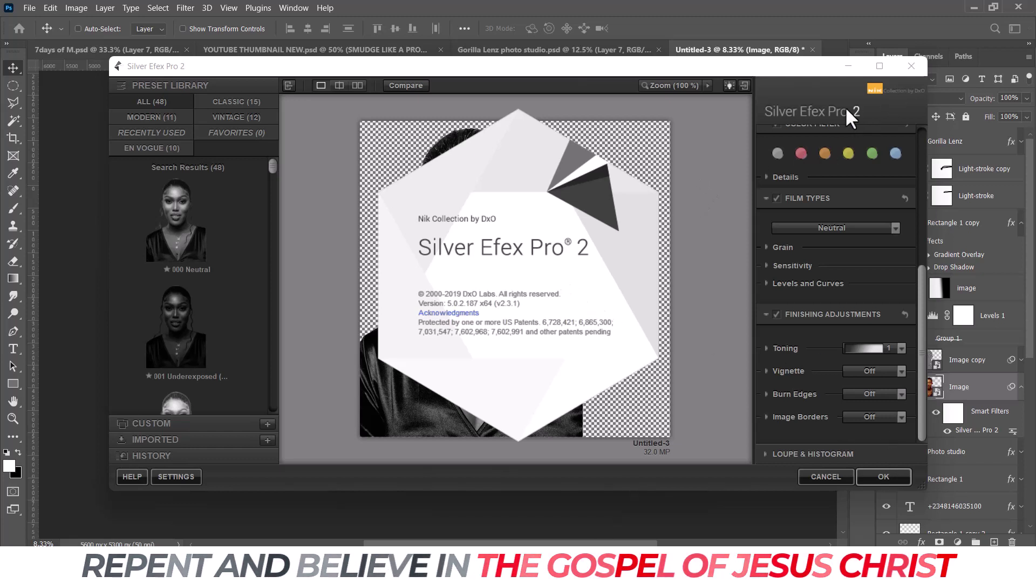
{"action": "left_click", "coordinate": [549, 298]}
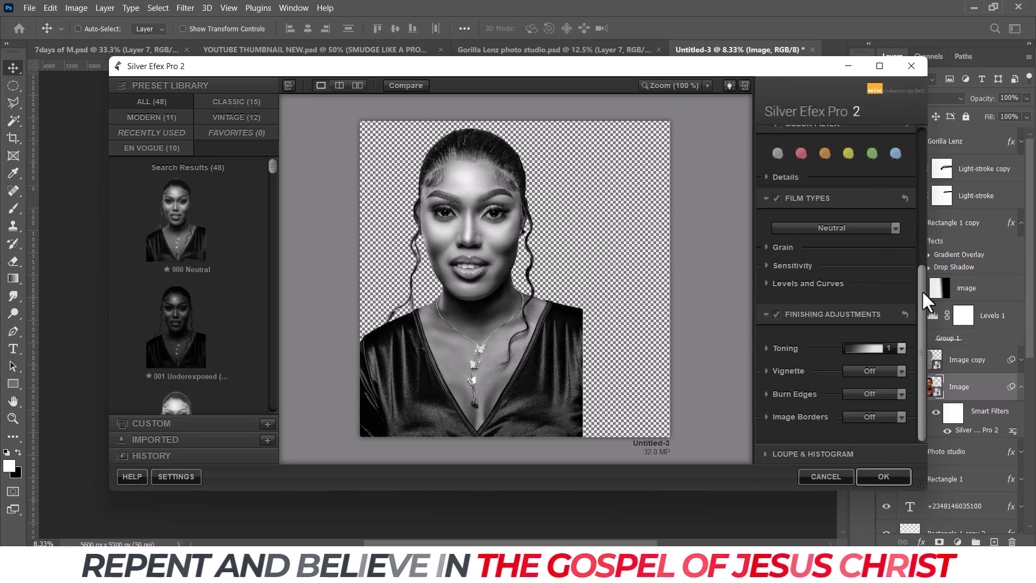
Keep the Neutral film type, choose Blue Toner preset 9 and apply the filter
{"action": "left_click", "coordinate": [765, 283]}
{"action": "left_click", "coordinate": [766, 266]}
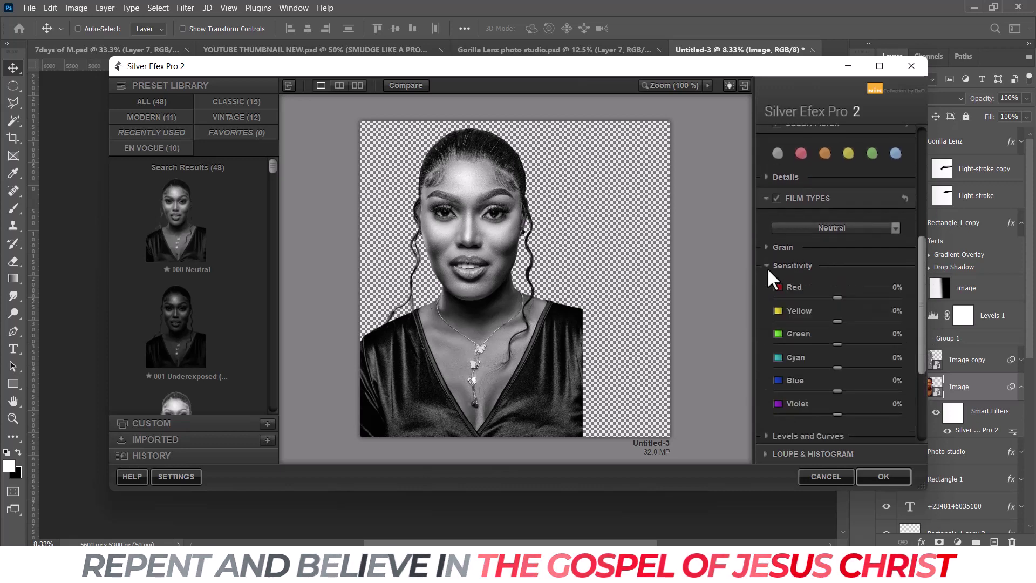
{"action": "left_click", "coordinate": [768, 248]}
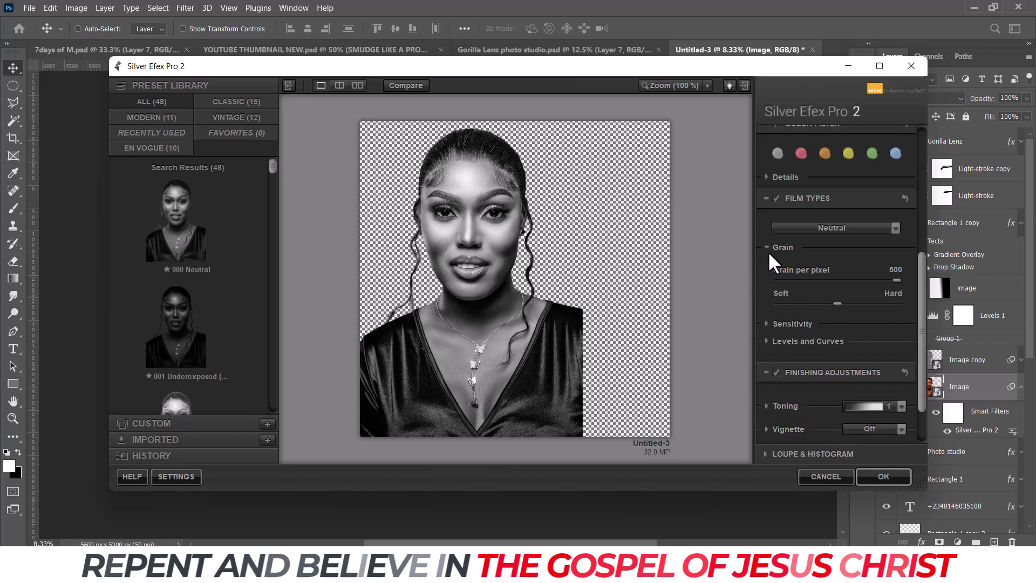
{"action": "left_click", "coordinate": [891, 227]}
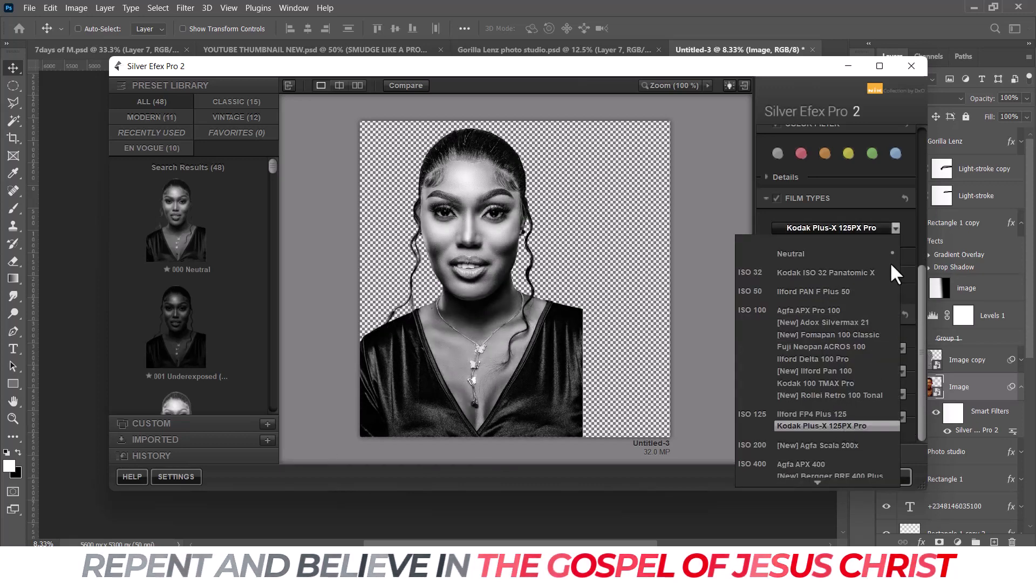
{"action": "left_click", "coordinate": [894, 227]}
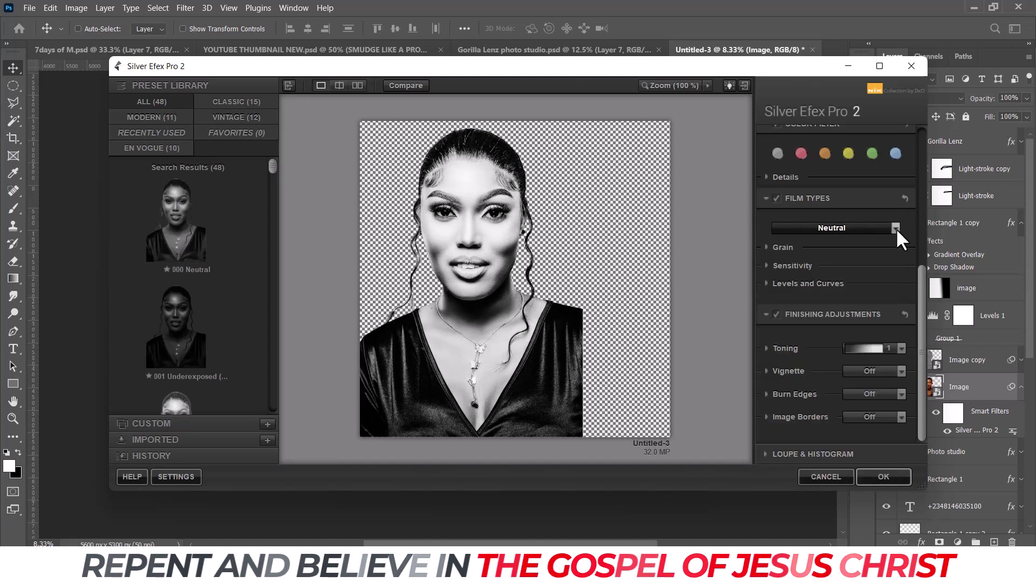
{"action": "left_click", "coordinate": [901, 348]}
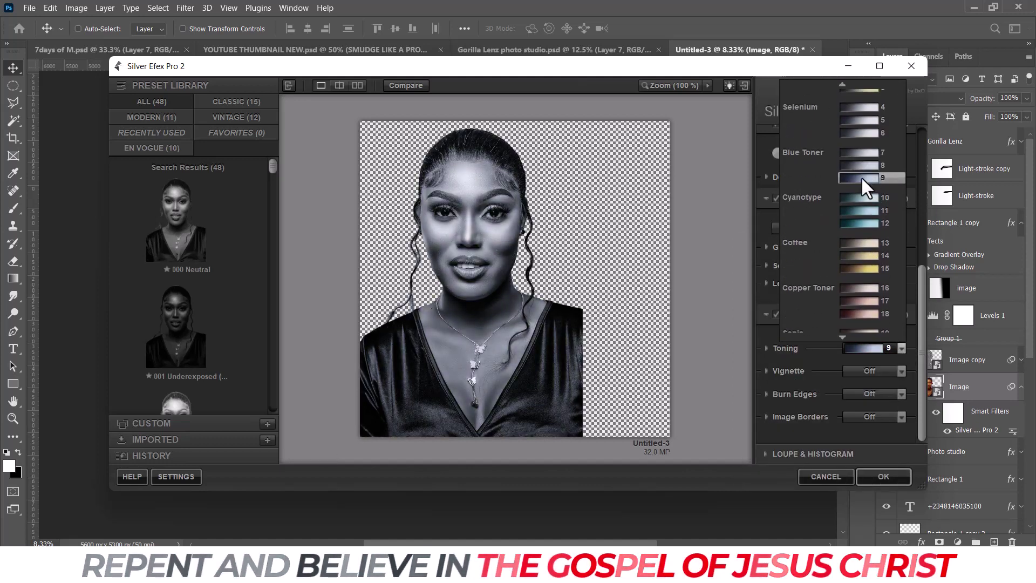
{"action": "left_click", "coordinate": [863, 173]}
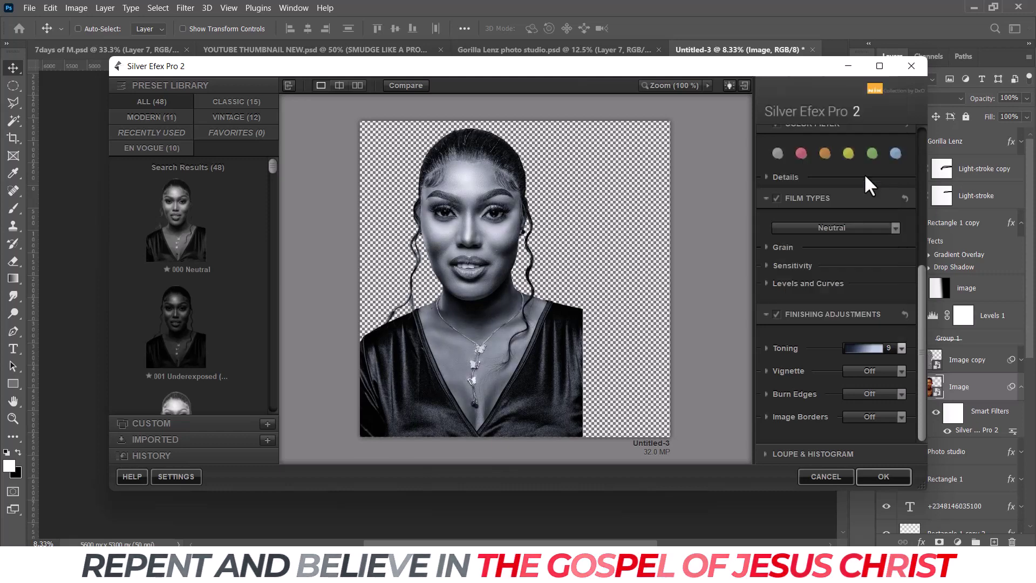
{"action": "left_click", "coordinate": [874, 475]}
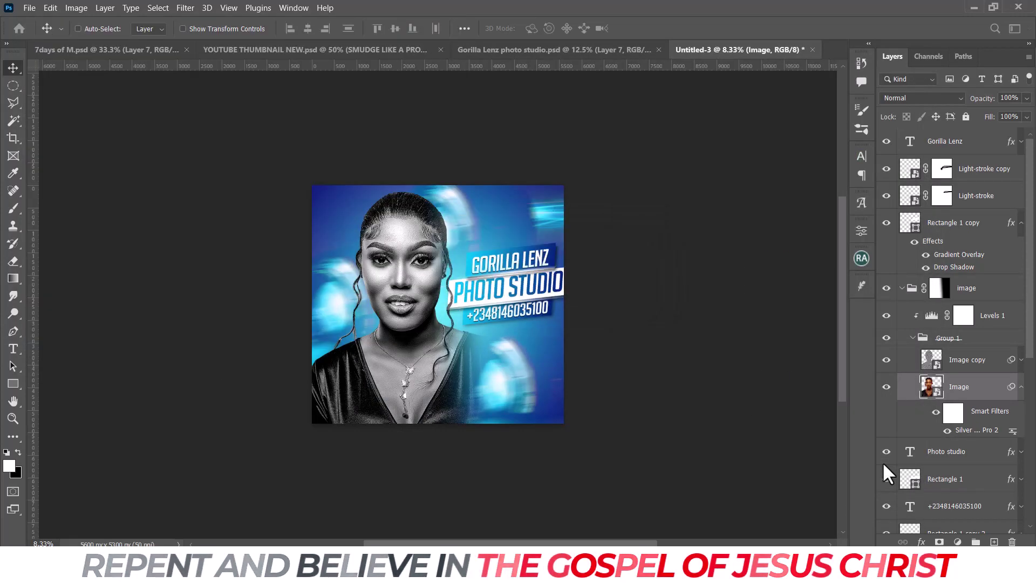
{"action": "key", "text": "ctrl+plus"}
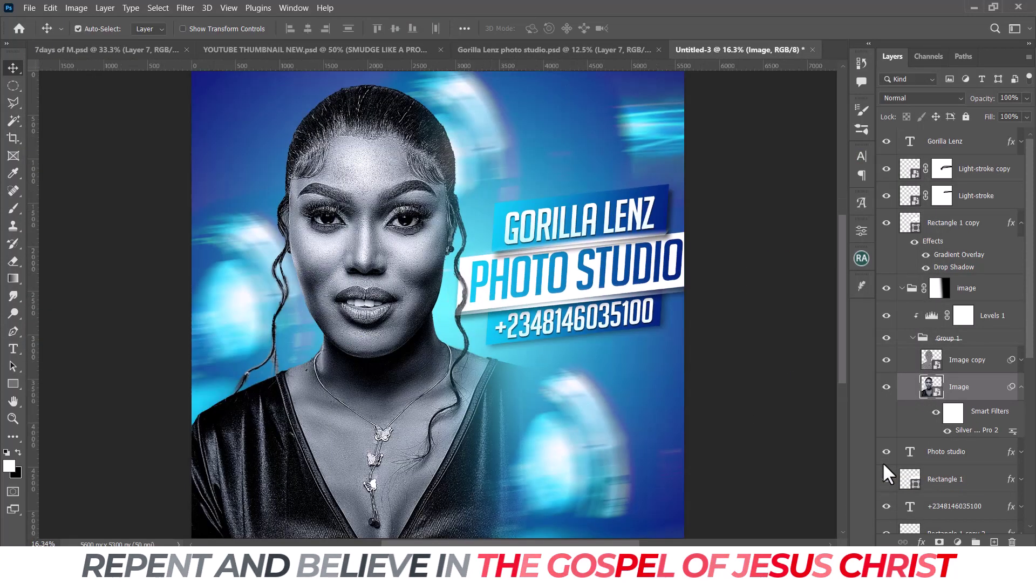
{"action": "key", "text": "ctrl+minus"}
{"action": "key", "text": "ctrl+plus"}
{"action": "key", "text": "ctrl+minus"}
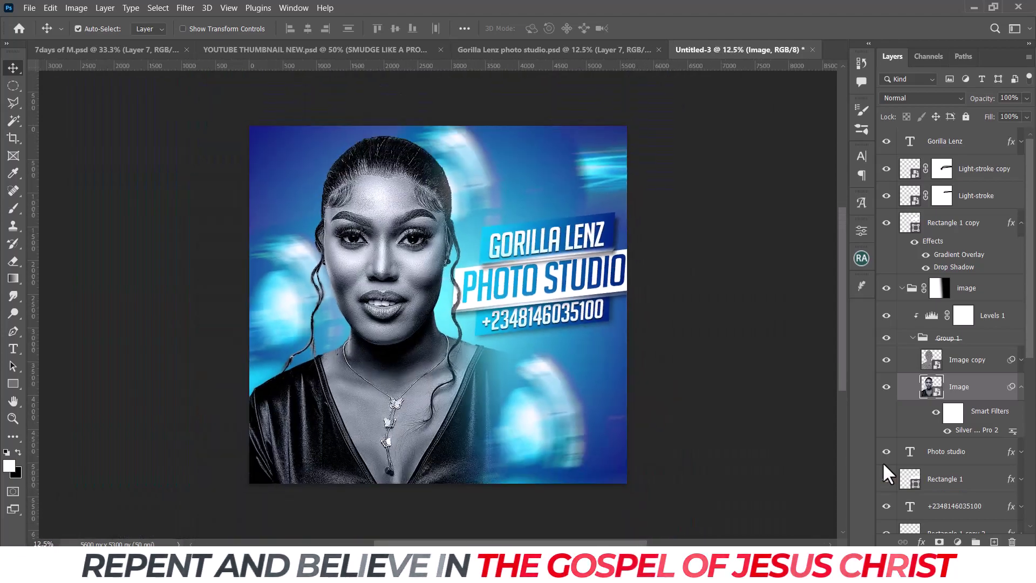
{"action": "key", "text": "ctrl+minus"}
{"action": "key", "text": "ctrl+minus"}
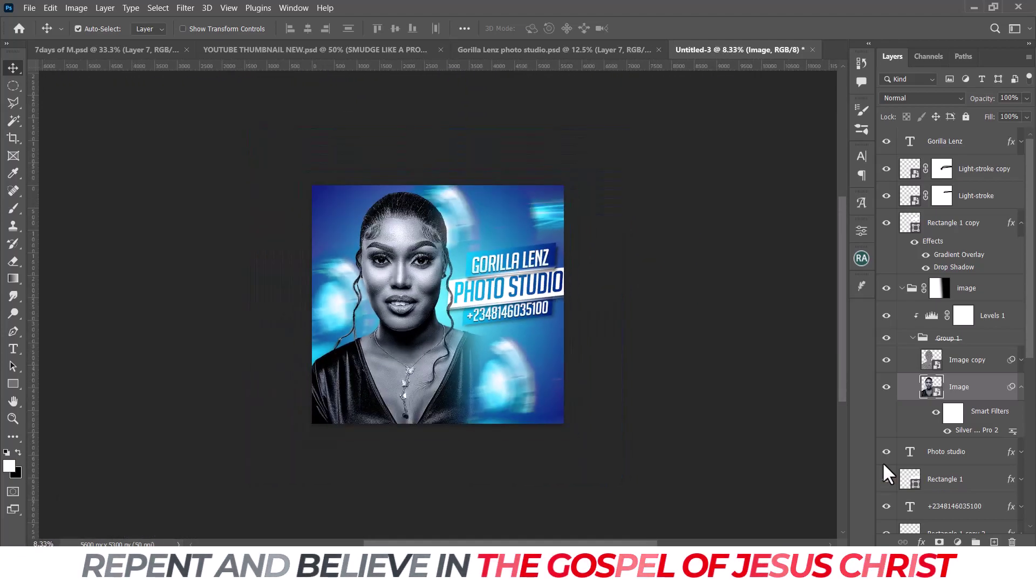
{"action": "key", "text": "ctrl+plus"}
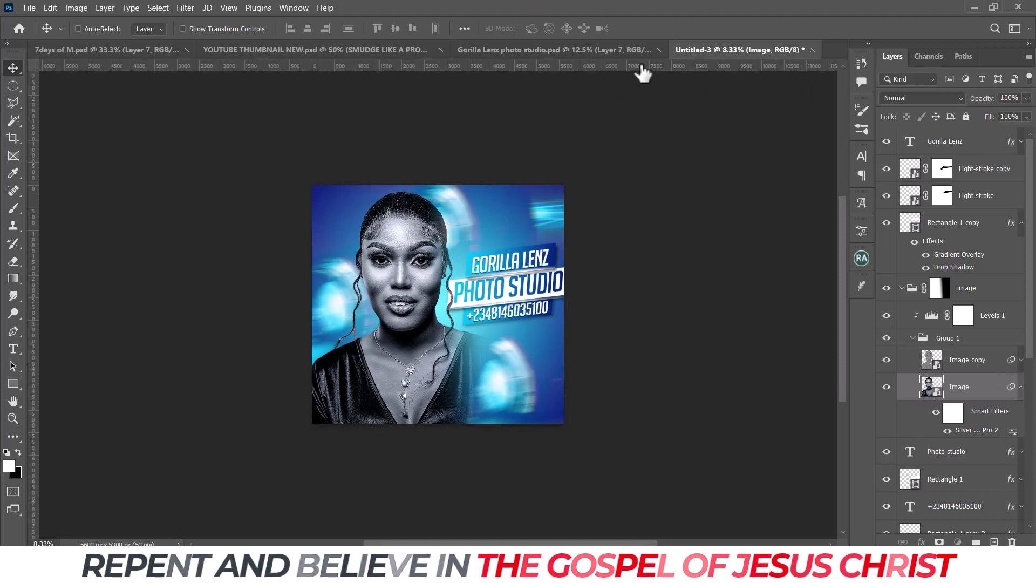
Copy Rectangle 2 and the address text from Gorilla Lenz photo studio.psd into Untitled-3 and make both visible
{"action": "left_click", "coordinate": [588, 51]}
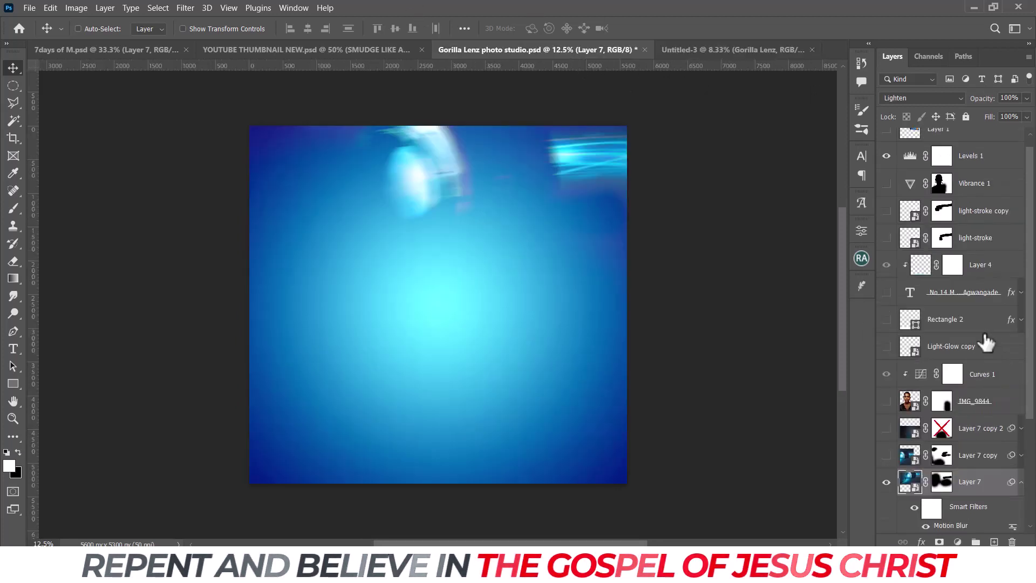
{"action": "scroll", "coordinate": [982, 330], "scroll_direction": "down", "scroll_amount": 5}
{"action": "scroll", "coordinate": [965, 415], "scroll_direction": "up", "scroll_amount": 3}
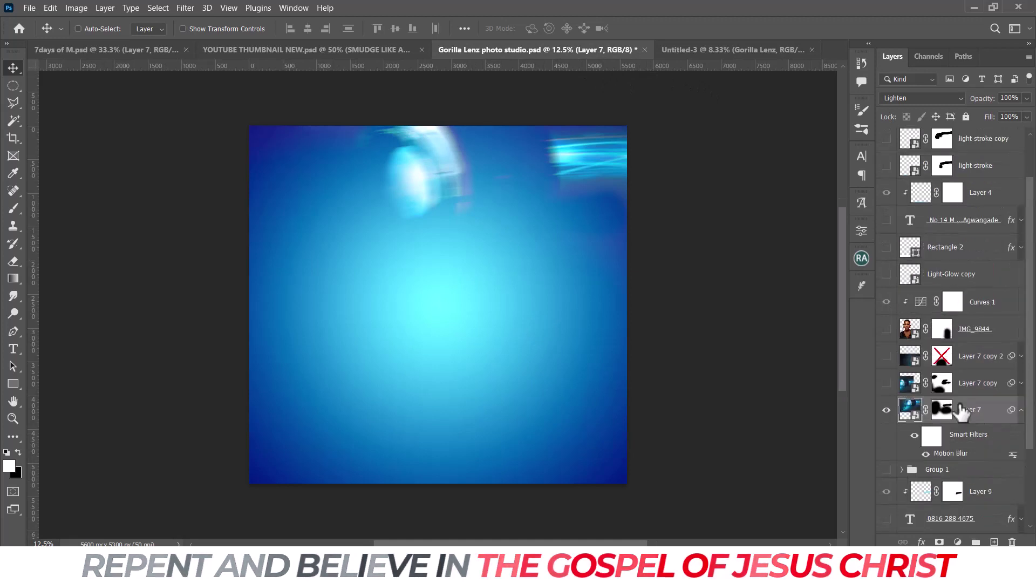
{"action": "scroll", "coordinate": [960, 378], "scroll_direction": "up", "scroll_amount": 2}
{"action": "left_click", "coordinate": [952, 301]}
{"action": "left_click", "coordinate": [971, 246], "text": "shift"}
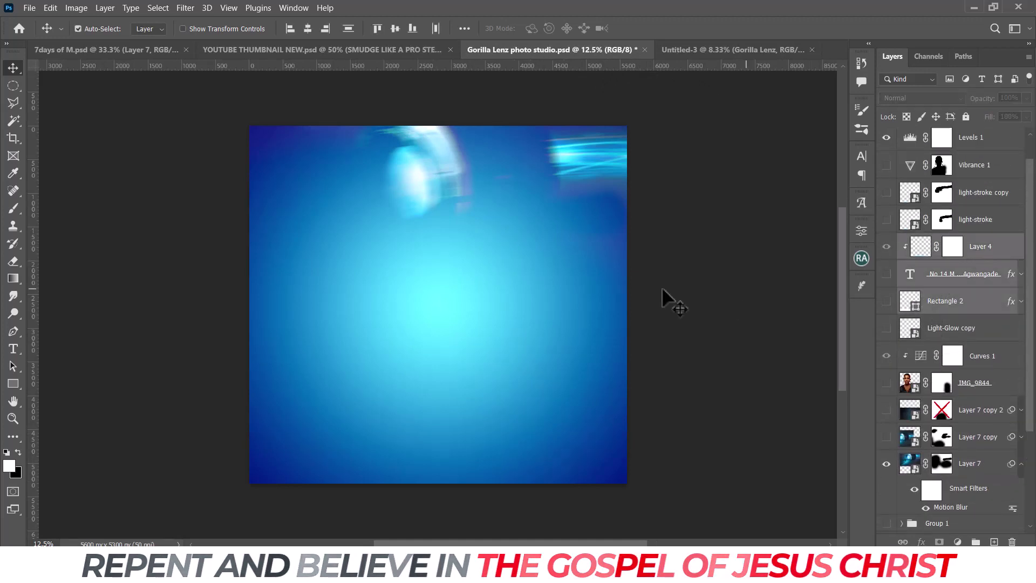
{"action": "left_click_drag", "start_coordinate": [634, 288], "coordinate": [482, 399]}
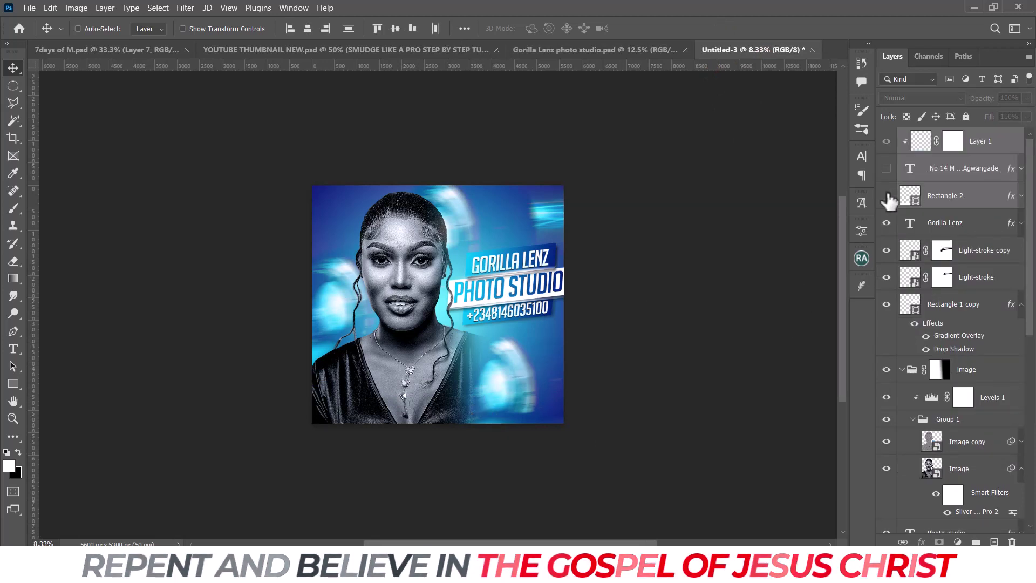
{"action": "left_click", "coordinate": [887, 195]}
{"action": "left_click", "coordinate": [886, 168]}
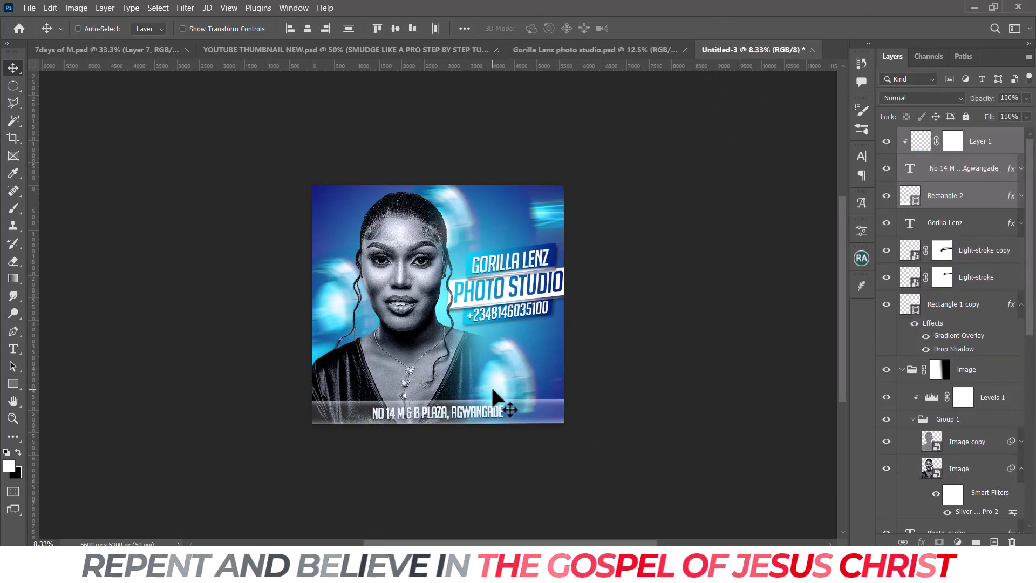
Add a Curves adjustment clipped to Group 1, lifting the midpoint to brighten the portrait
{"action": "left_click", "coordinate": [963, 419]}
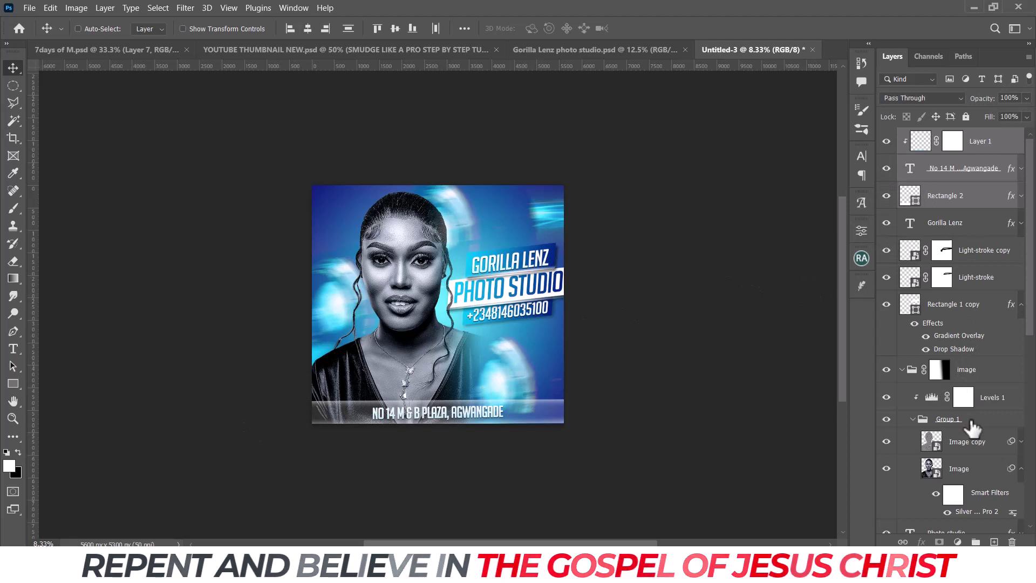
{"action": "left_click", "coordinate": [958, 542]}
{"action": "left_click", "coordinate": [953, 370]}
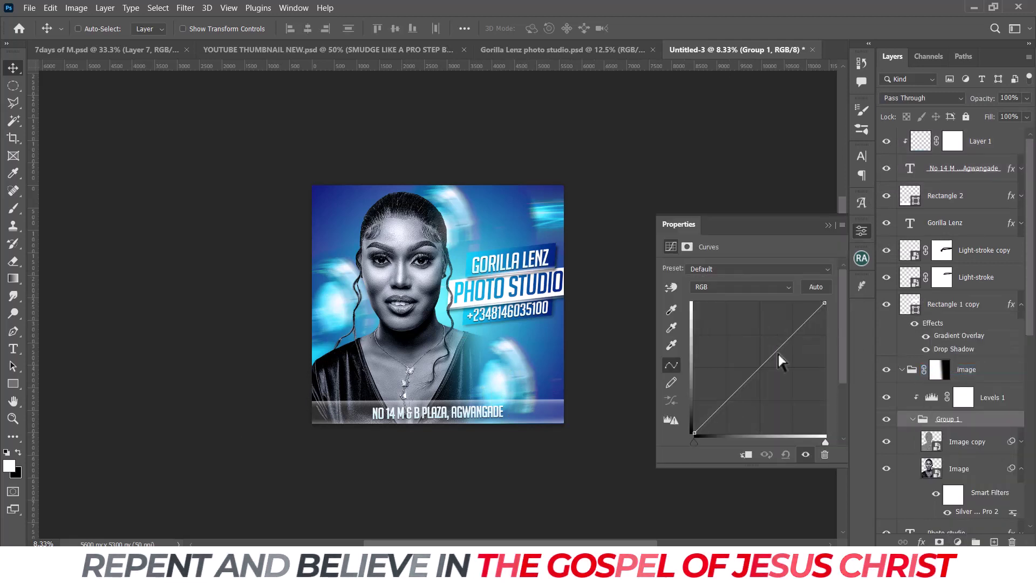
{"action": "left_click_drag", "start_coordinate": [971, 441], "coordinate": [971, 417]}
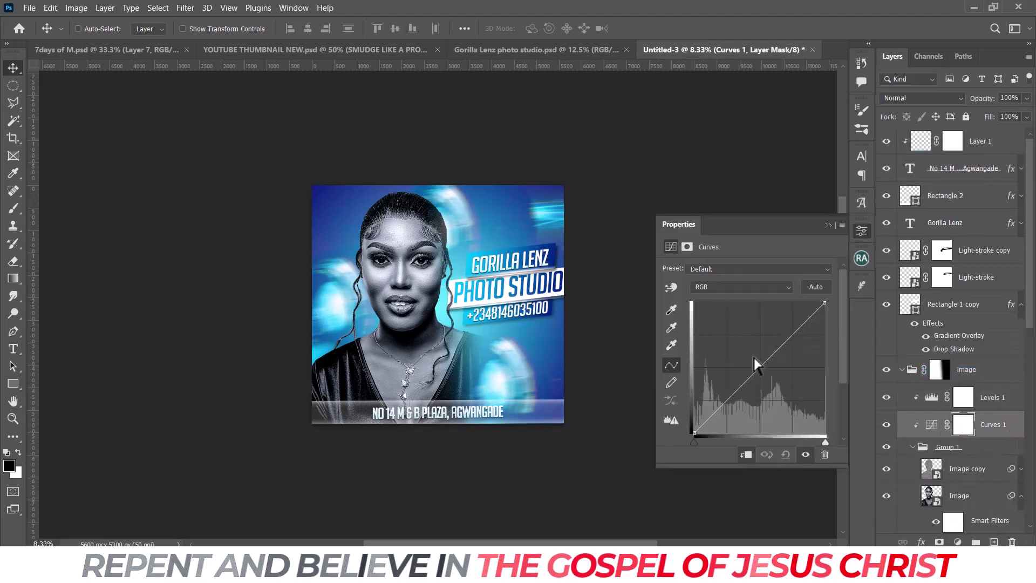
{"action": "left_click_drag", "start_coordinate": [758, 370], "coordinate": [758, 363]}
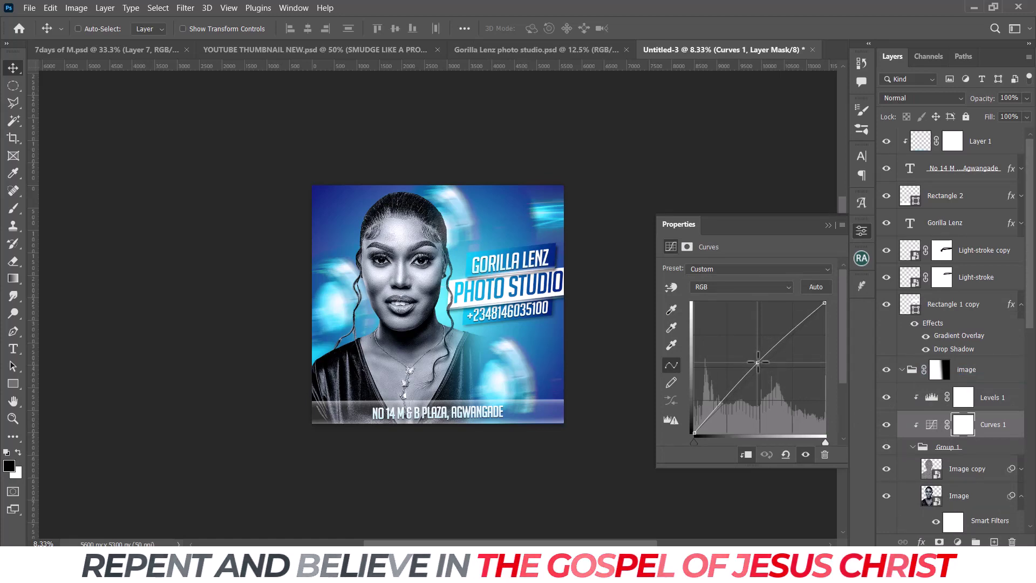
{"action": "left_click", "coordinate": [861, 231]}
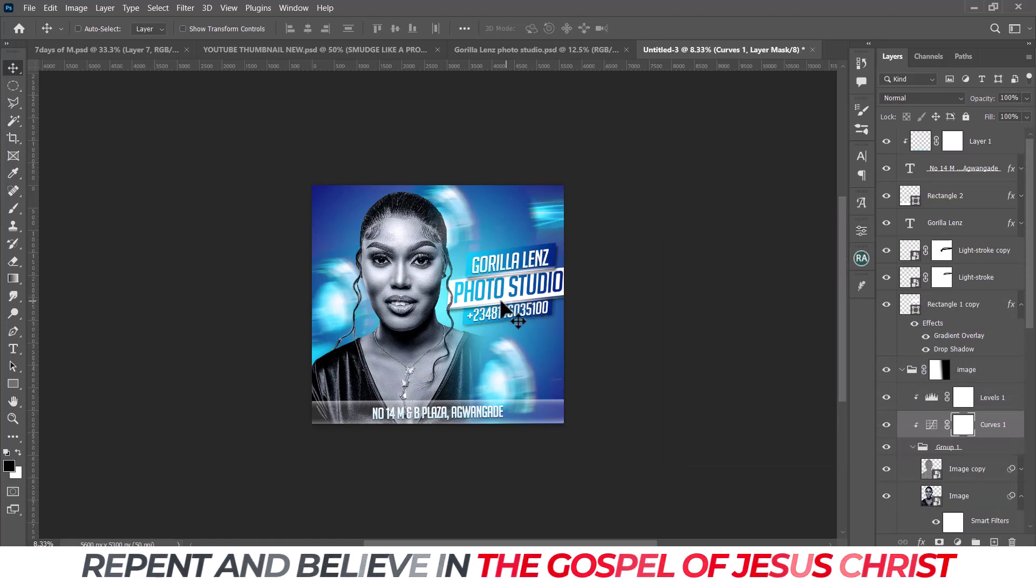
Zoom in and out to check the flyer, then collapse the image group
{"action": "left_click", "coordinate": [13, 418]}
{"action": "left_click", "coordinate": [456, 269]}
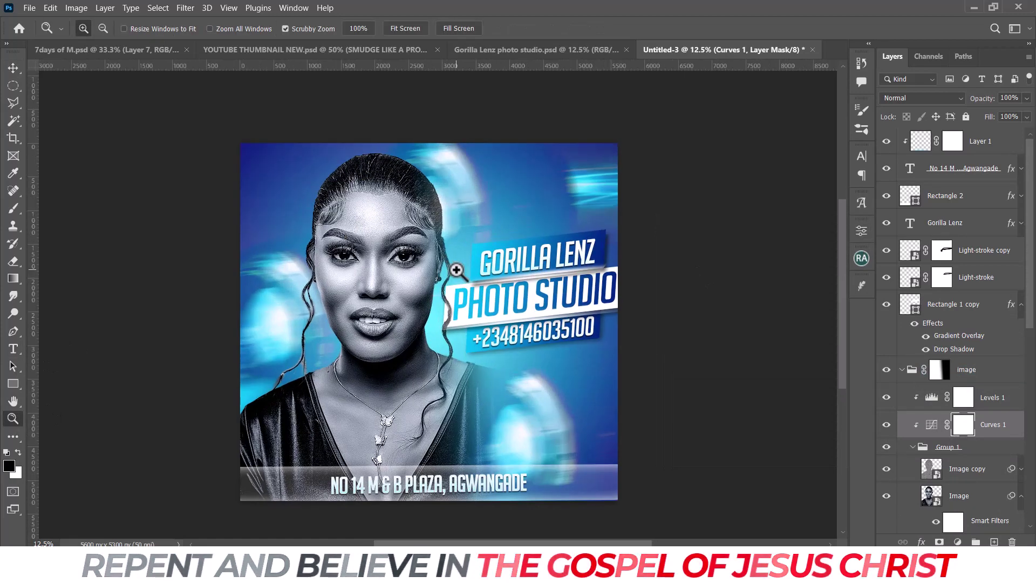
{"action": "left_click", "coordinate": [456, 270], "text": "alt"}
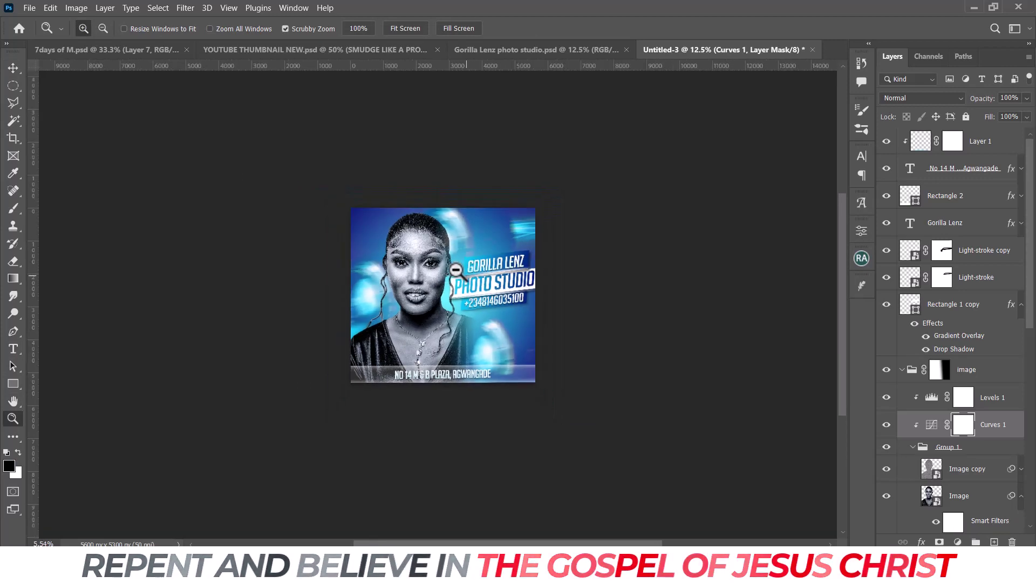
{"action": "left_click", "coordinate": [456, 270]}
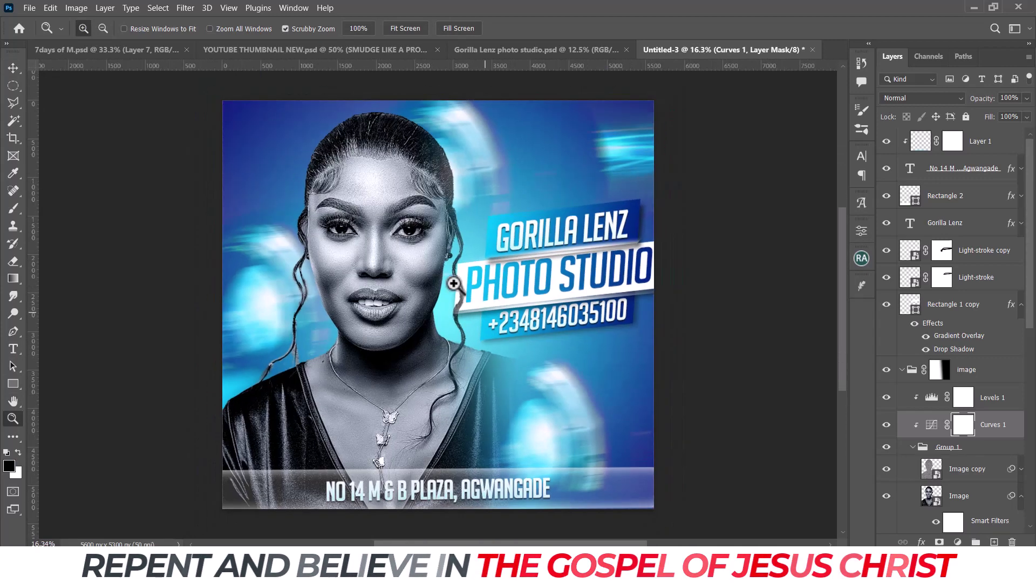
{"action": "left_click", "coordinate": [454, 283], "text": "alt"}
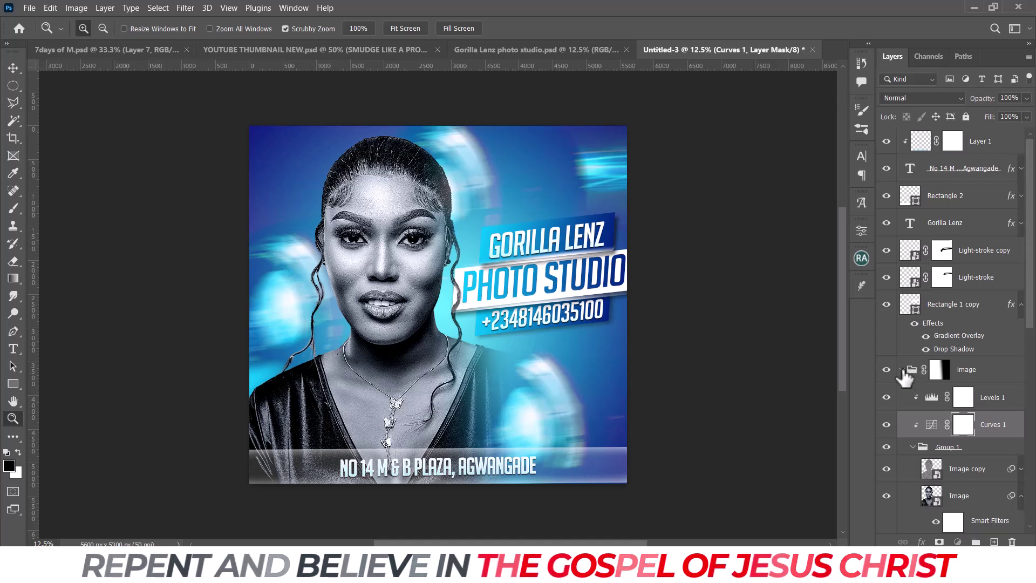
{"action": "left_click", "coordinate": [902, 369]}
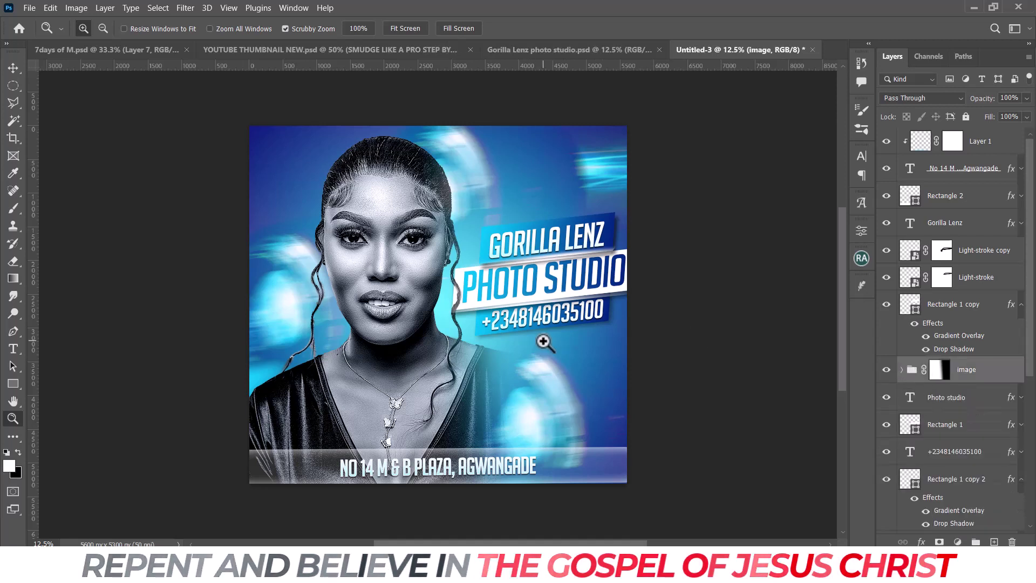